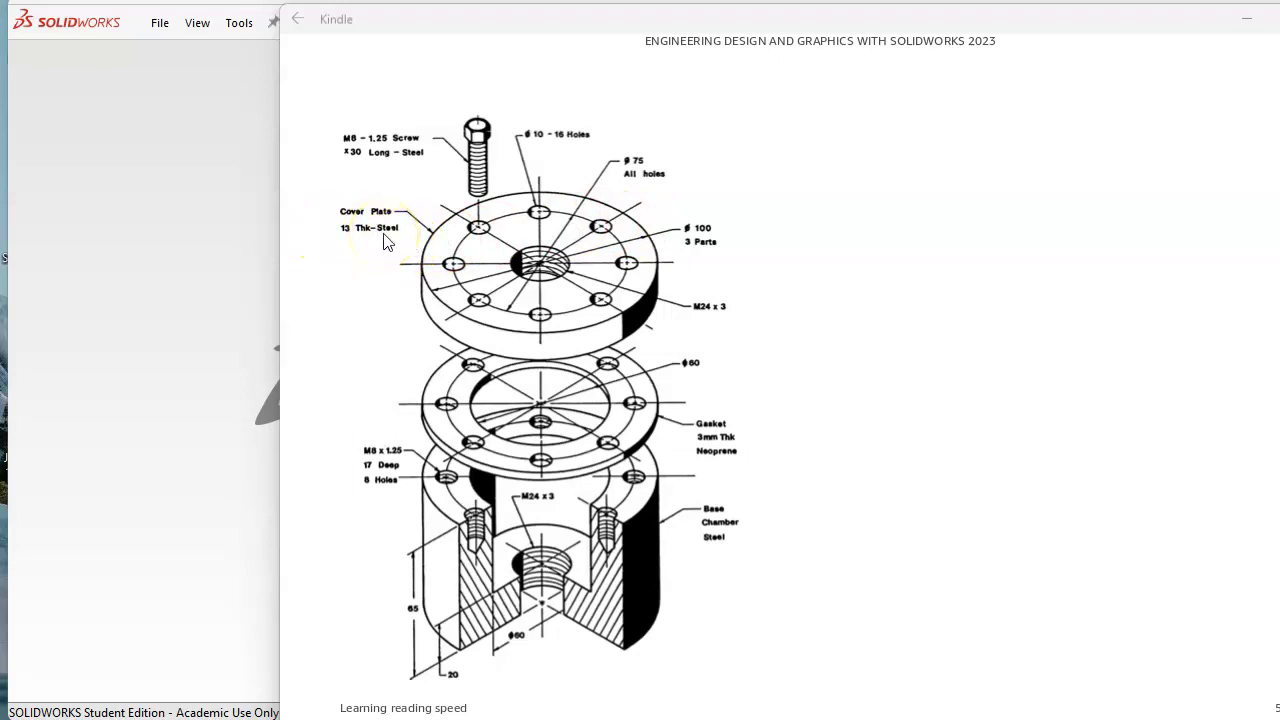
Move the Kindle window aside to reveal the SOLIDWORKS start screen
mouse_move(494, 25)
left_mouse_down()
mouse_move(797, 100)
mouse_move(1279, 105)
left_mouse_up()
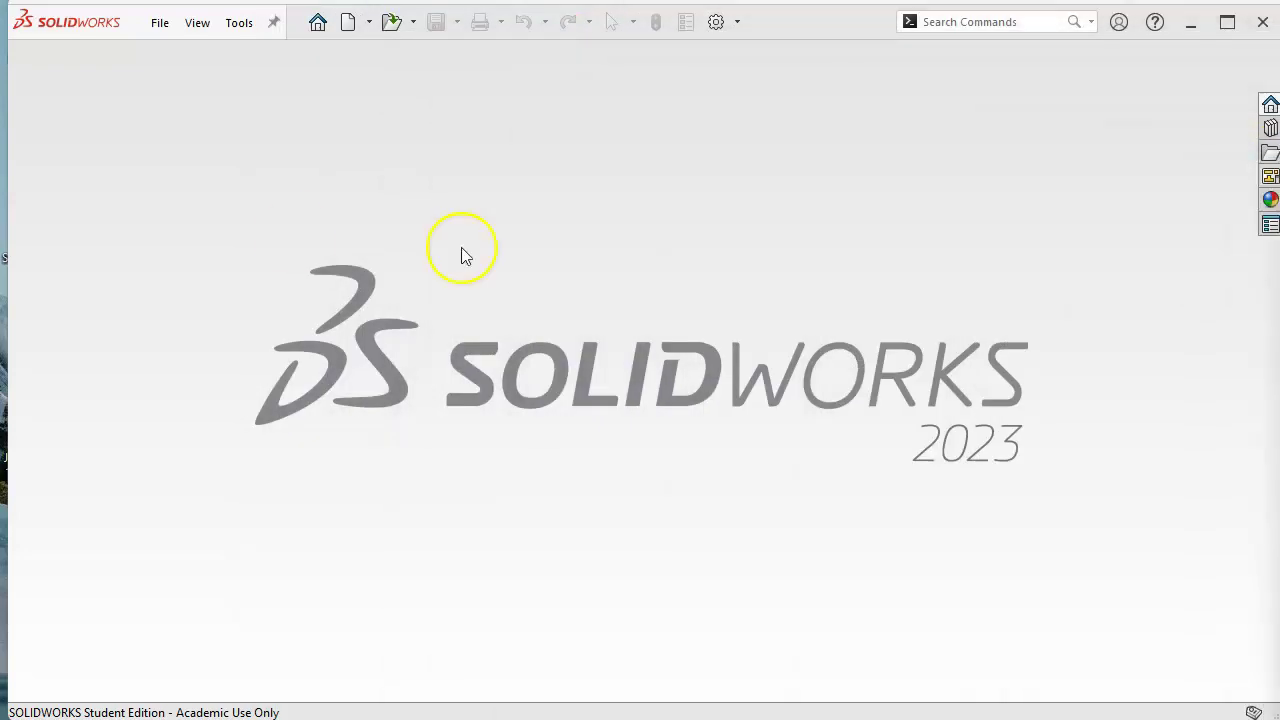
Create a new metric part and start a sketch on the Front Plane
left_click(160, 24)
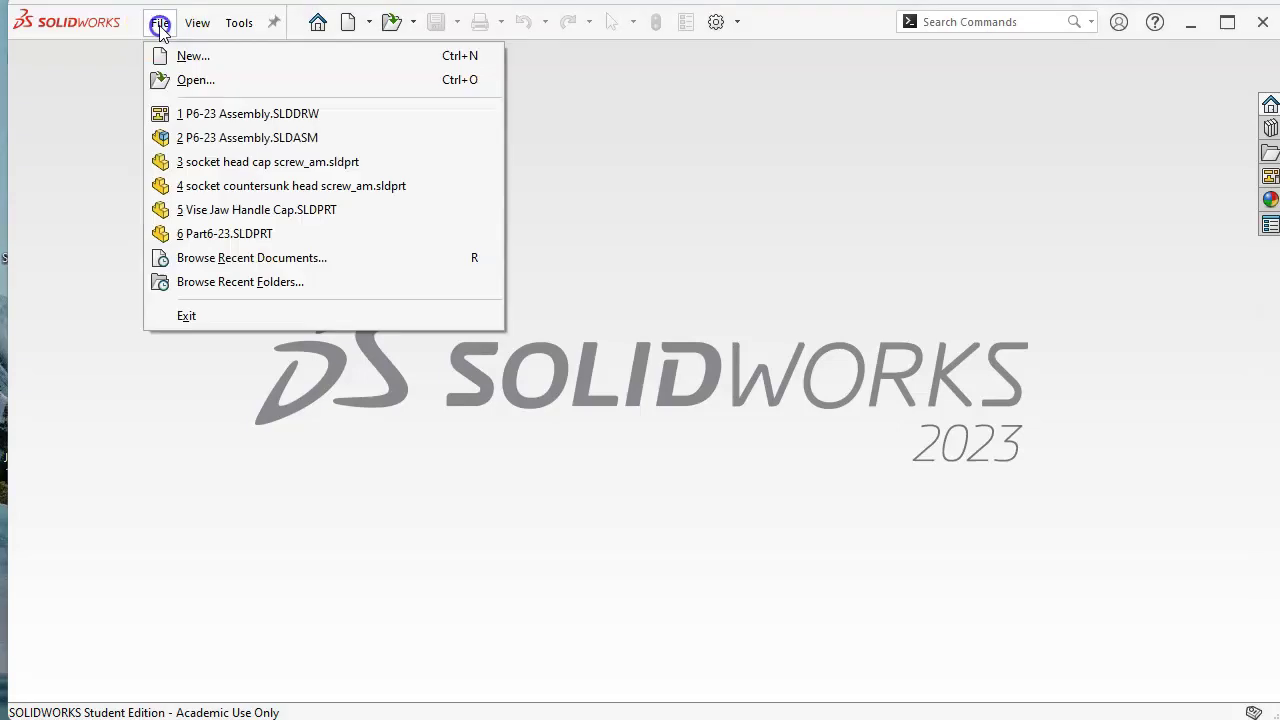
left_click(175, 55)
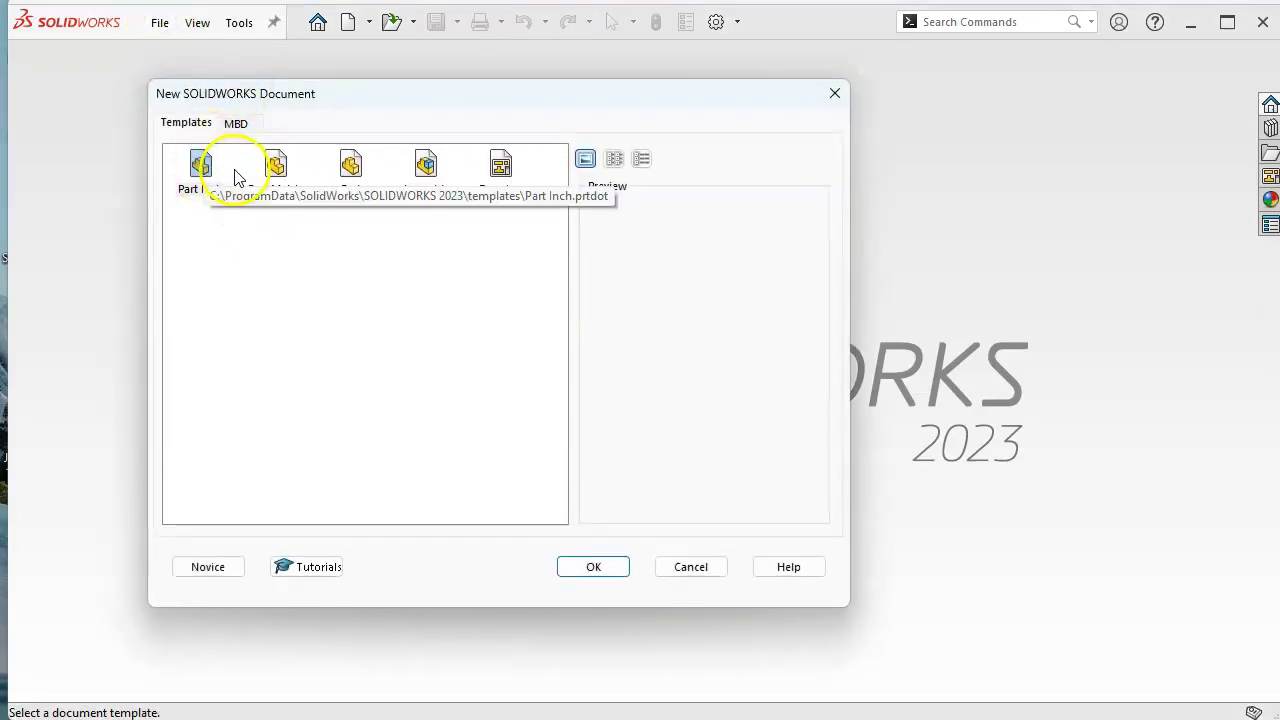
left_click(276, 166)
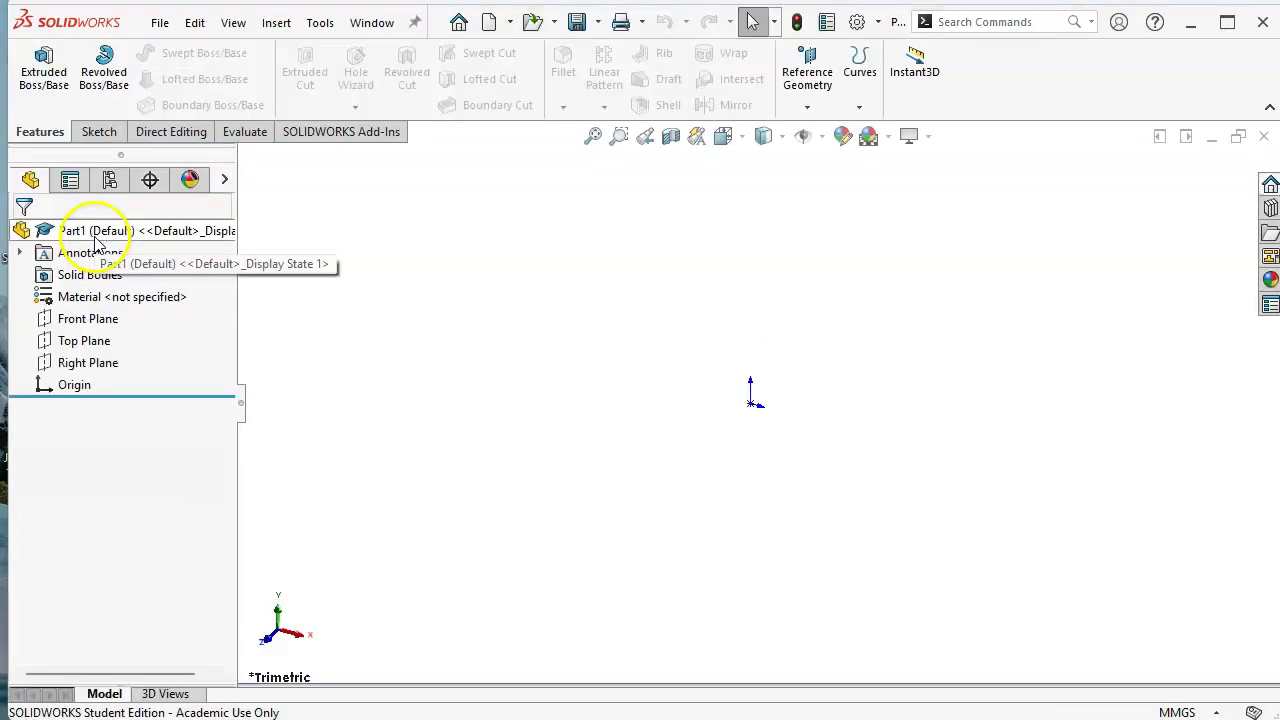
left_click(101, 322)
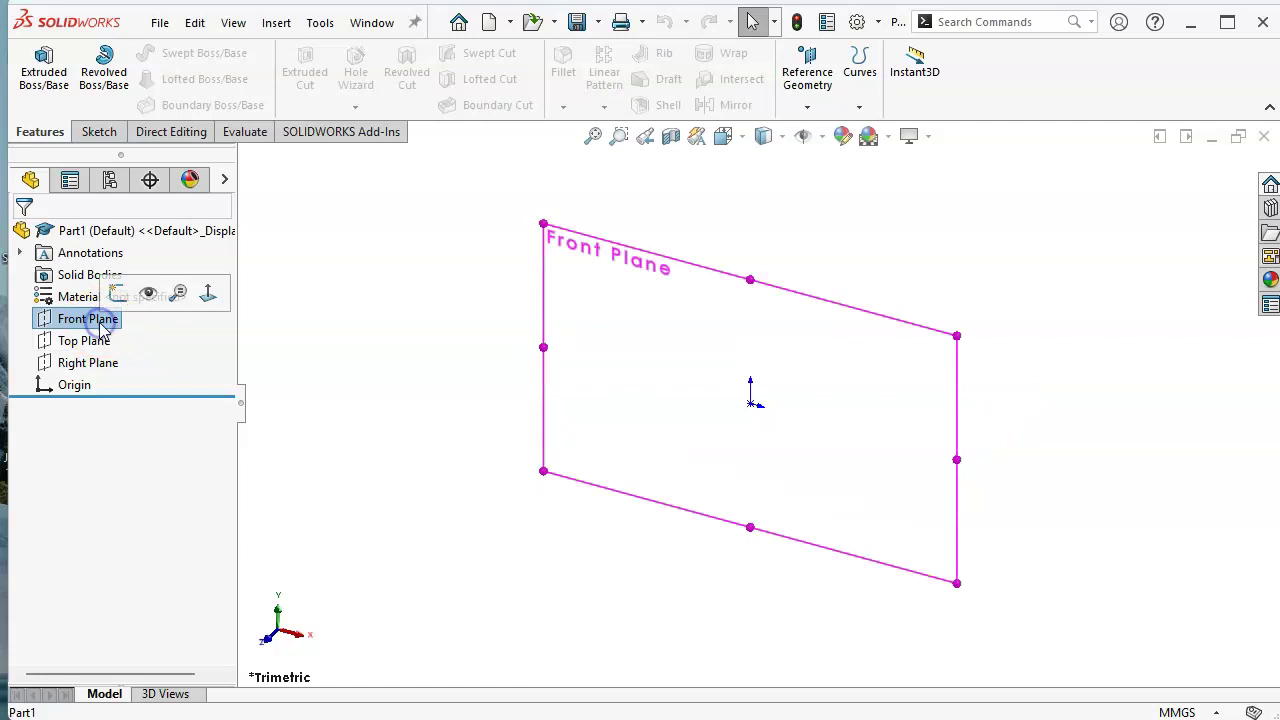
left_click(117, 292)
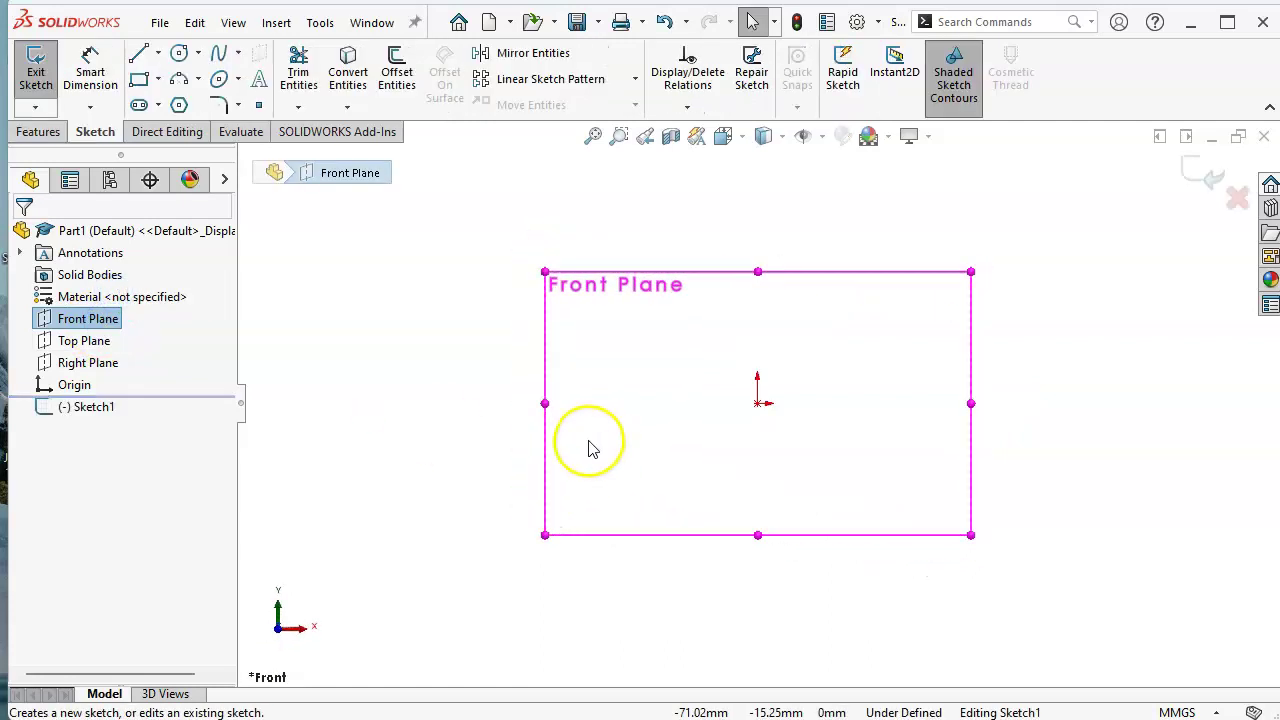
Draw a vertical, infinite-length construction centerline through the origin
left_click(157, 58)
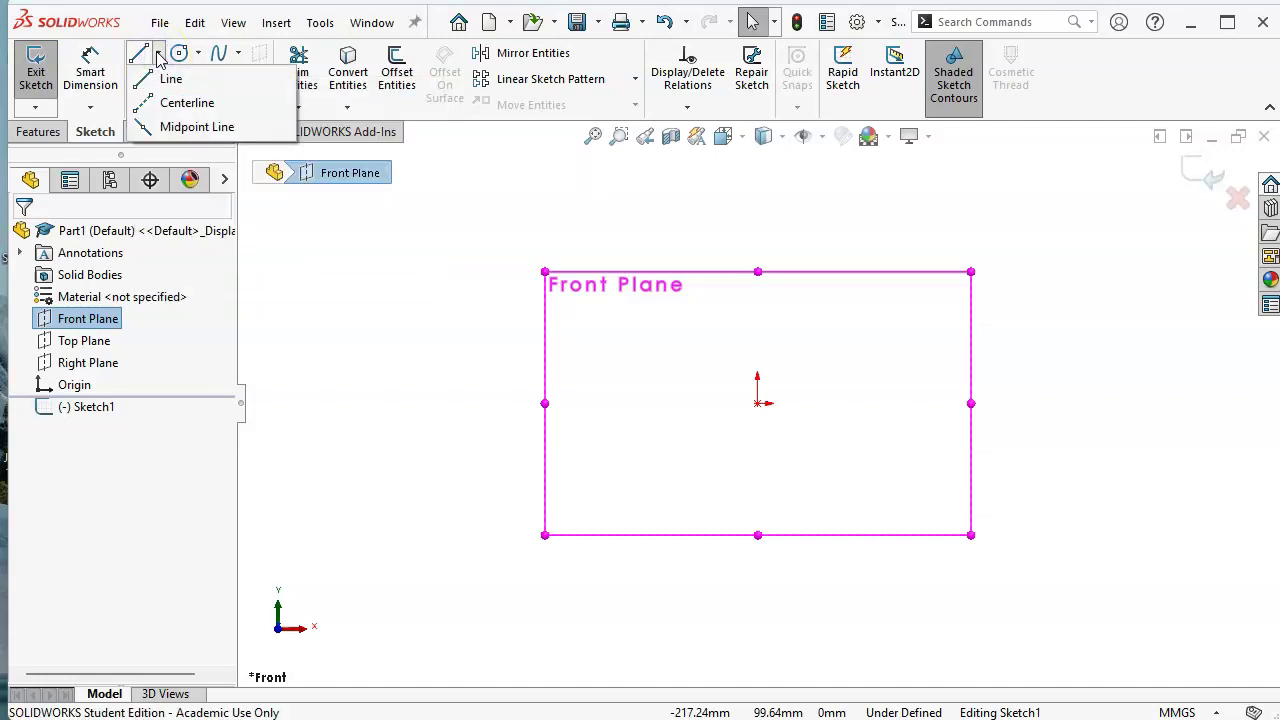
left_click(170, 103)
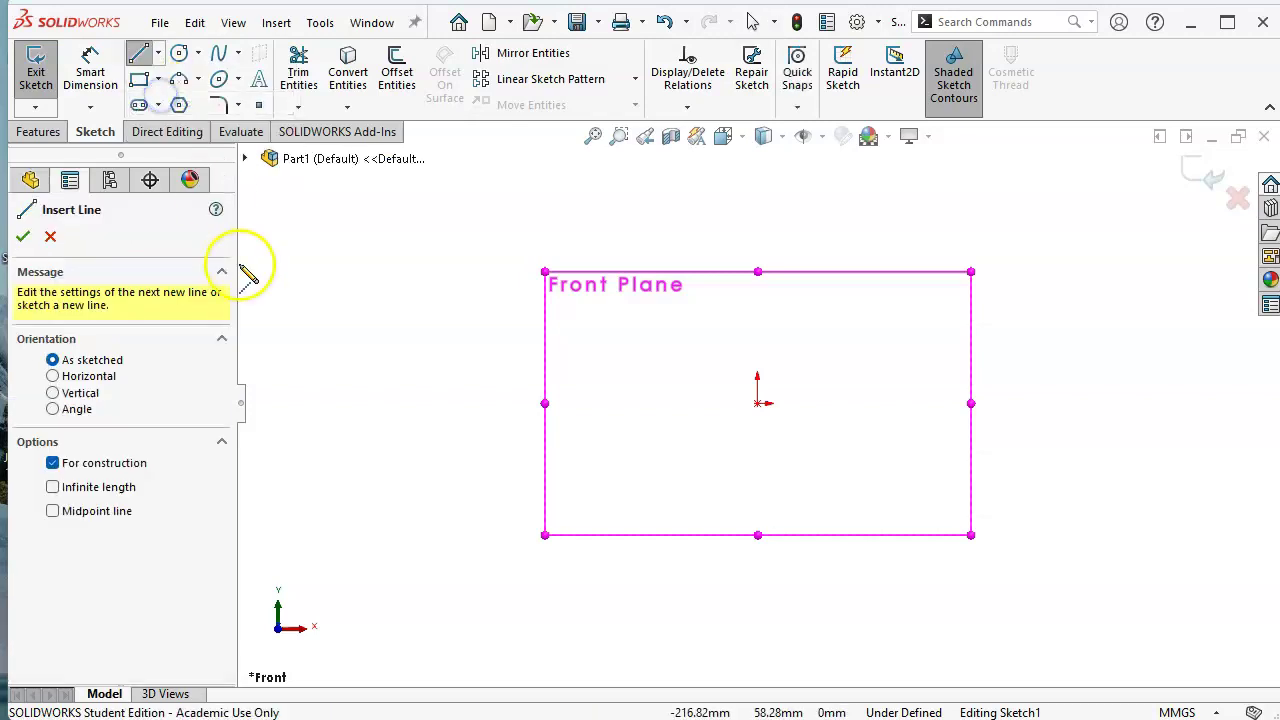
left_click(82, 392)
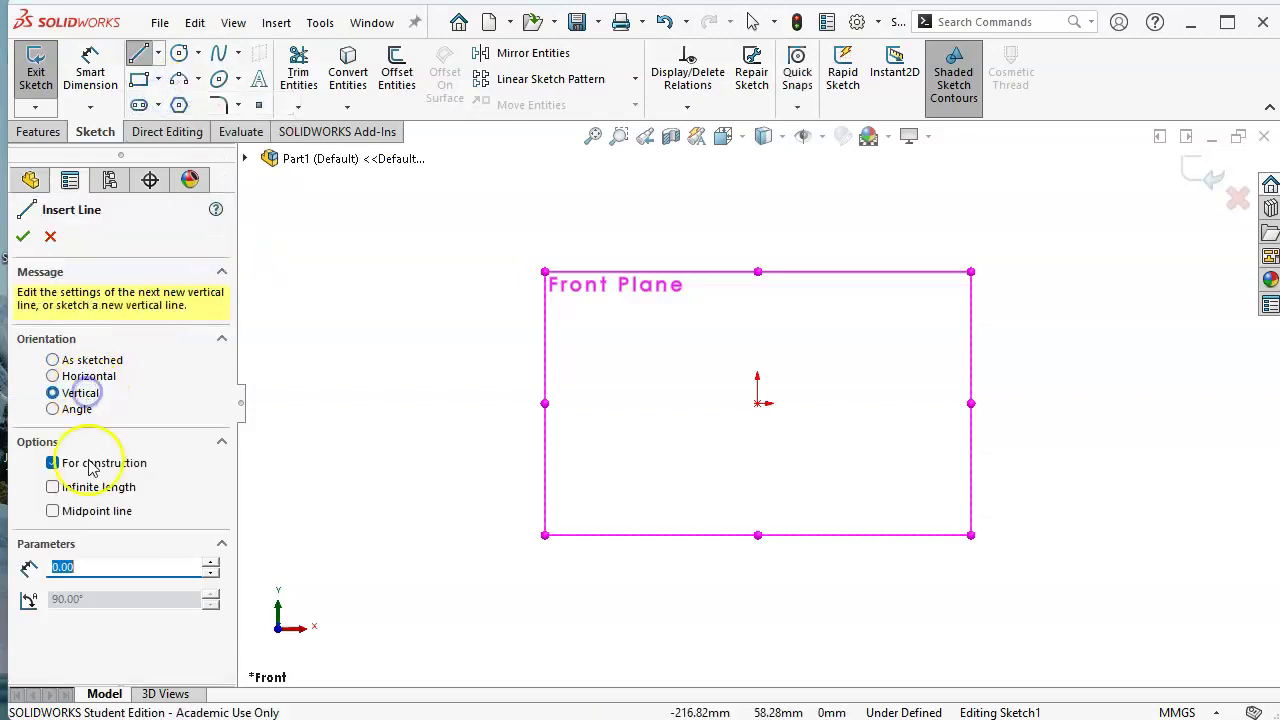
left_click(95, 487)
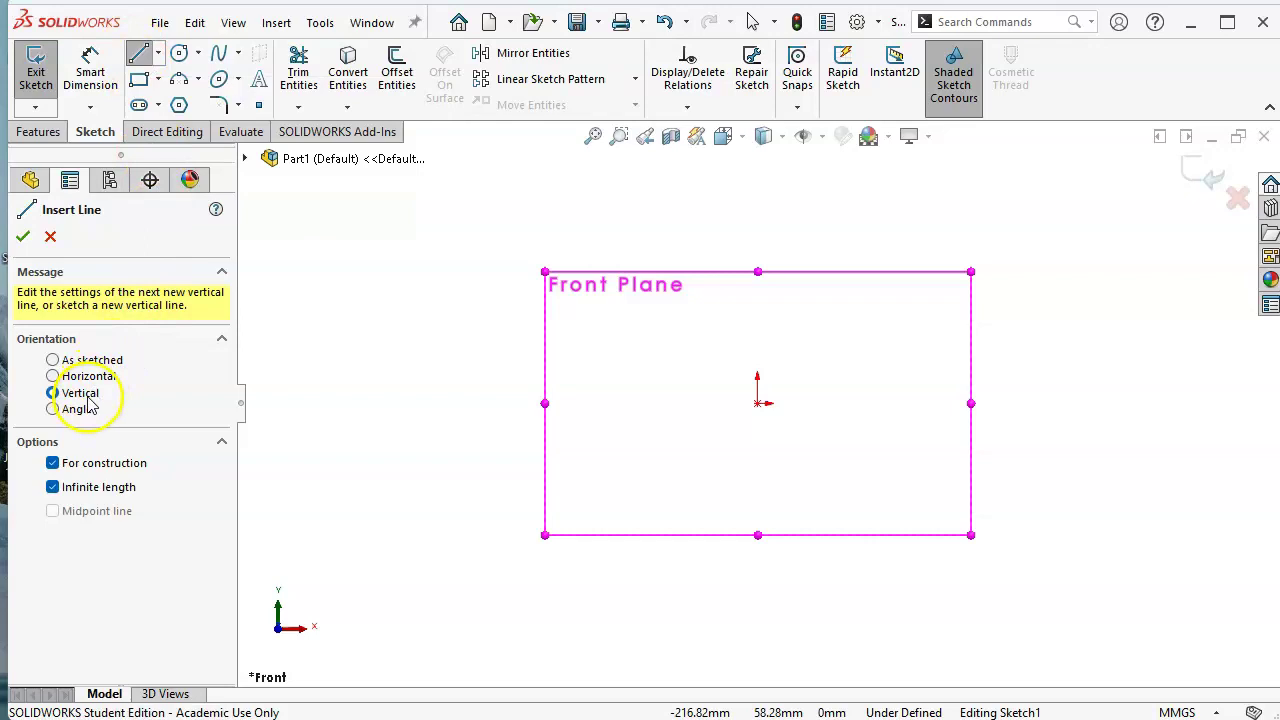
left_click(763, 403)
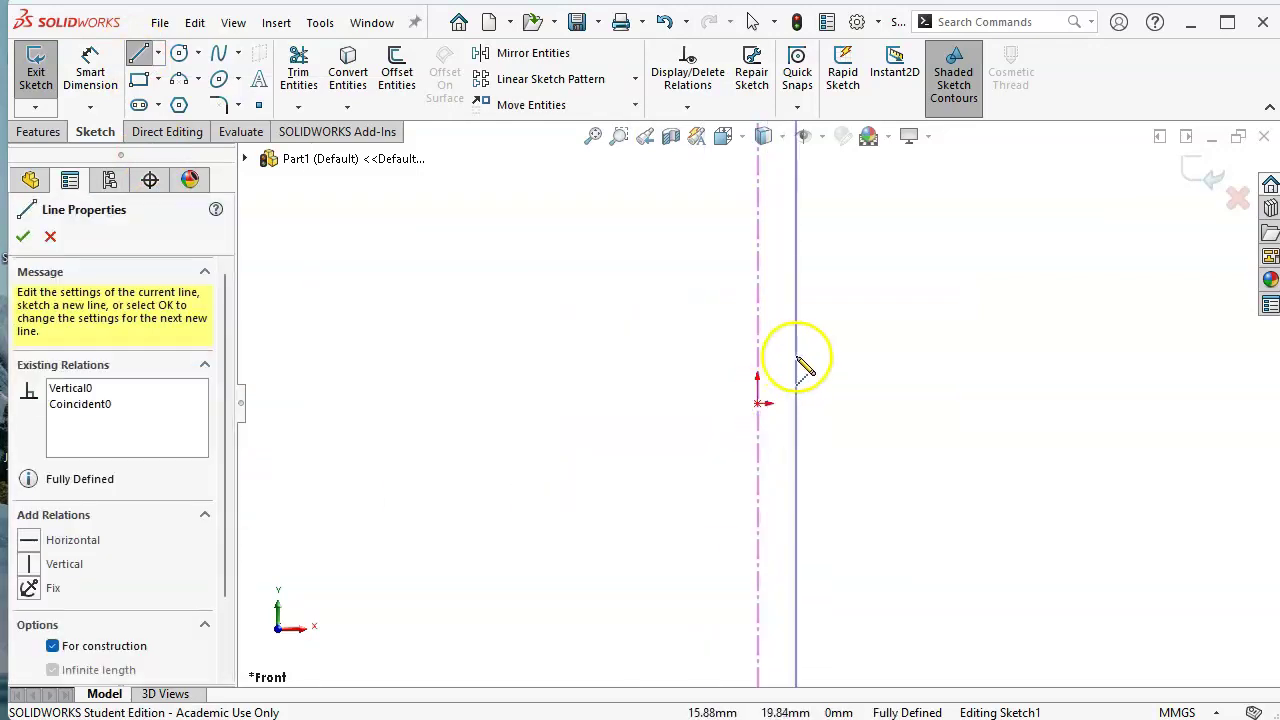
right_click(795, 355)
End the centerline command and switch to the ordinary Line tool
left_click(842, 372)
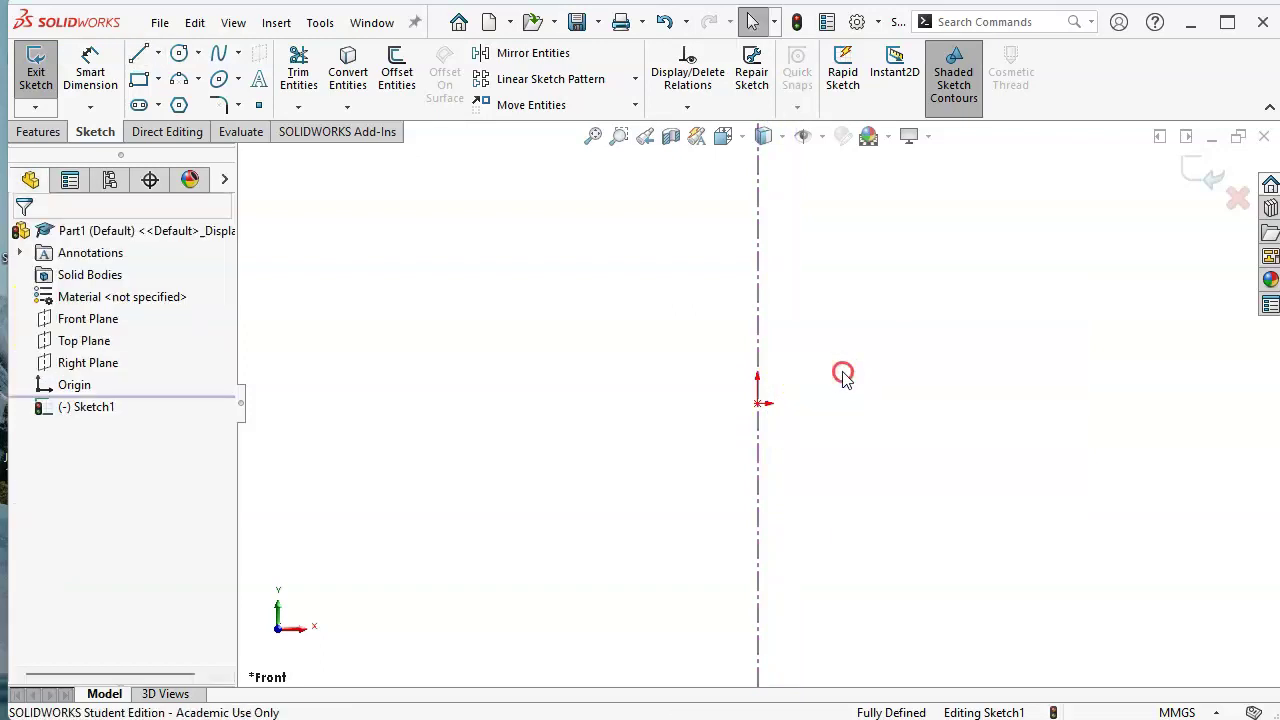
right_click(842, 374)
left_click(140, 52)
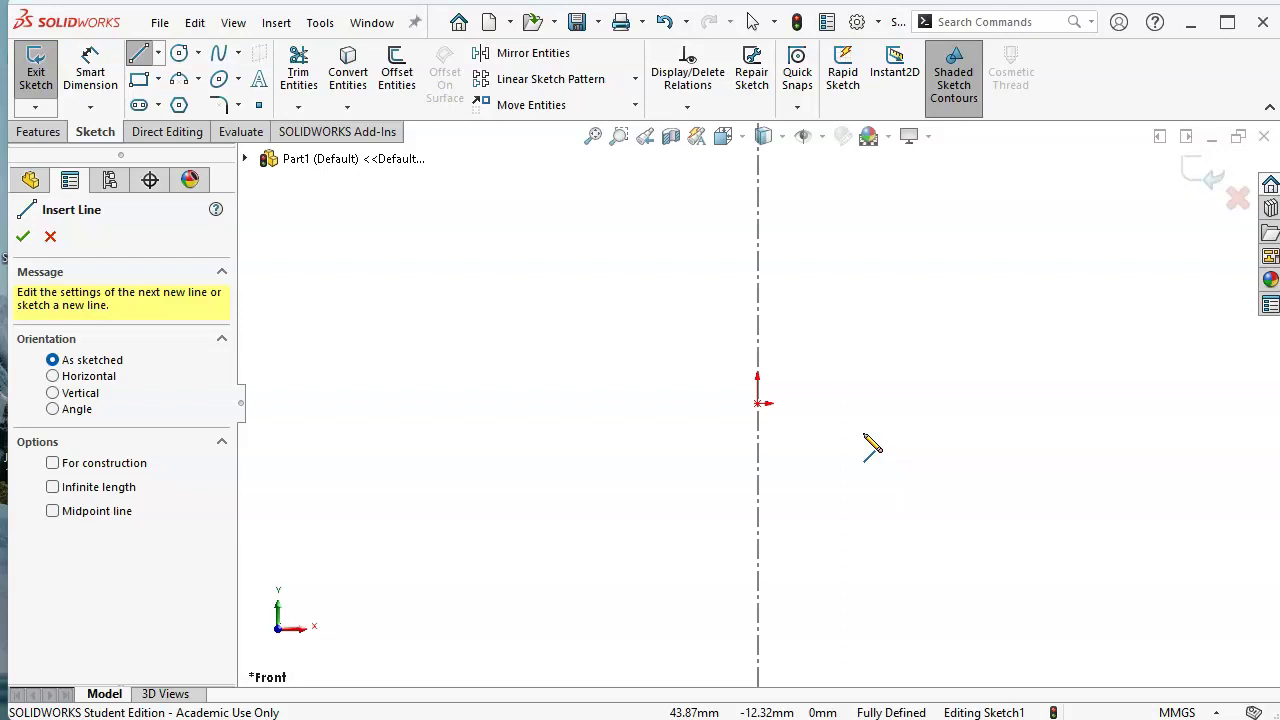
left_click(877, 423)
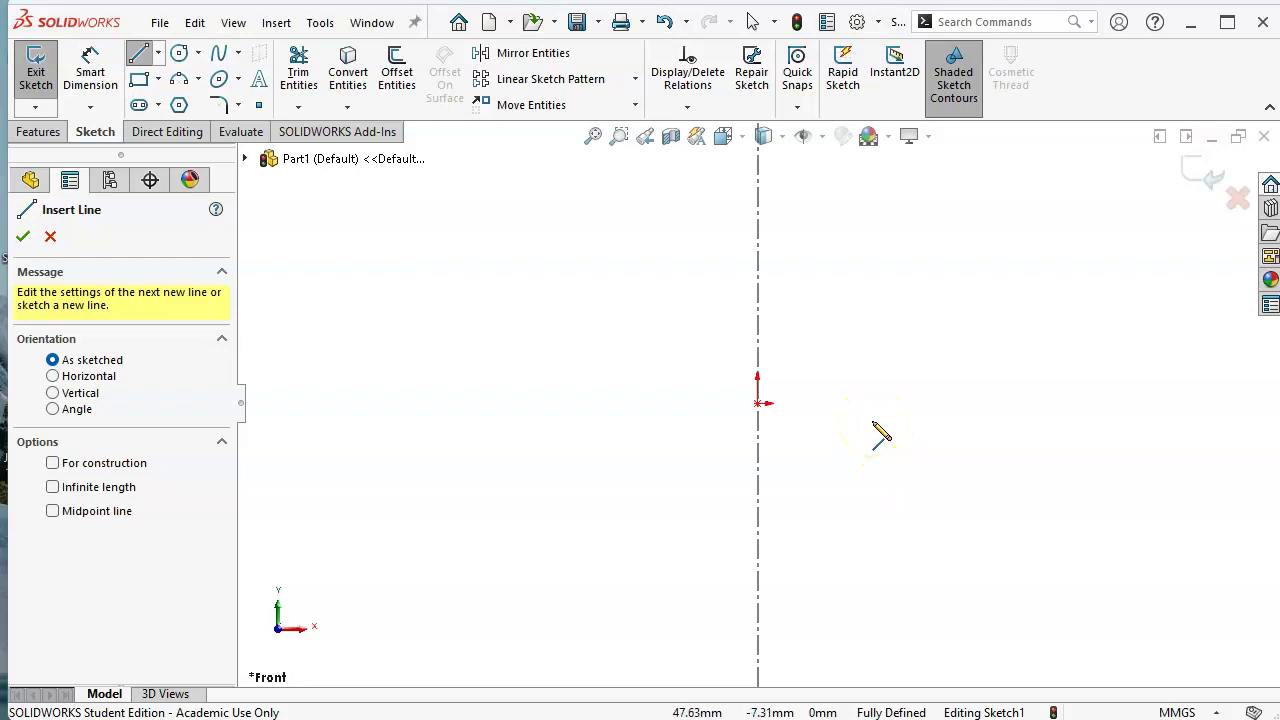
left_click(826, 411)
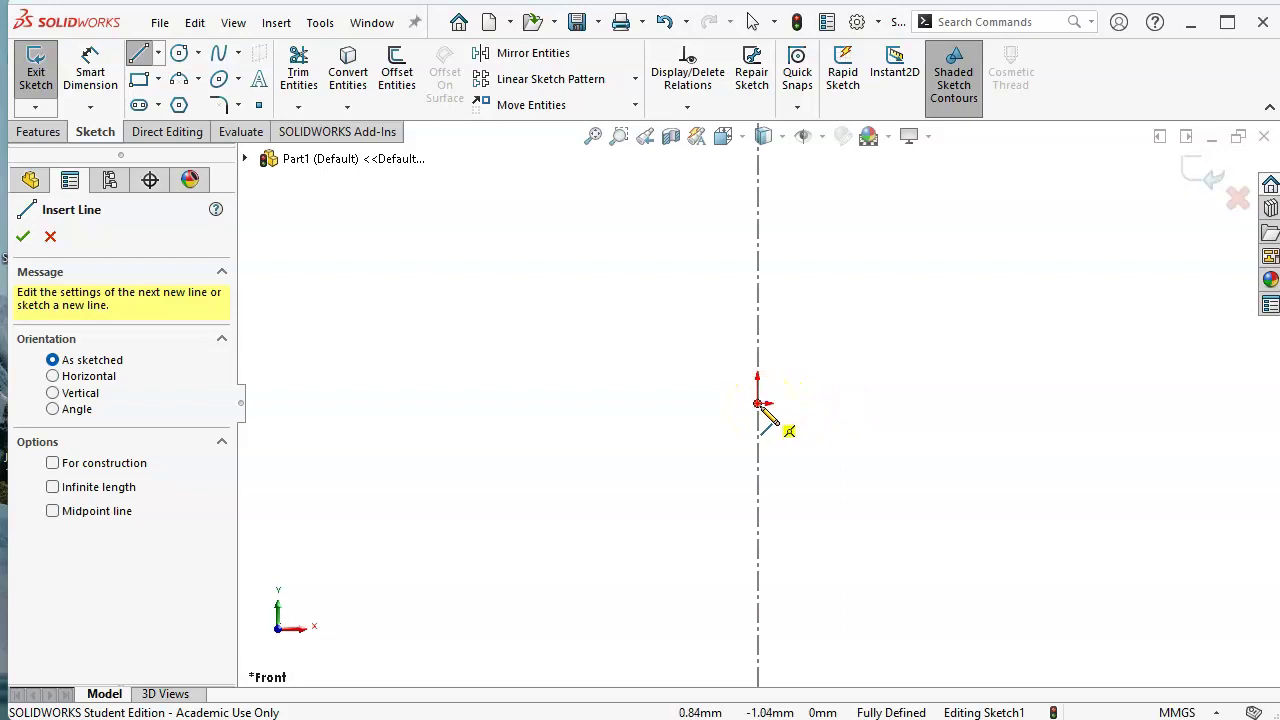
Draw a closed six-segment L-shaped profile from the origin beside the centerline
left_click(760, 402)
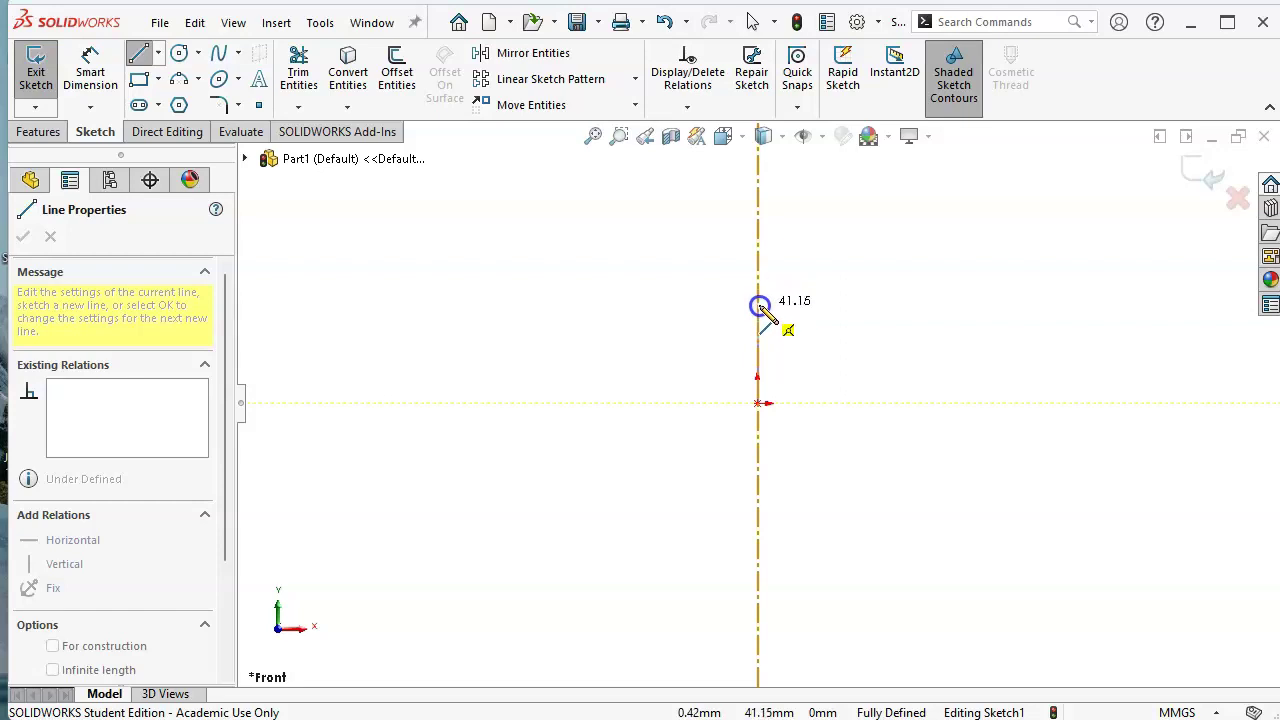
left_click(758, 304)
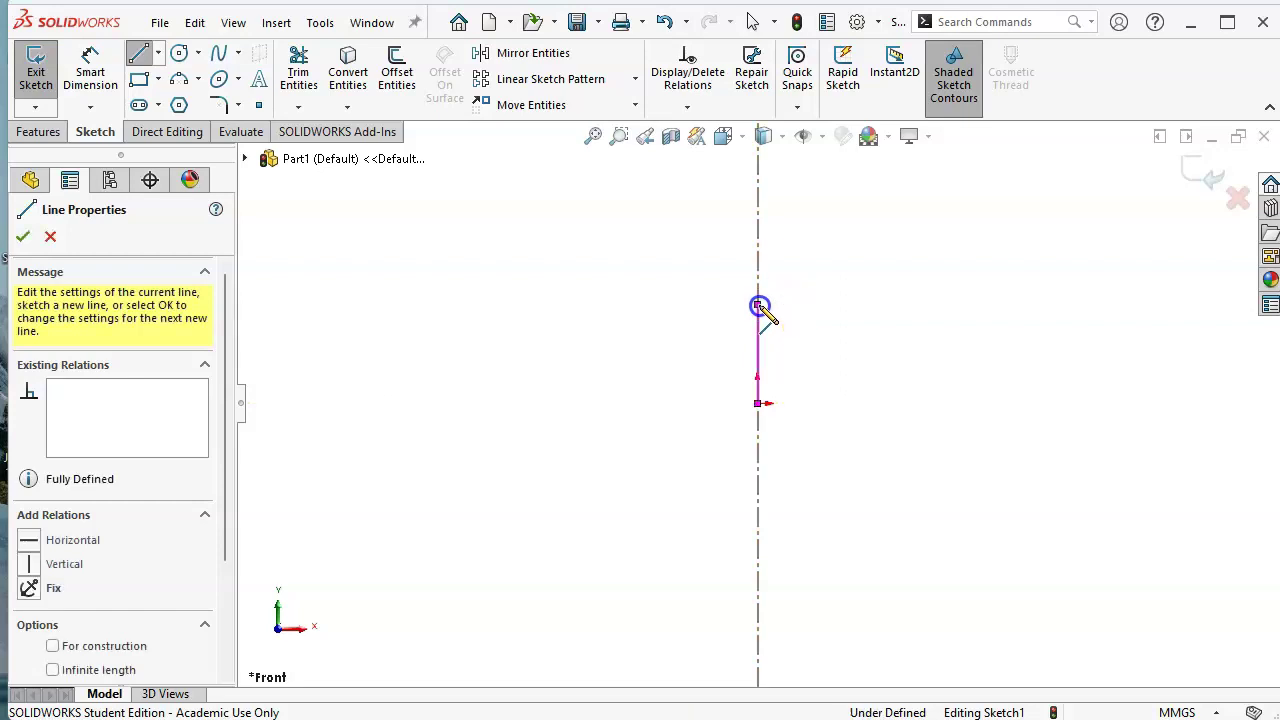
left_click(873, 304)
scroll(680, 309, "down", 2)
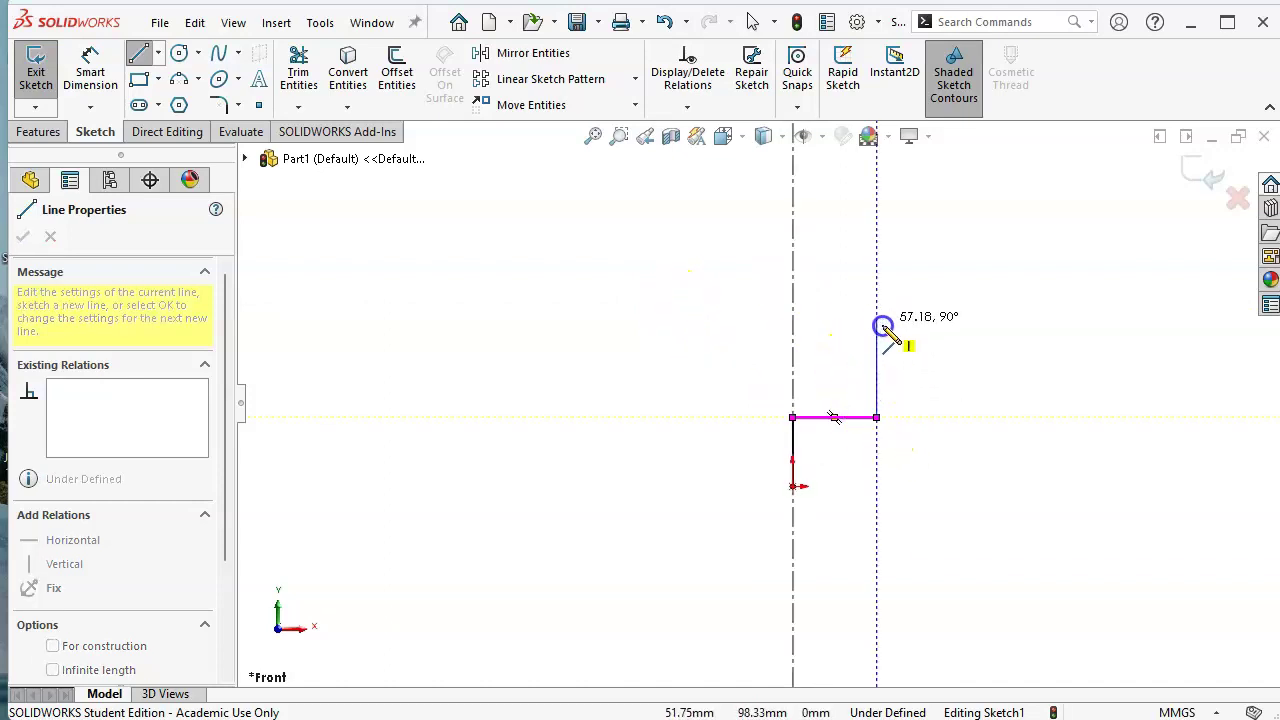
left_click(876, 285)
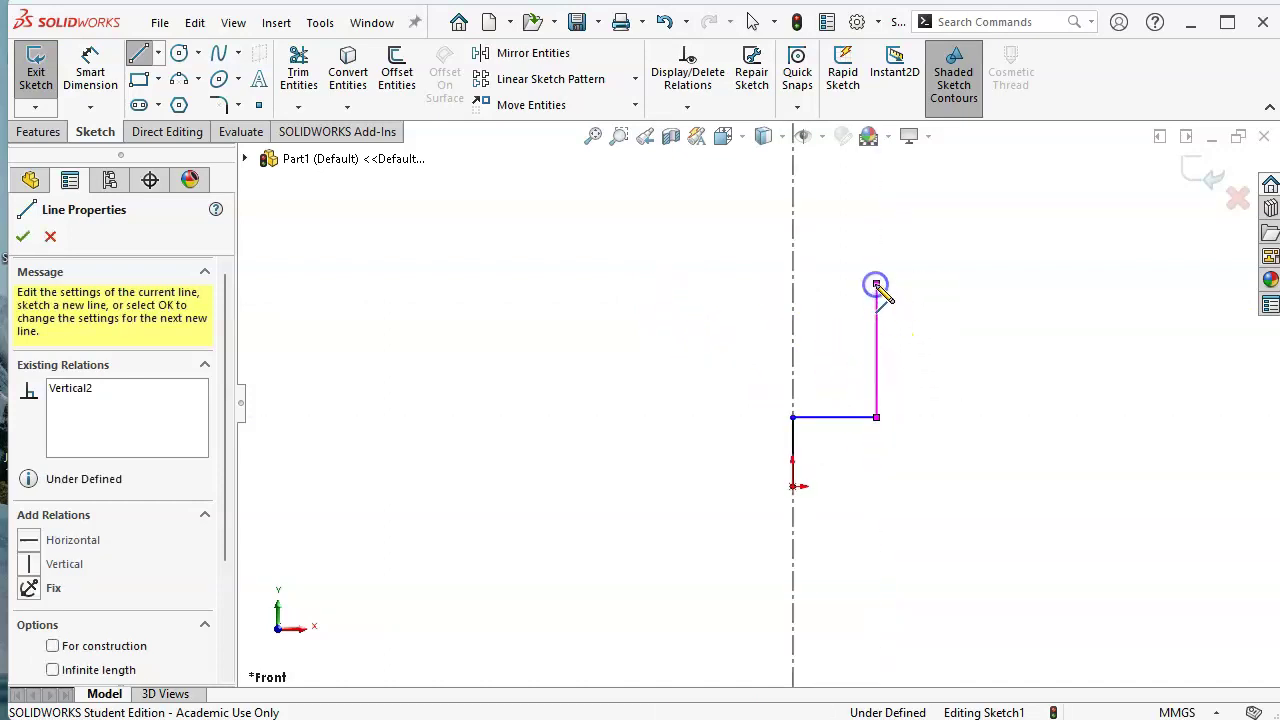
left_click(940, 285)
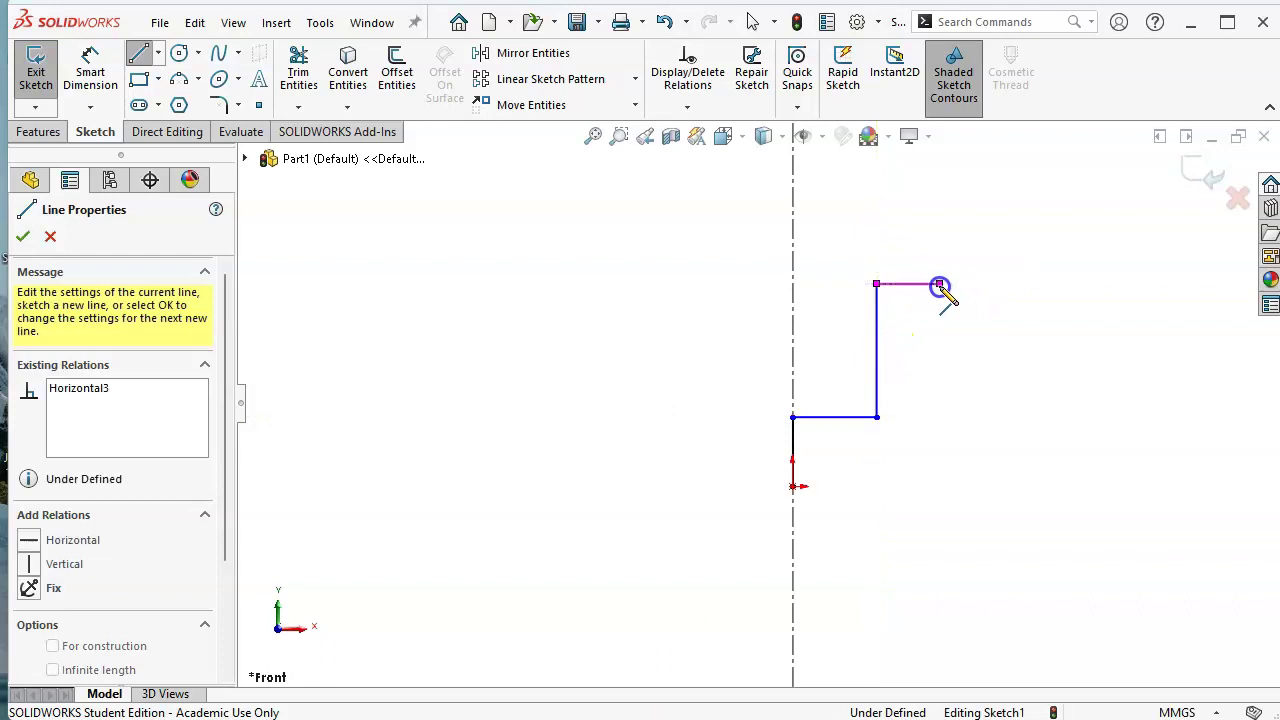
left_click(940, 487)
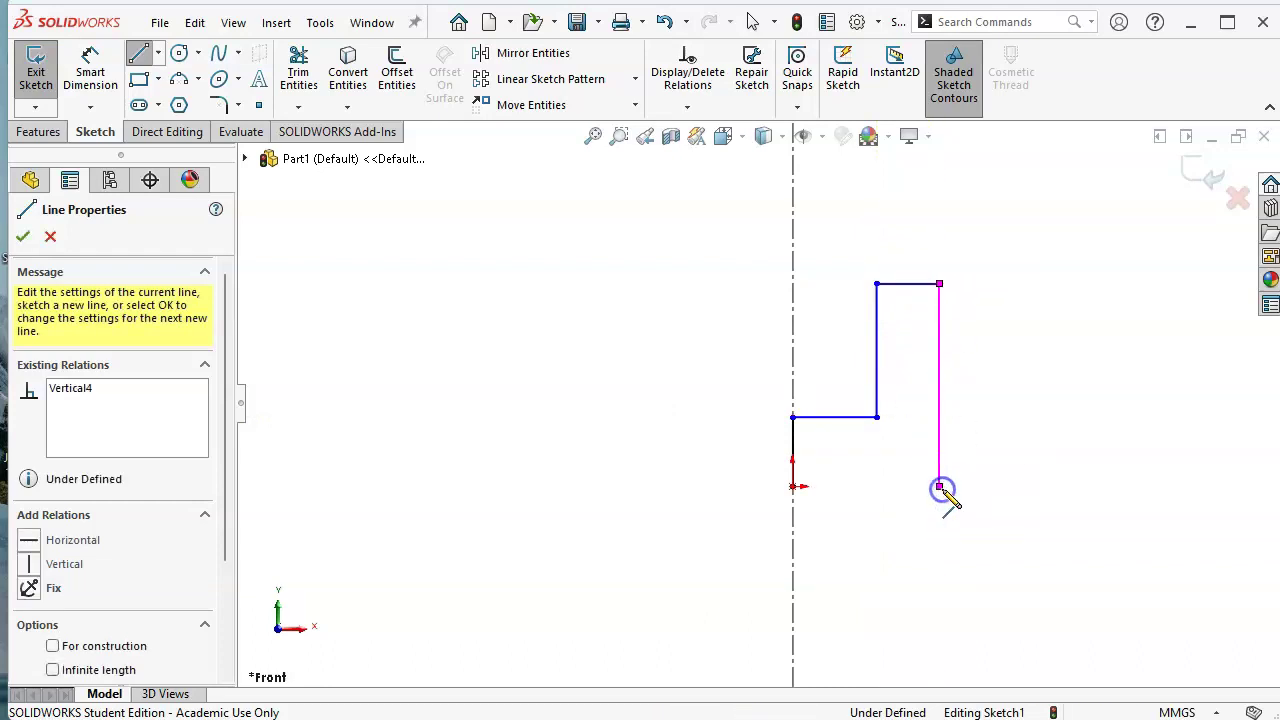
left_click(792, 487)
right_click(517, 350)
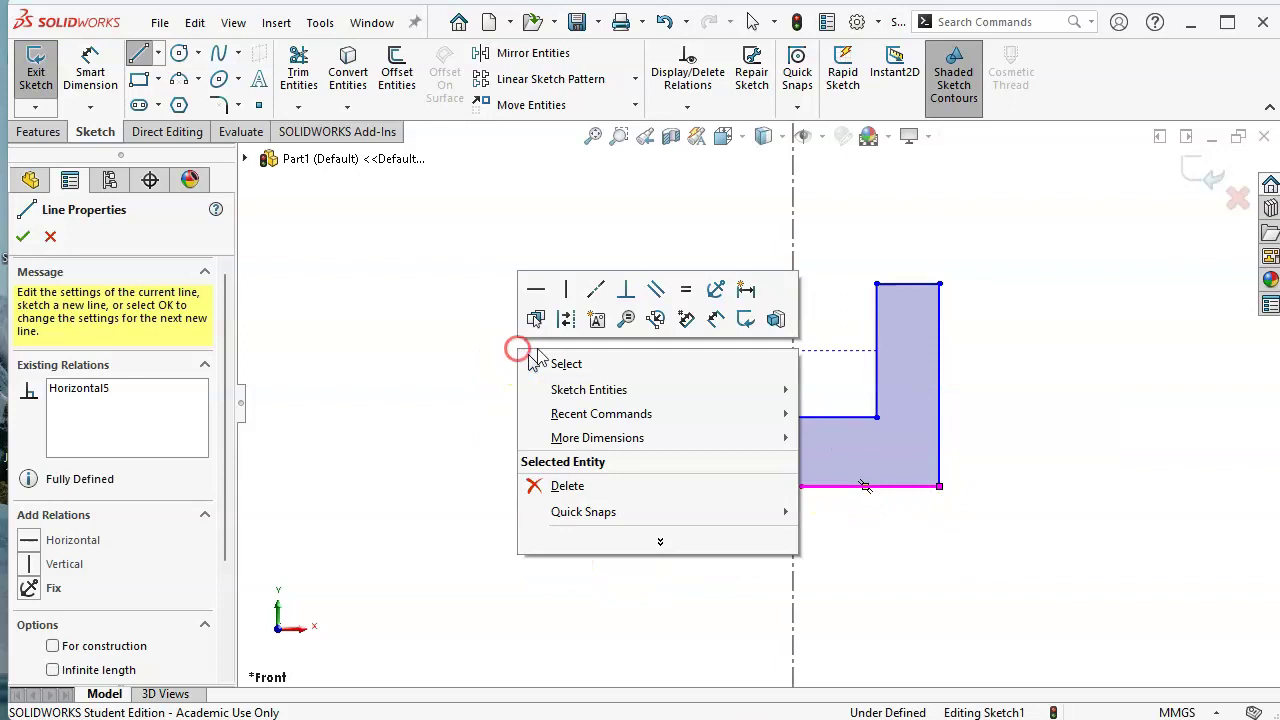
left_click(724, 320)
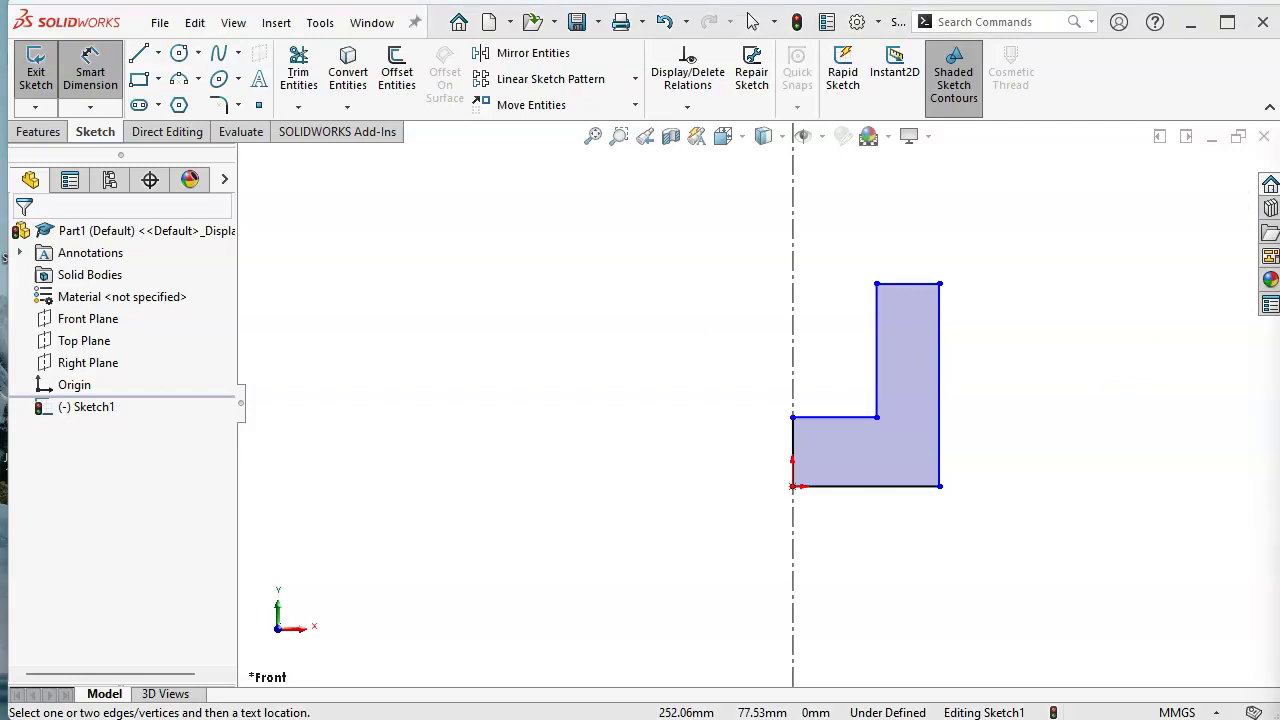
key("alt+Tab")
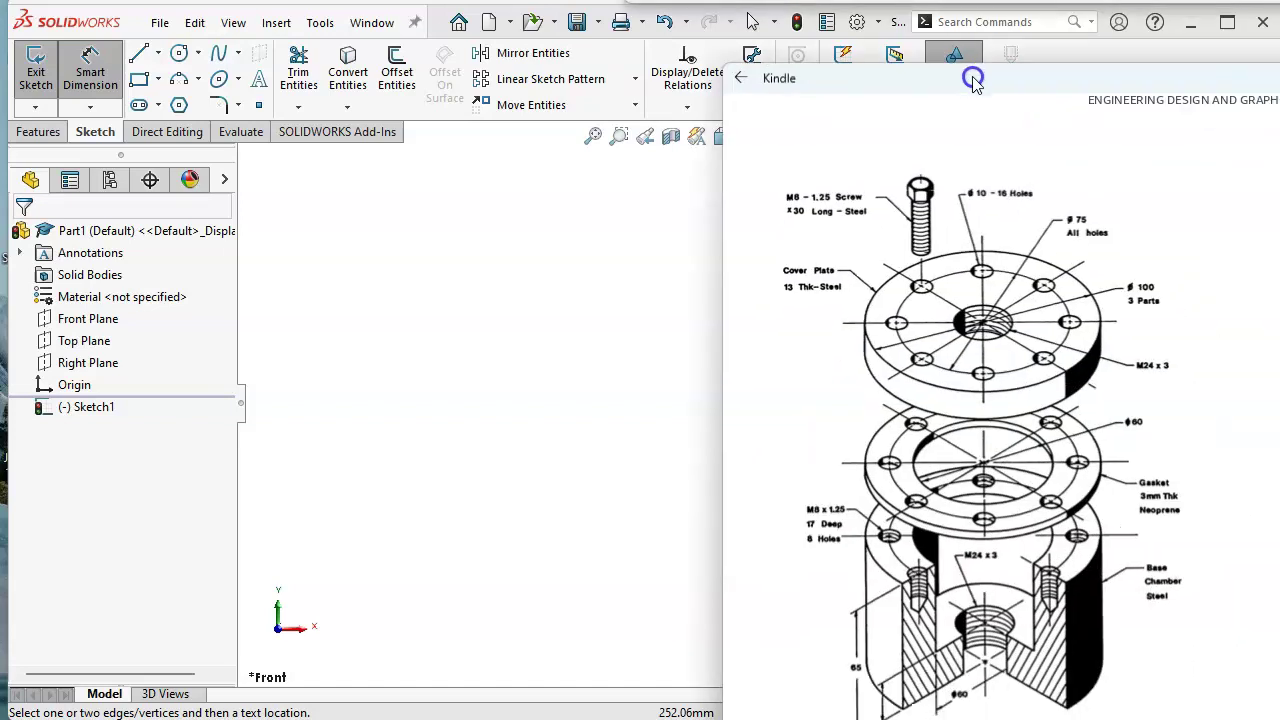
double_click(1085, 475)
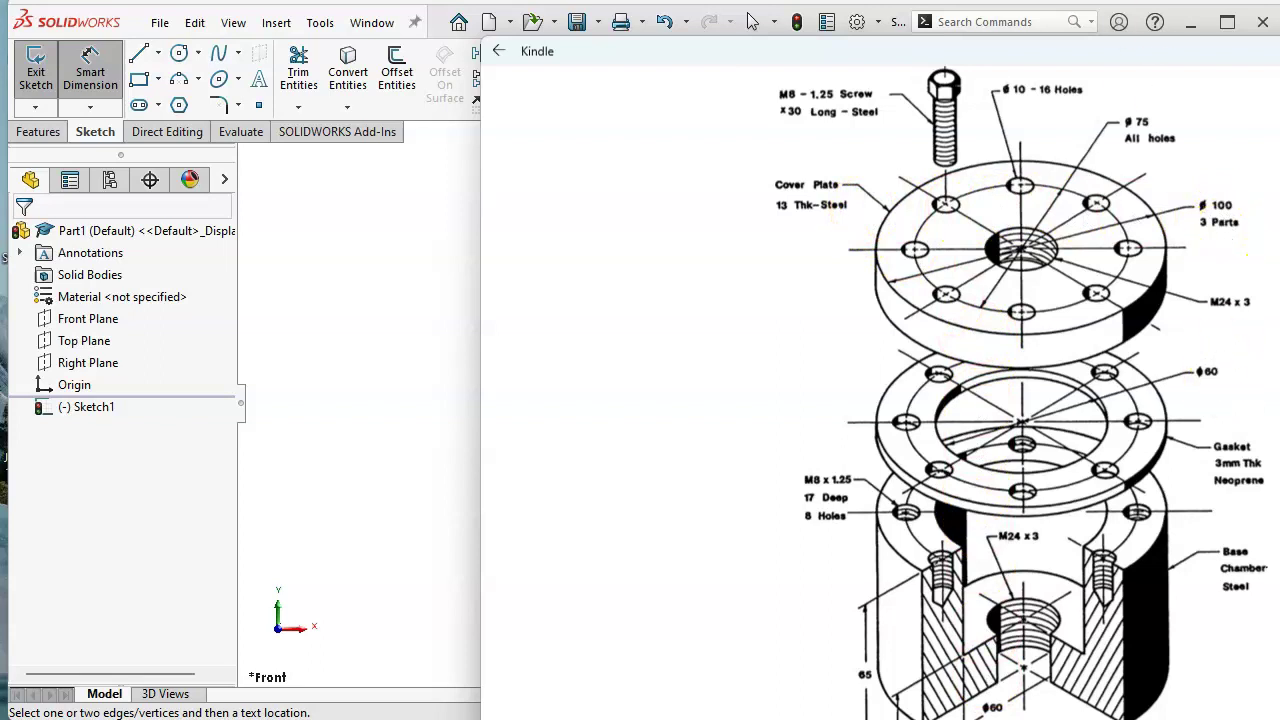
left_click_drag(925, 57, 1057, 71)
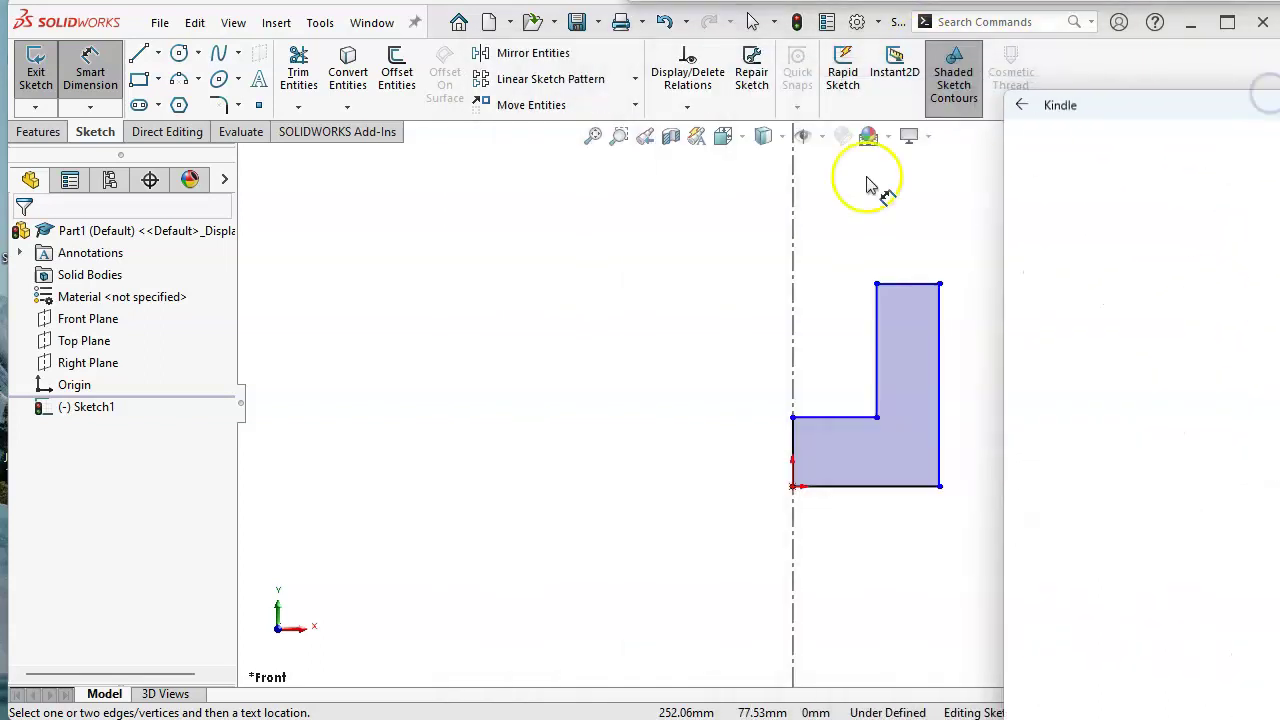
Dimension the profile's outer diameter about the centerline to 100 mm
left_click(616, 280)
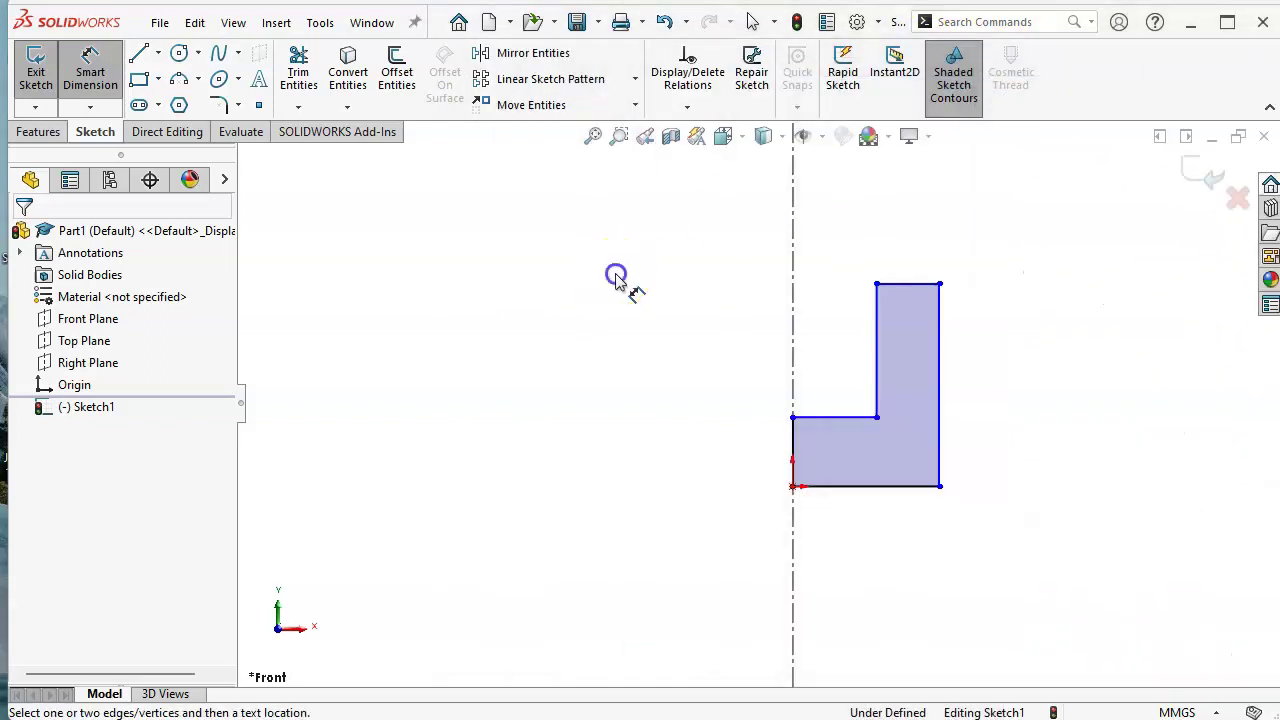
left_click(940, 430)
left_click(793, 550)
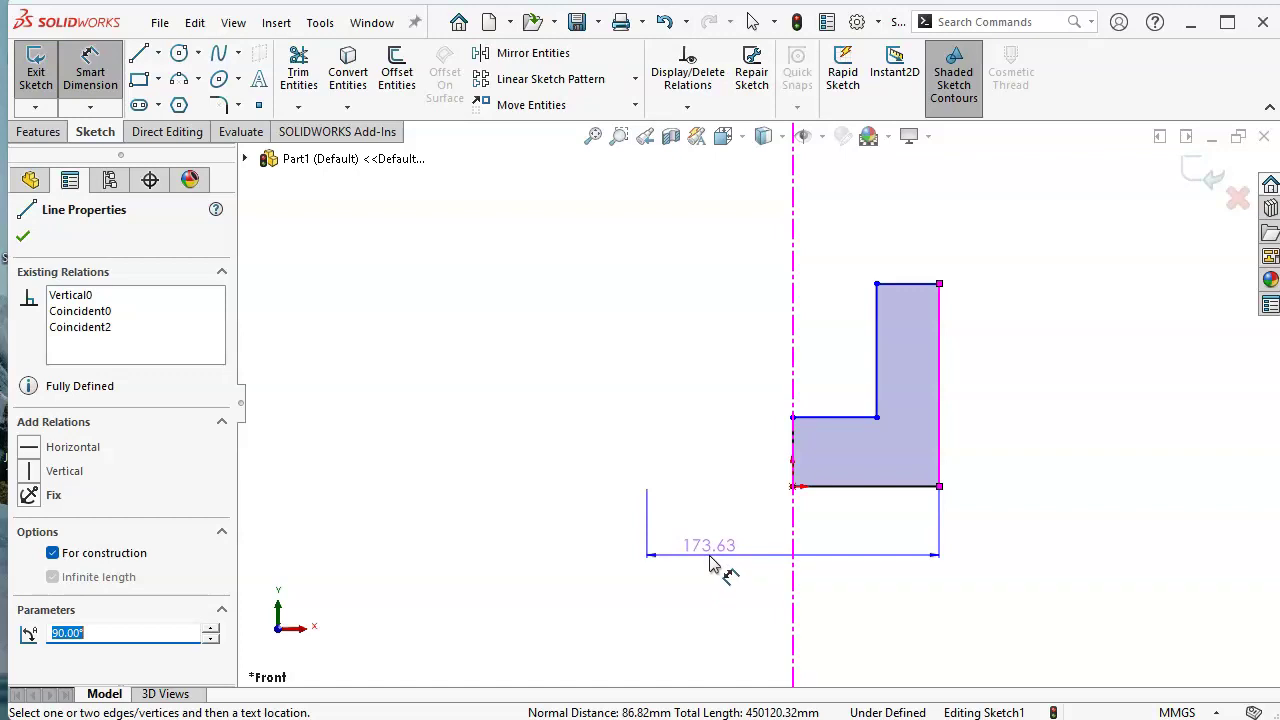
left_click(710, 563)
type("100")
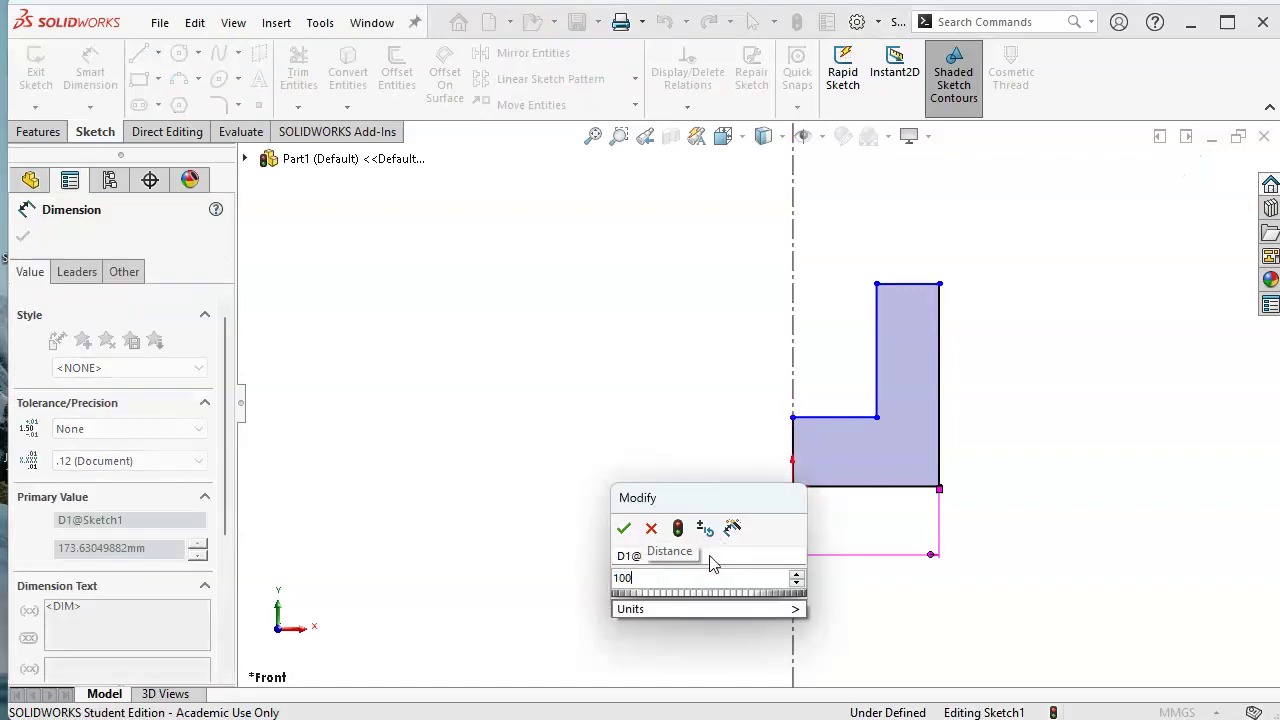
key("Return")
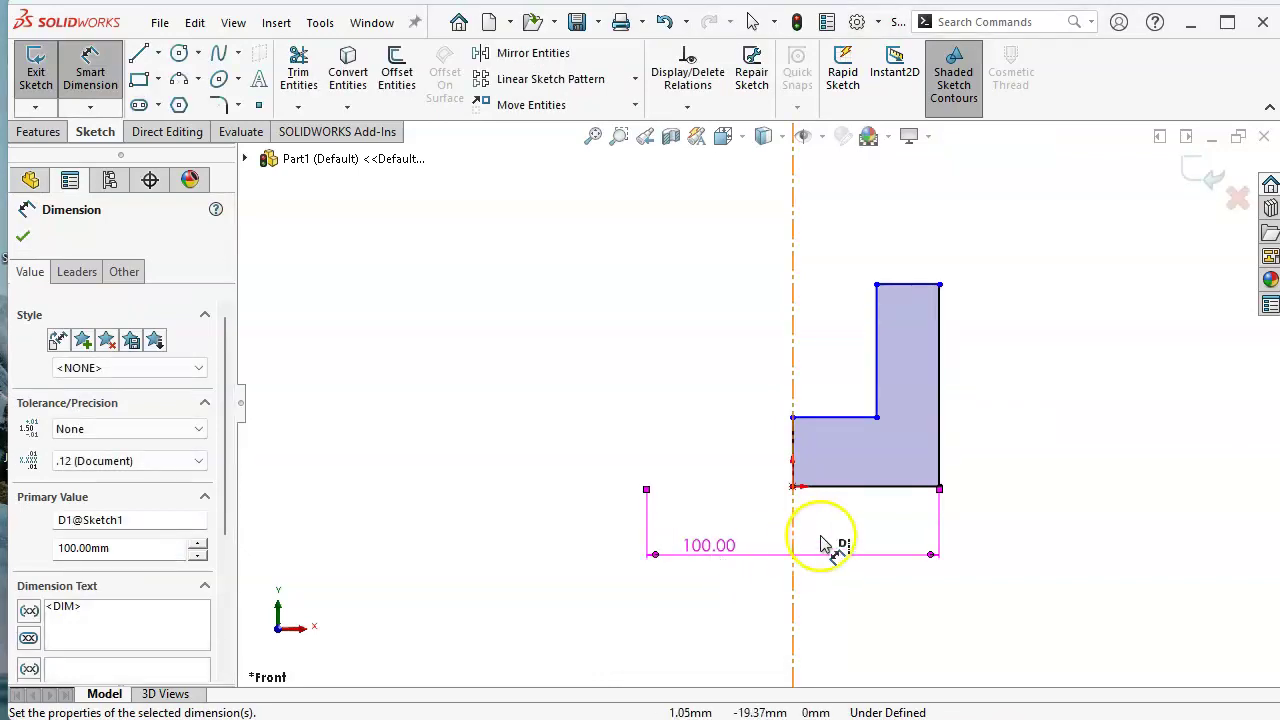
Dimension the top width of the profile to 60 mm
left_click(885, 495)
left_click(890, 500)
left_click(877, 366)
left_click_drag(786, 251, 752, 248)
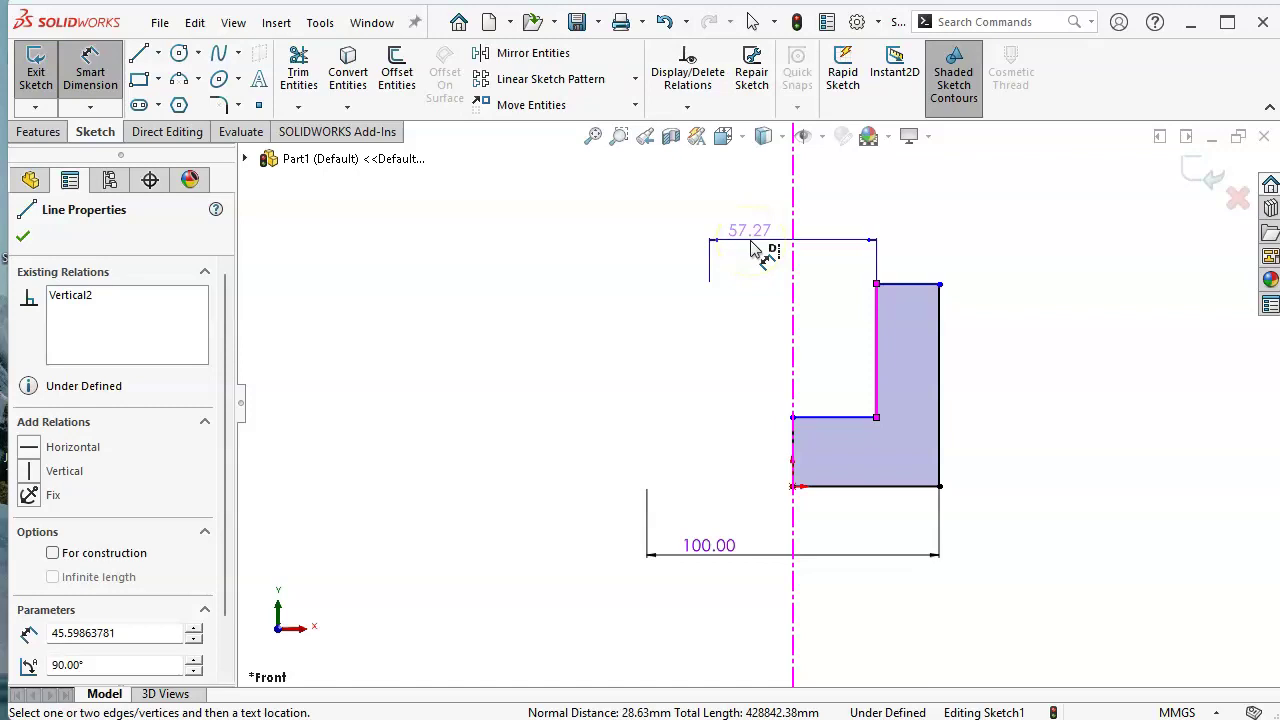
mouse_move(755, 250)
left_mouse_down()
mouse_move(768, 256)
mouse_move(671, 257)
left_mouse_up()
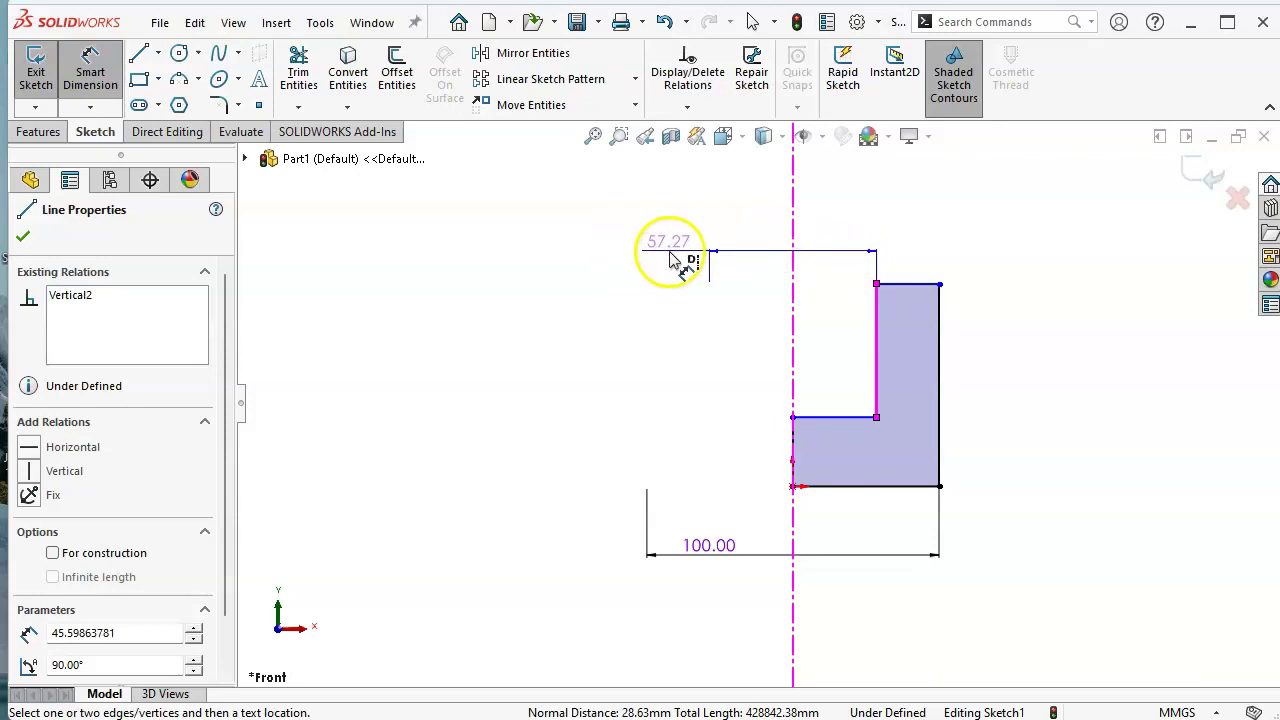
left_click(671, 257)
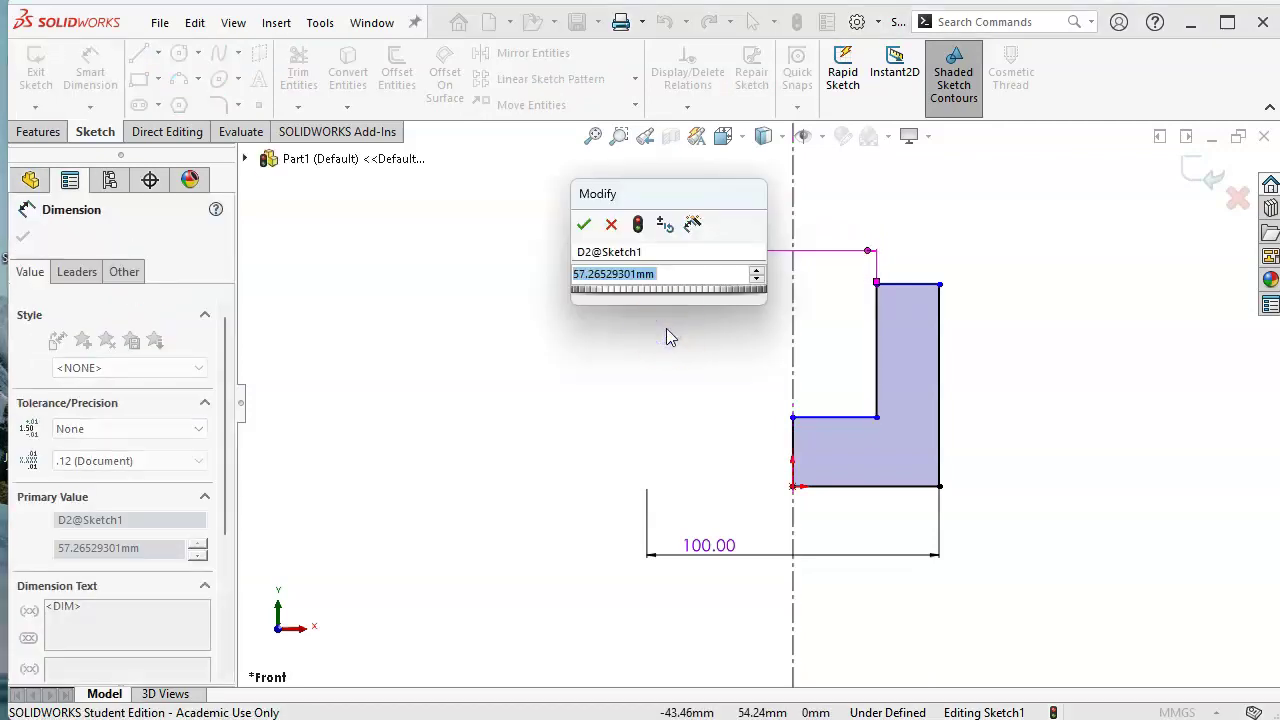
type("60")
key("Return")
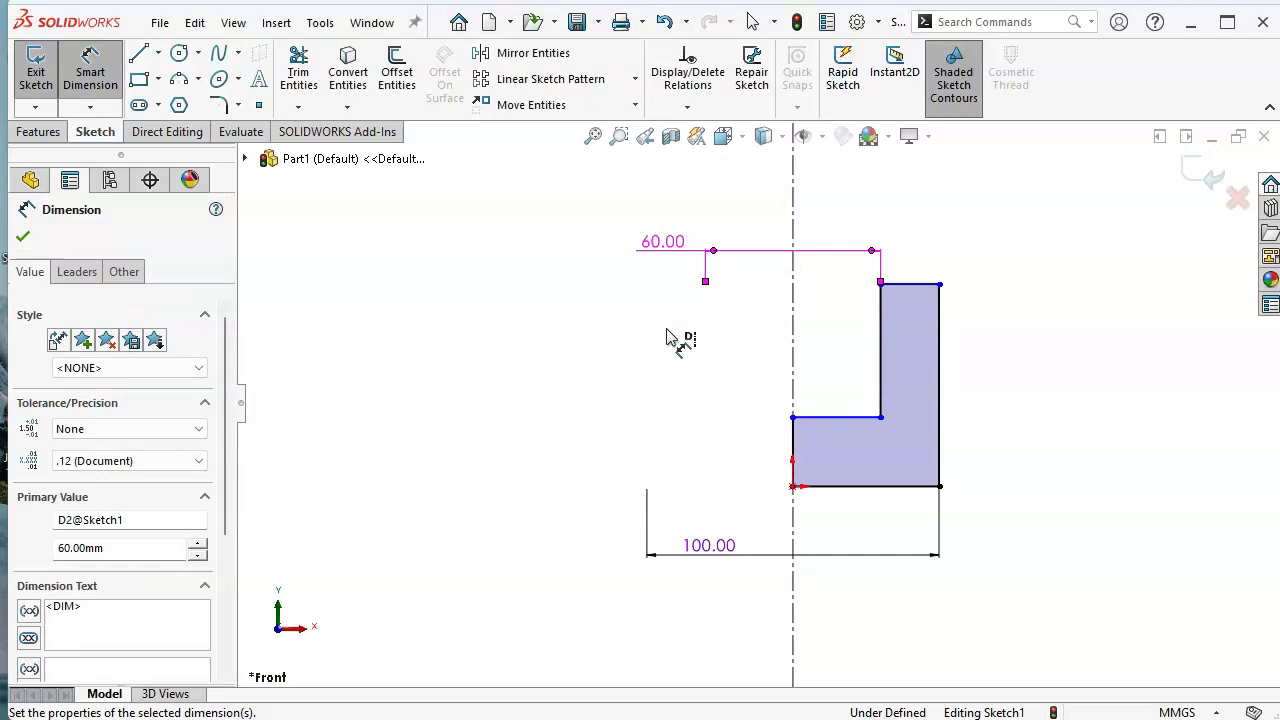
Dimension the right outer height to 65 mm and the left step height to 20 mm
left_click(940, 338)
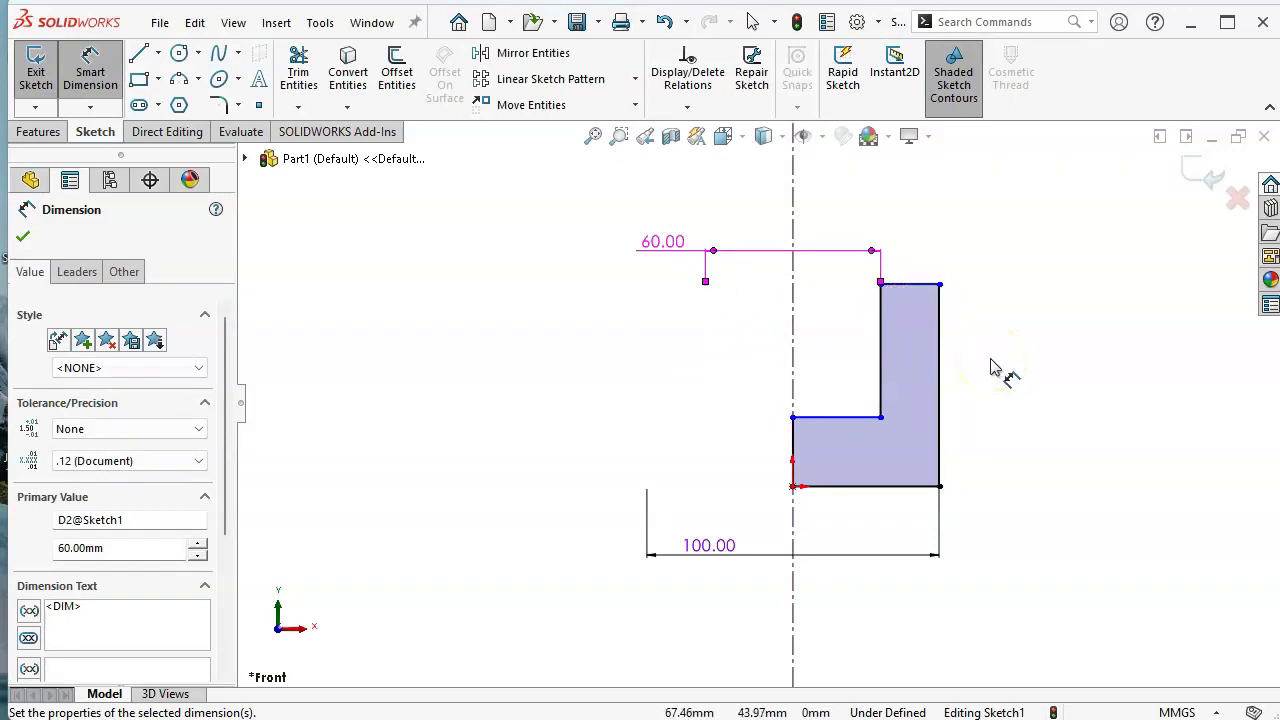
left_click(976, 366)
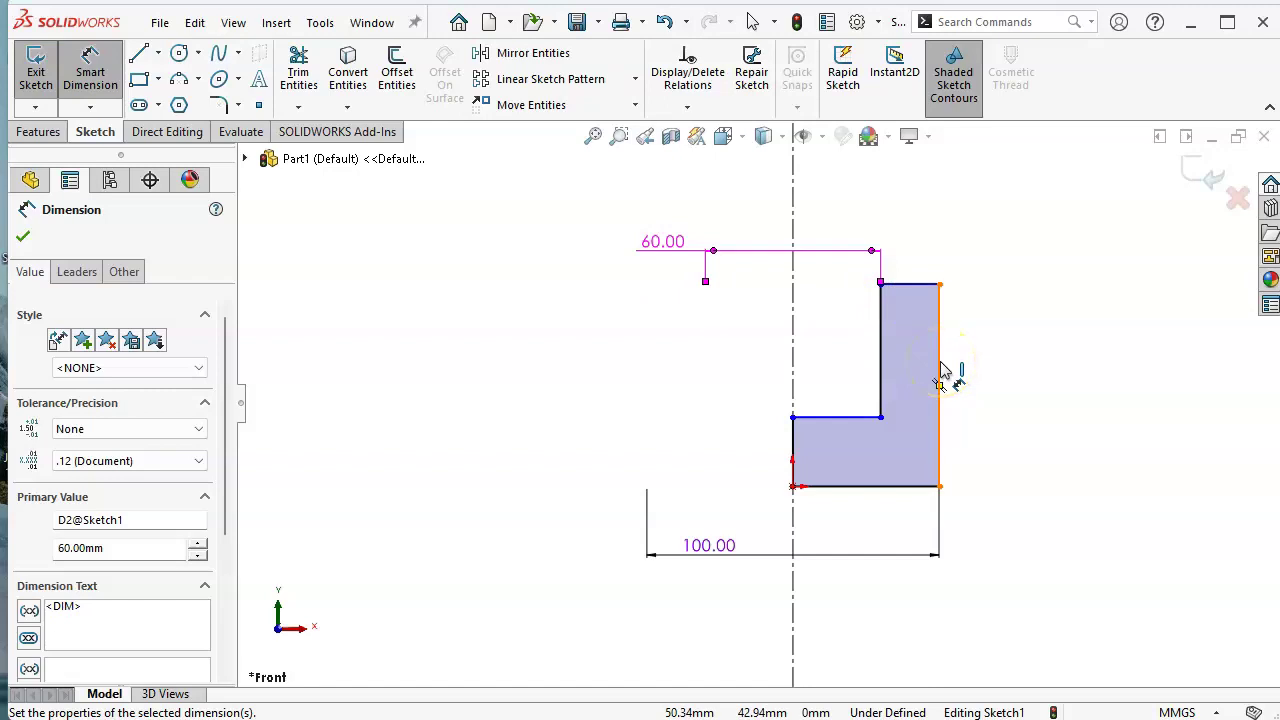
left_click(940, 370)
left_click(1022, 392)
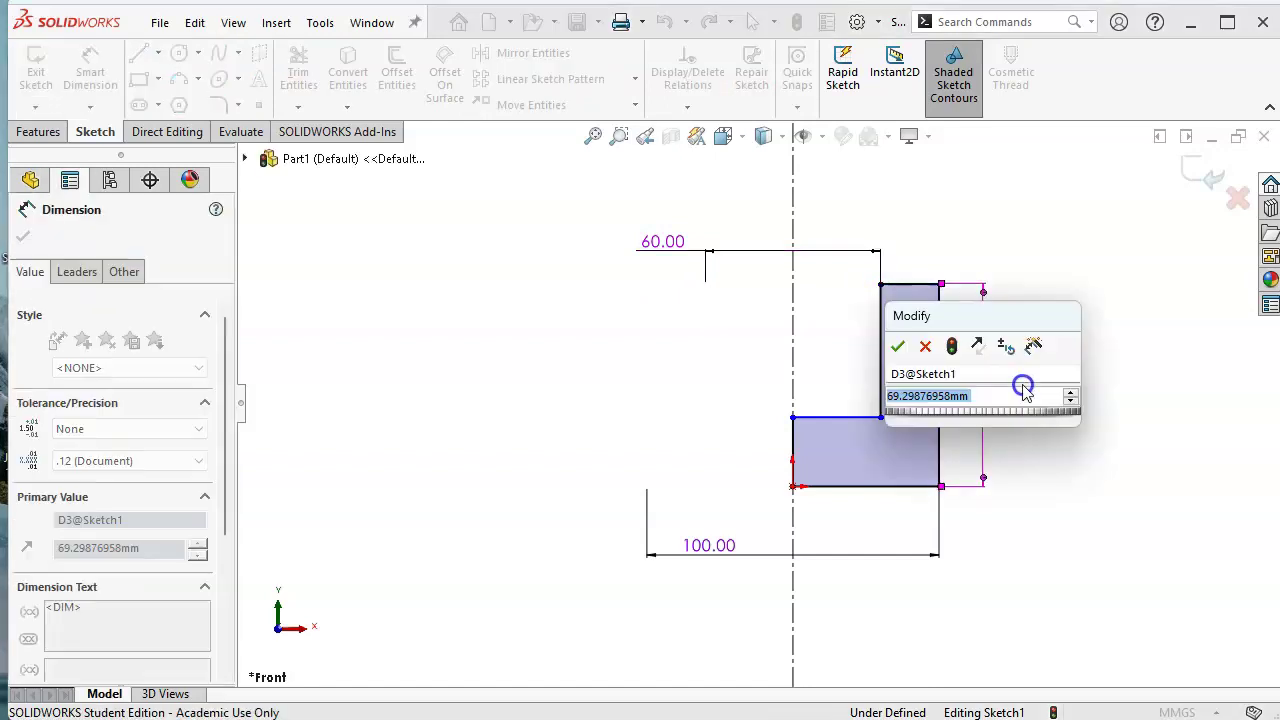
type("65")
key("Return")
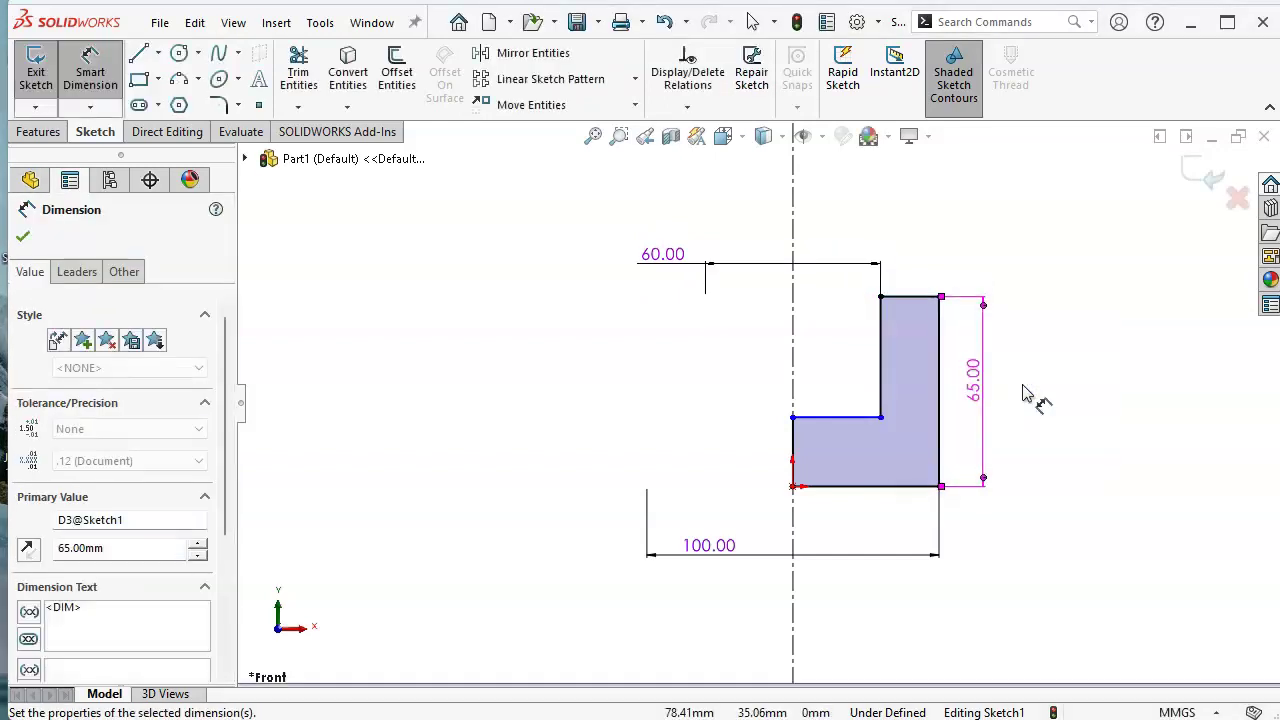
left_click(1005, 370)
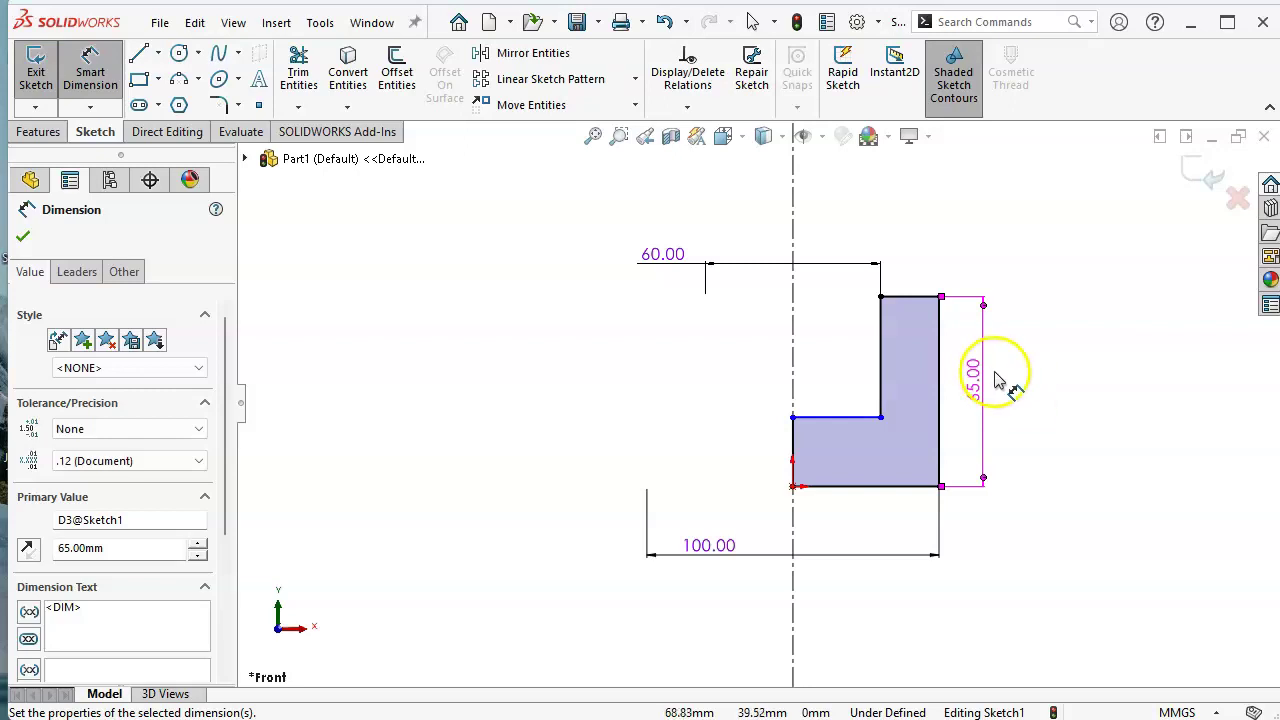
left_click(792, 452)
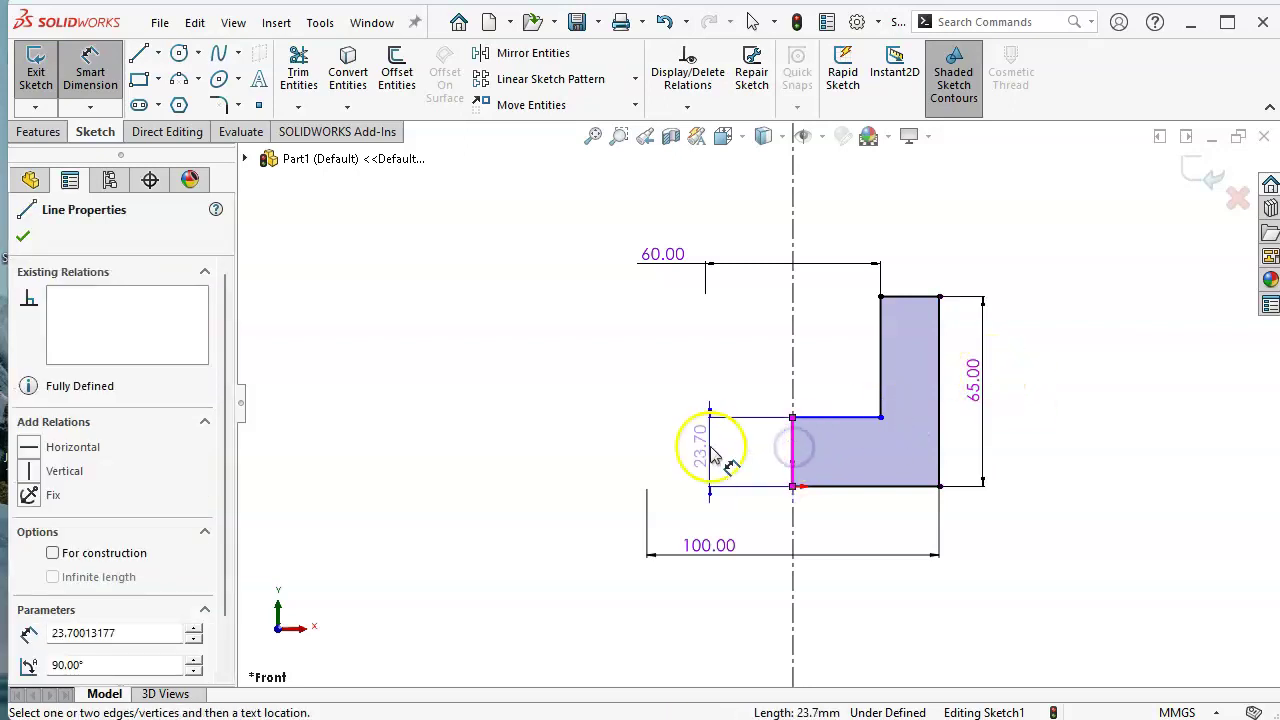
left_click(712, 452)
type("20")
key("Return")
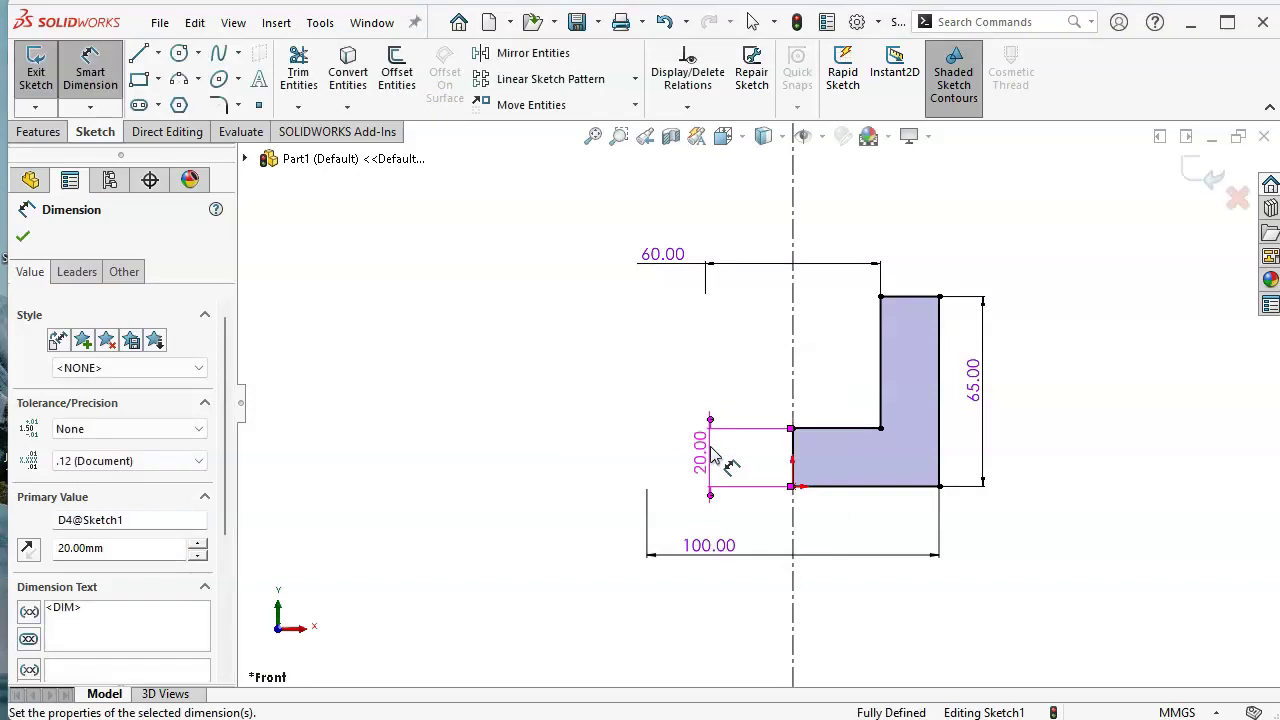
left_click(42, 132)
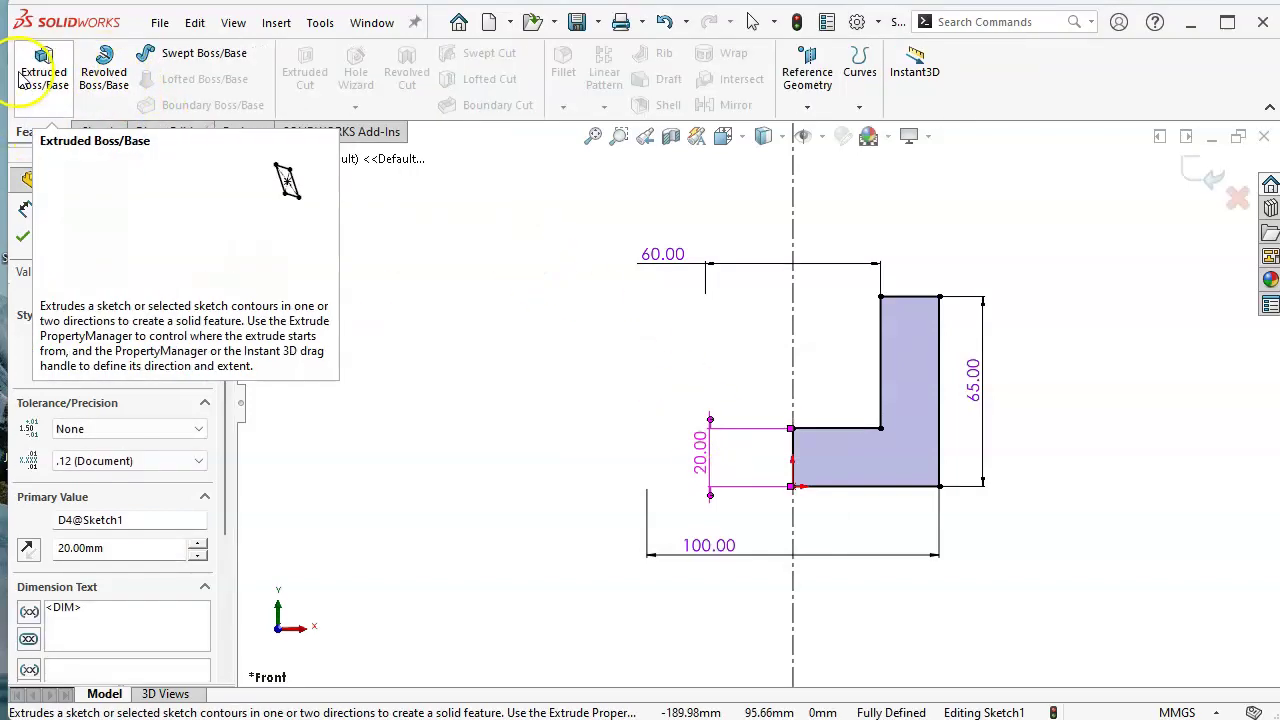
Revolve the profile 360° about Line1 into Revolve1, then orbit to the underside
left_click(103, 74)
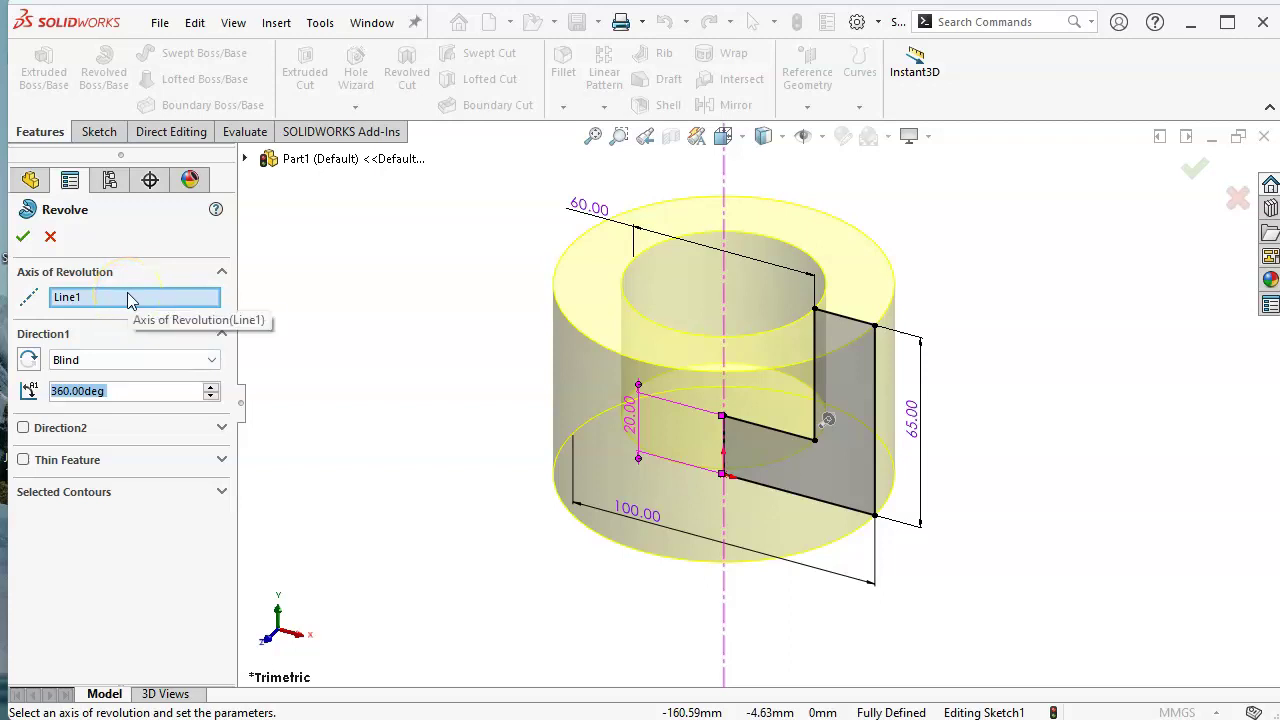
left_click(93, 342)
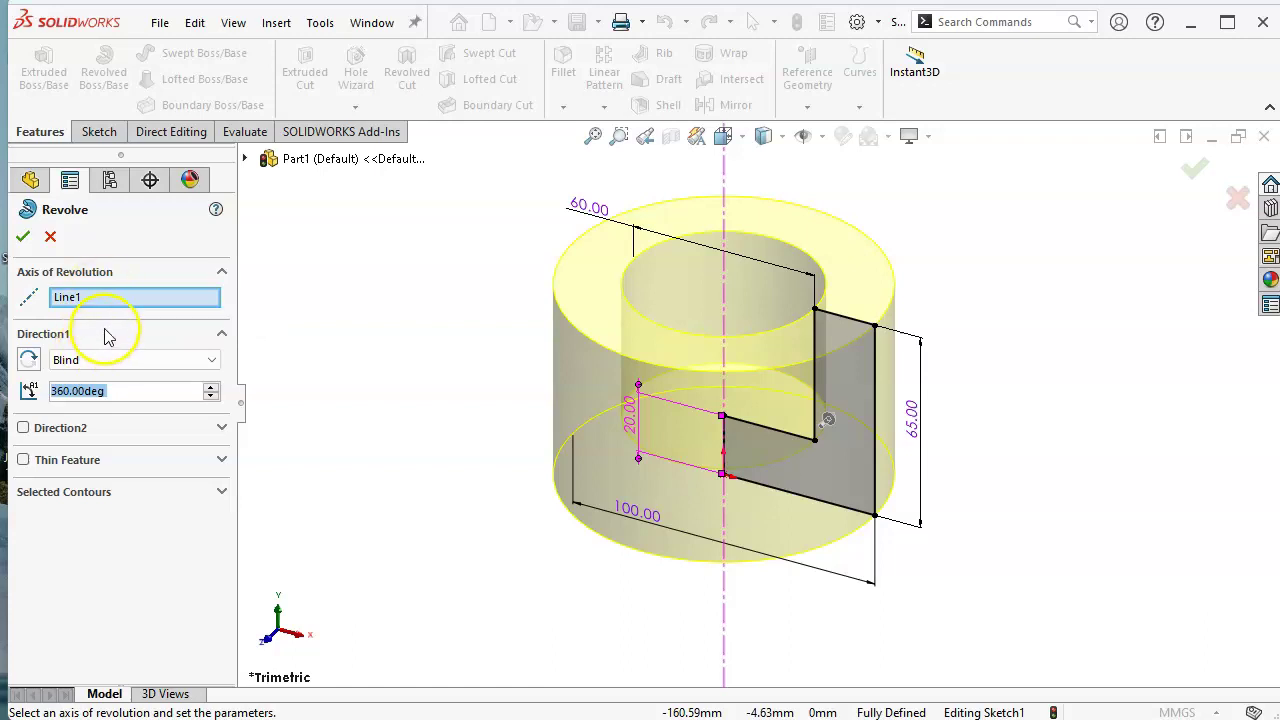
left_click(22, 236)
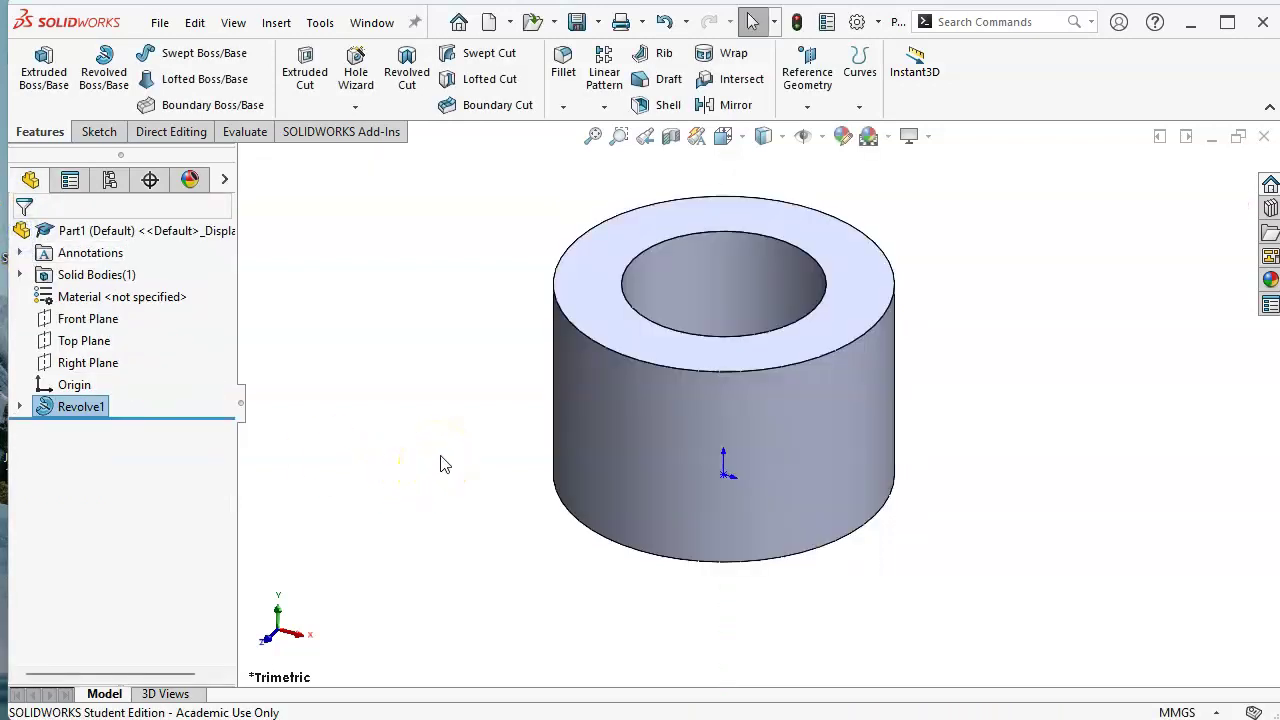
middle_click_drag(626, 520, 643, 309)
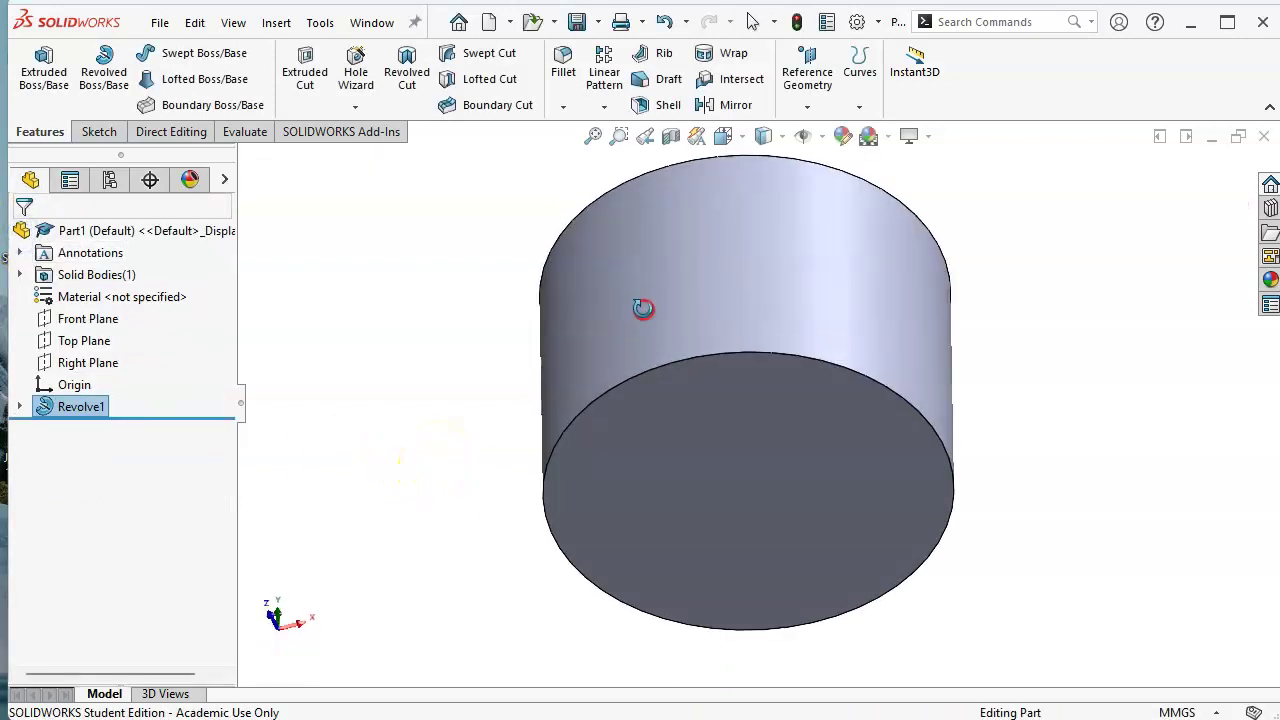
Start an ANSI Metric Straight Tap hole, size M24x3.0, on the bottom face
left_click(766, 478)
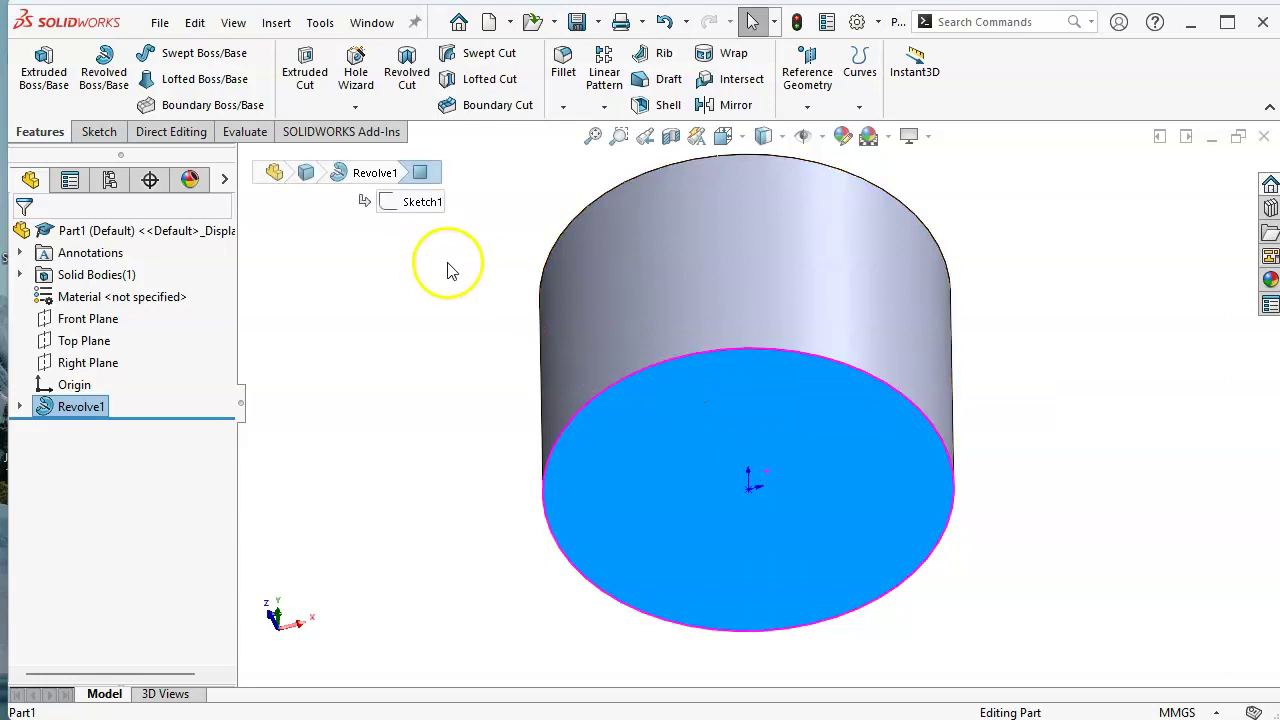
left_click(358, 68)
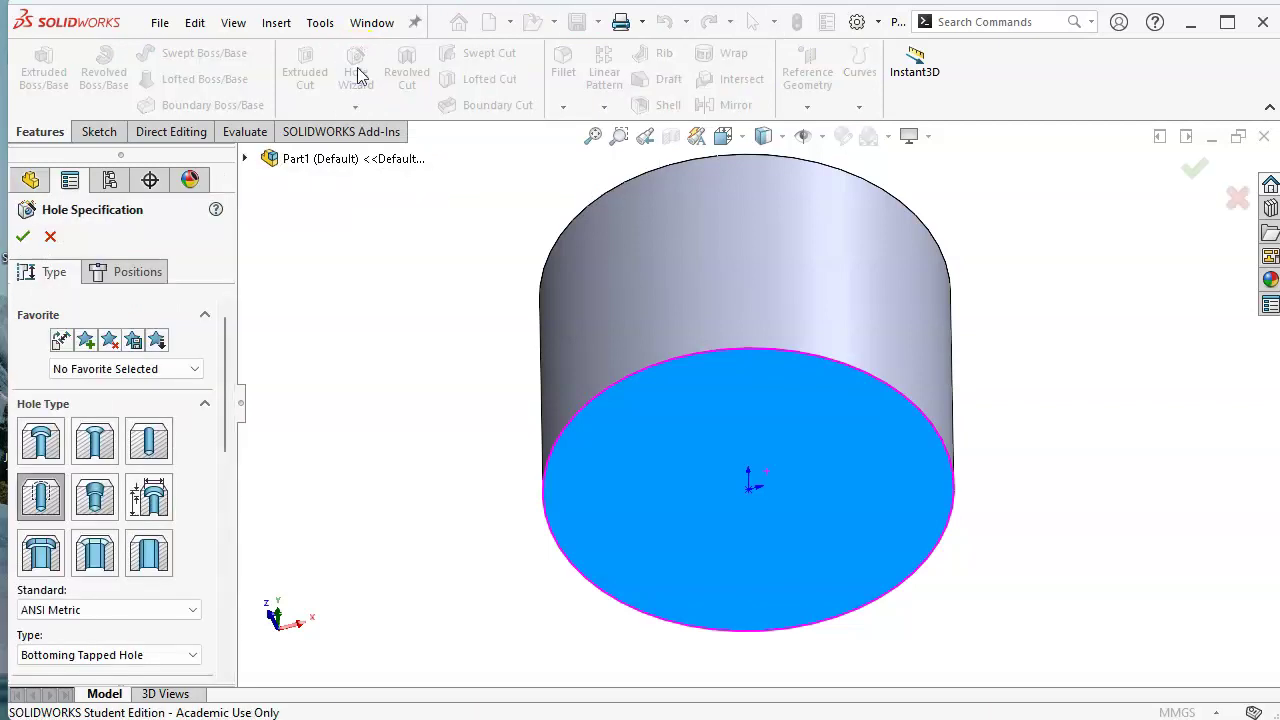
left_click(40, 497)
left_click_drag(229, 409, 229, 450)
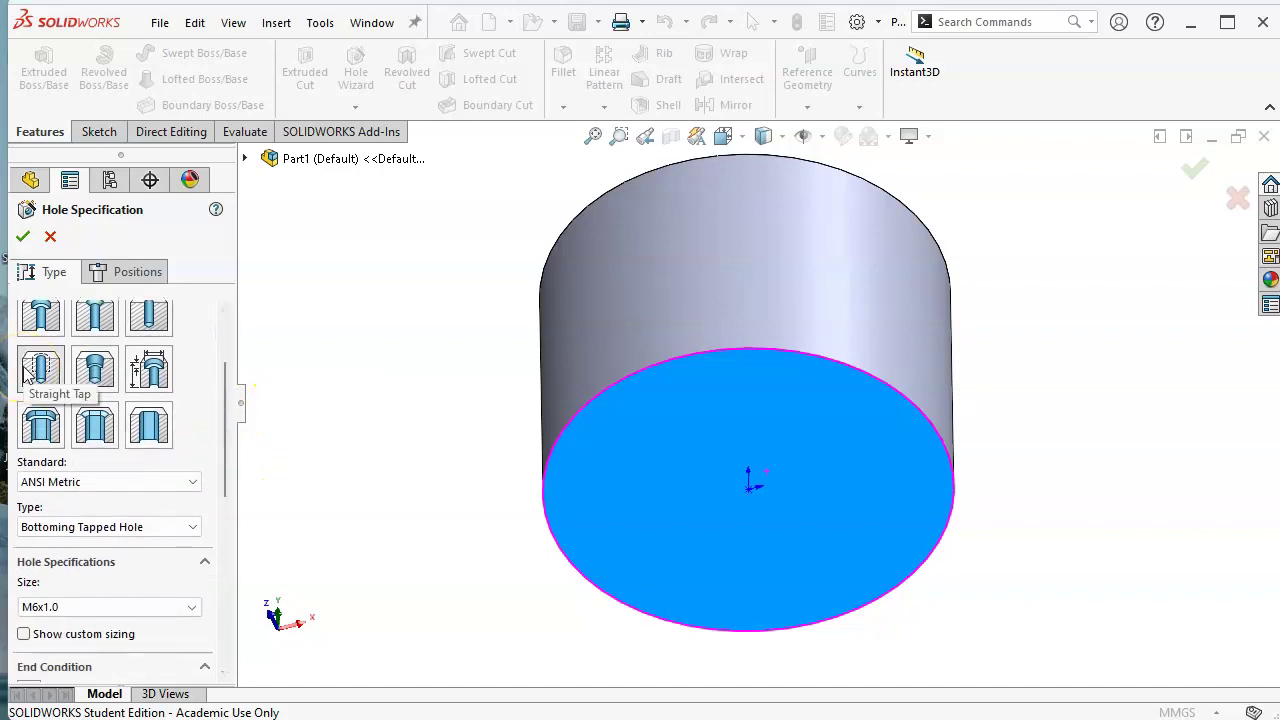
left_click(86, 482)
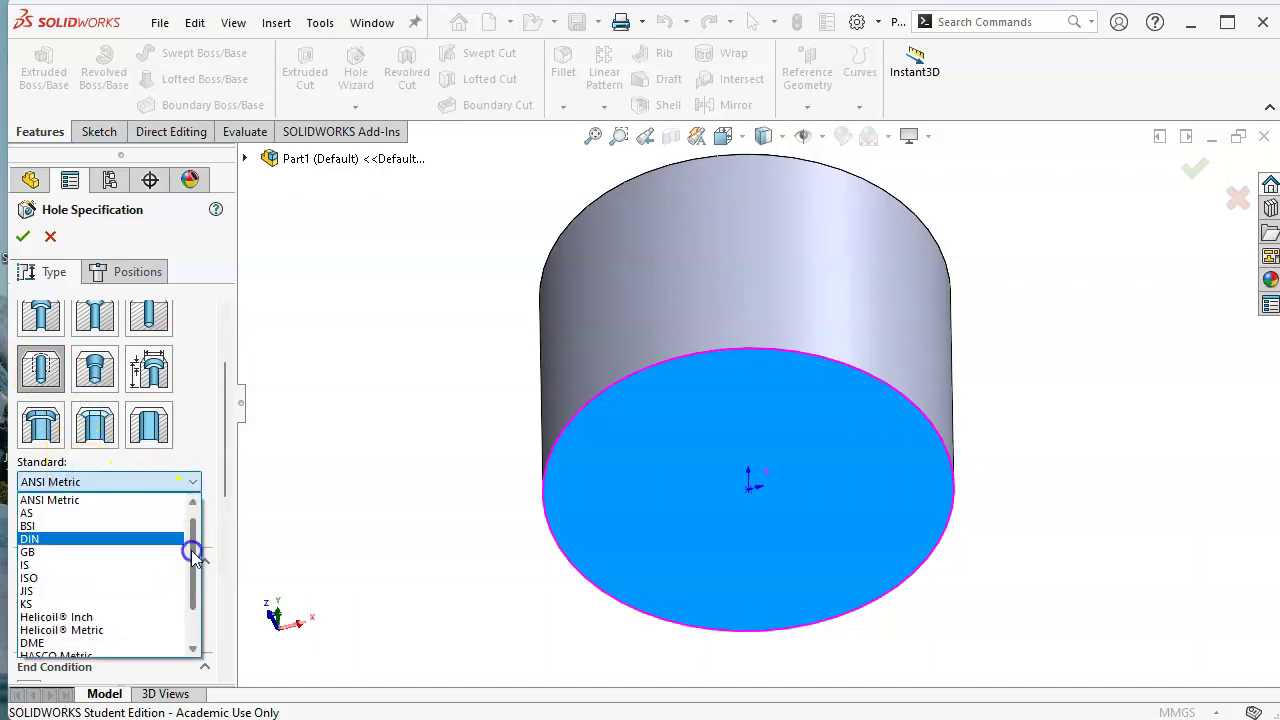
left_click_drag(192, 543, 194, 535)
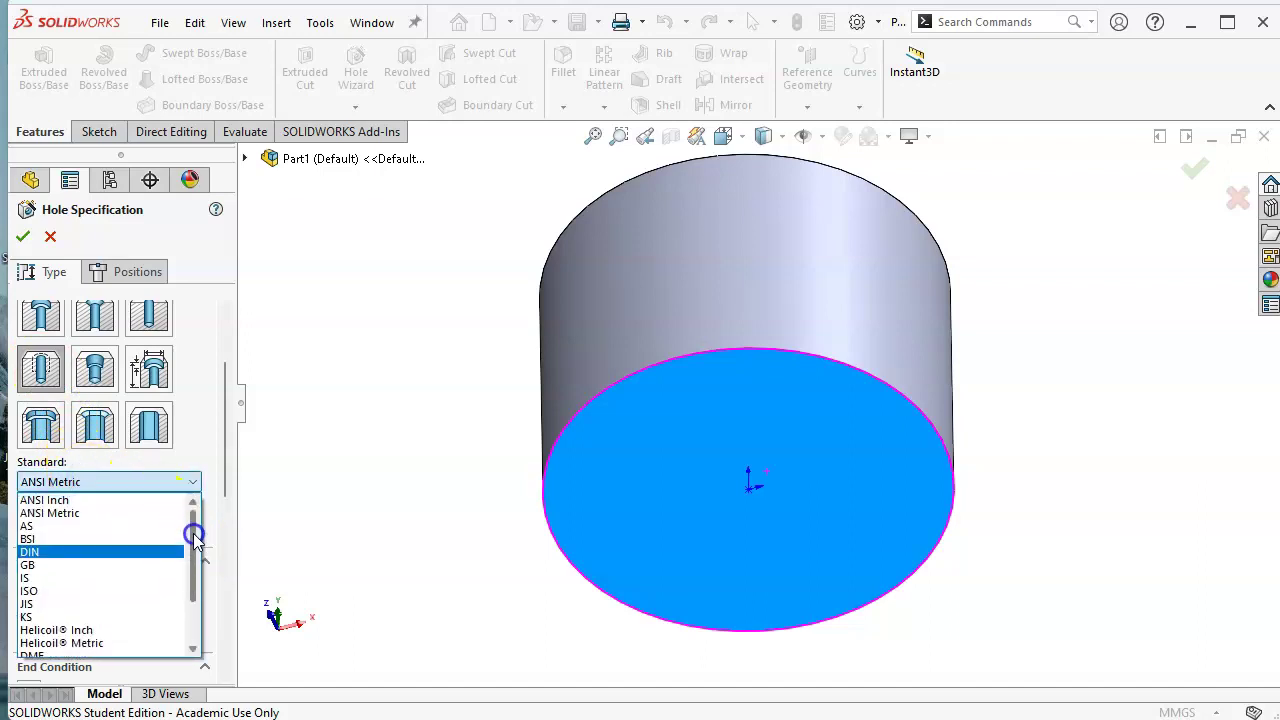
left_click(125, 513)
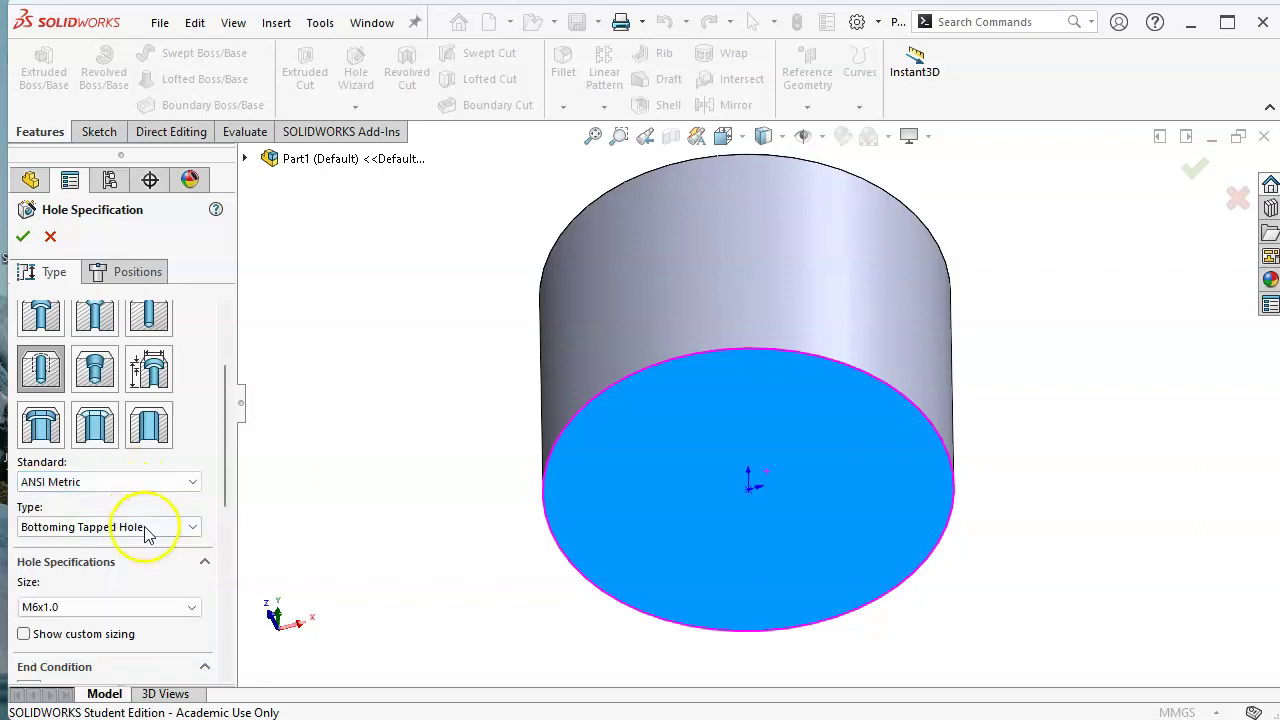
left_click_drag(224, 482, 223, 534)
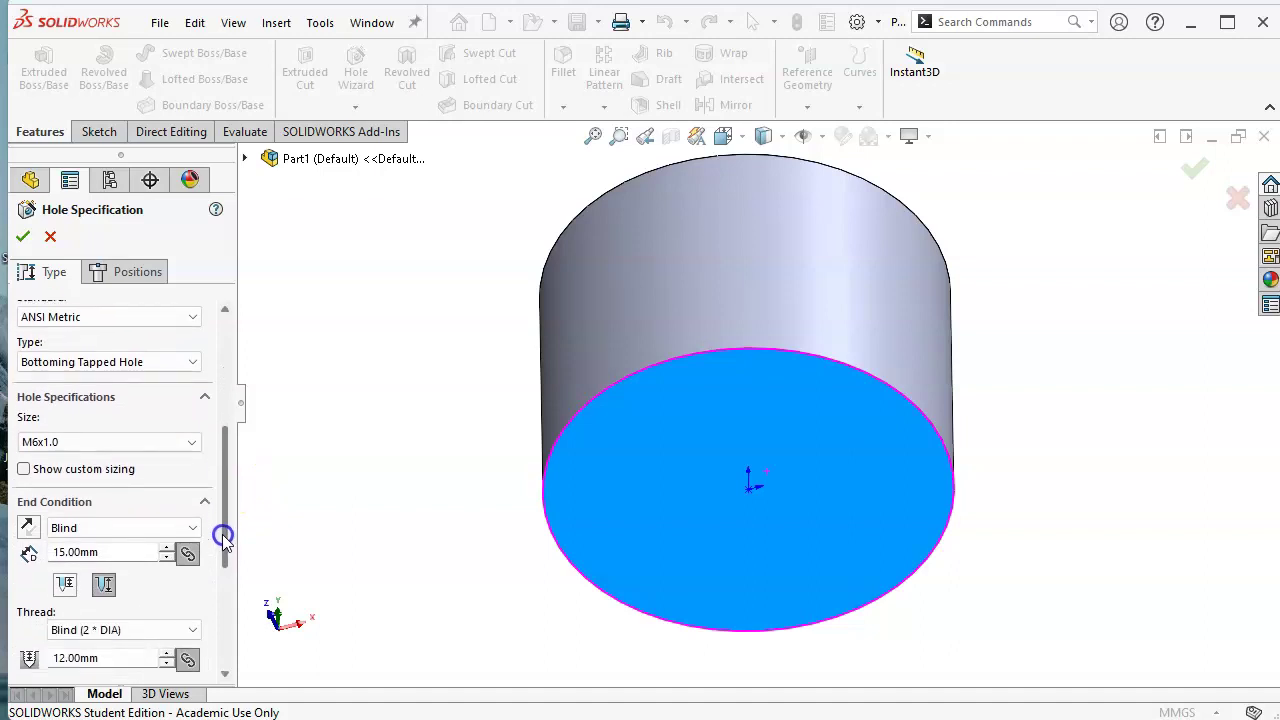
left_click(175, 442)
scroll(120, 568, "down", 2)
scroll(117, 566, "down", 2)
scroll(90, 555, "down", 1)
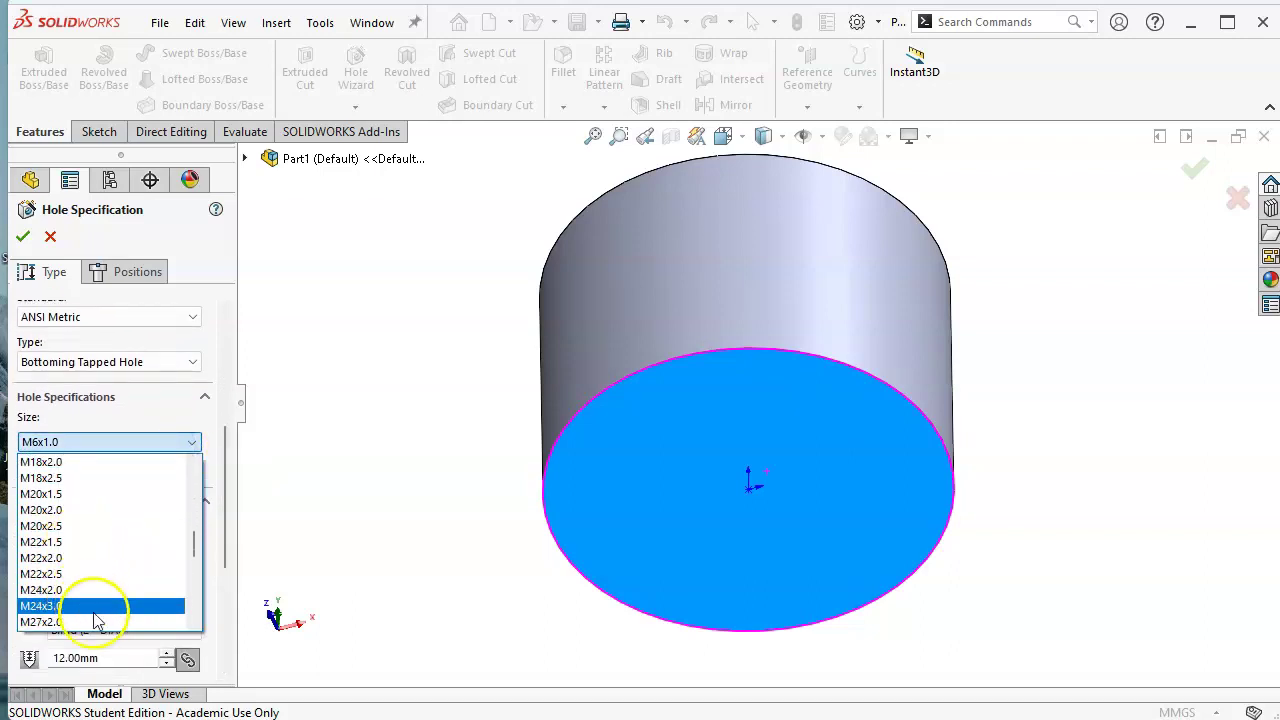
scroll(102, 598, "down", 1)
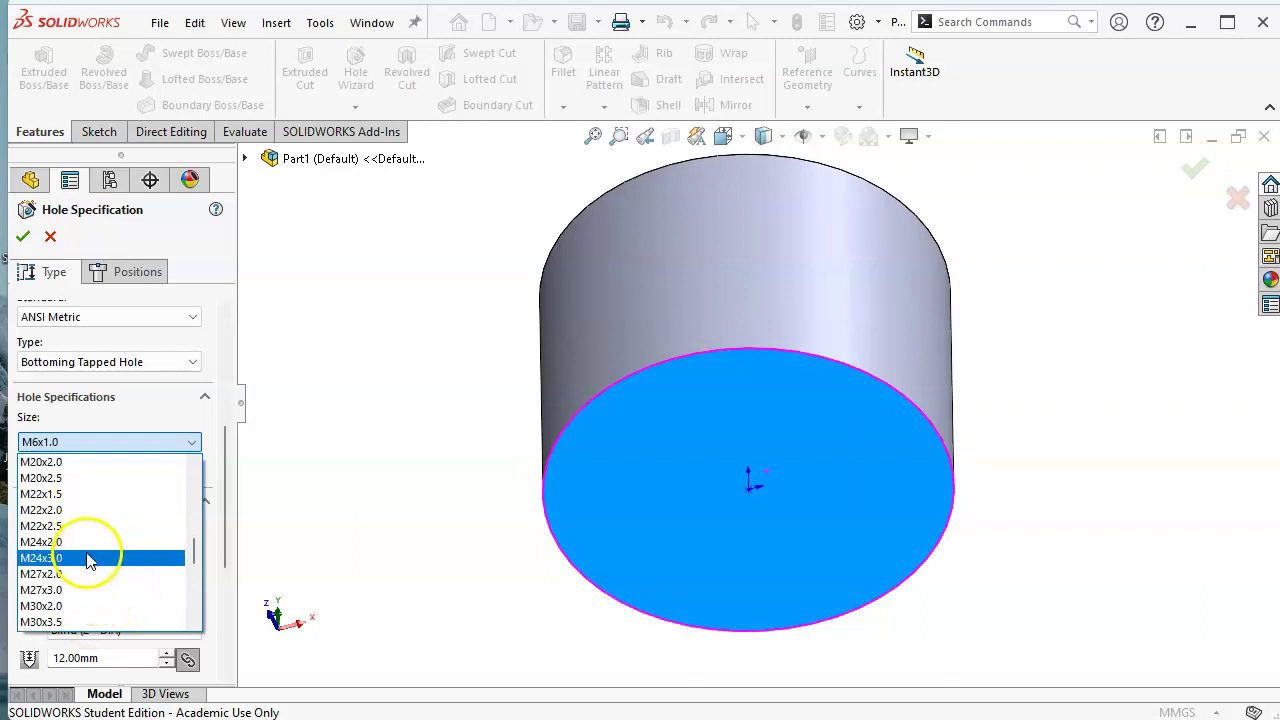
left_click(88, 558)
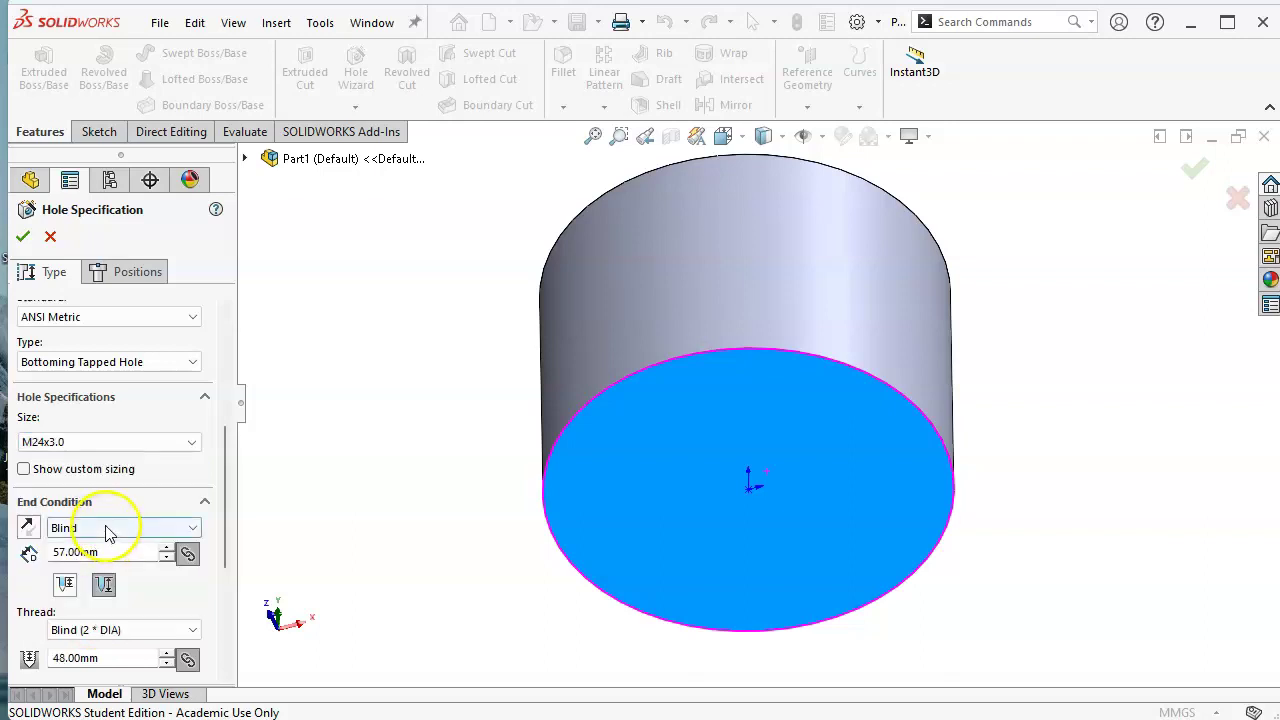
Set the hole to Up To Next and enable the cosmetic thread with callout
left_click(106, 527)
left_click(104, 570)
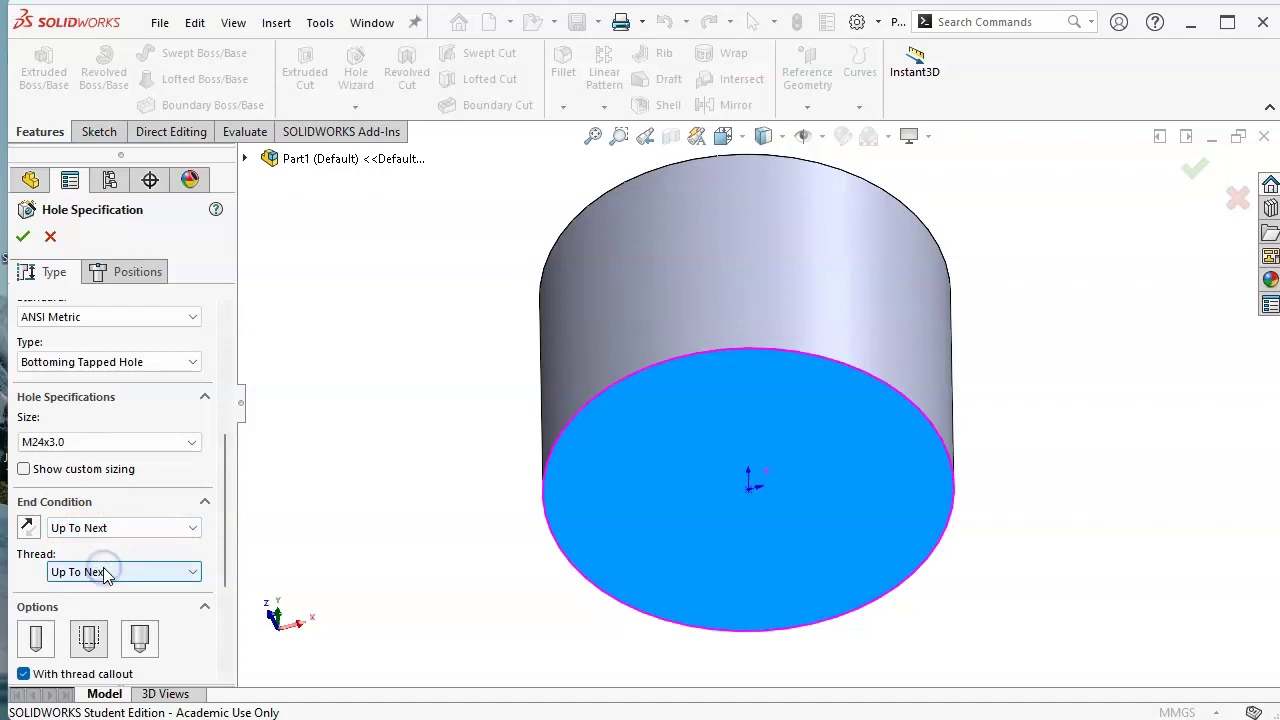
left_click_drag(228, 457, 228, 543)
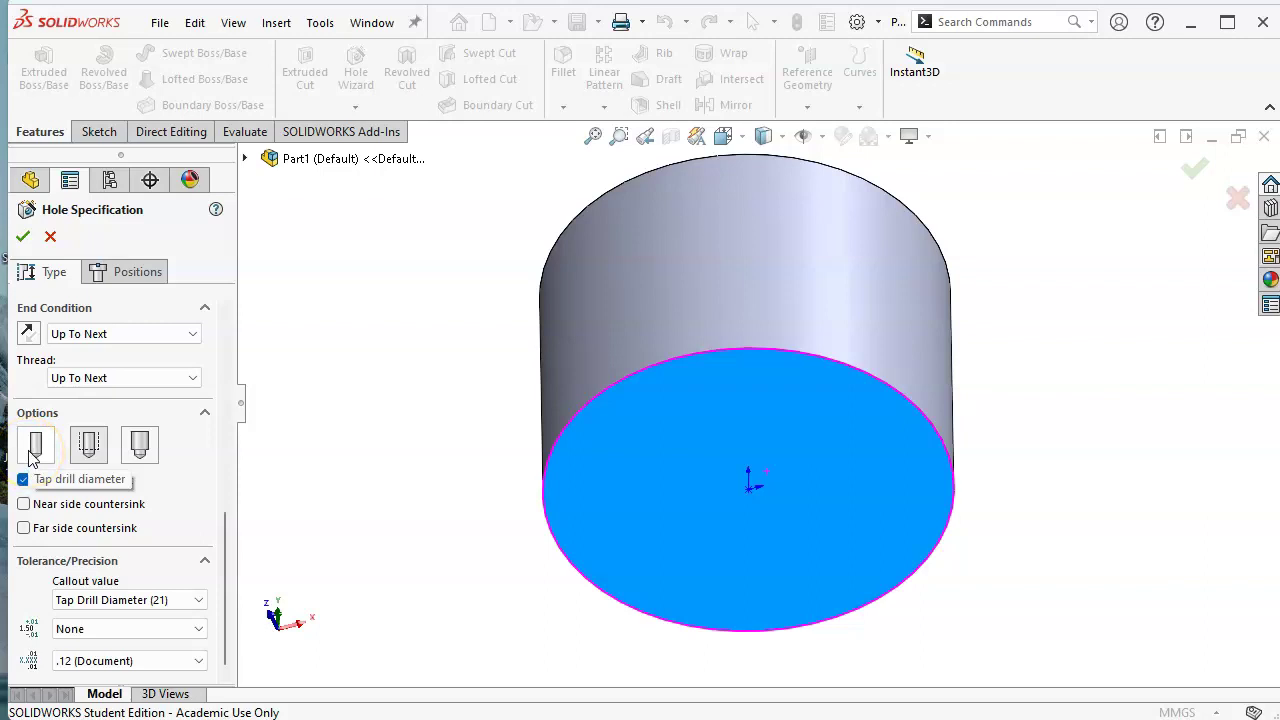
left_click(85, 450)
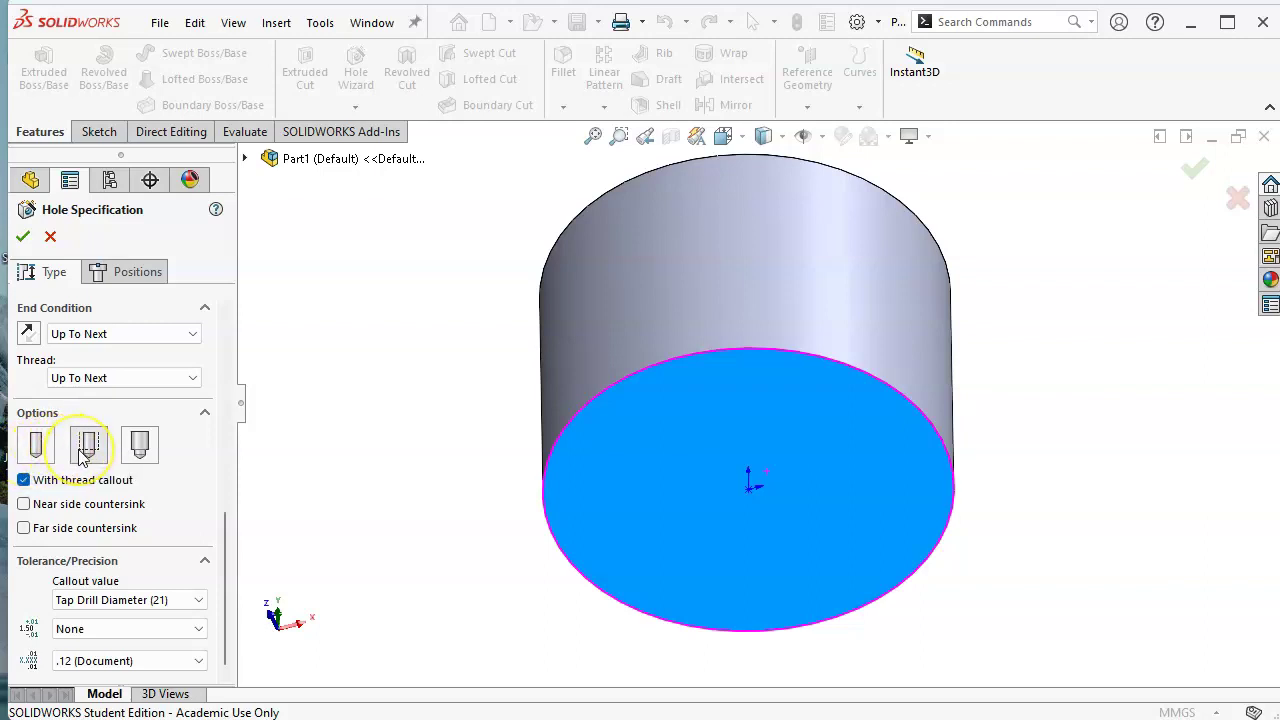
left_click(139, 450)
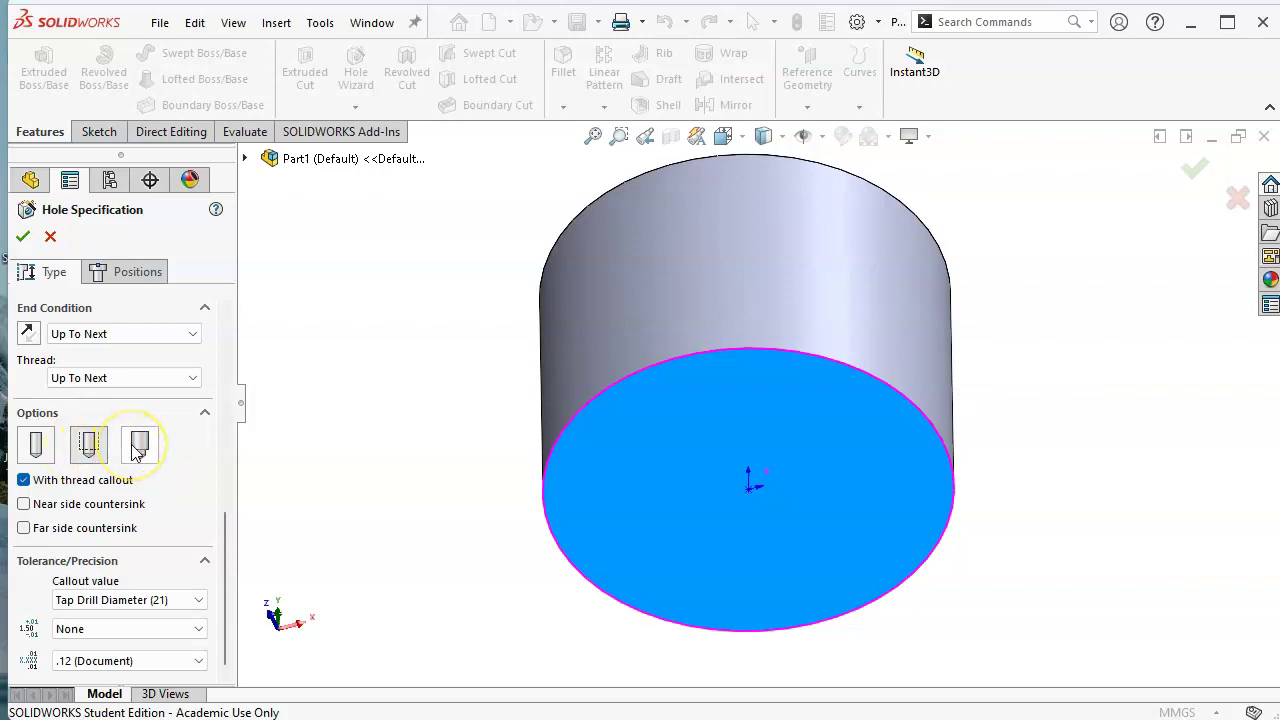
left_click(140, 452)
left_click(226, 518)
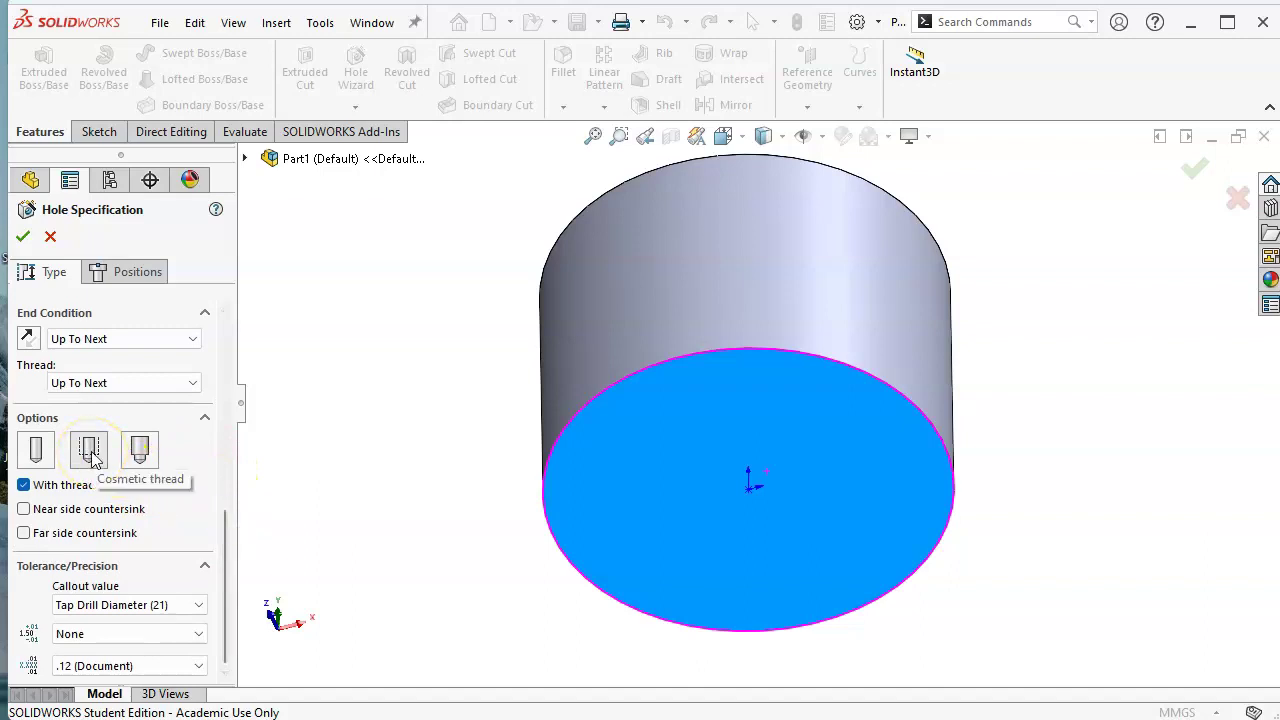
left_click(221, 565)
Place the M24x3.0 tapped hole at the origin and confirm it
left_click(130, 271)
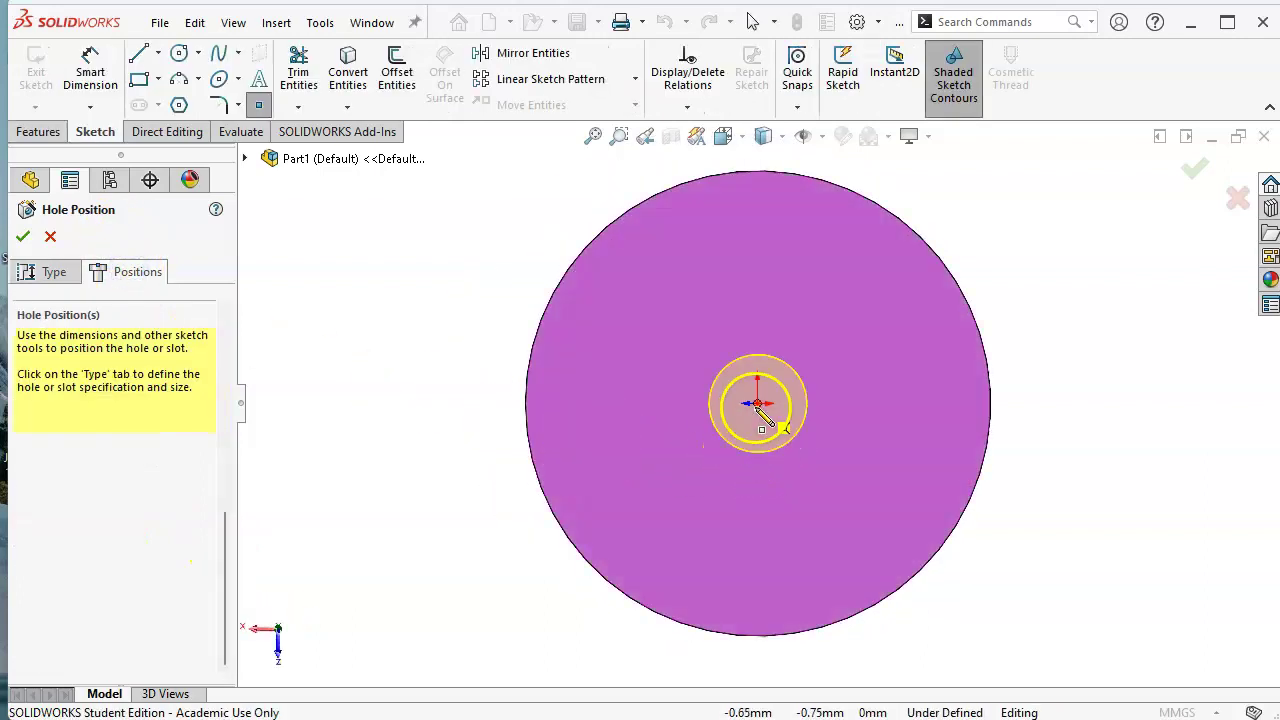
left_click(757, 406)
left_click(1195, 169)
scroll(800, 449, "down", 2)
scroll(797, 440, "down", 1)
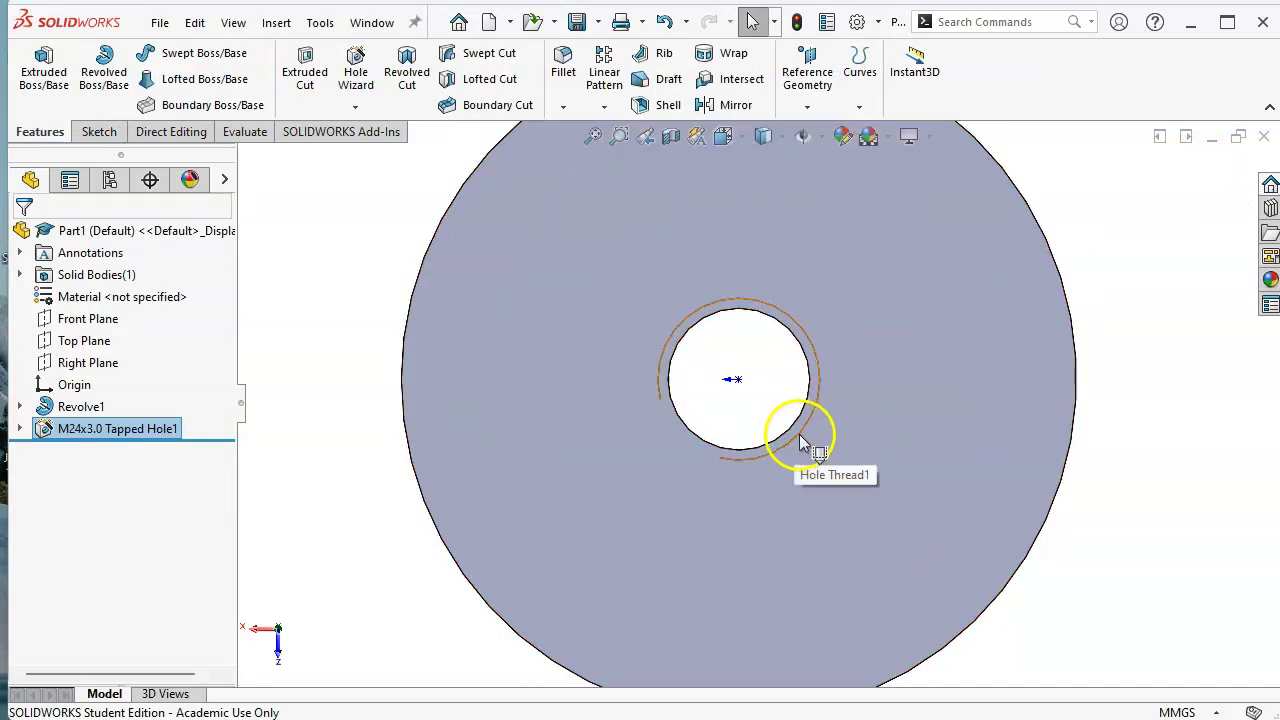
key("f")
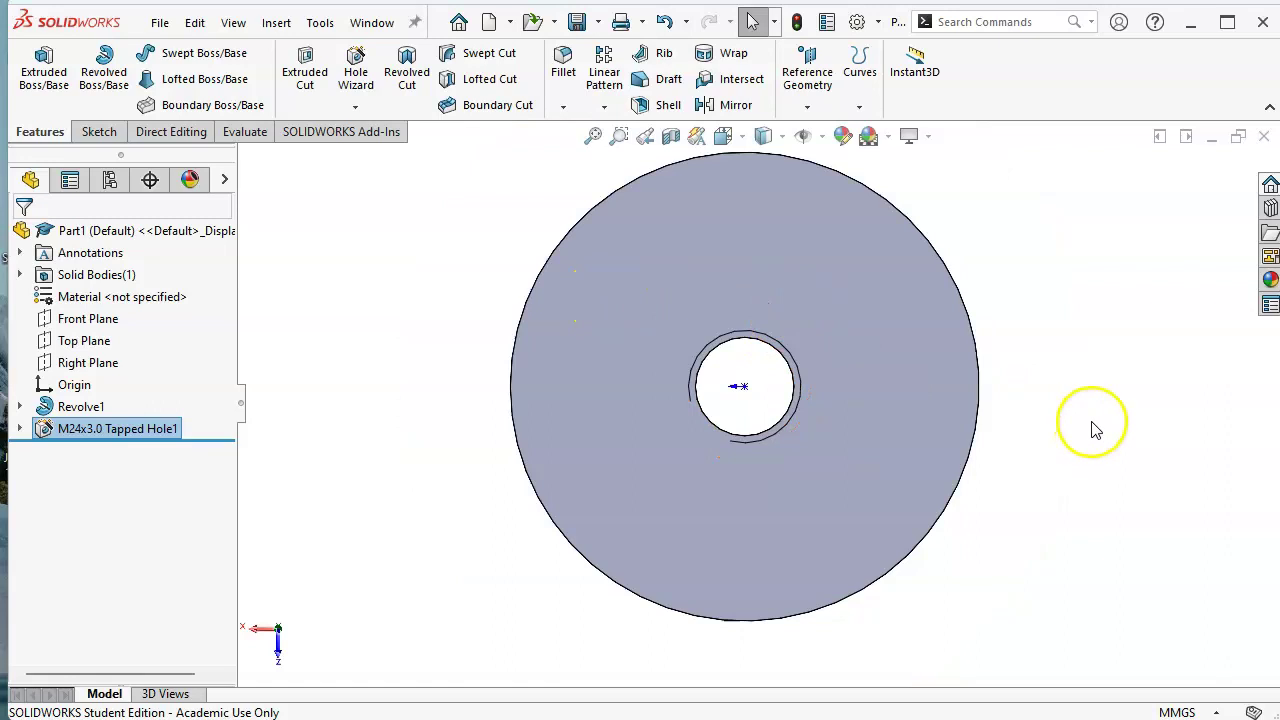
Inspect the hole in left, front and hidden-line views, then restore Shaded with Edges
key("ctrl+3")
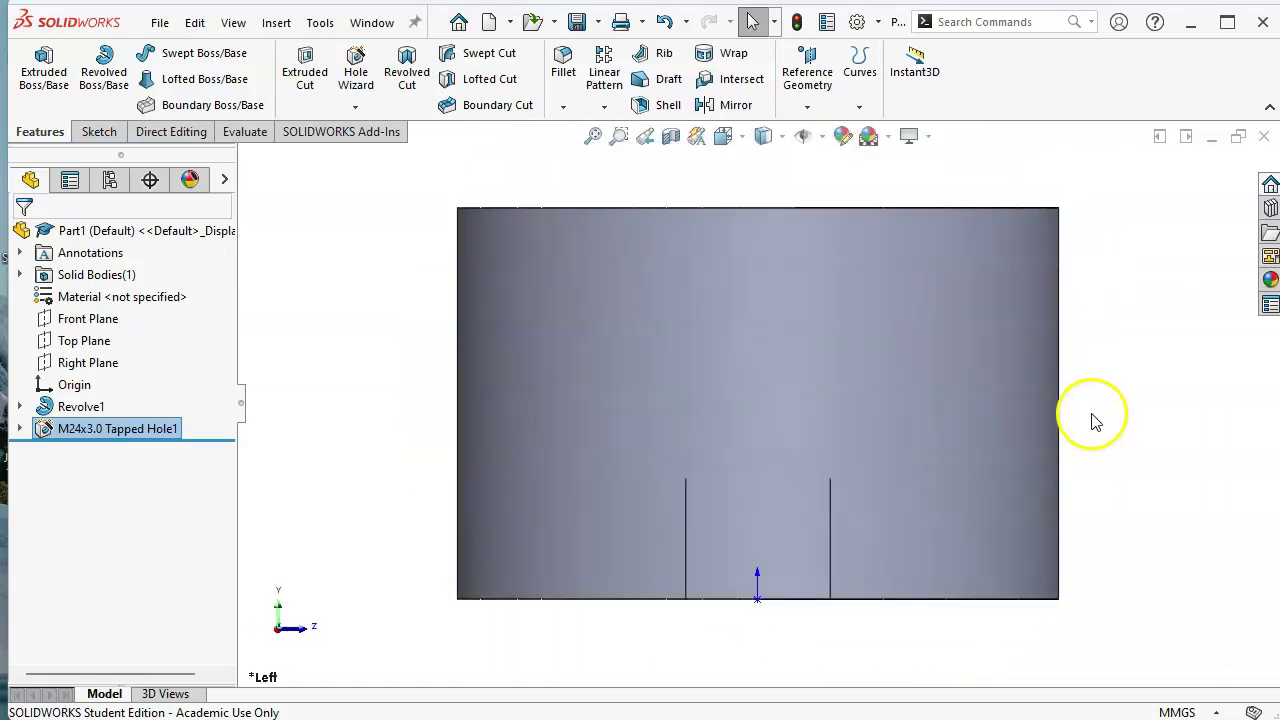
key("ctrl+1")
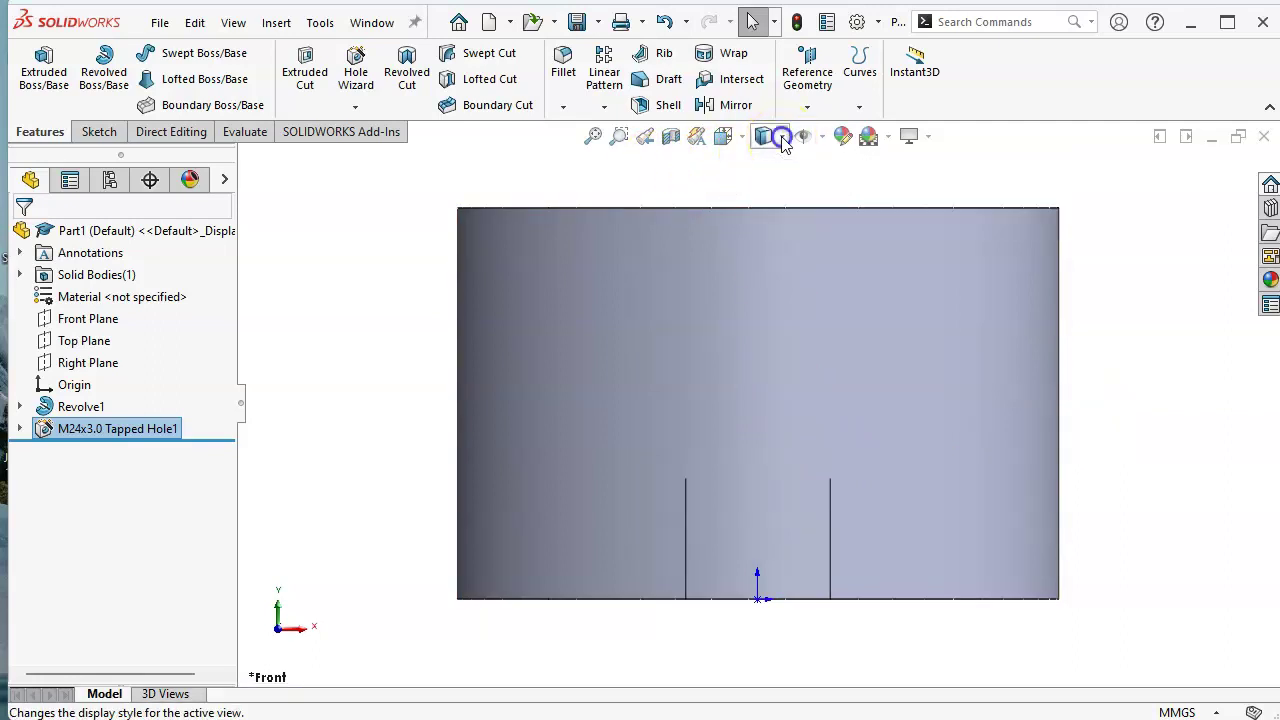
left_click(783, 140)
left_click(765, 247)
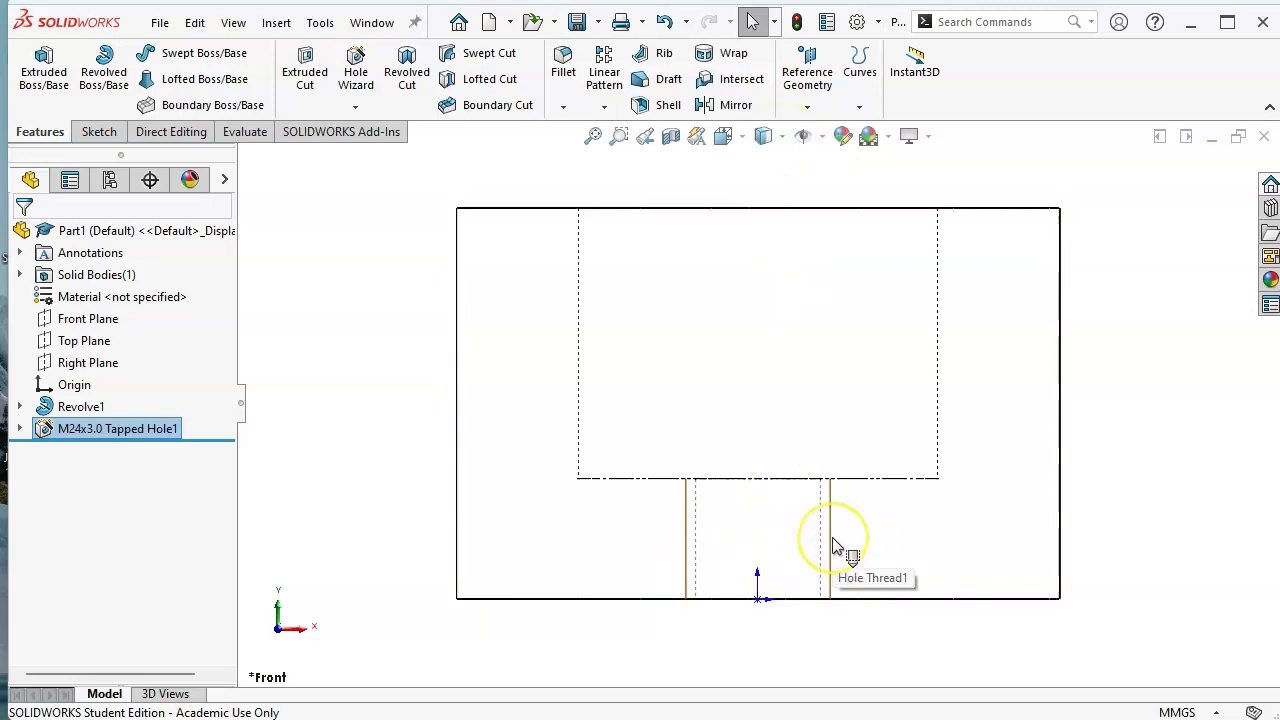
left_click(778, 283)
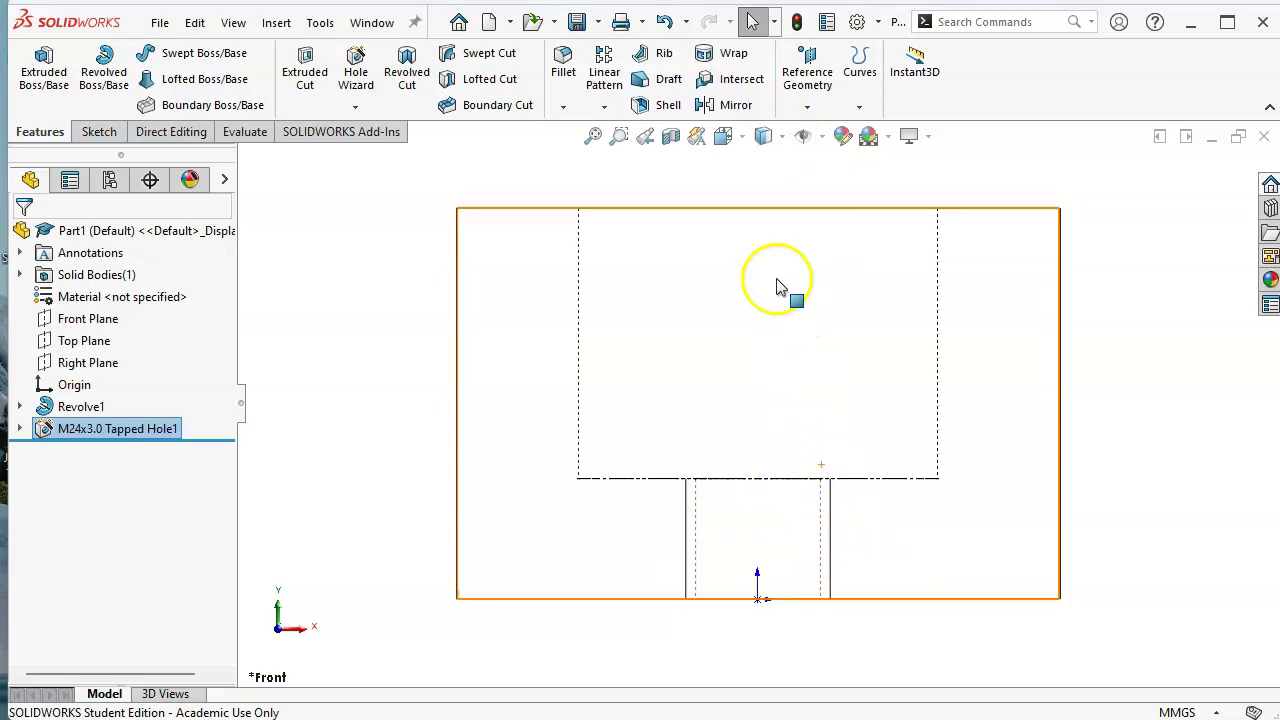
middle_click_drag(823, 214, 784, 327)
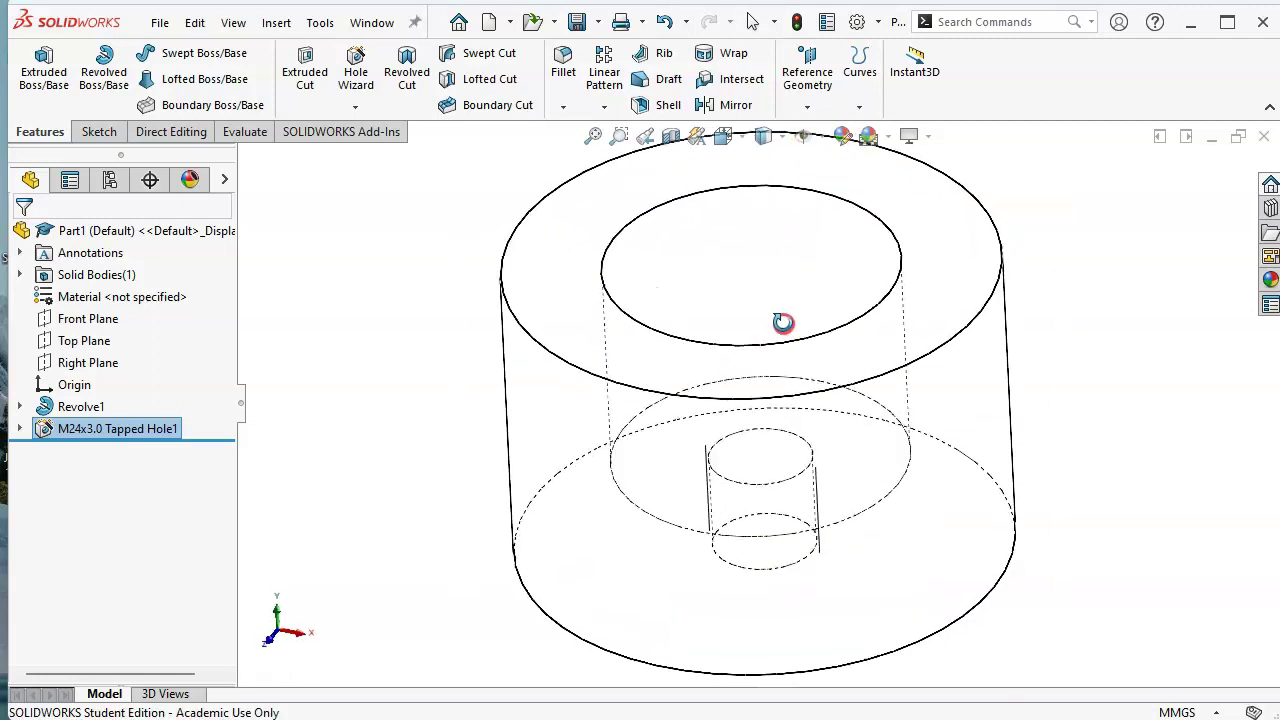
left_click(783, 136)
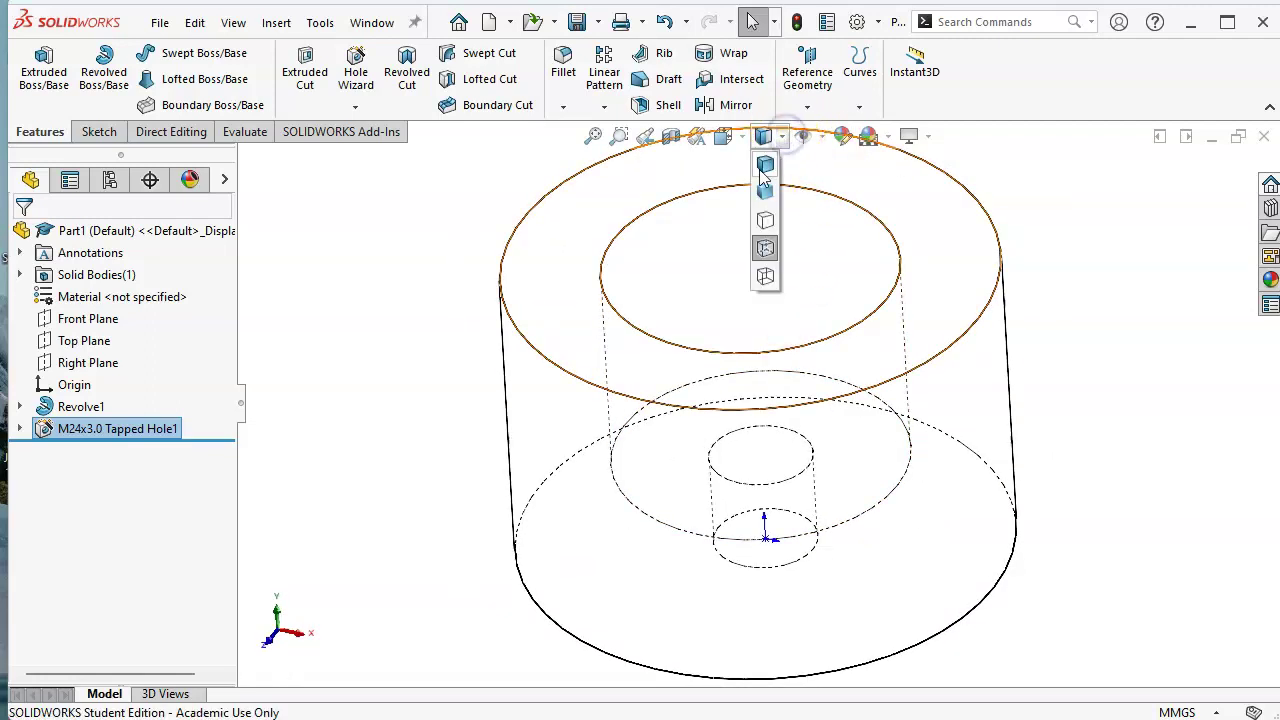
left_click(765, 165)
middle_click_drag(749, 300, 688, 275)
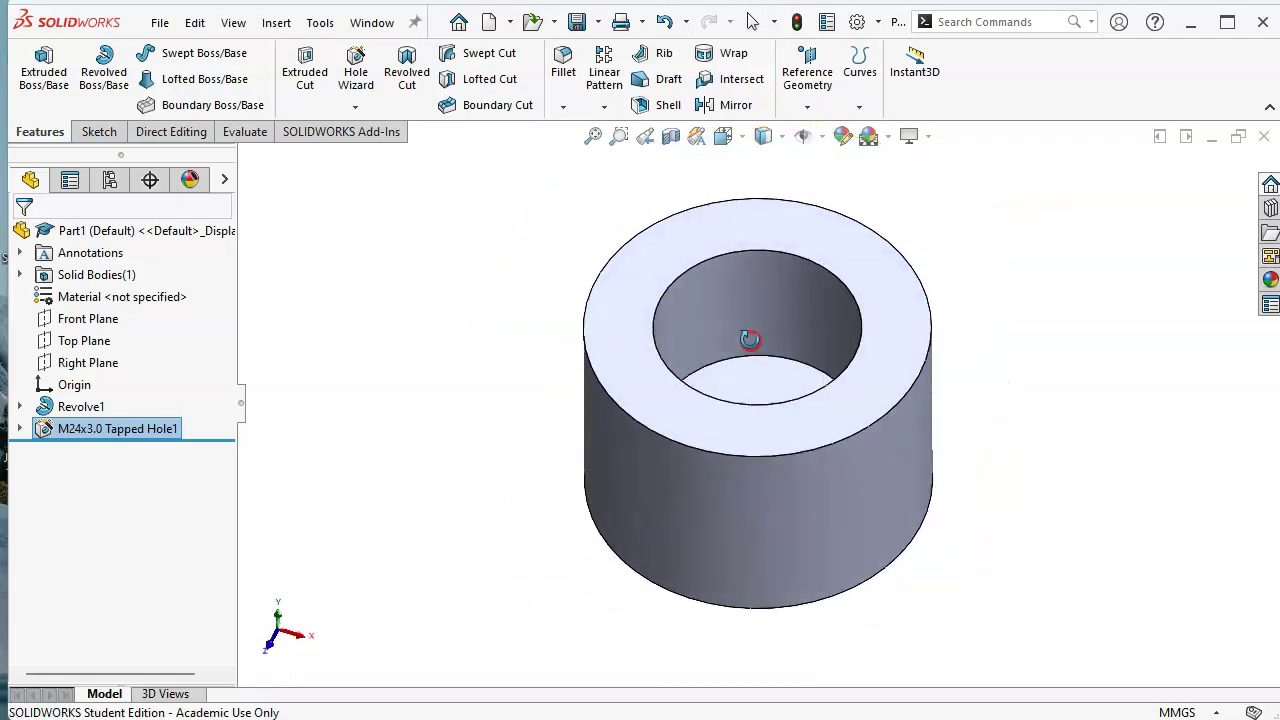
left_click(687, 275)
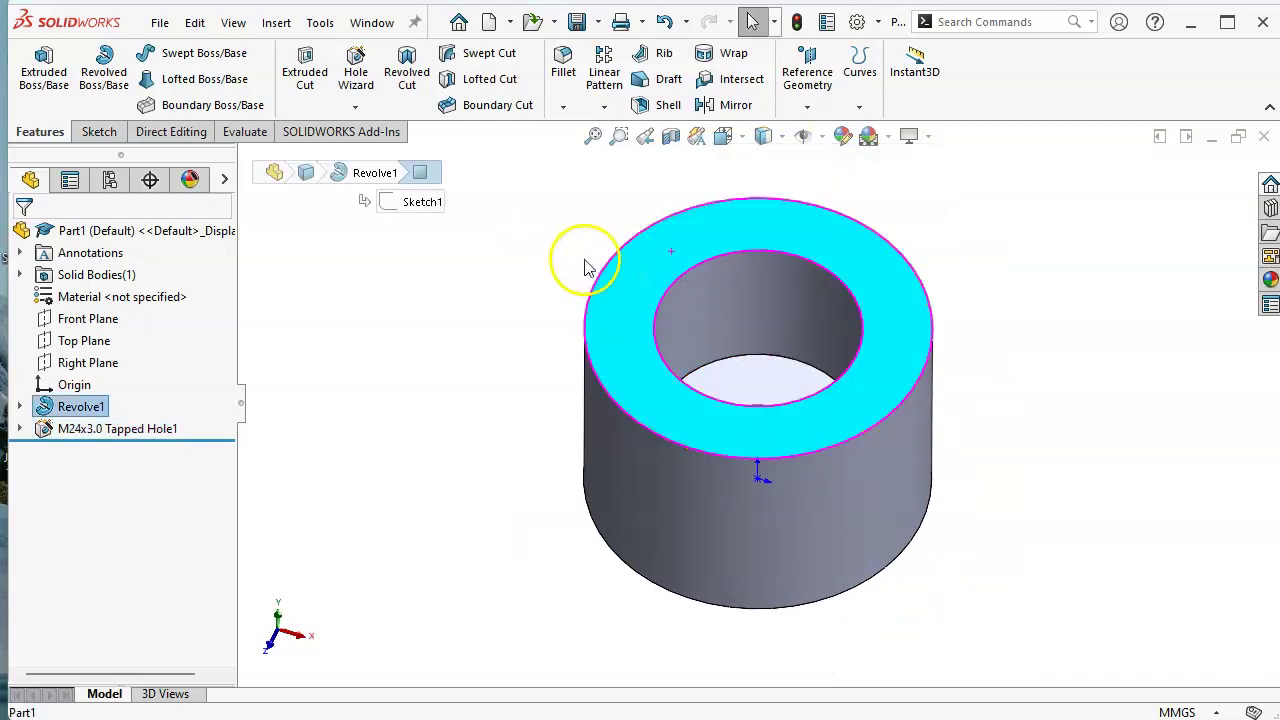
Start a Hole Wizard tapped hole on the top ring face and look for the M8x1.25 size
left_click(635, 290)
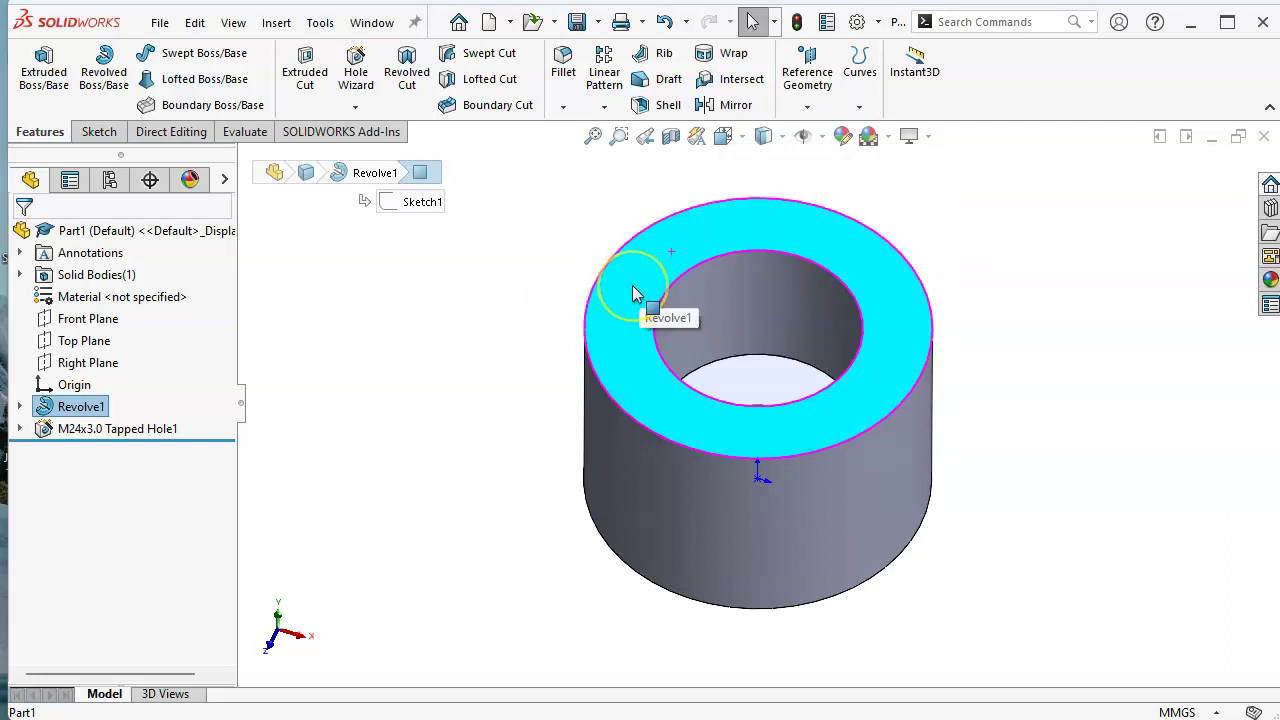
left_click(357, 72)
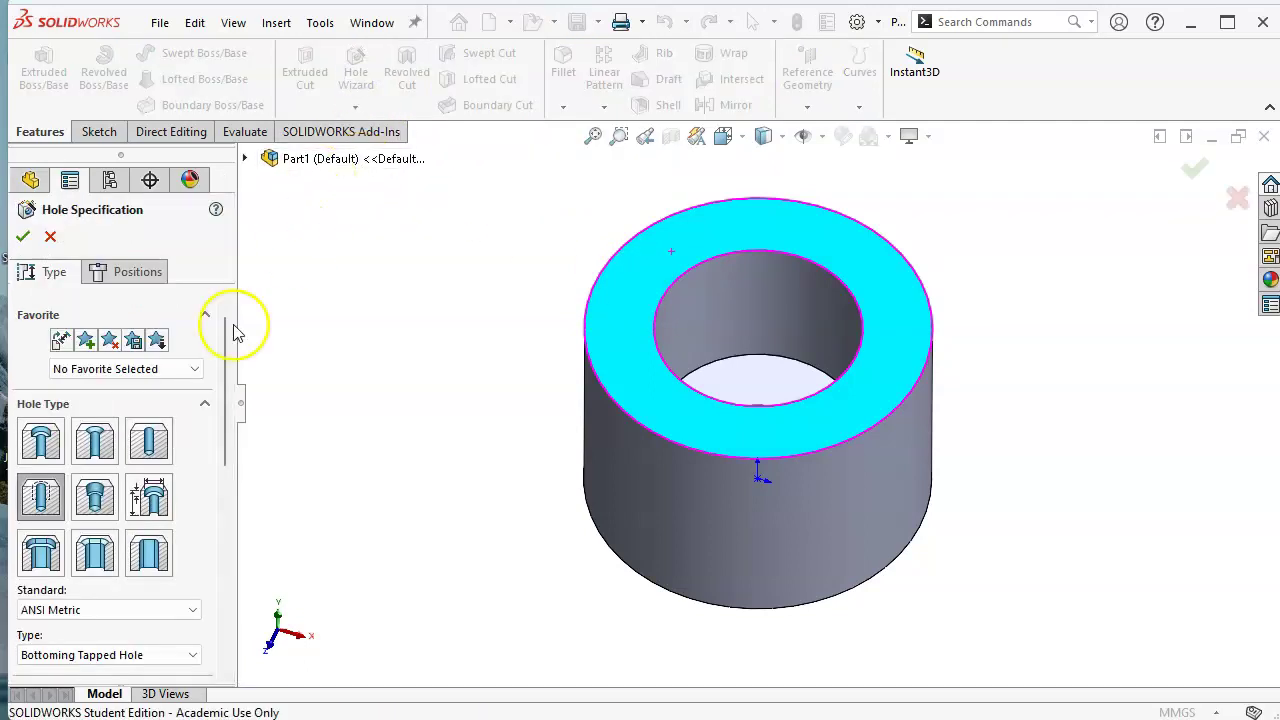
mouse_move(226, 410)
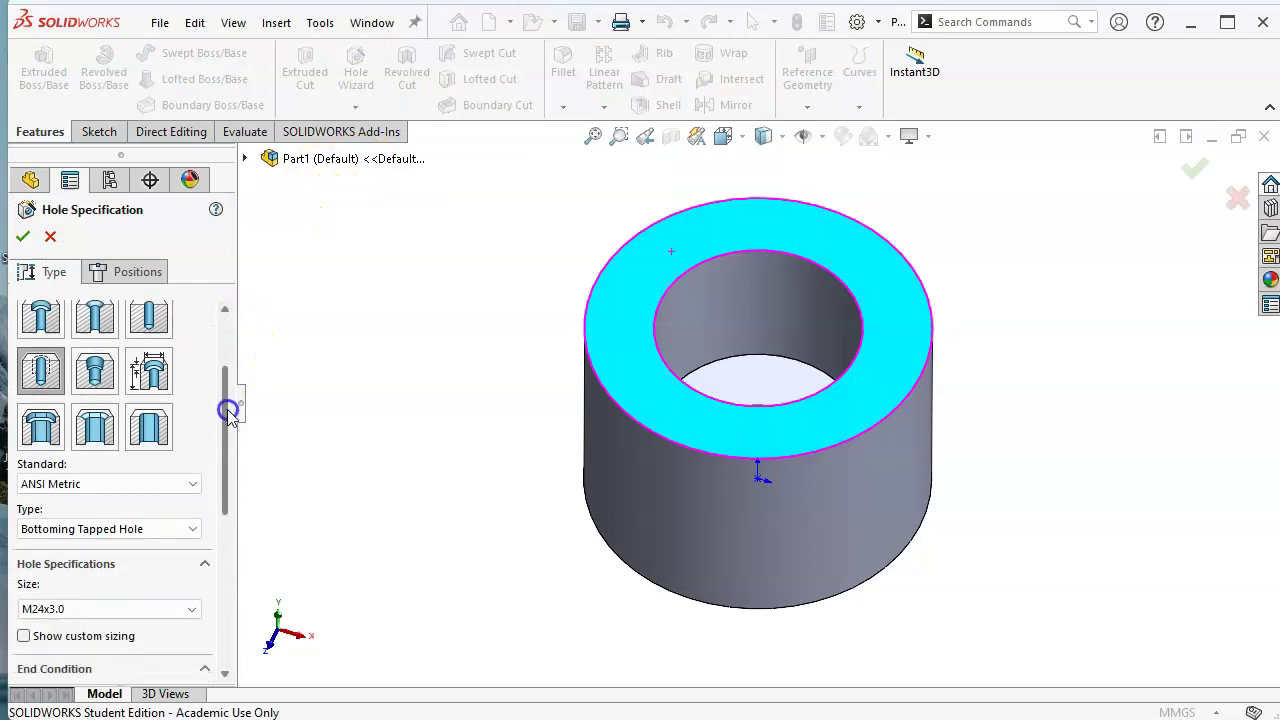
scroll(228, 414, "down", 1)
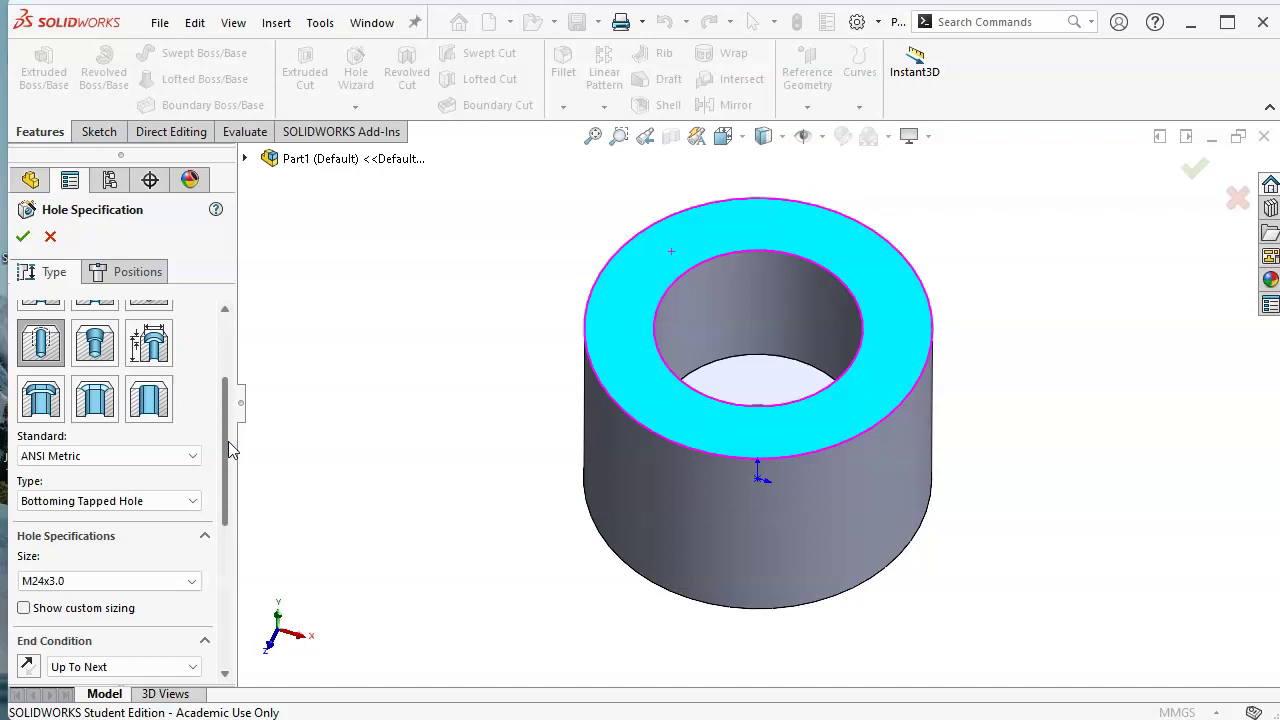
left_click(193, 585)
scroll(80, 640, "up", 5)
scroll(80, 640, "up", 3)
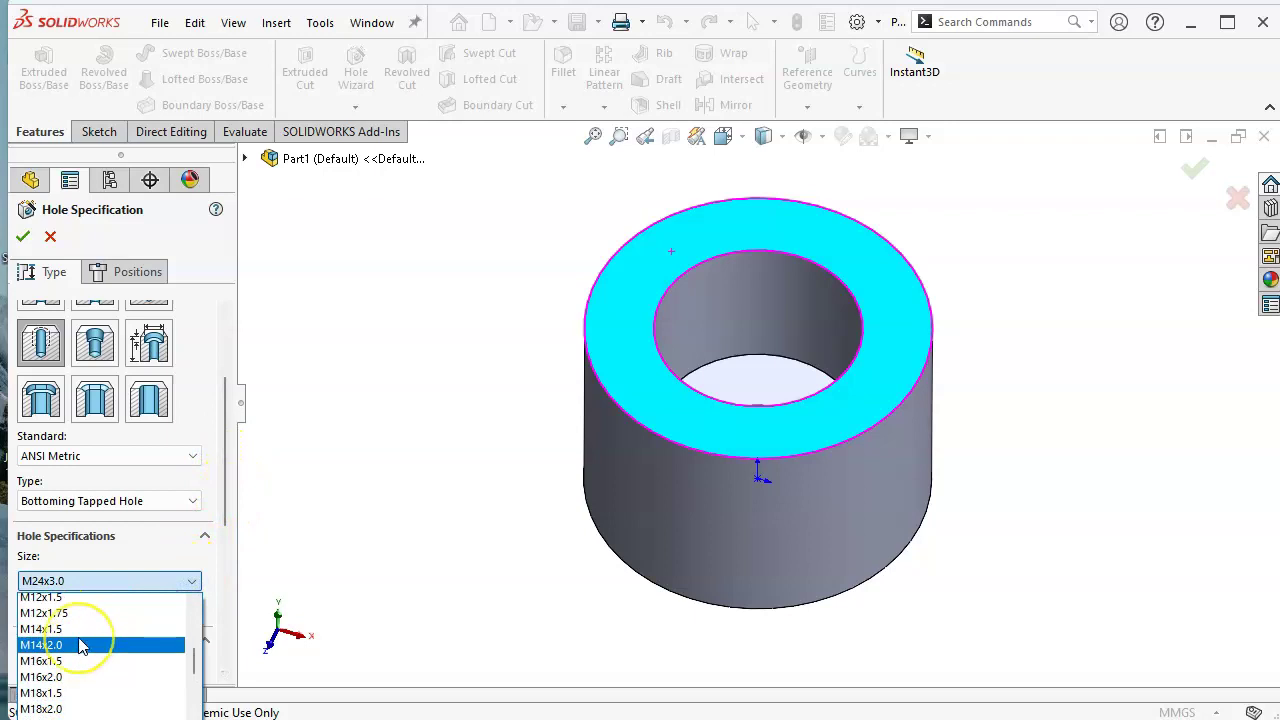
scroll(80, 640, "up", 3)
scroll(75, 680, "up", 2)
scroll(72, 705, "down", 2)
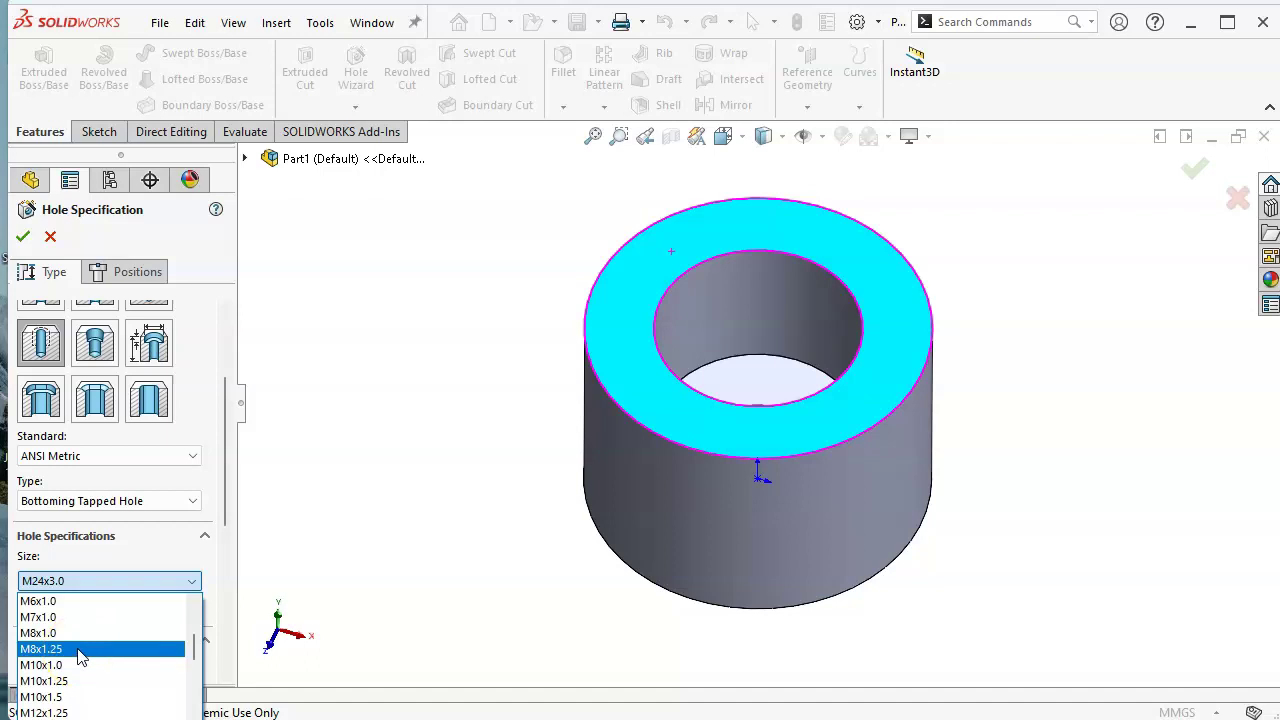
left_click(77, 651)
left_click(72, 656)
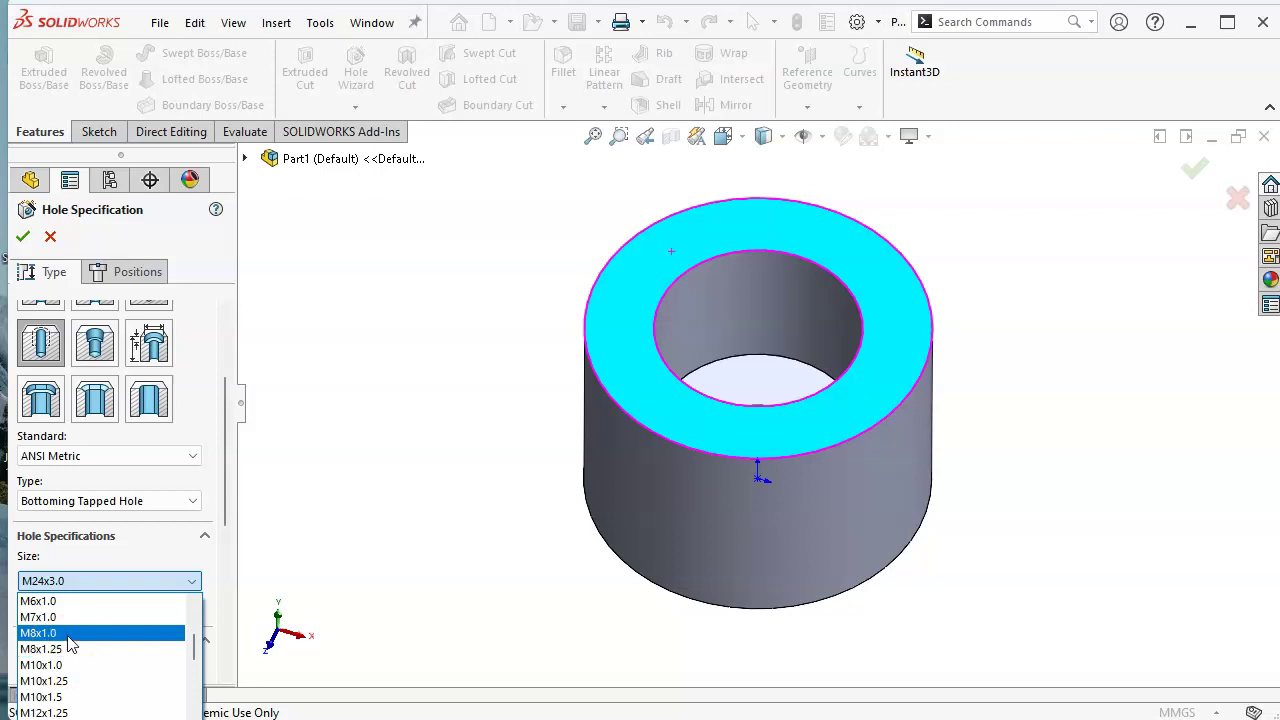
left_click(63, 649)
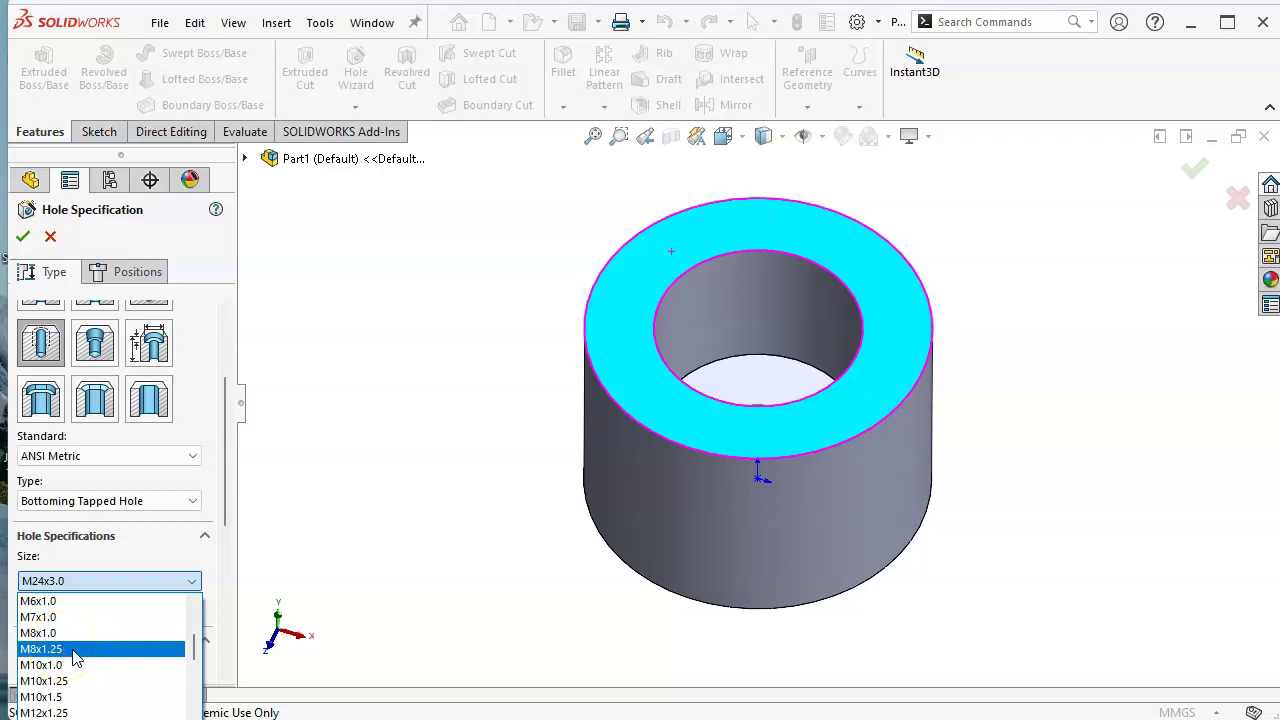
left_click(78, 633)
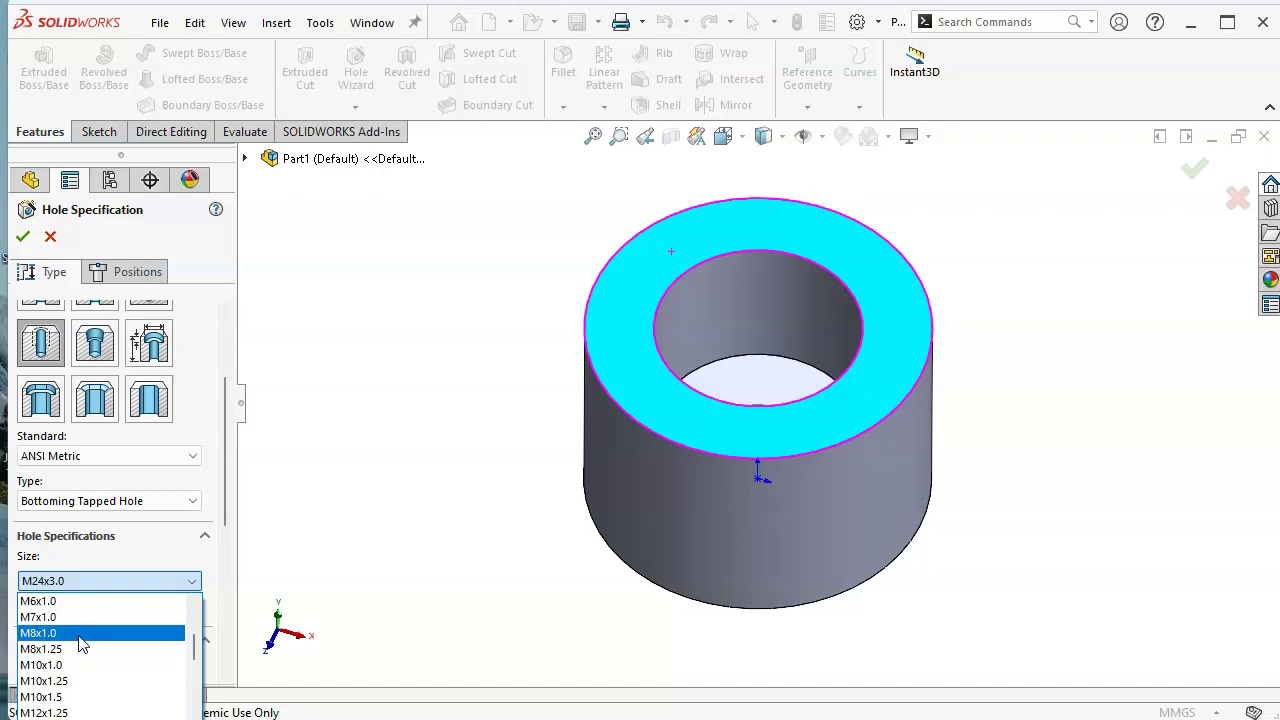
Choose the M8x1.25 size and a Blind end condition
left_click(79, 648)
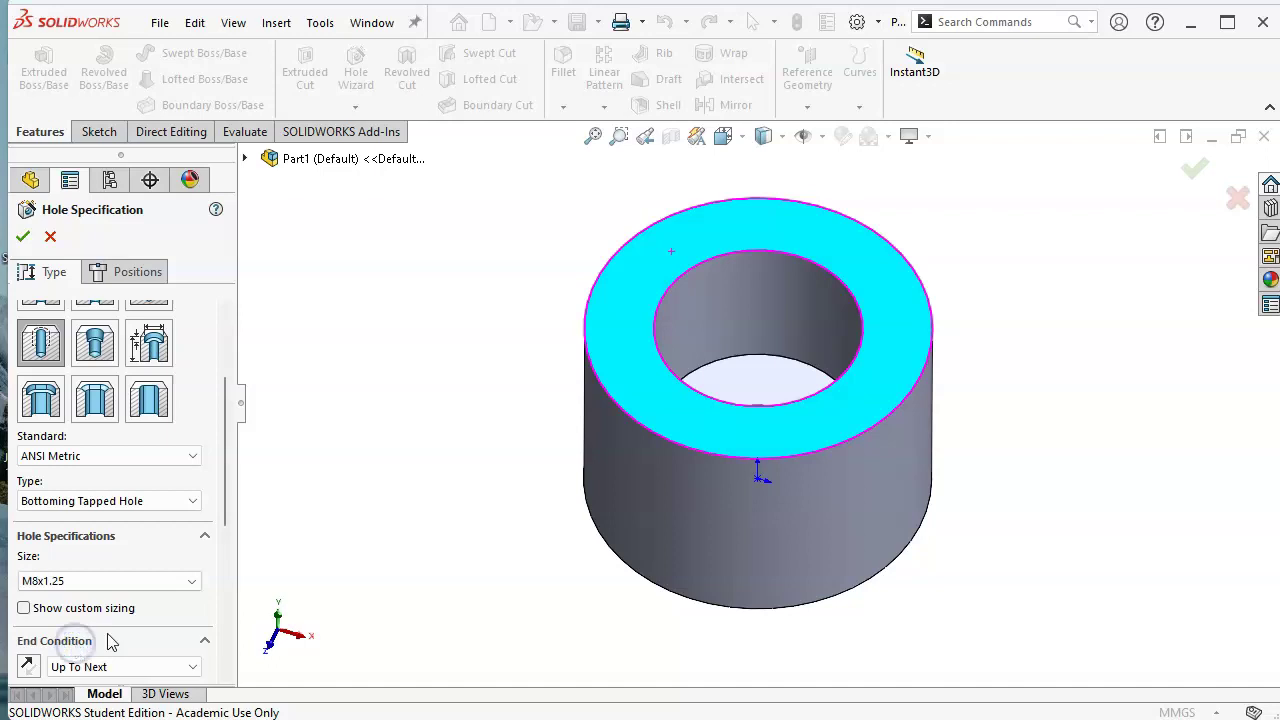
mouse_move(227, 500)
left_mouse_down()
mouse_move(229, 563)
mouse_move(246, 554)
left_mouse_up()
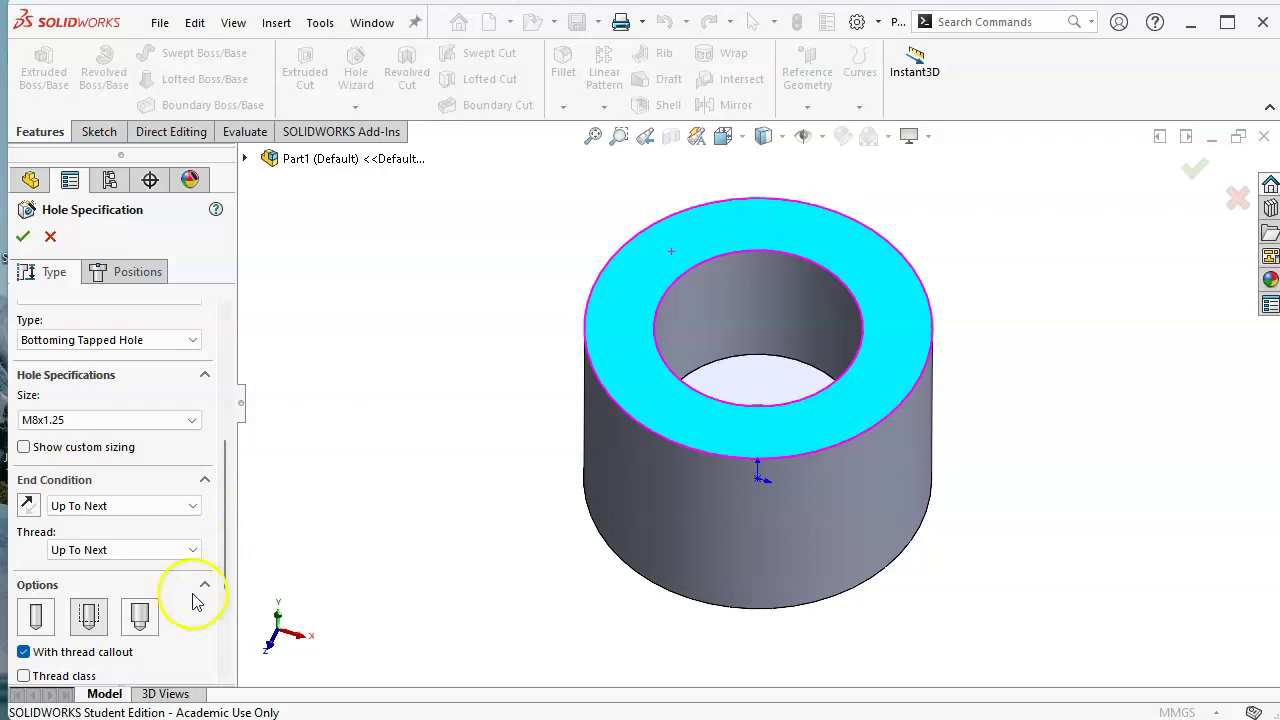
left_click(145, 507)
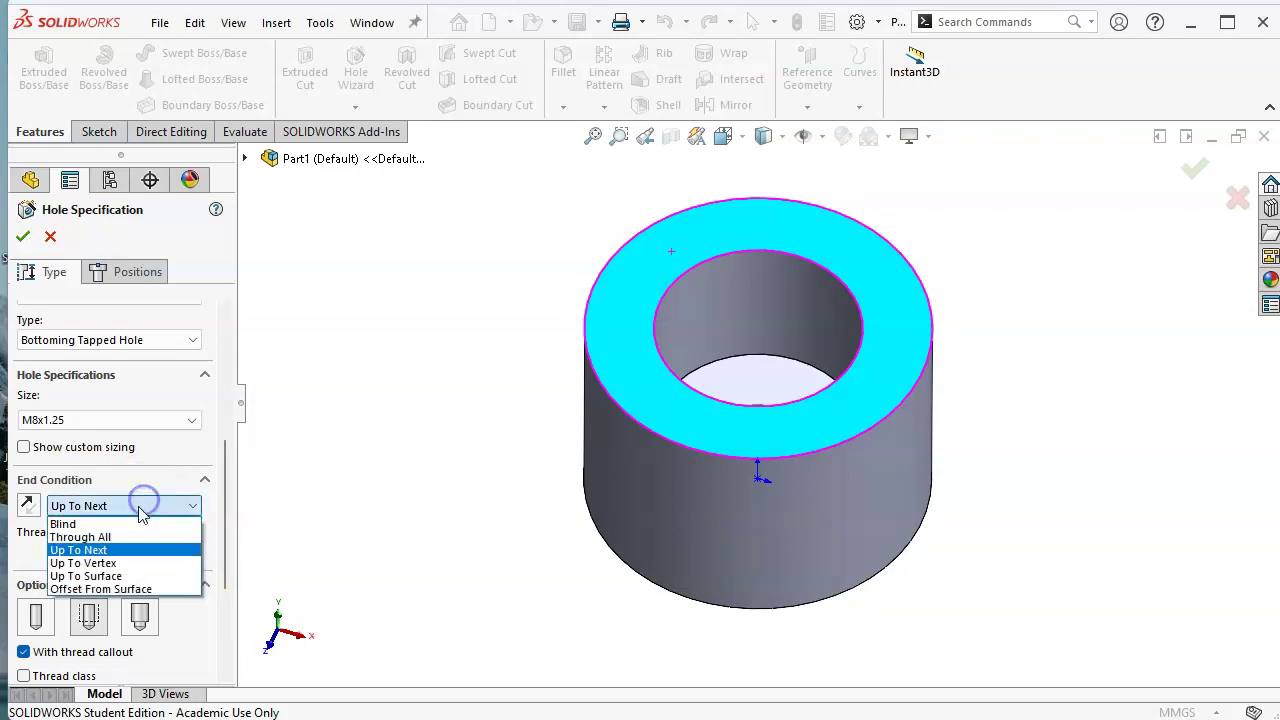
left_click(120, 519)
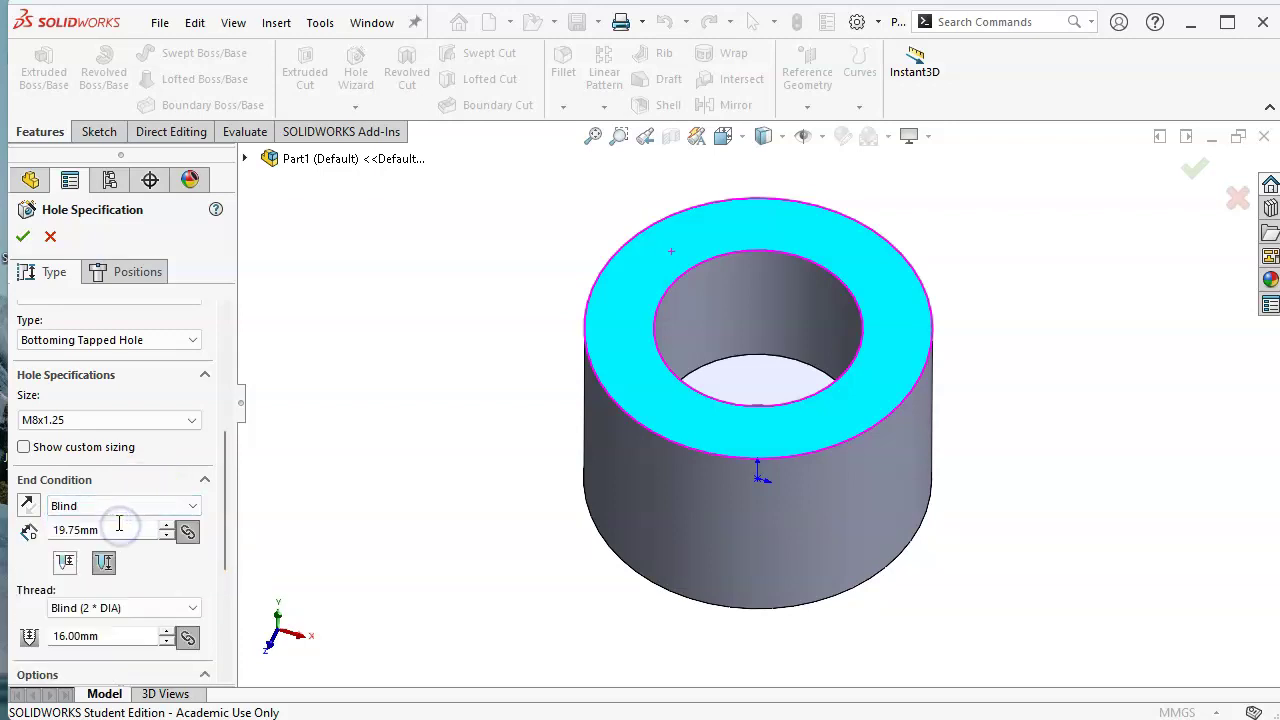
left_click(116, 528)
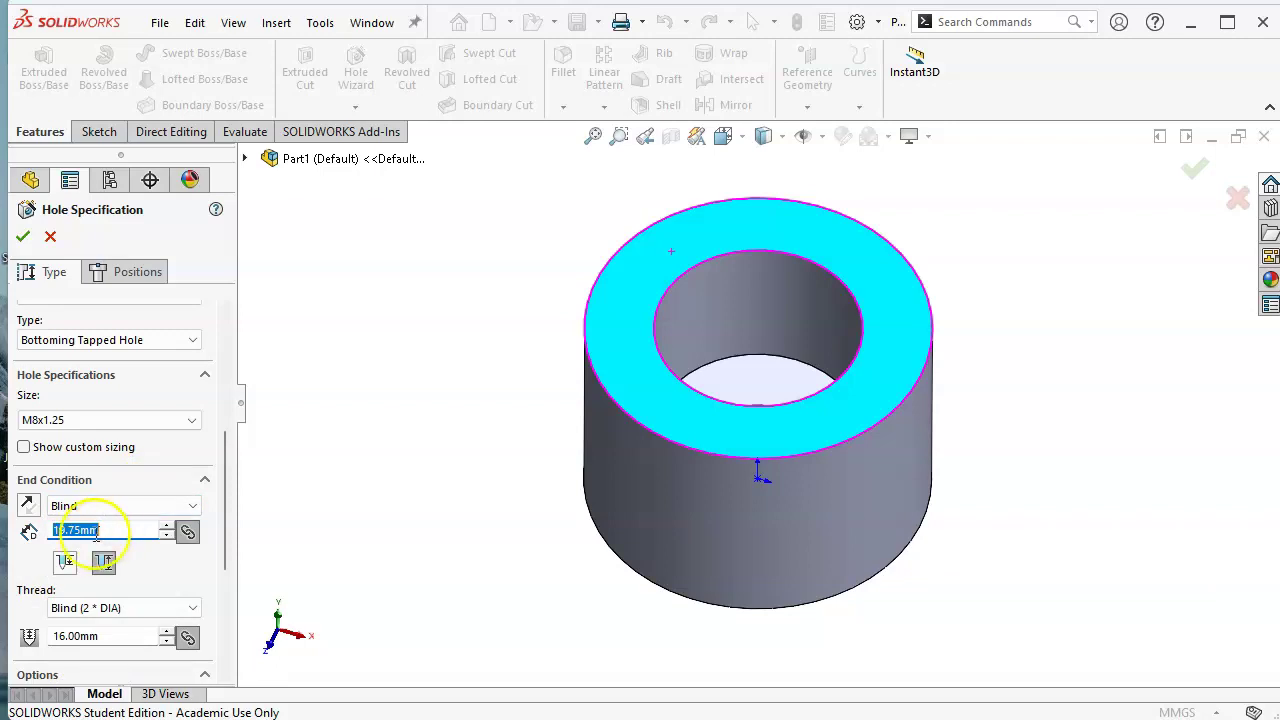
mouse_move(228, 518)
left_click_drag(228, 517, 223, 537)
left_click(104, 476)
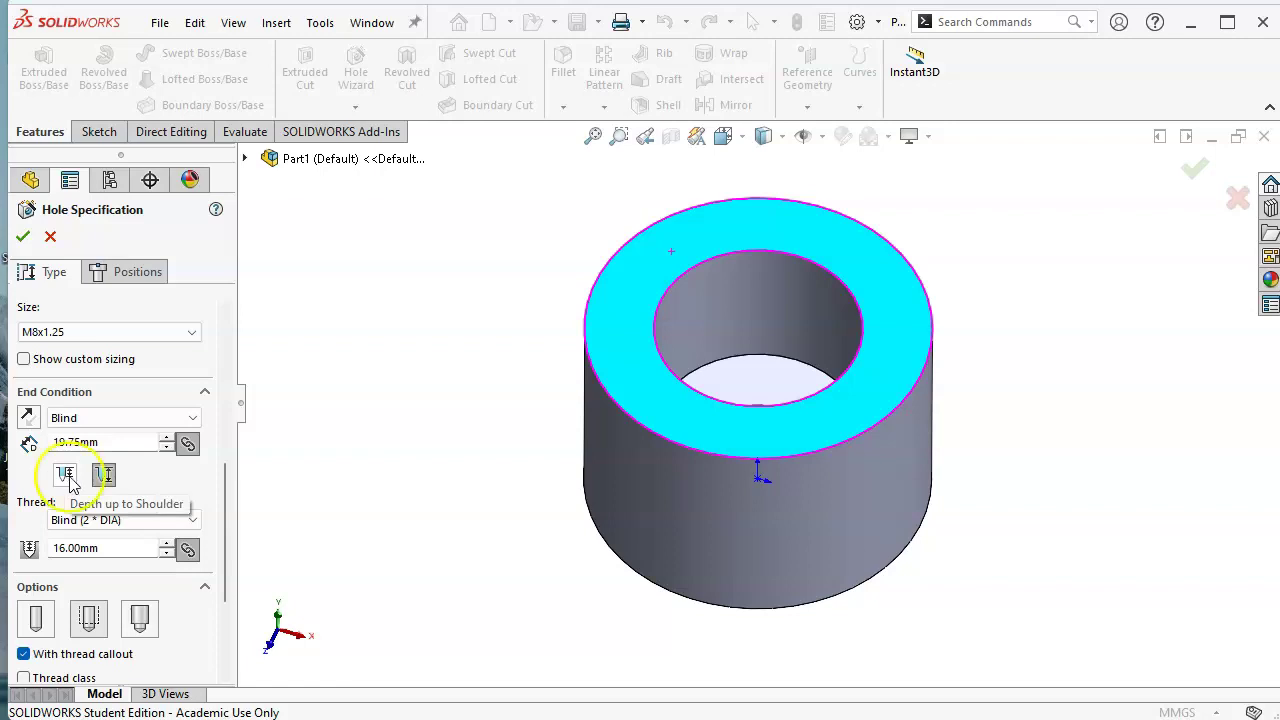
Set the hole depth to 17 mm and the thread depth to 12 mm
left_click(124, 442)
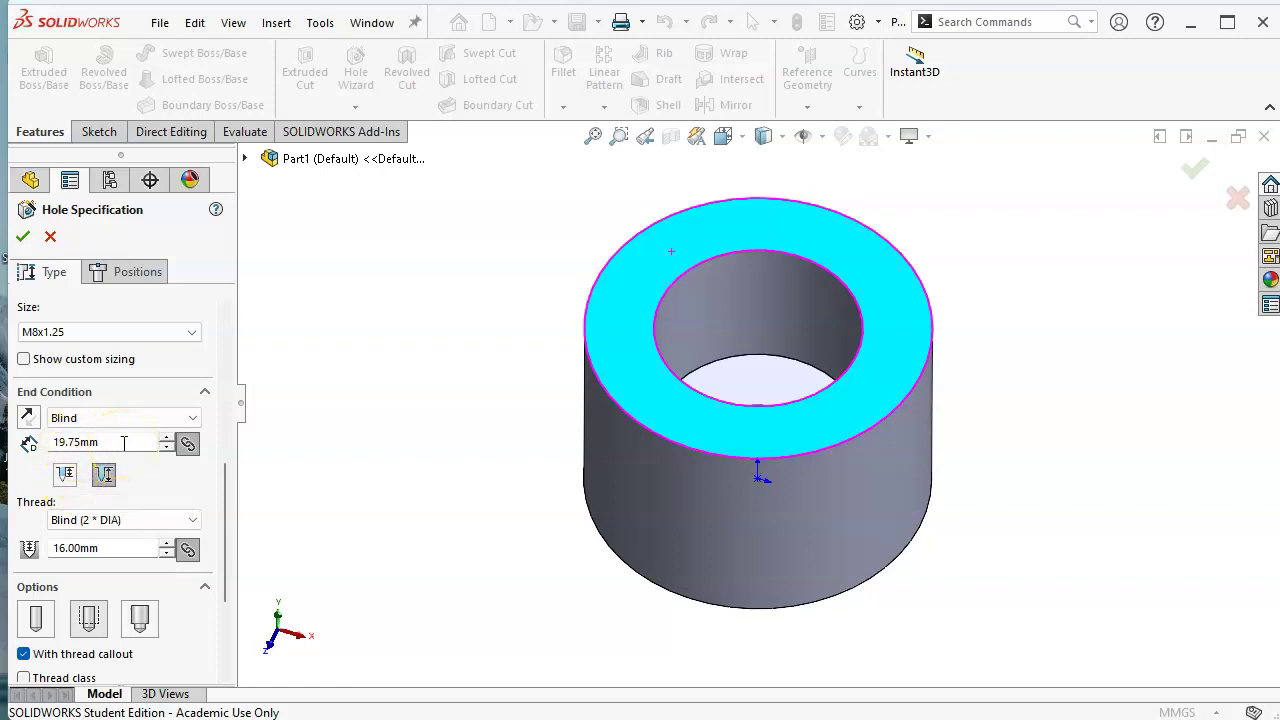
left_click_drag(124, 442, 36, 445)
type("17")
left_click(125, 546)
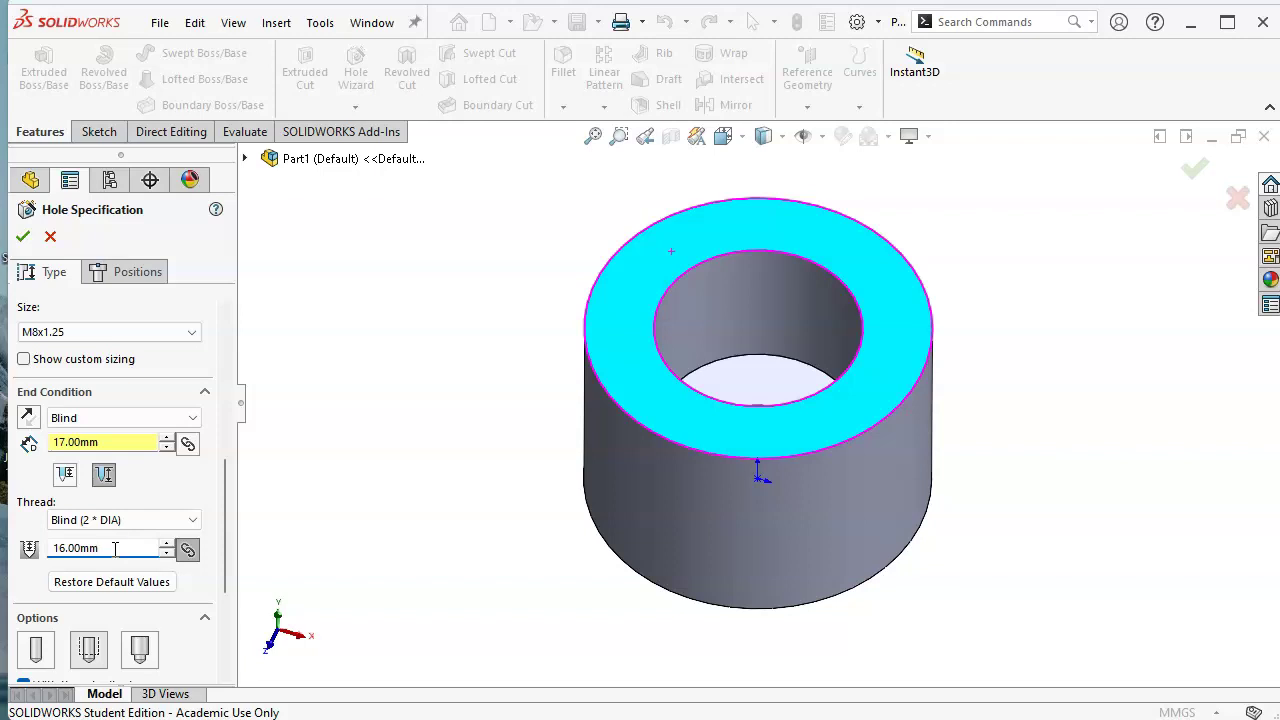
double_click(115, 548)
type("12")
key("Return")
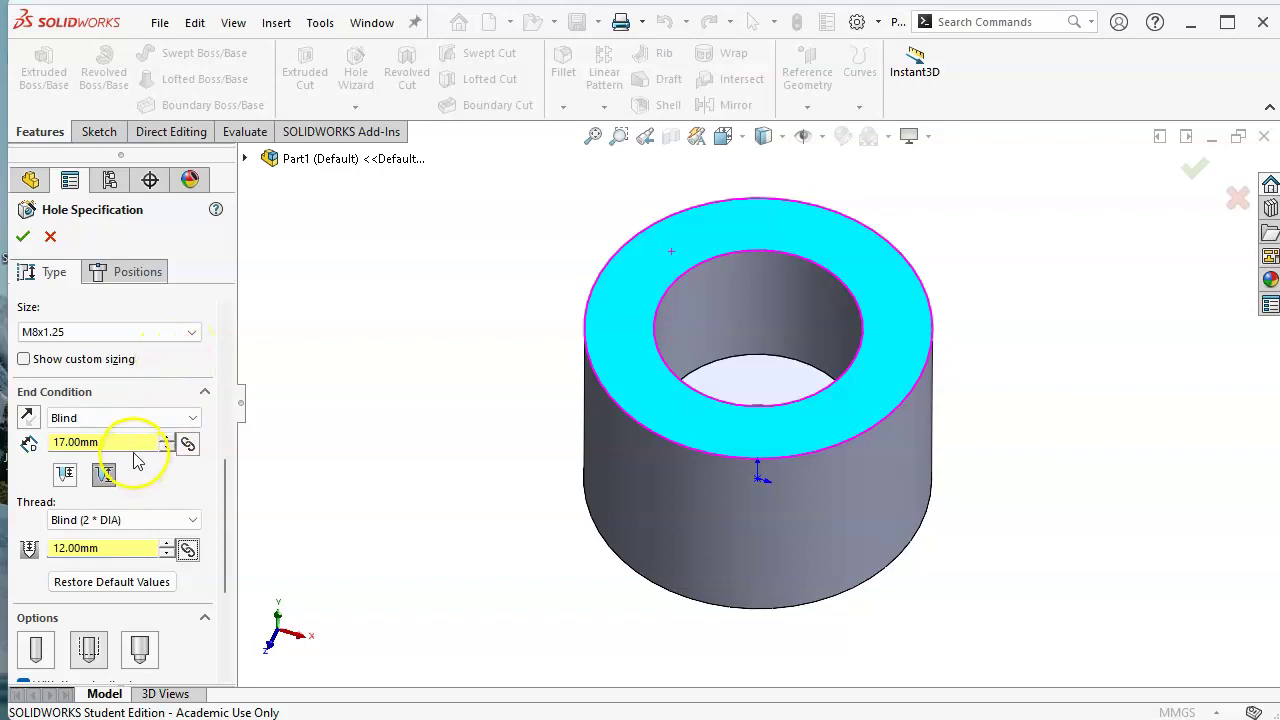
Place the M8 hole point on the top face directly above the origin
left_click(131, 280)
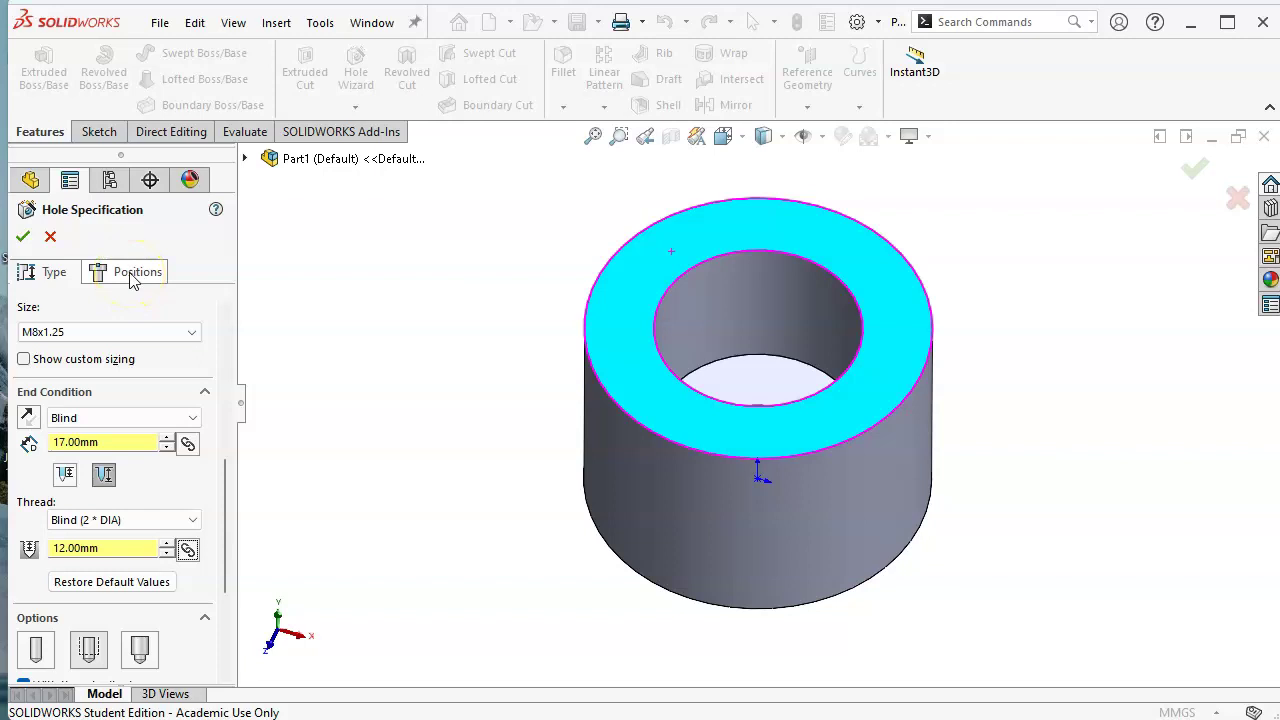
left_click(131, 279)
left_click(866, 404)
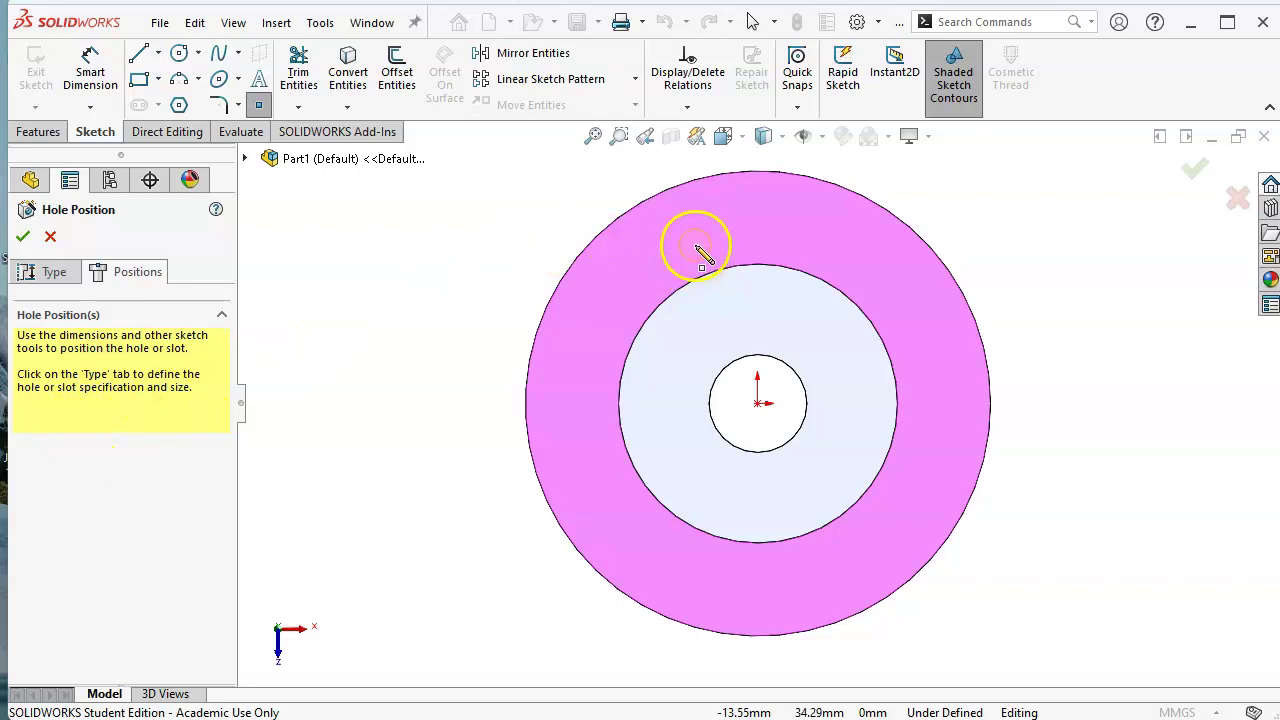
left_click(758, 221)
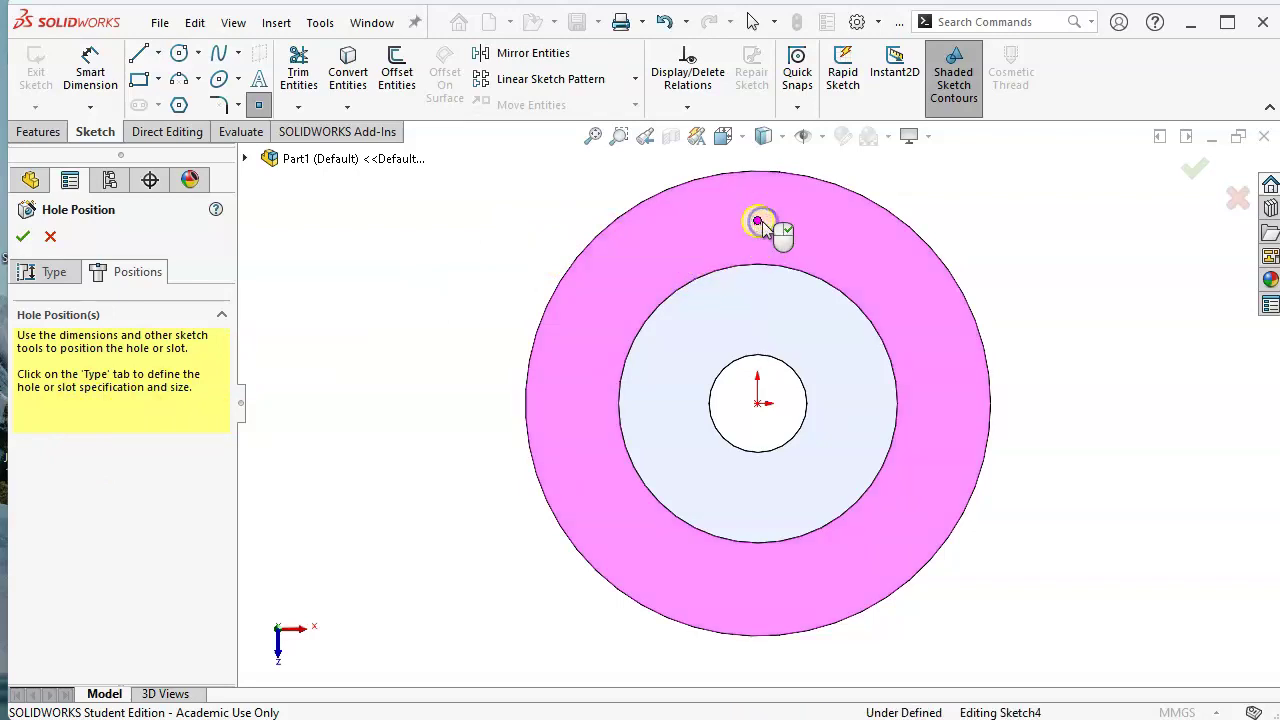
Draw a construction circle from the origin through the top hole point, then check the reference drawing
left_click(179, 52)
left_click(757, 403)
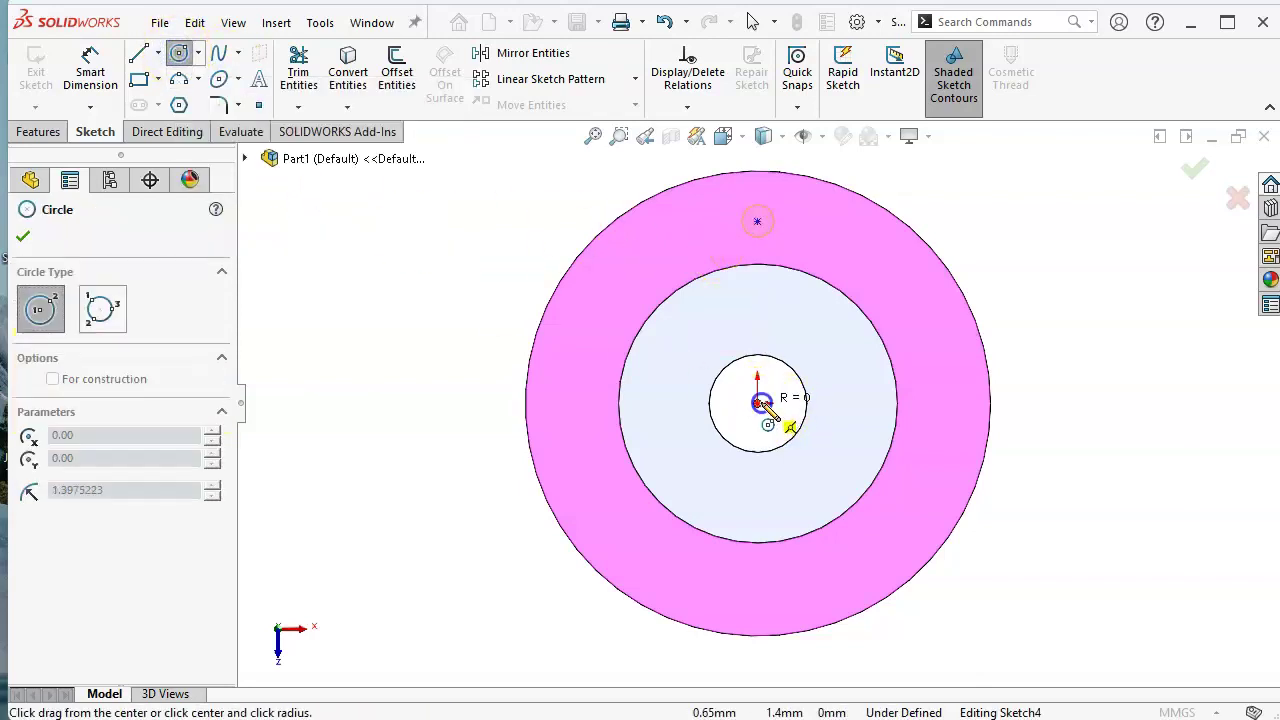
left_click(758, 222)
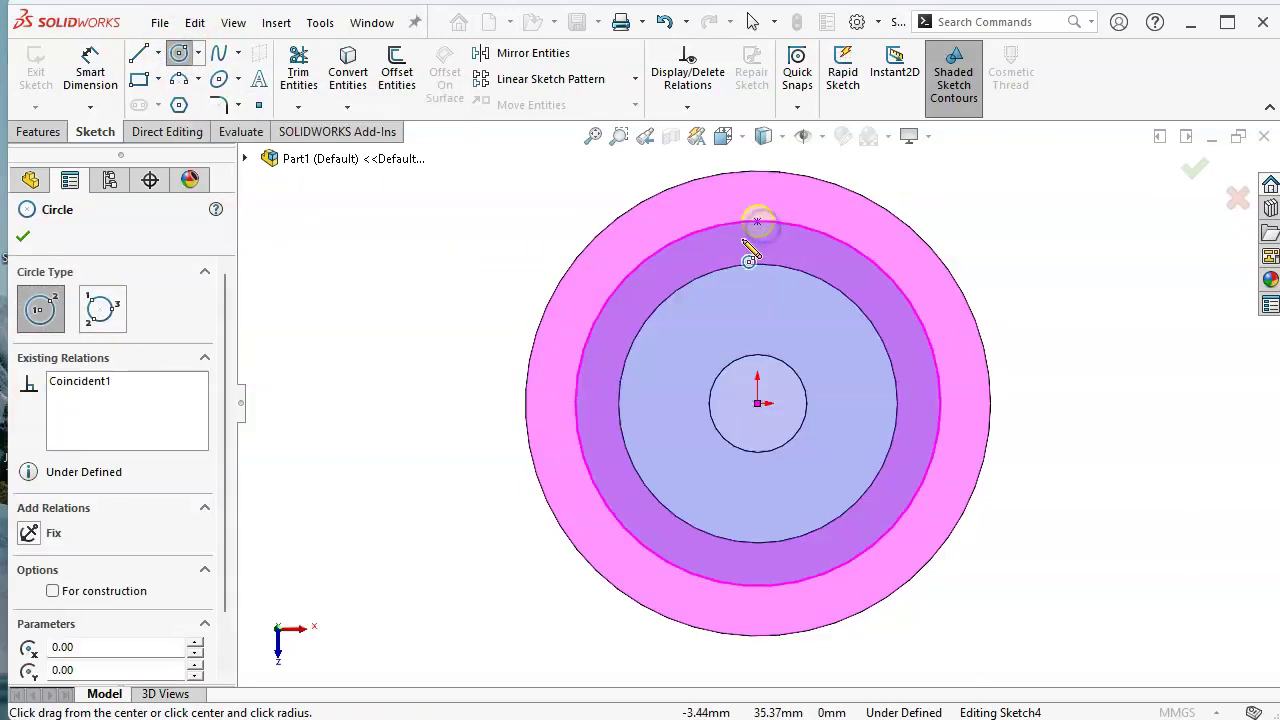
left_click(52, 591)
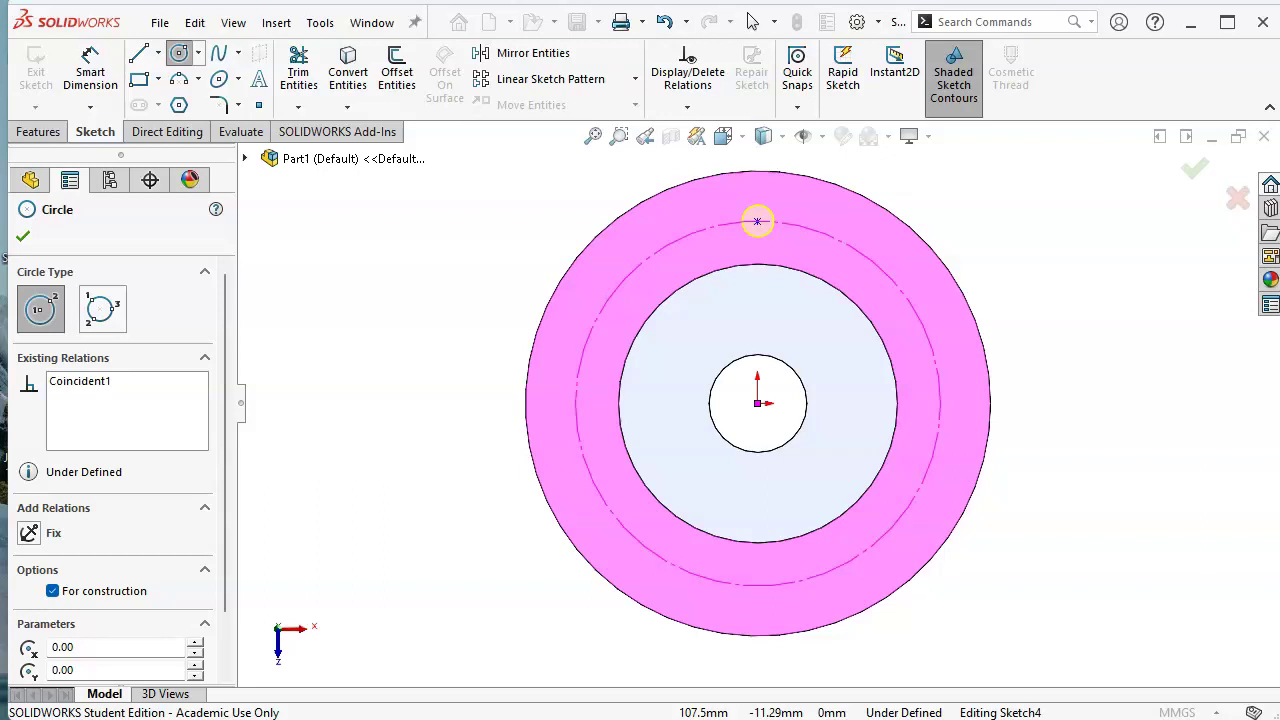
key("alt+Tab")
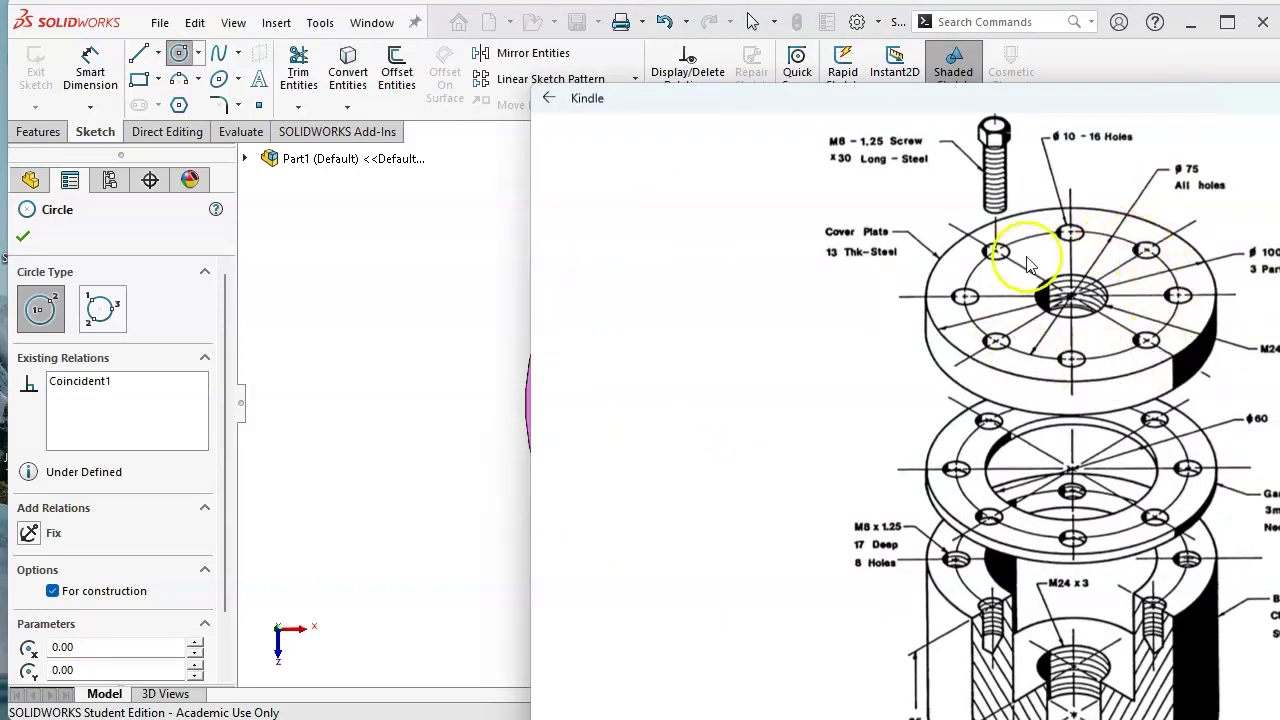
left_click(757, 221)
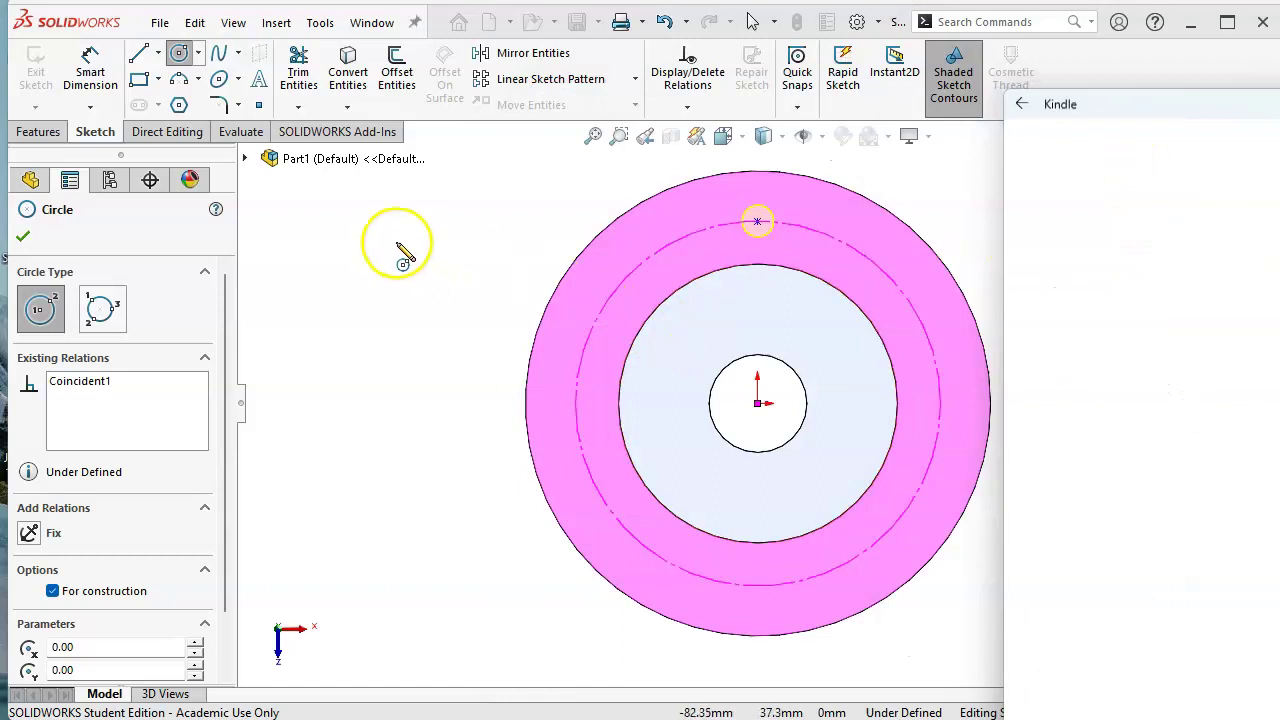
Dimension the construction circle to a 75 mm diameter
left_click(88, 62)
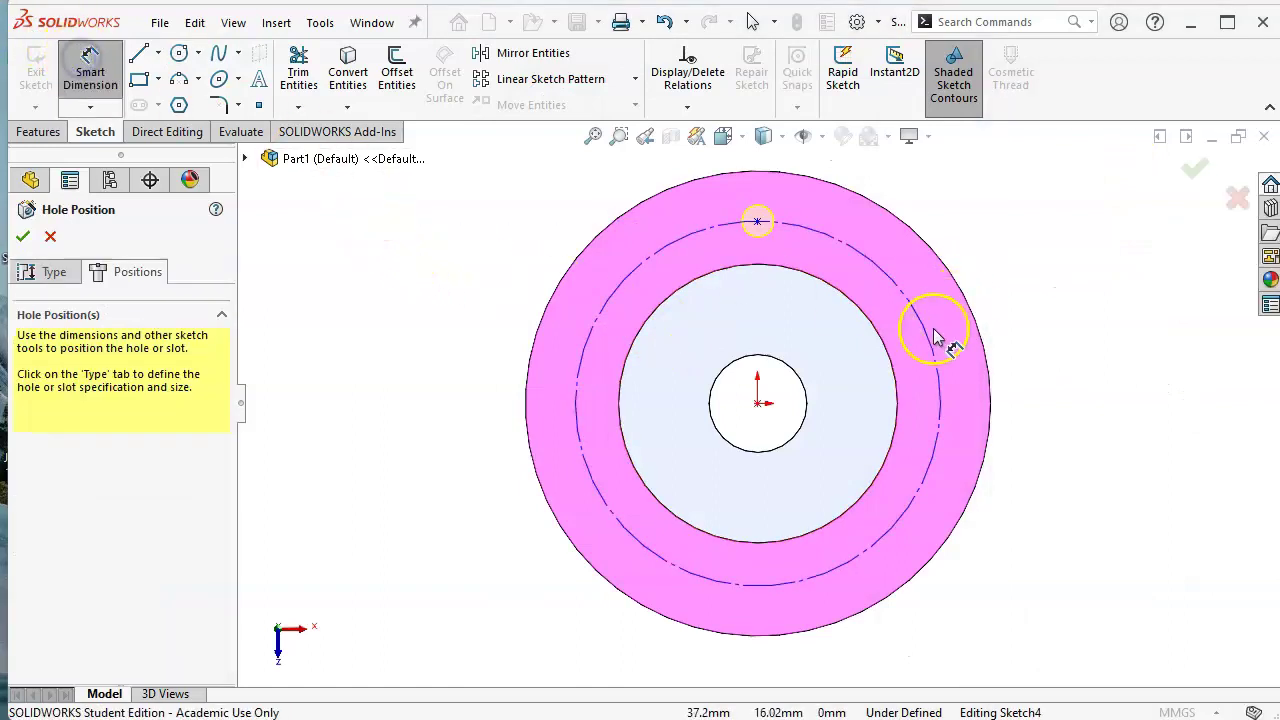
left_click(931, 333)
left_click(1004, 190)
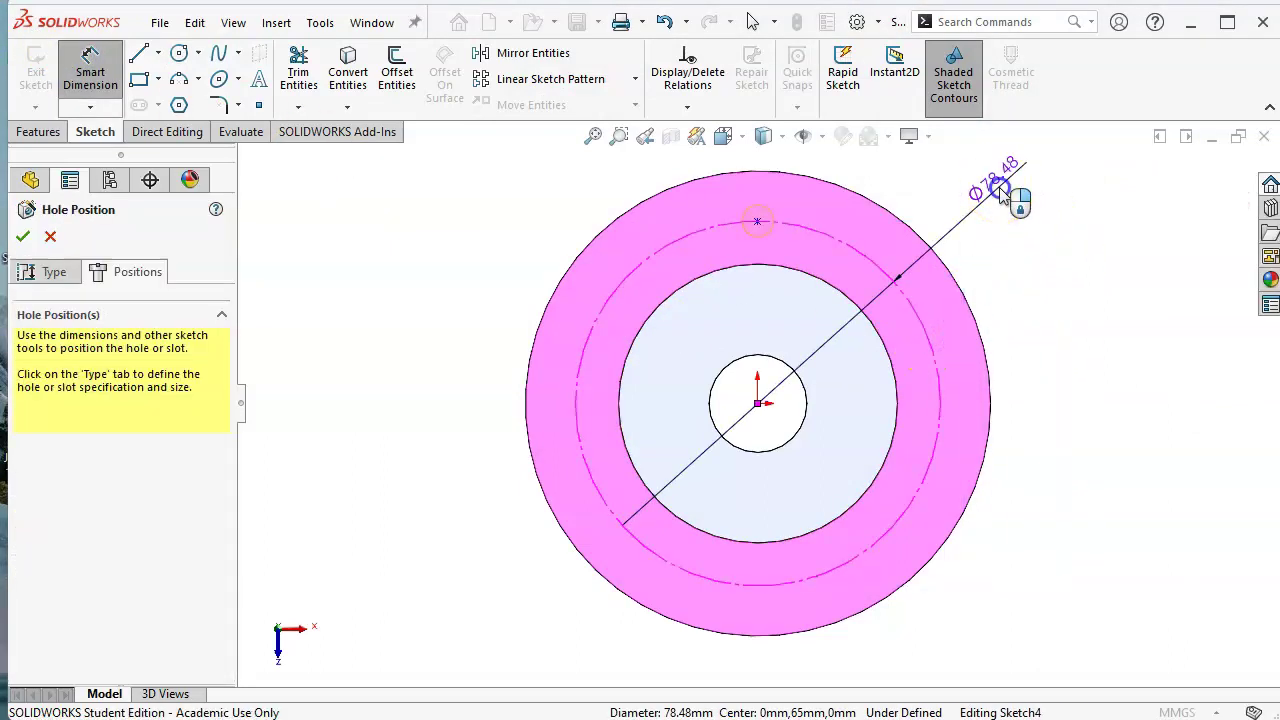
type("75")
key("Return")
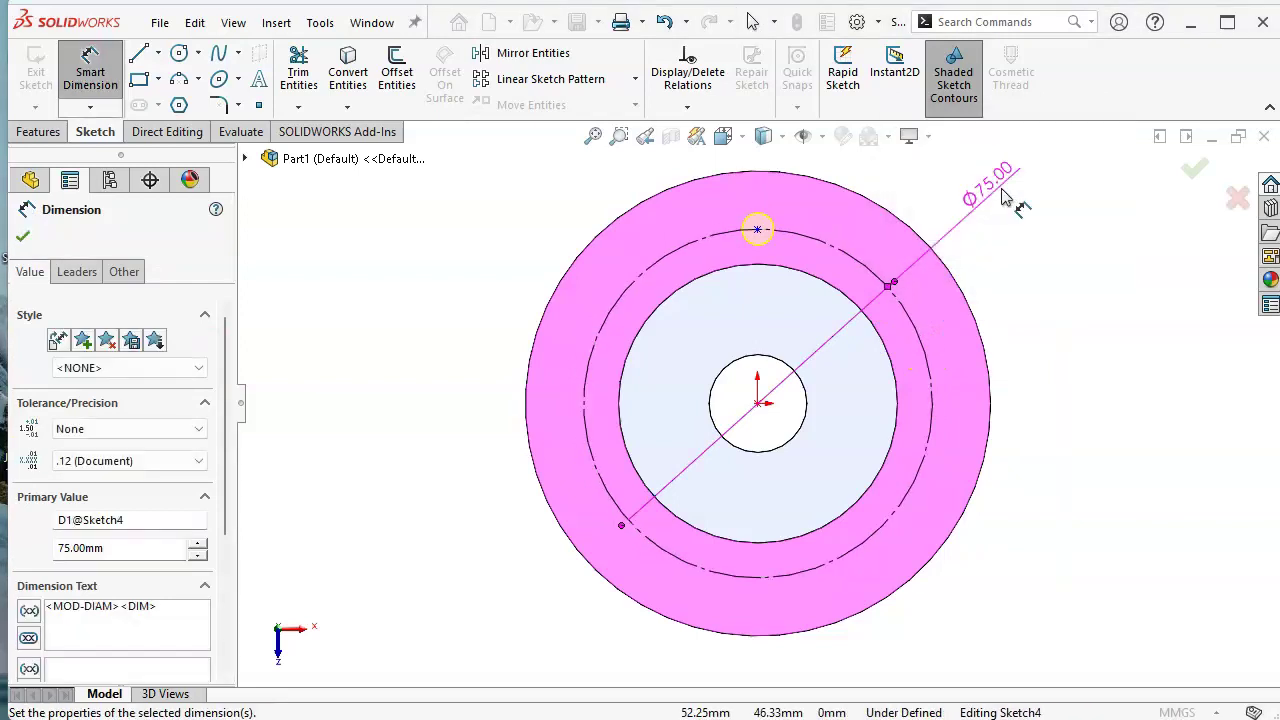
Add a Vertical relation between the top hole point and the origin
right_click(430, 216)
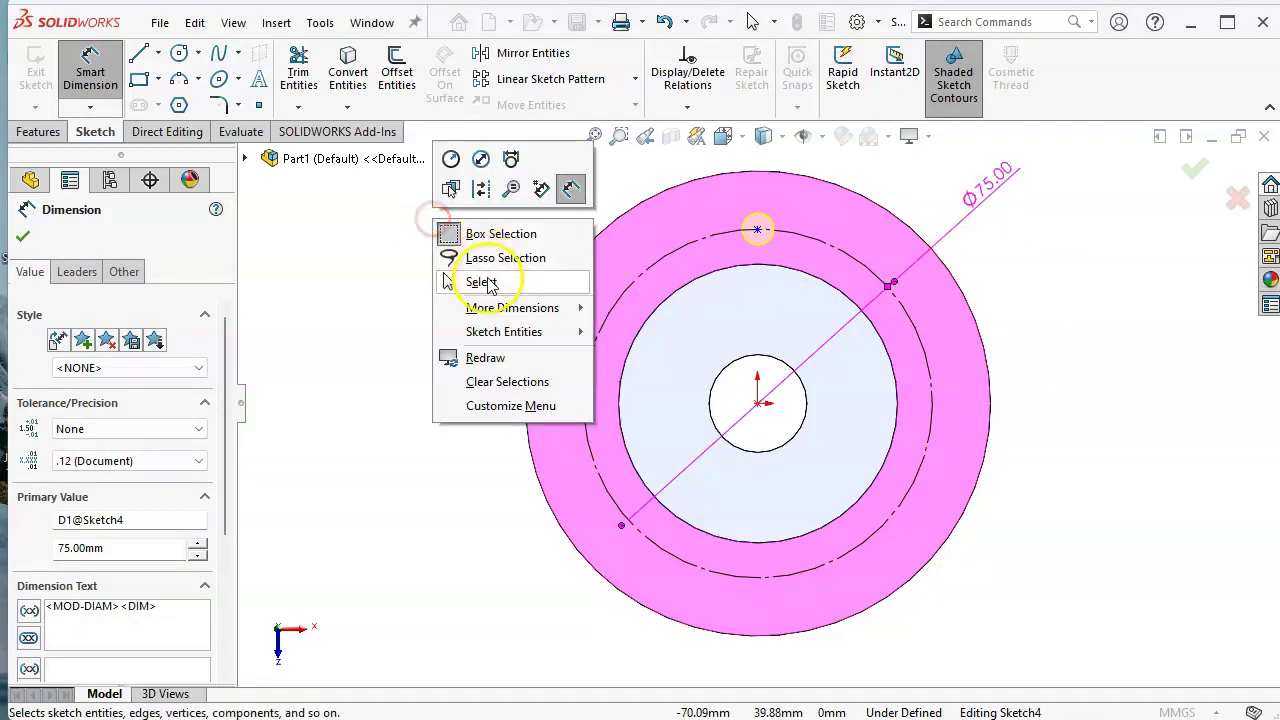
left_click(486, 281)
left_click_drag(758, 233, 758, 229)
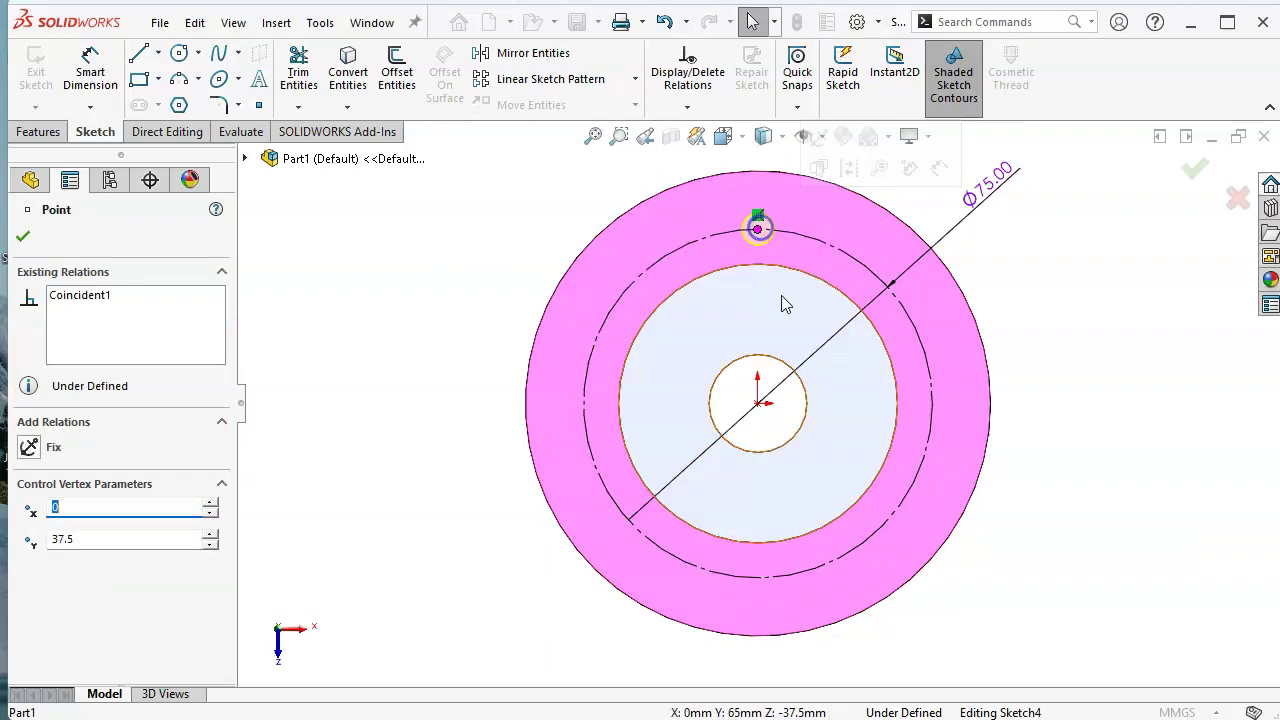
left_click(761, 409, "ctrl")
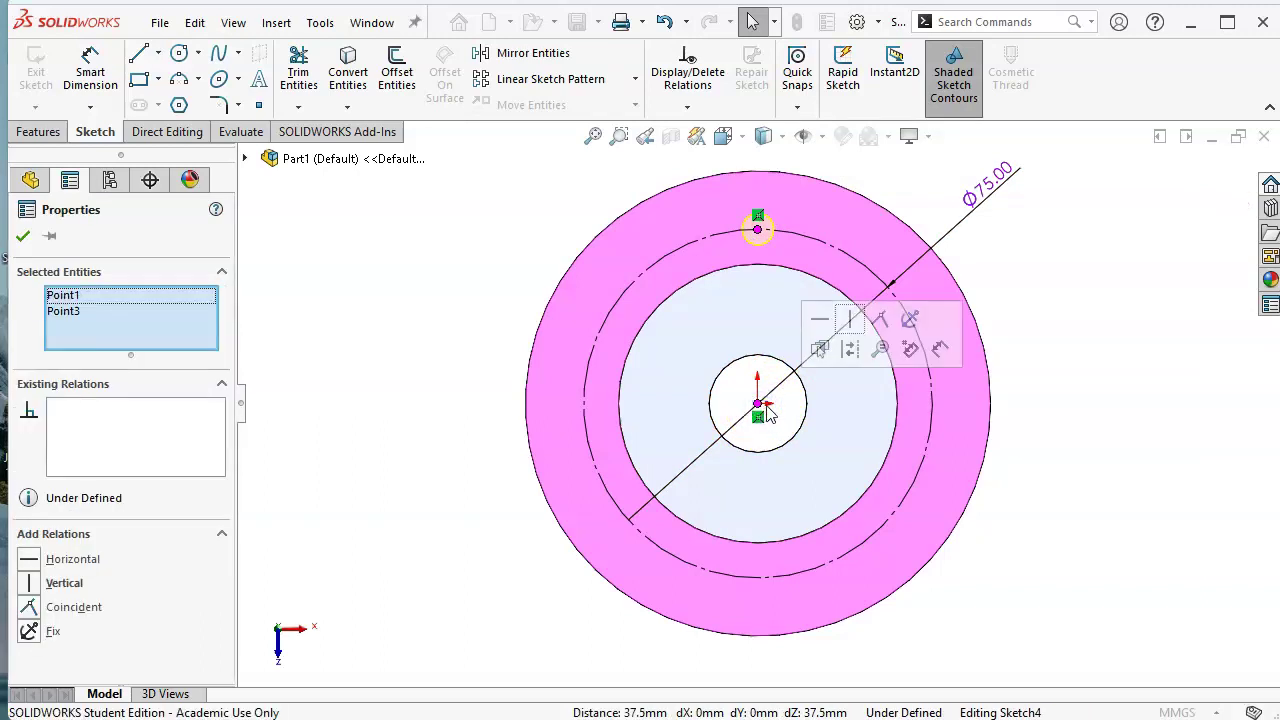
left_click(851, 320)
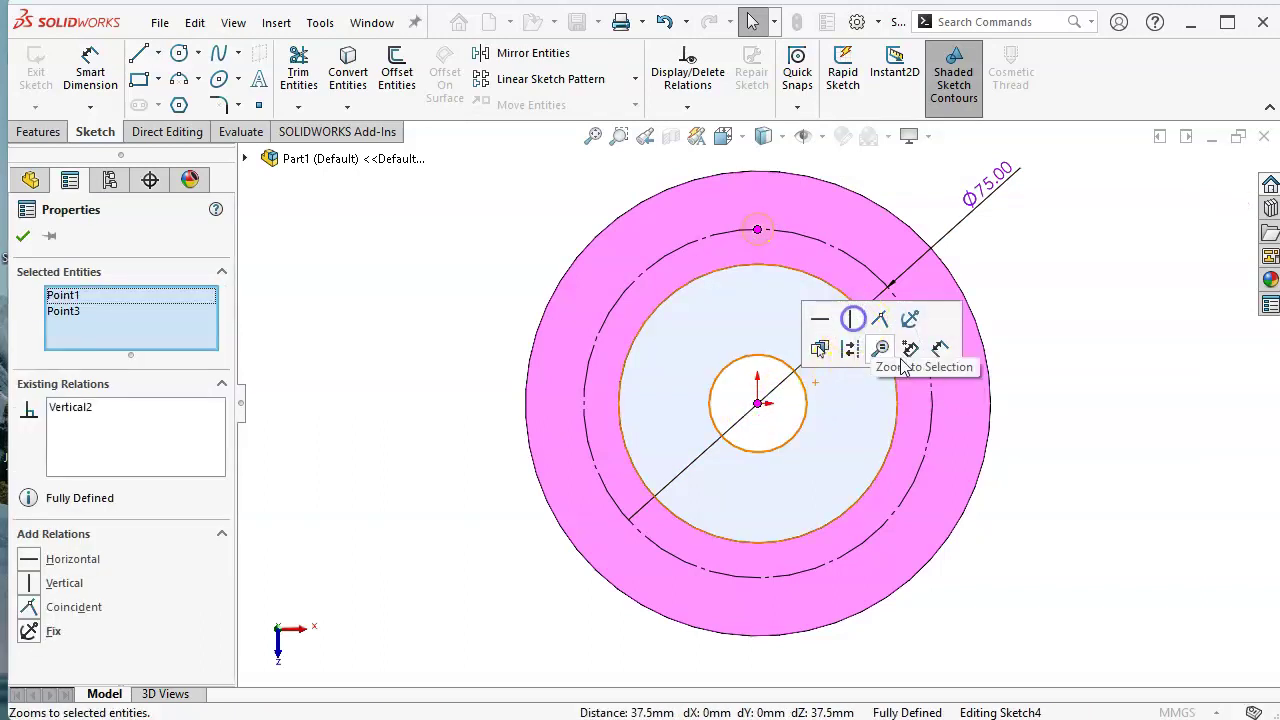
left_click(1091, 362)
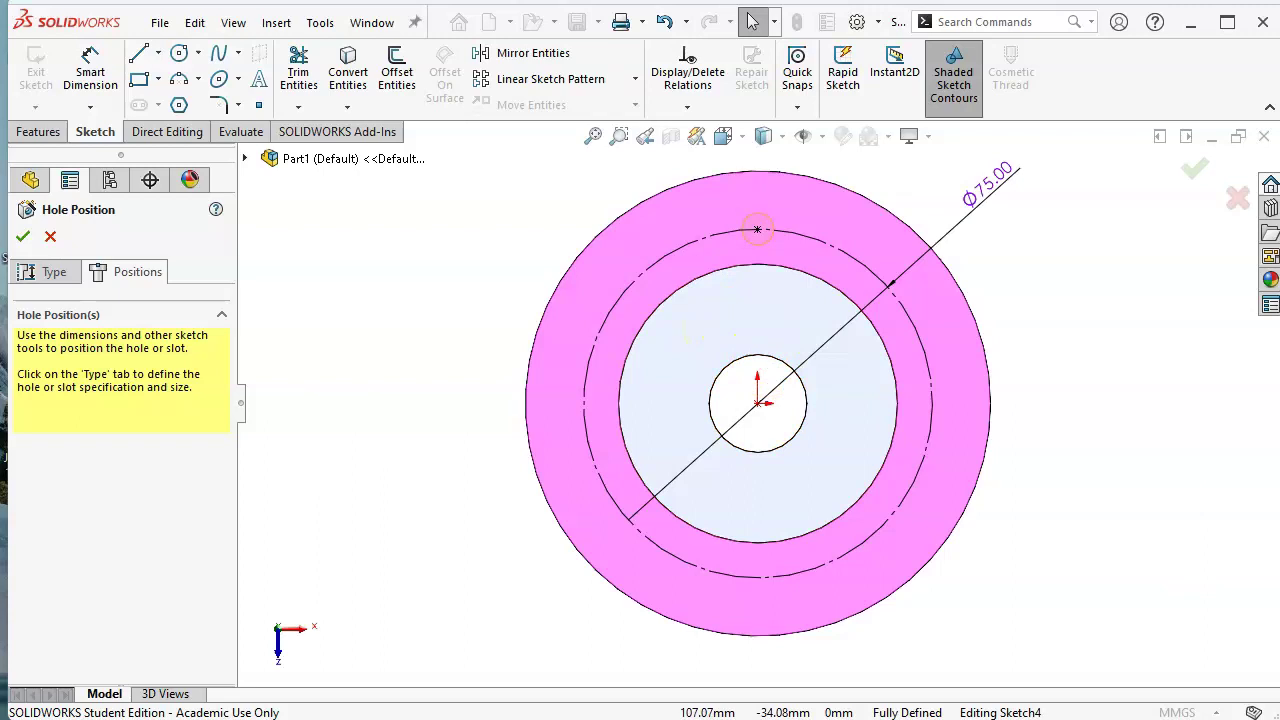
Circular-pattern the top hole point into 8 instances around the Ø75 circle
left_click(757, 230)
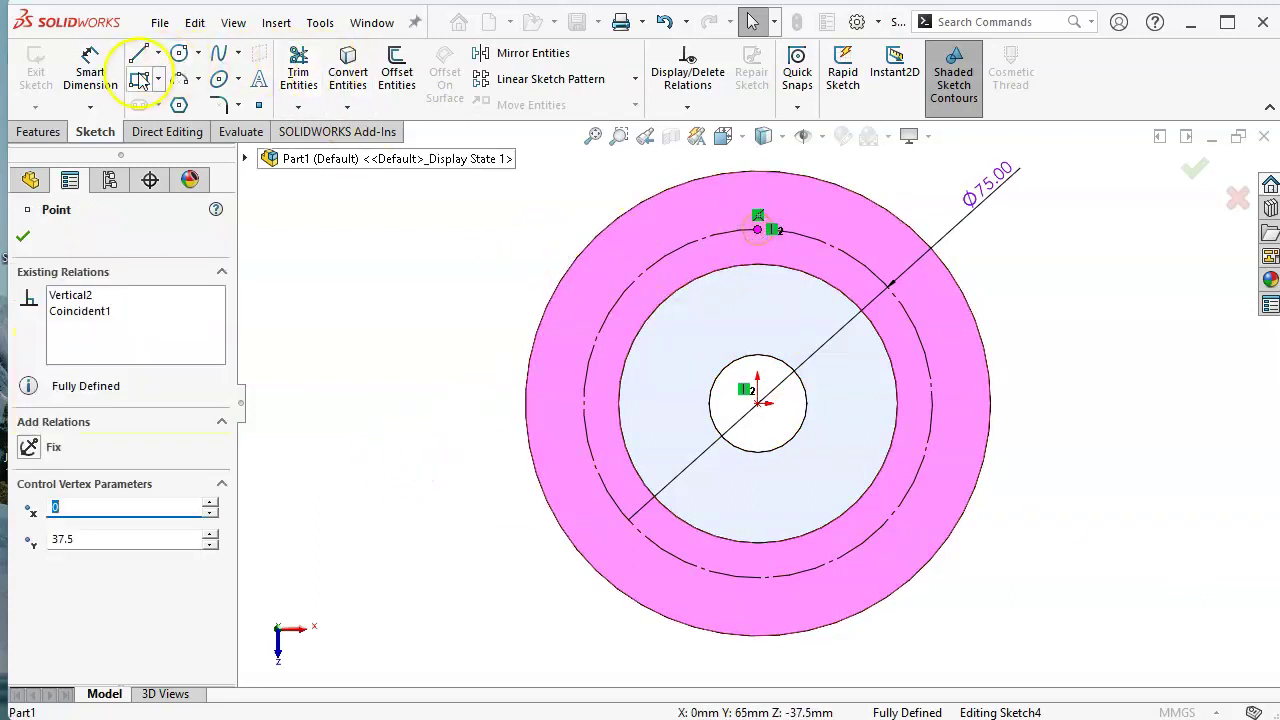
left_click(634, 79)
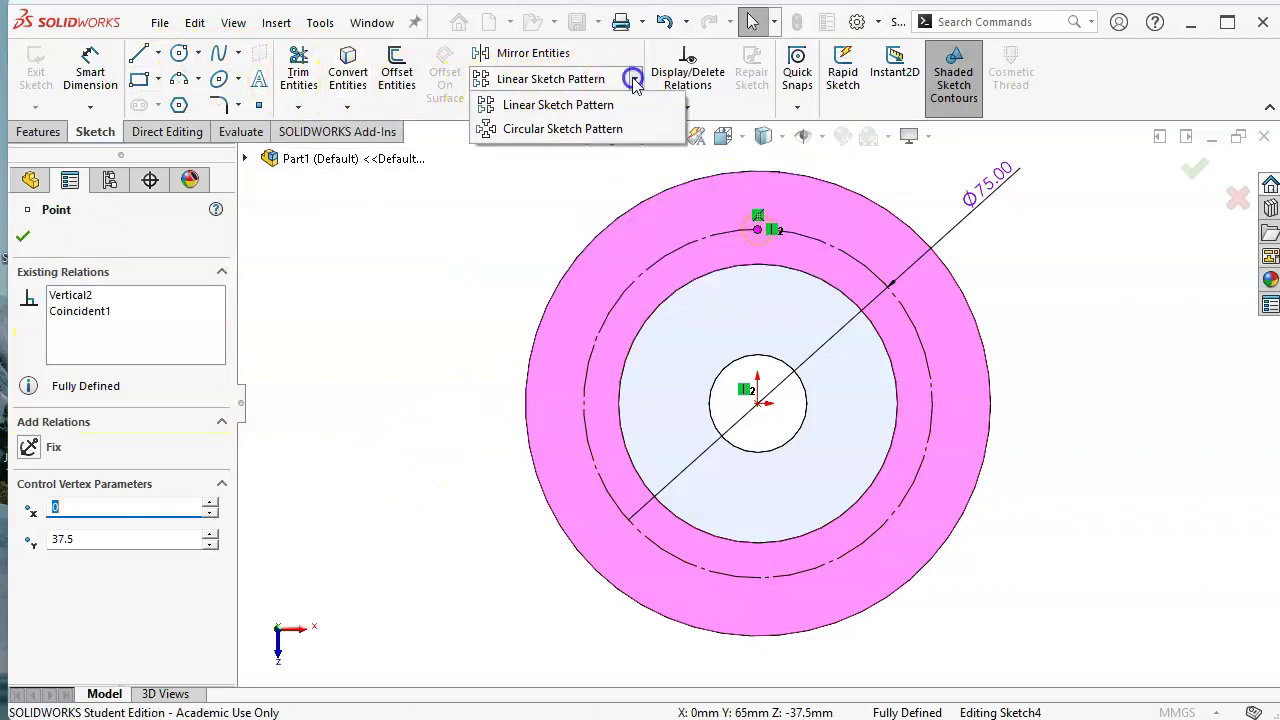
left_click(543, 128)
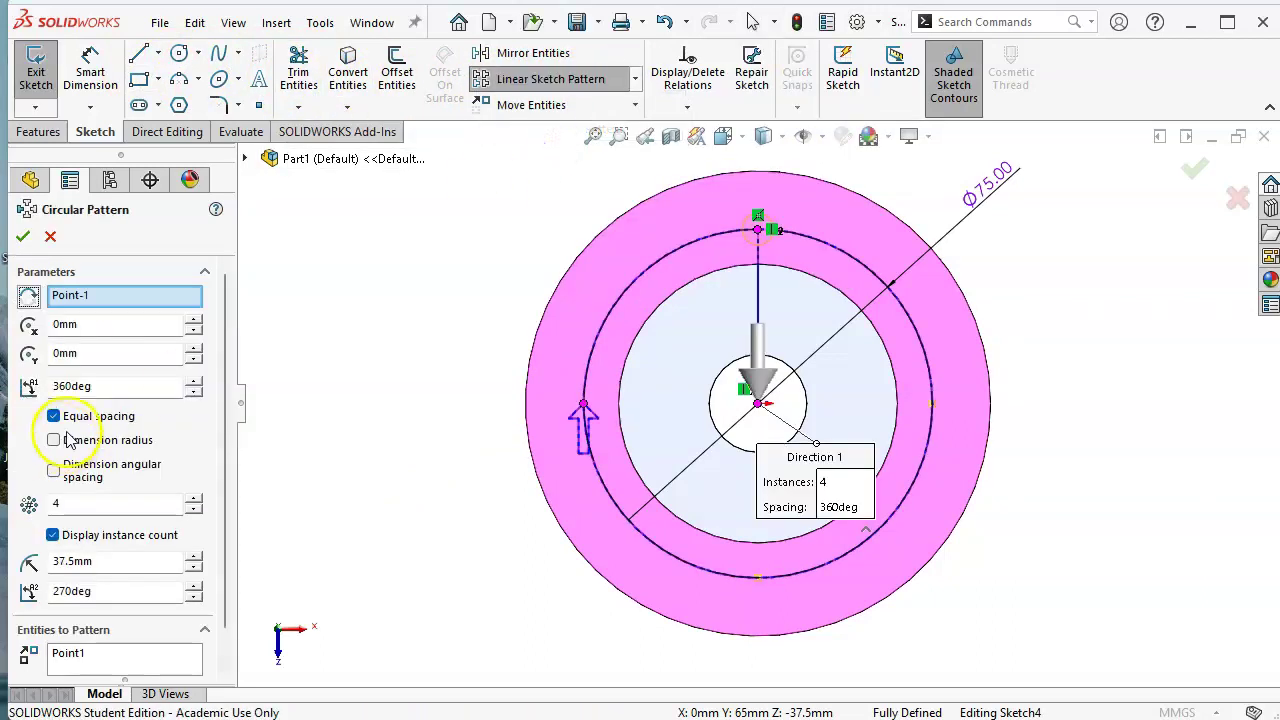
left_click(87, 504)
type("8")
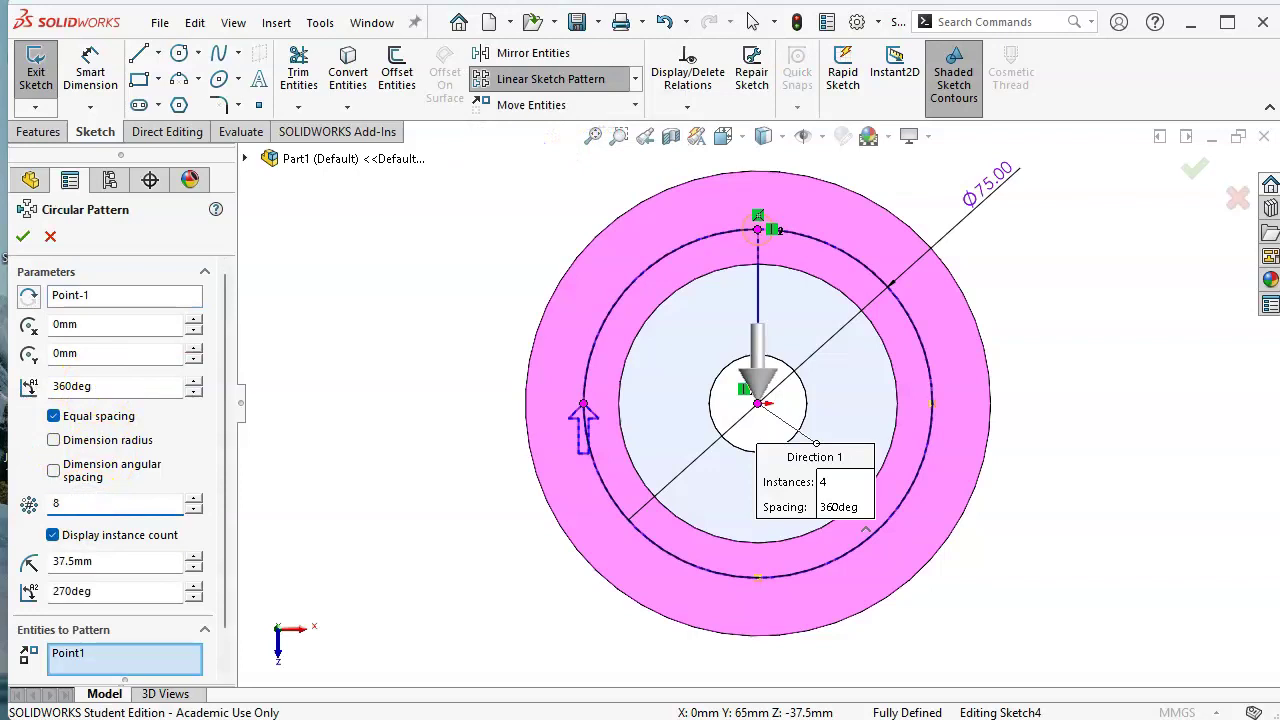
left_click_drag(225, 502, 226, 530)
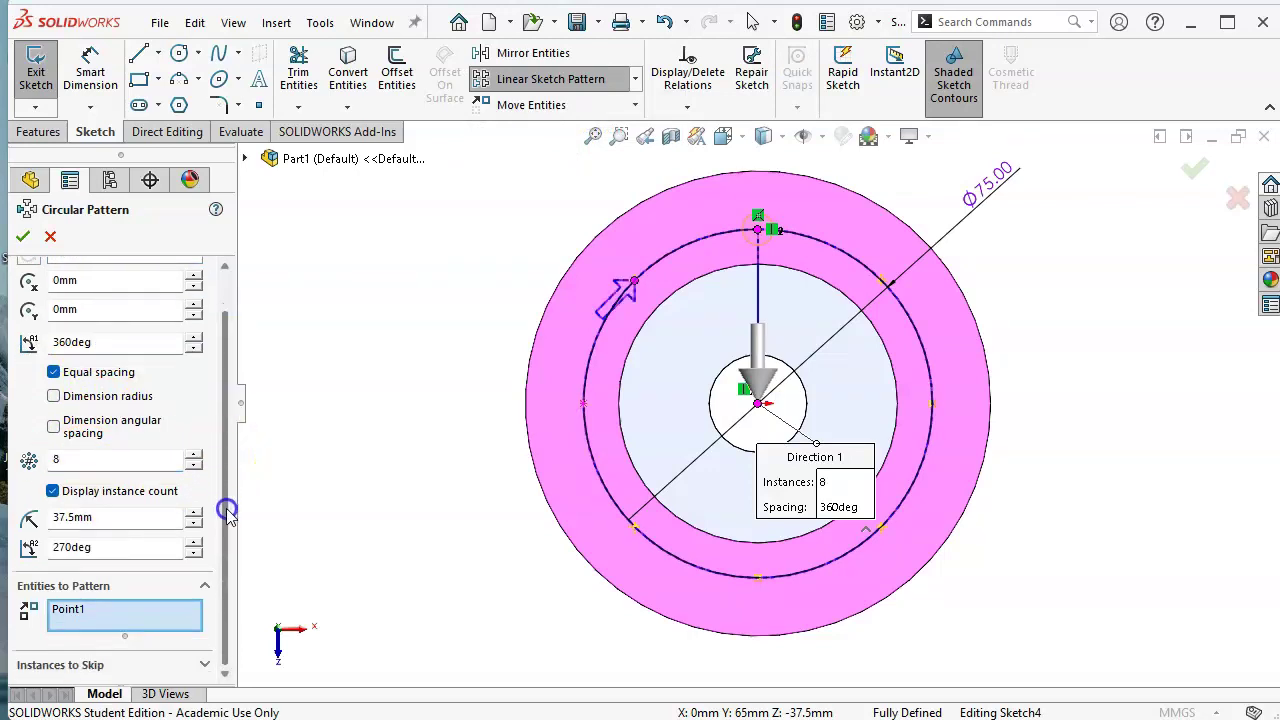
left_click(22, 236)
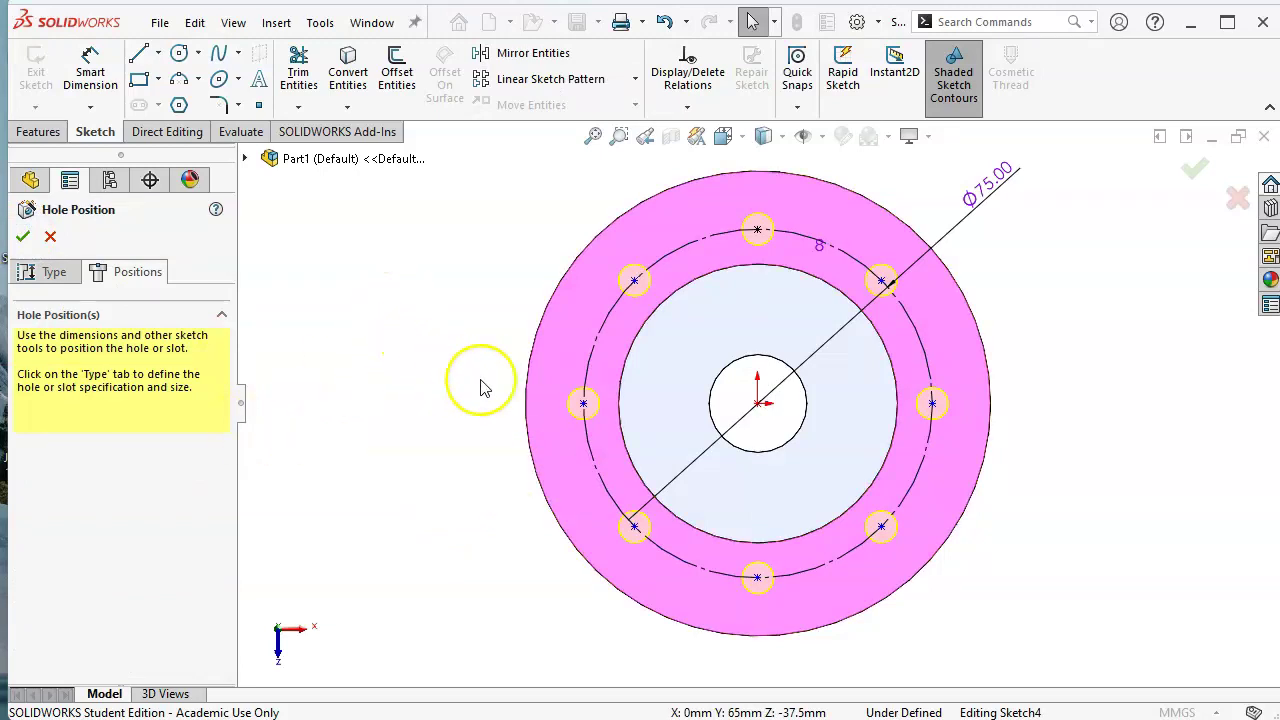
Drag a patterned point off and back onto the Ø75 circle to confirm it stays fully defined
left_click(636, 283)
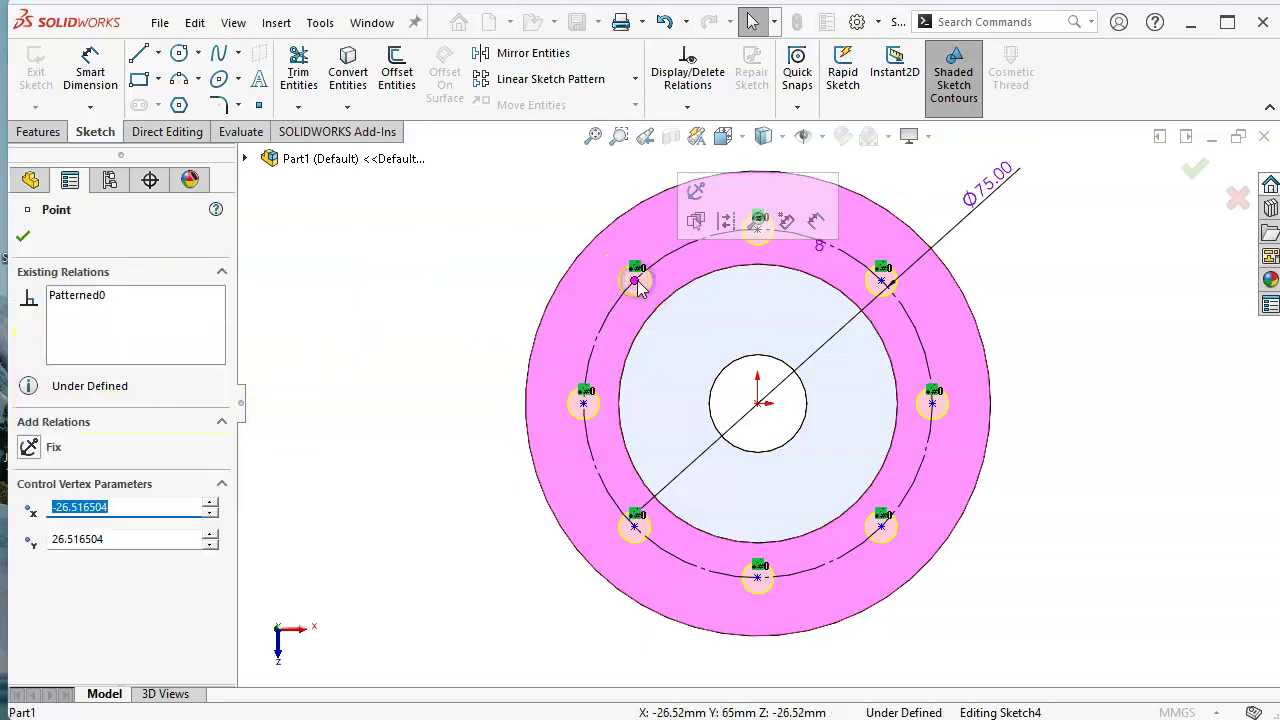
left_click(715, 271, "ctrl")
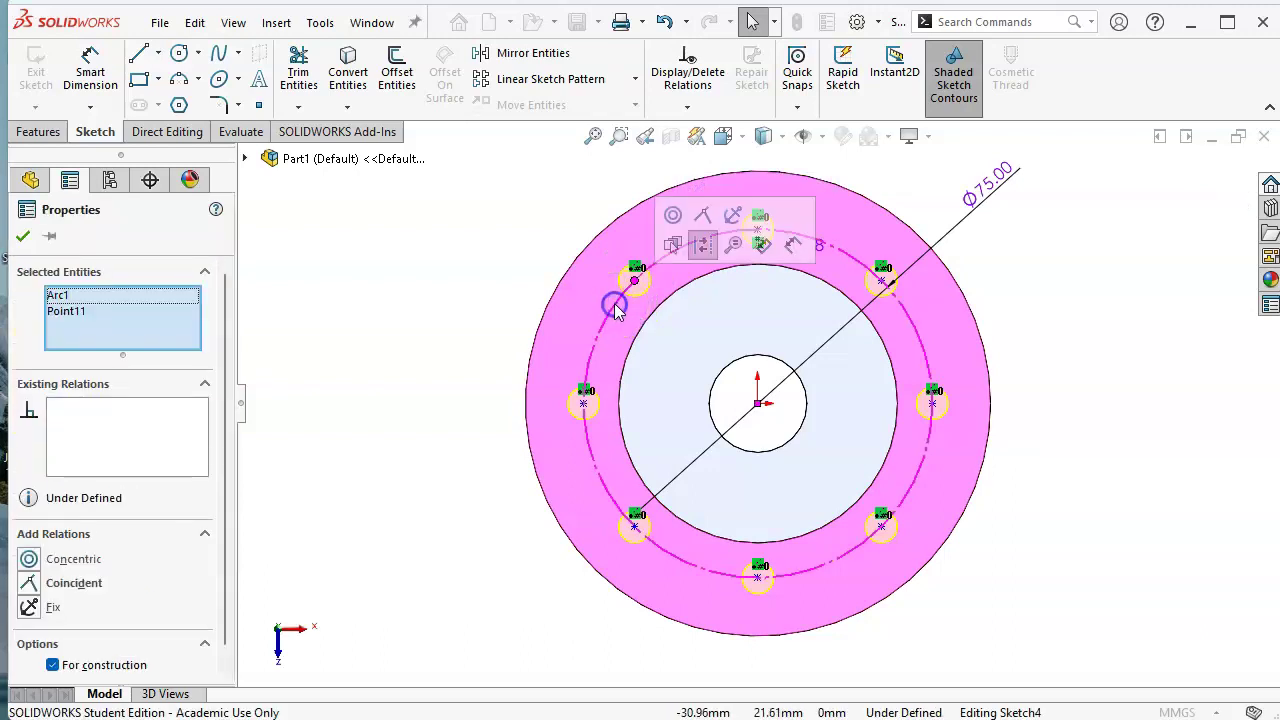
left_click(990, 275)
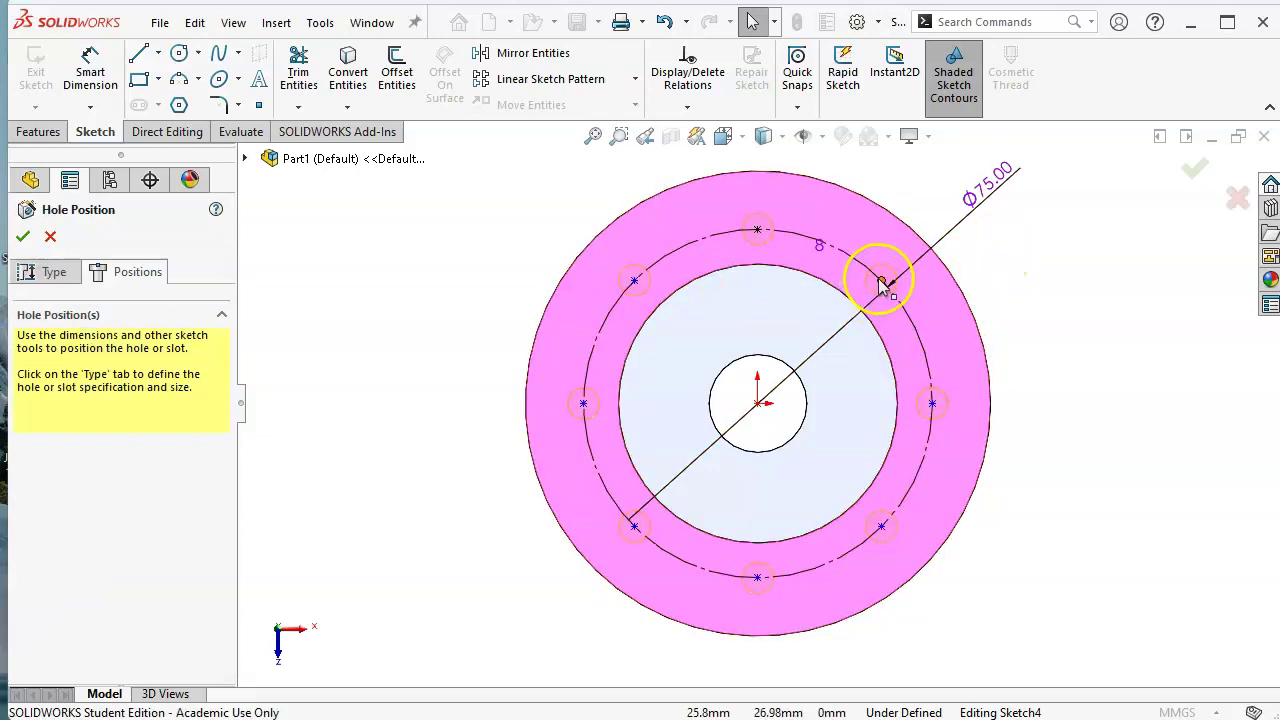
mouse_move(880, 283)
left_mouse_down()
mouse_move(968, 312)
mouse_move(943, 318)
left_mouse_up()
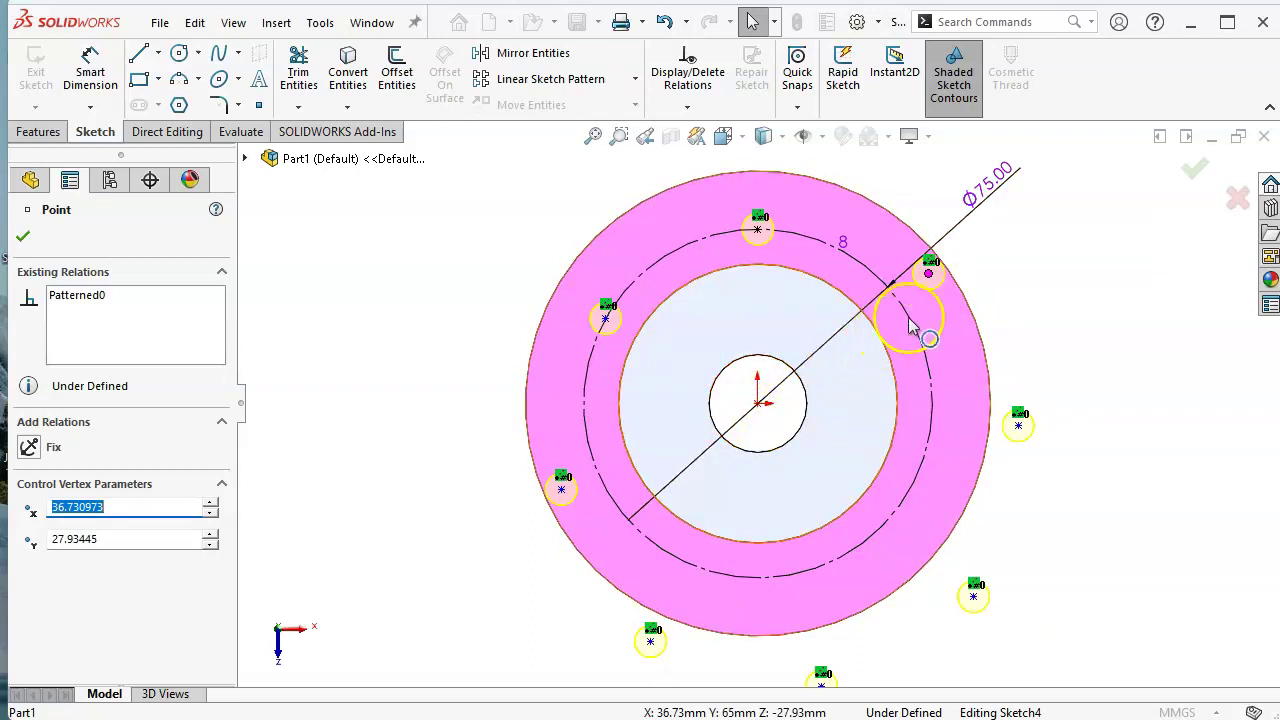
mouse_move(928, 274)
left_mouse_down()
mouse_move(900, 305)
mouse_move(884, 286)
left_mouse_up()
left_click(1058, 437)
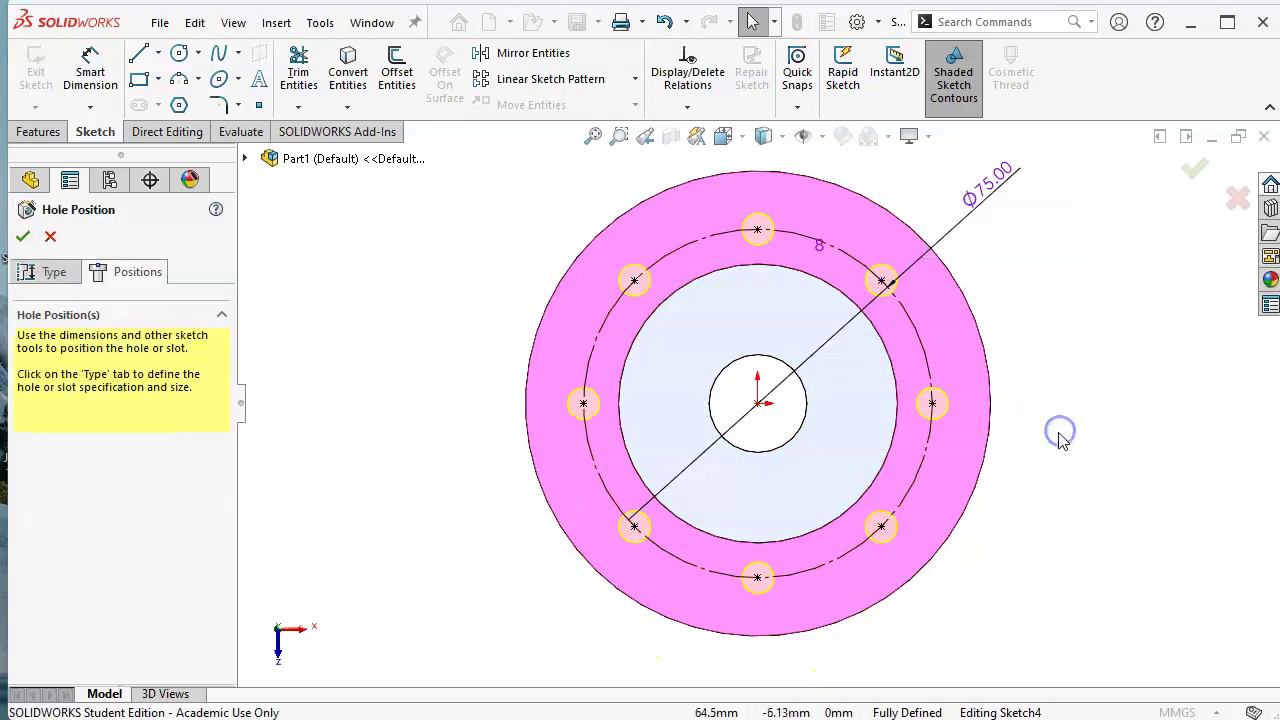
middle_click_drag(1060, 437, 1063, 303)
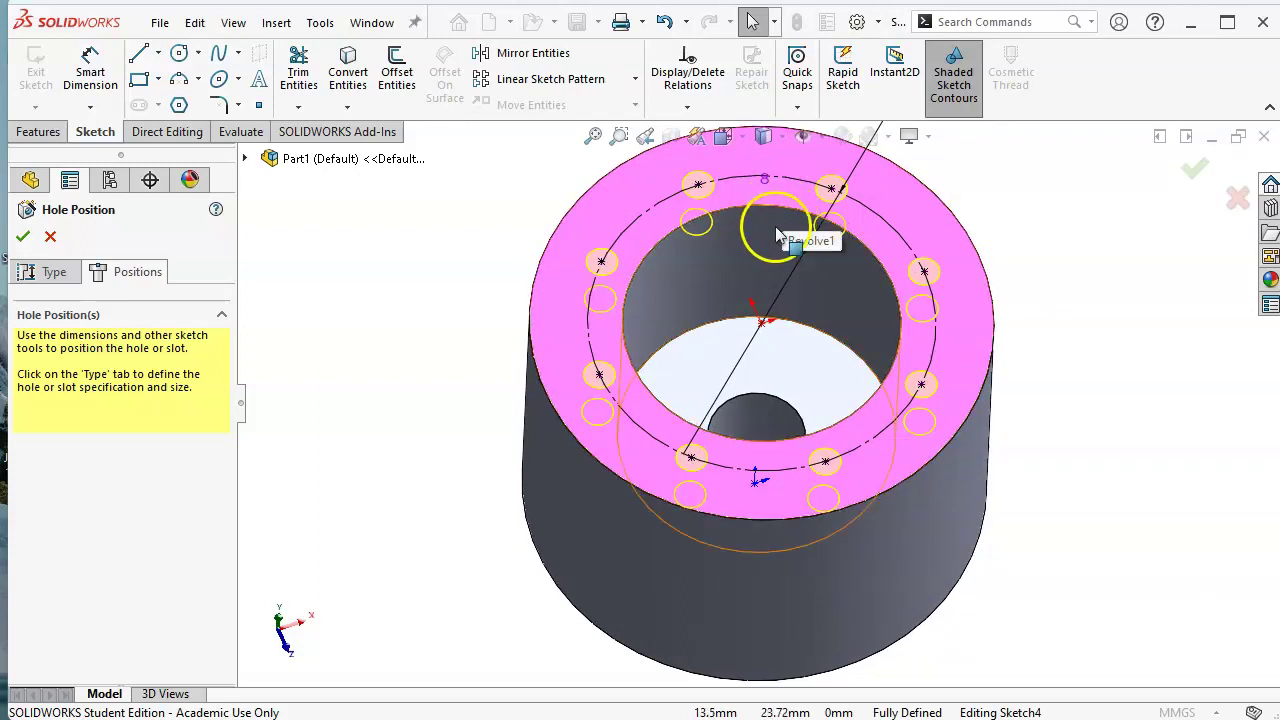
Confirm the Hole Wizard to create M8x1.25 Tapped Hole1 and inspect the eight holes
middle_click_drag(786, 243, 773, 388)
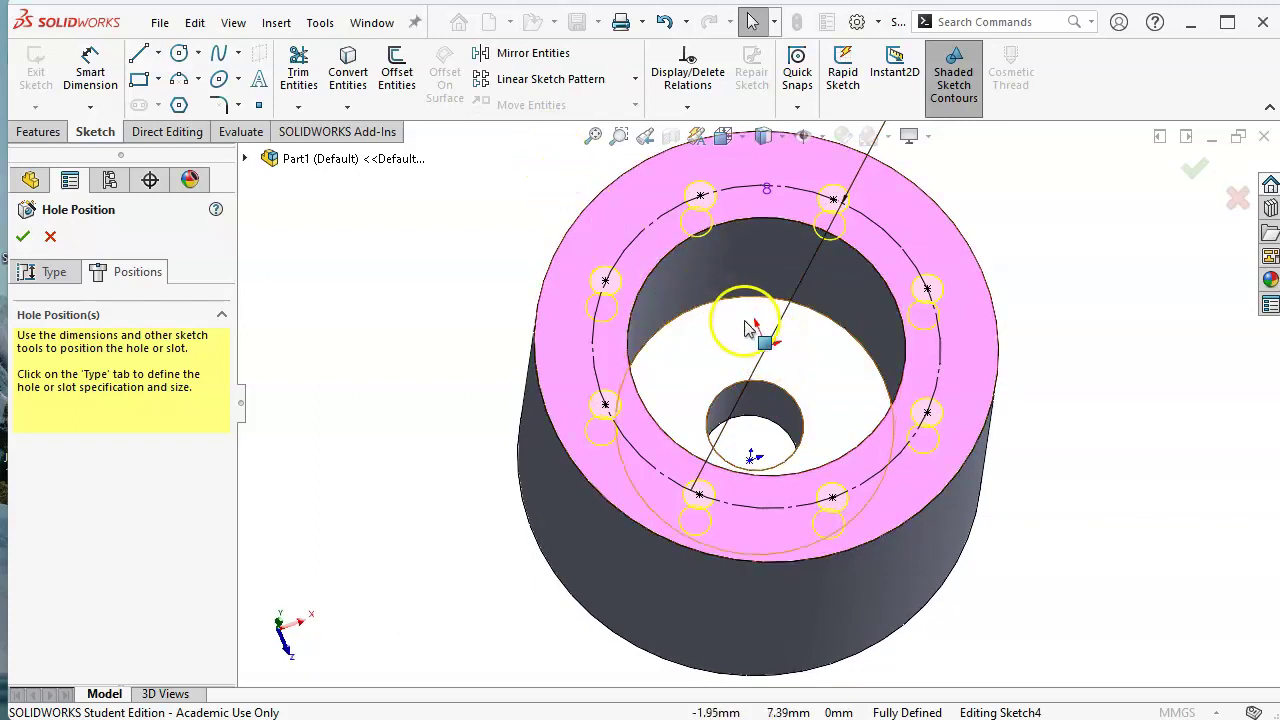
scroll(927, 350, "up", 3)
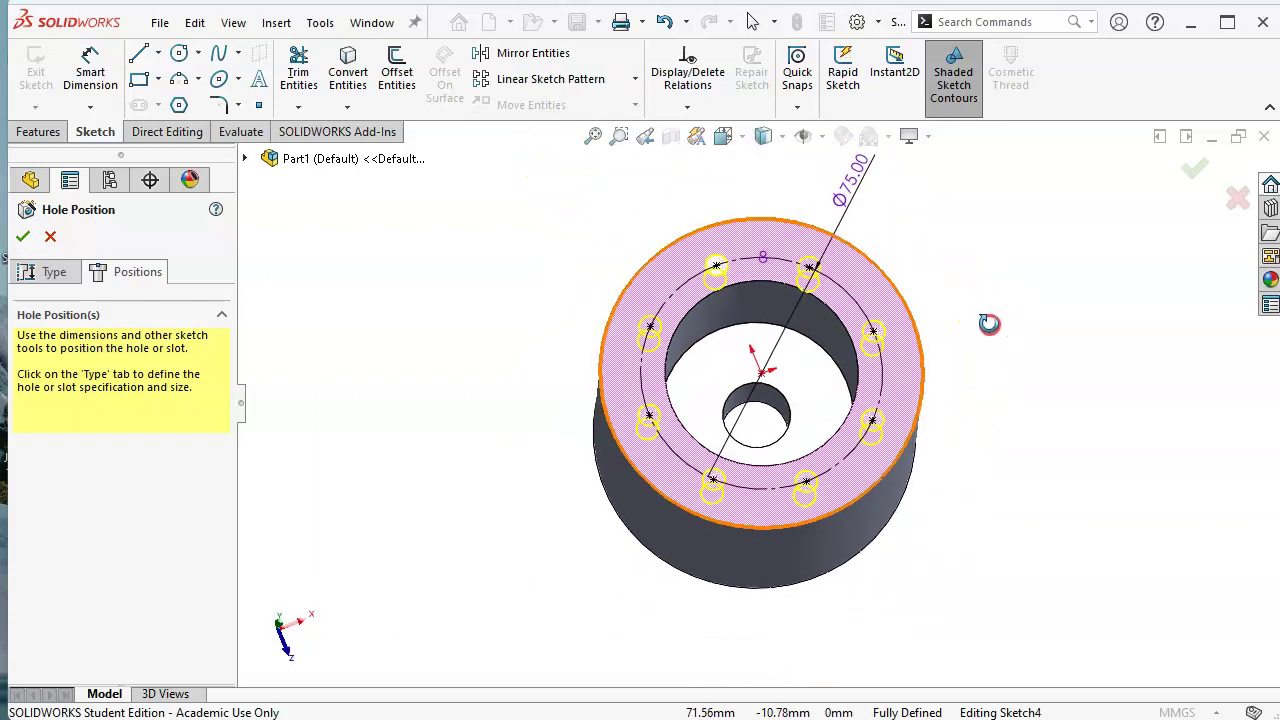
middle_click_drag(994, 309, 997, 340)
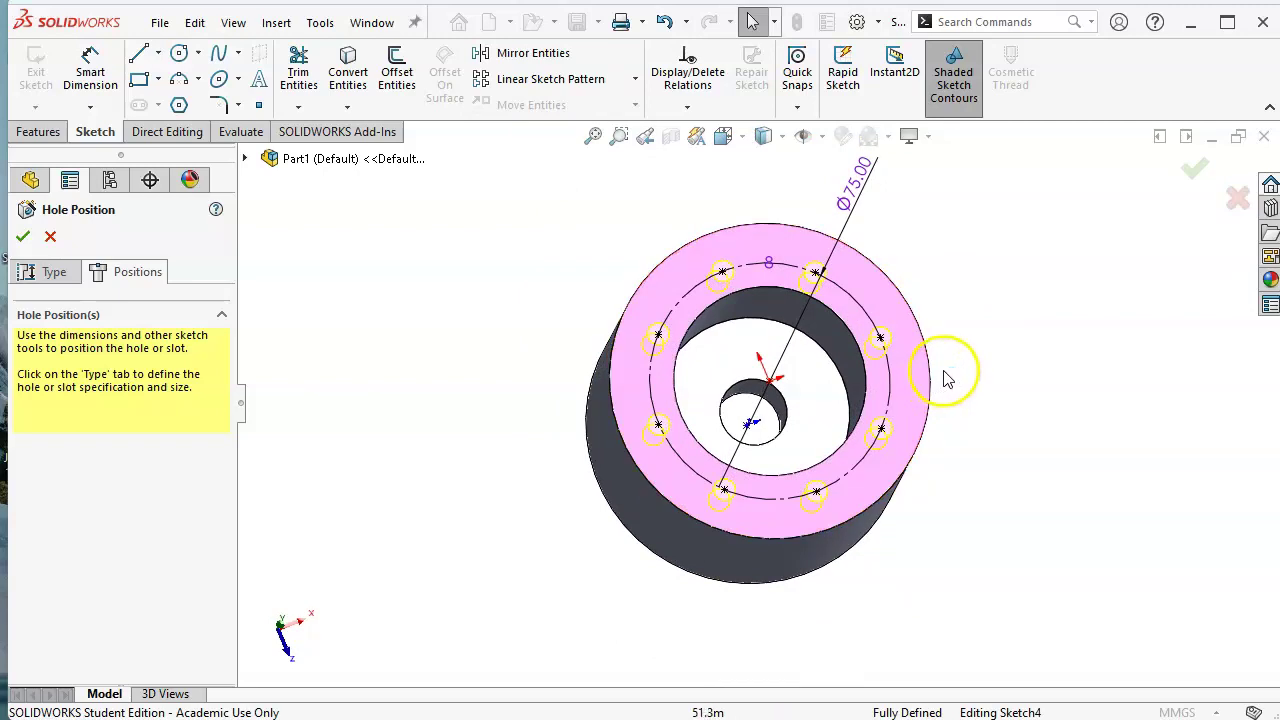
left_click(1195, 170)
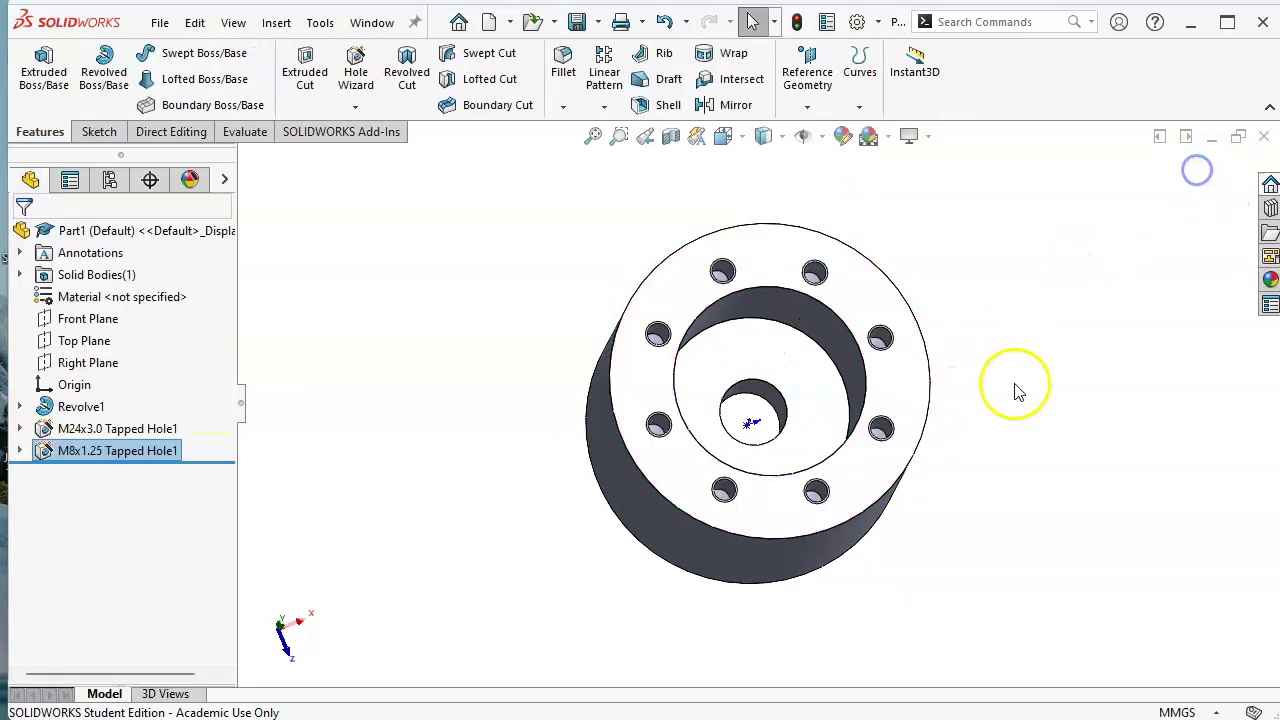
middle_click_drag(1014, 400, 975, 313)
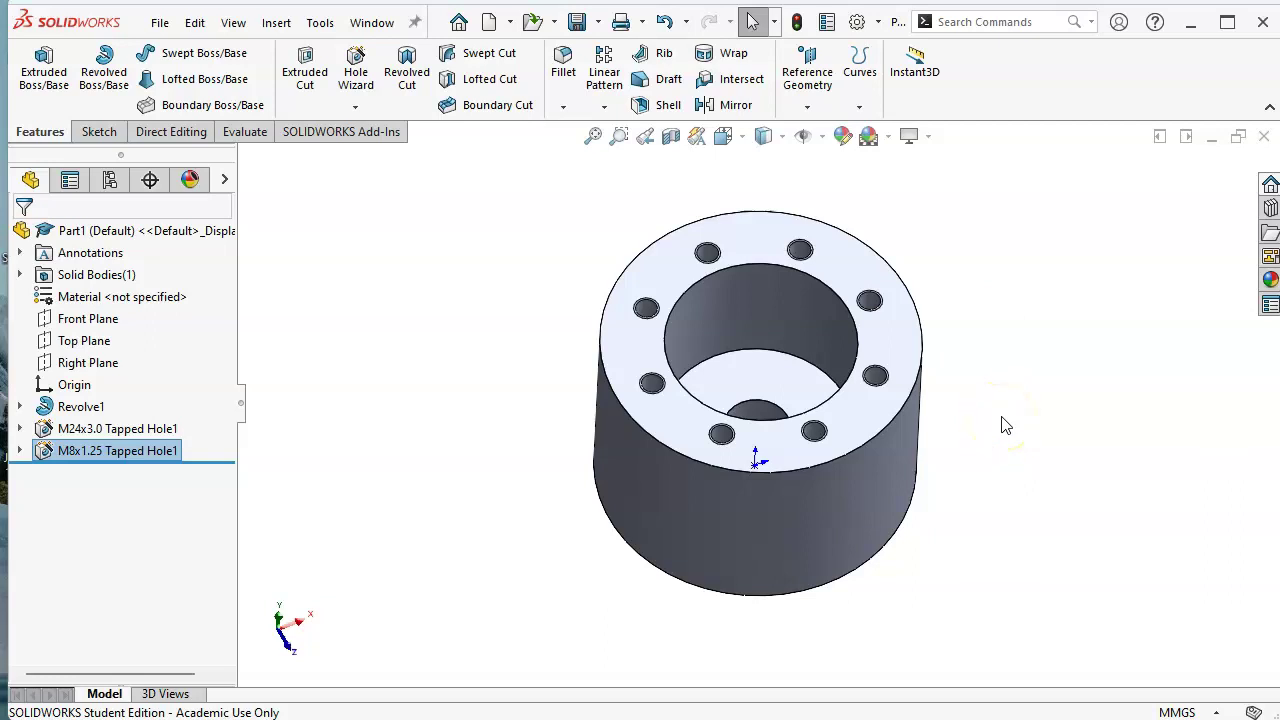
Create folder A6 under MPT150 and save the part there as 'PC Base Chamber'
key("ctrl+s")
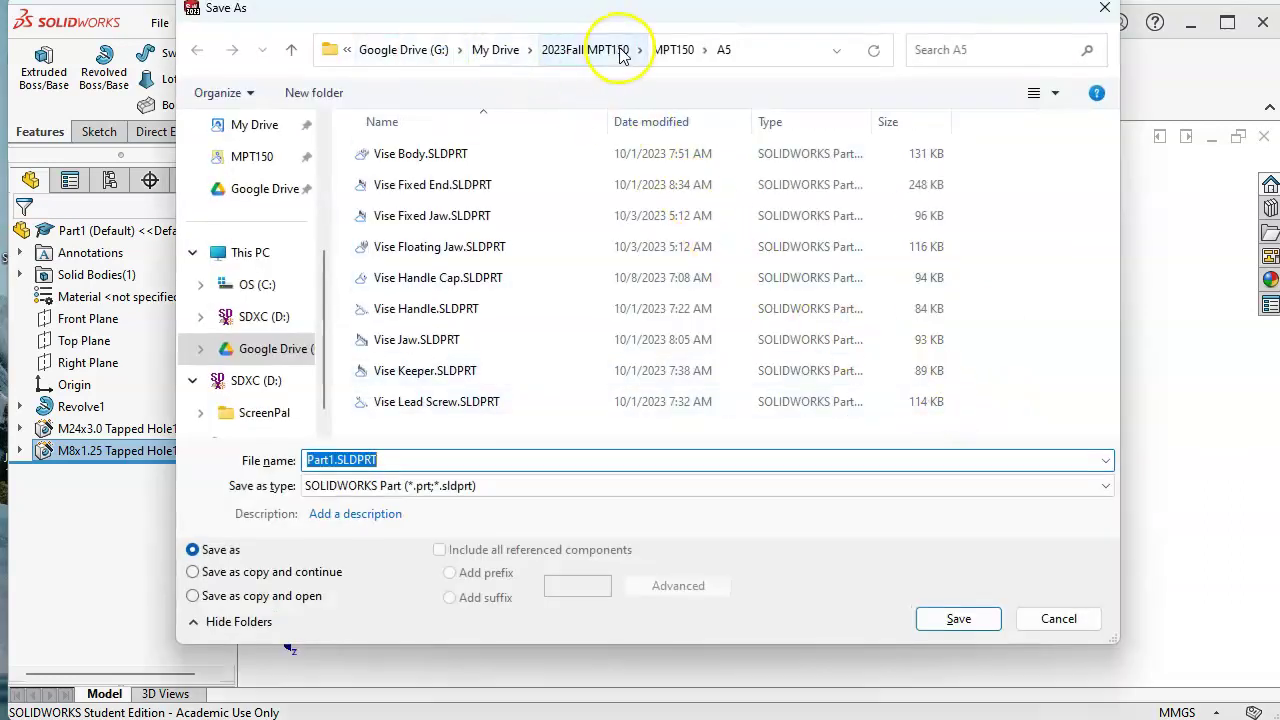
left_click(667, 49)
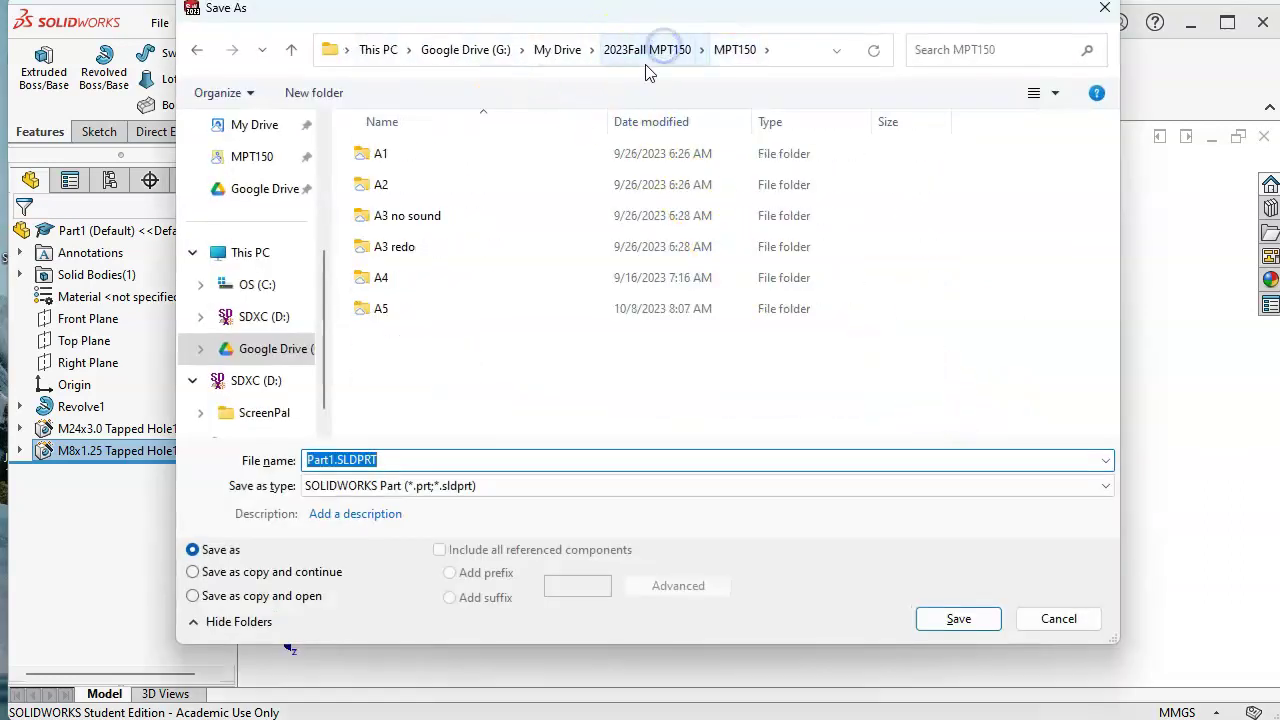
left_click(318, 96)
type("A6")
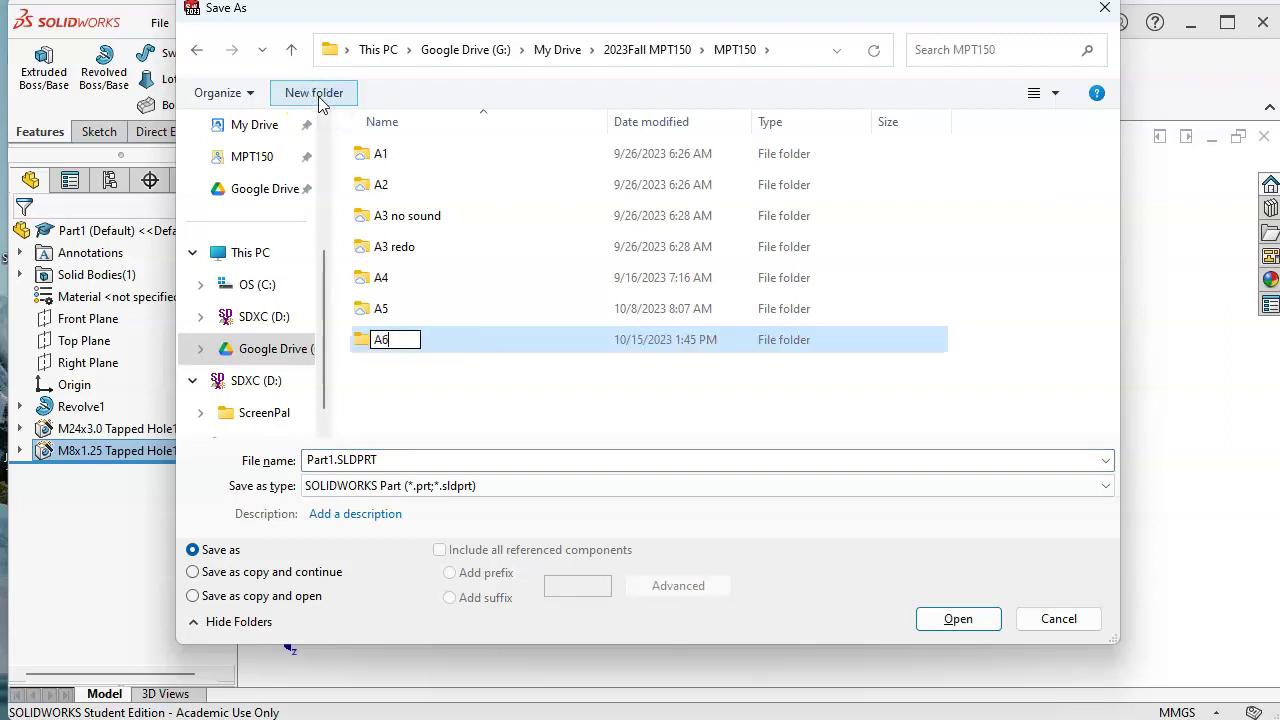
key("Return")
double_click(443, 350)
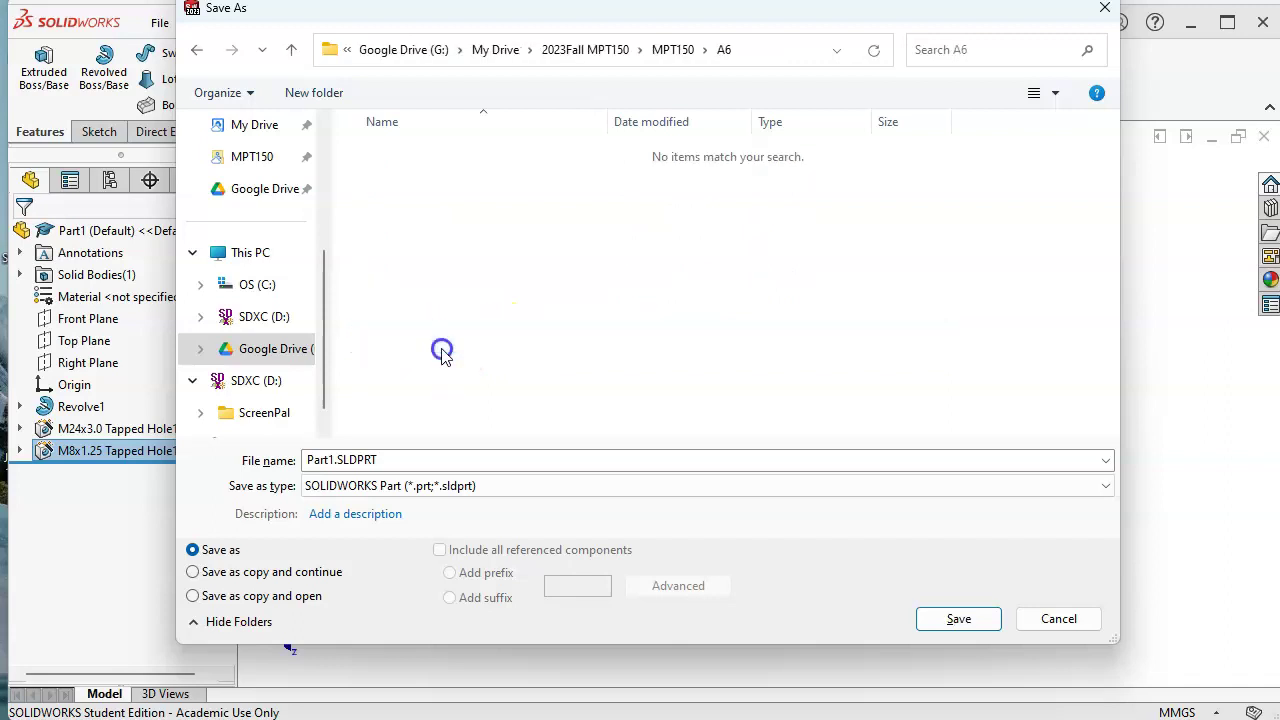
double_click(371, 460)
type("PC Base Chamber")
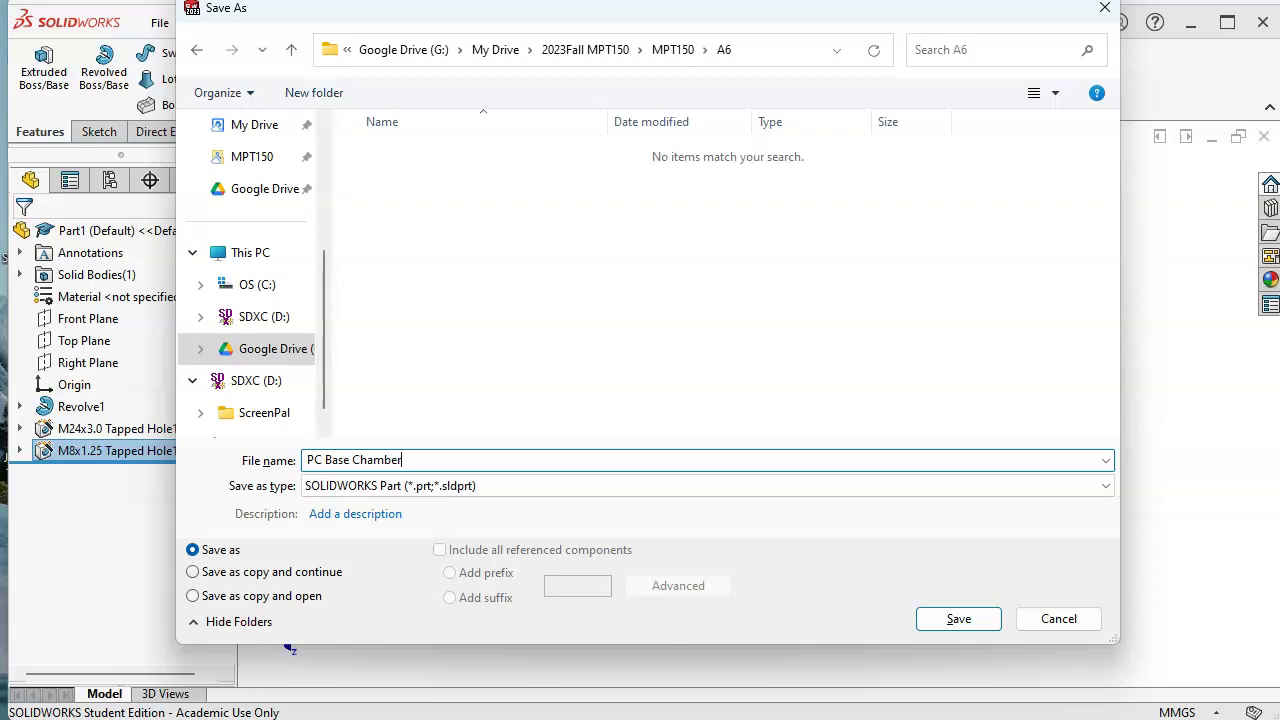
left_click(955, 620)
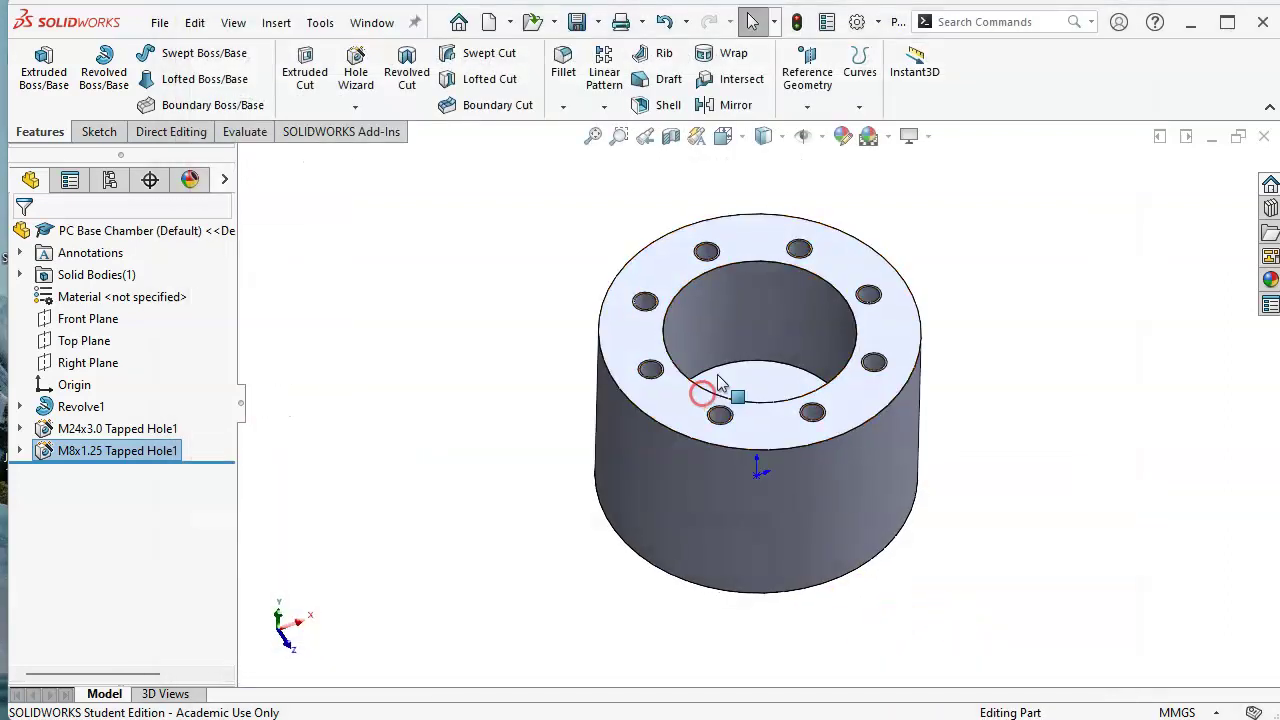
Create a new part from the Part Metric template and sketch on its Front Plane
middle_click_drag(728, 368, 745, 322)
left_click(65, 455)
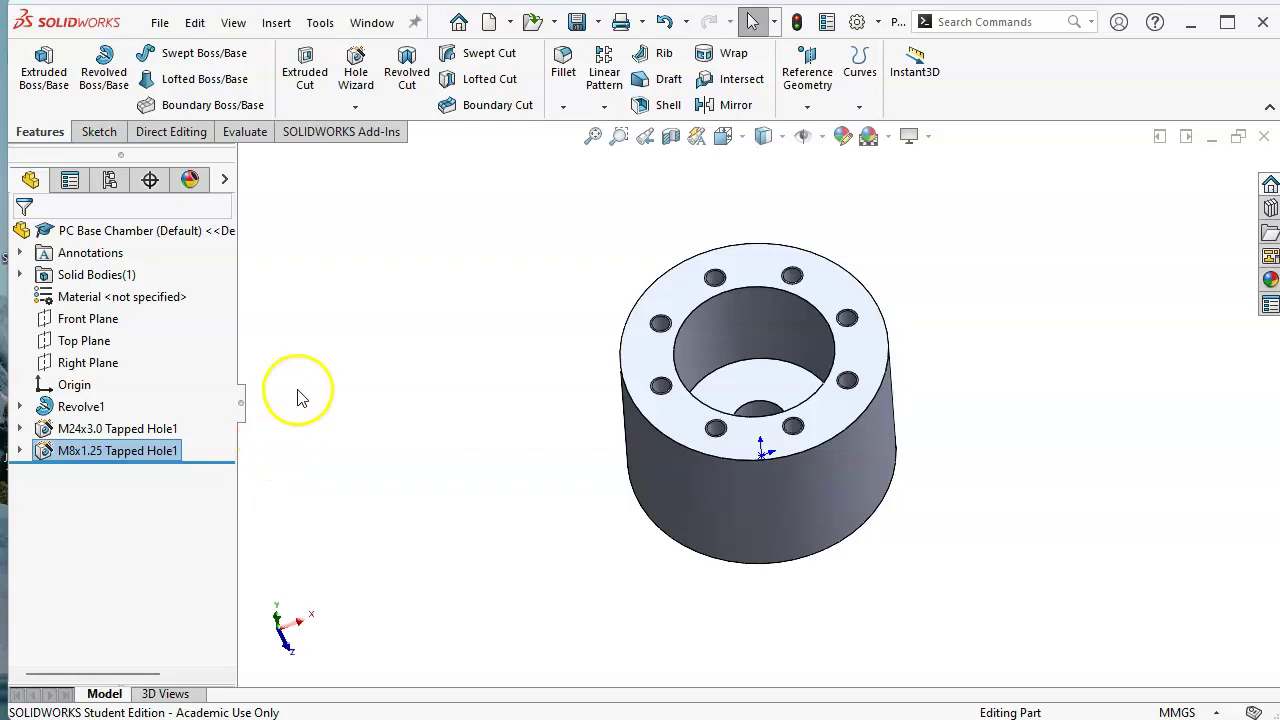
left_click(160, 24)
left_click(170, 52)
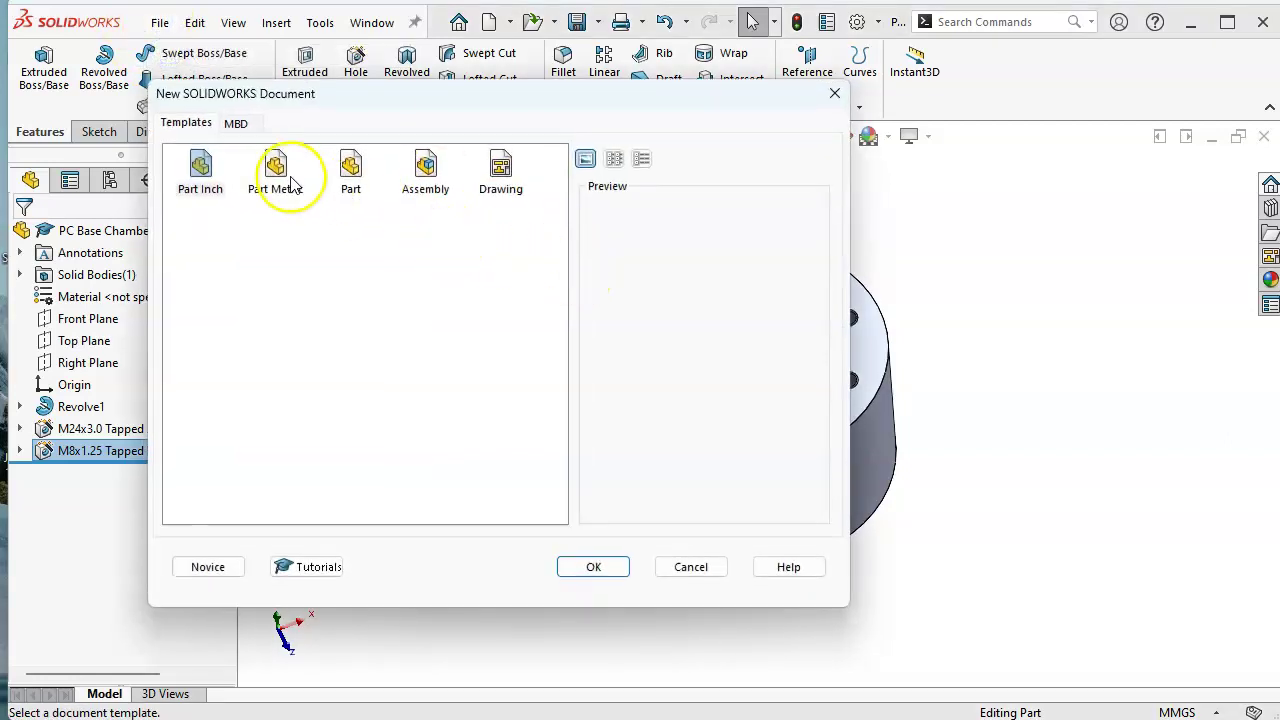
double_click(290, 180)
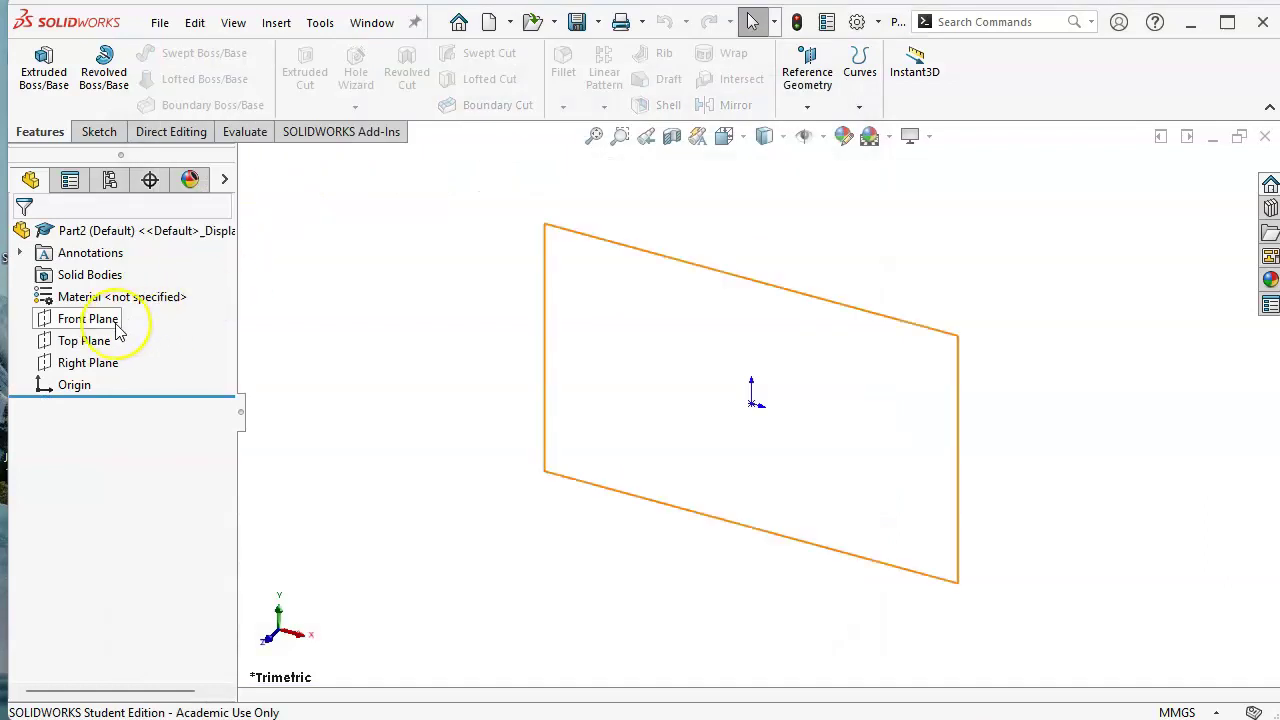
left_click(117, 330)
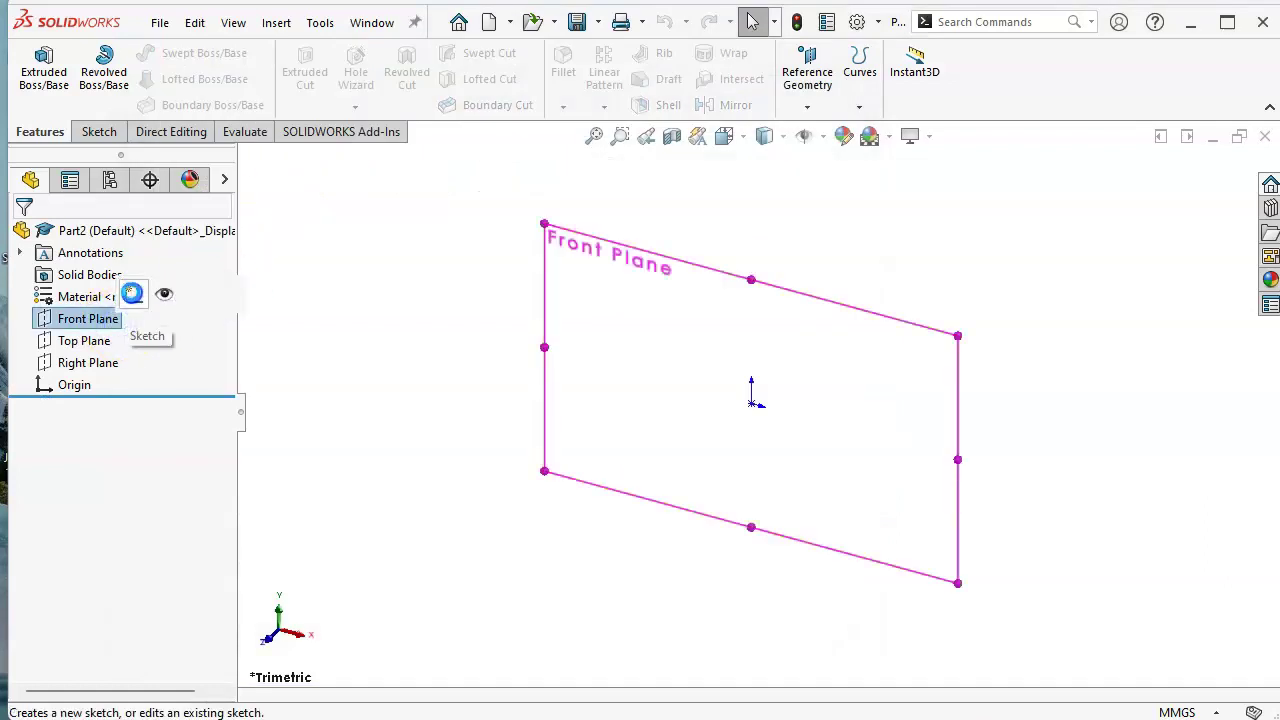
left_click(129, 291)
Place an infinite vertical centerline through the origin
left_click(157, 53)
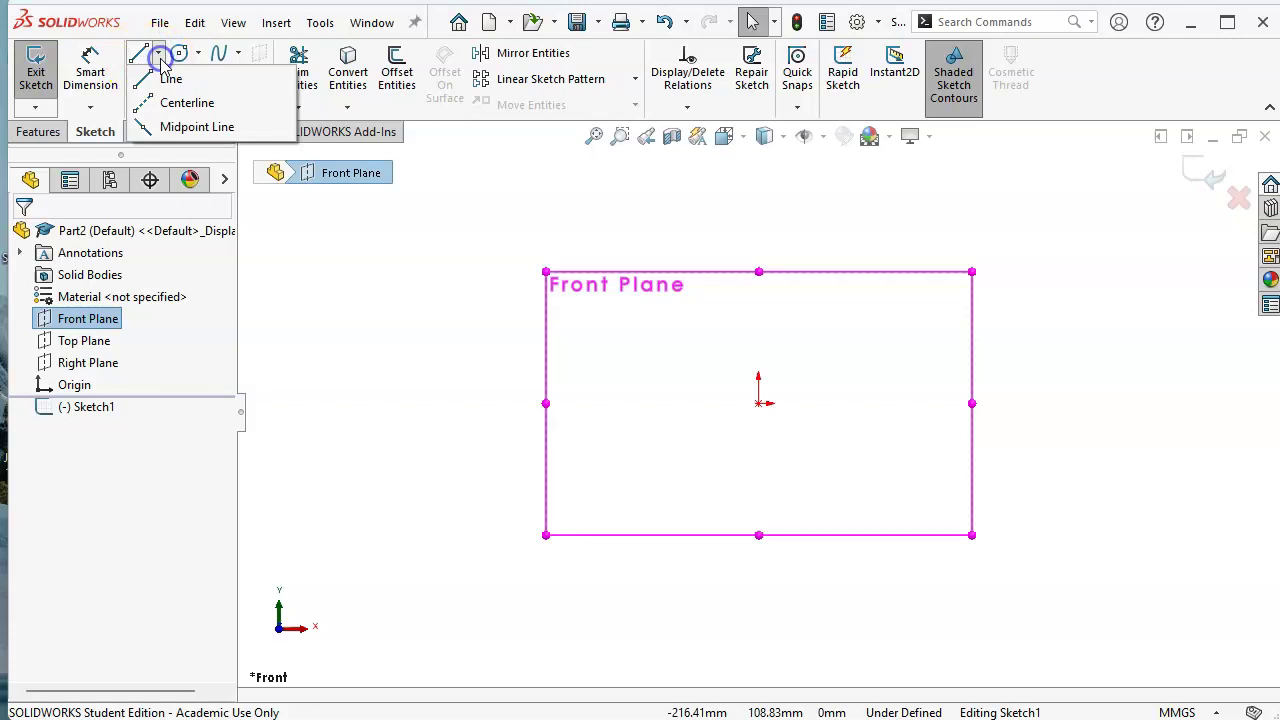
left_click(172, 102)
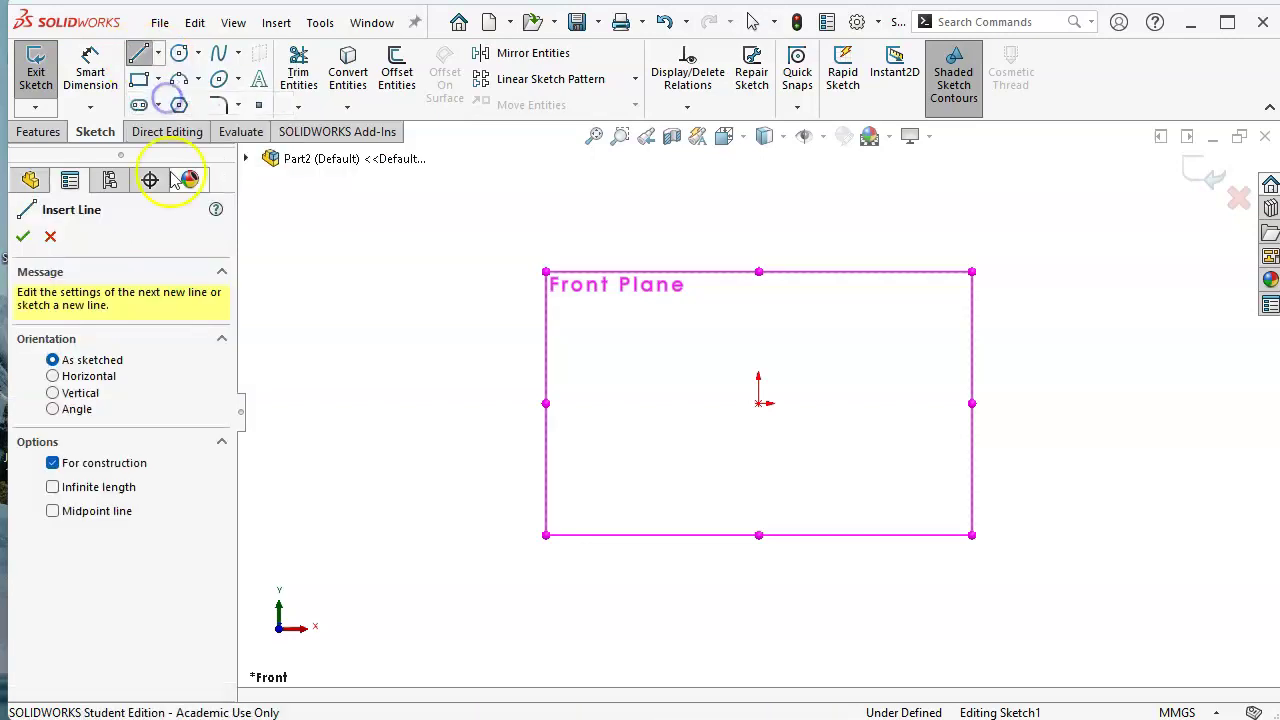
left_click(98, 393)
left_click(88, 487)
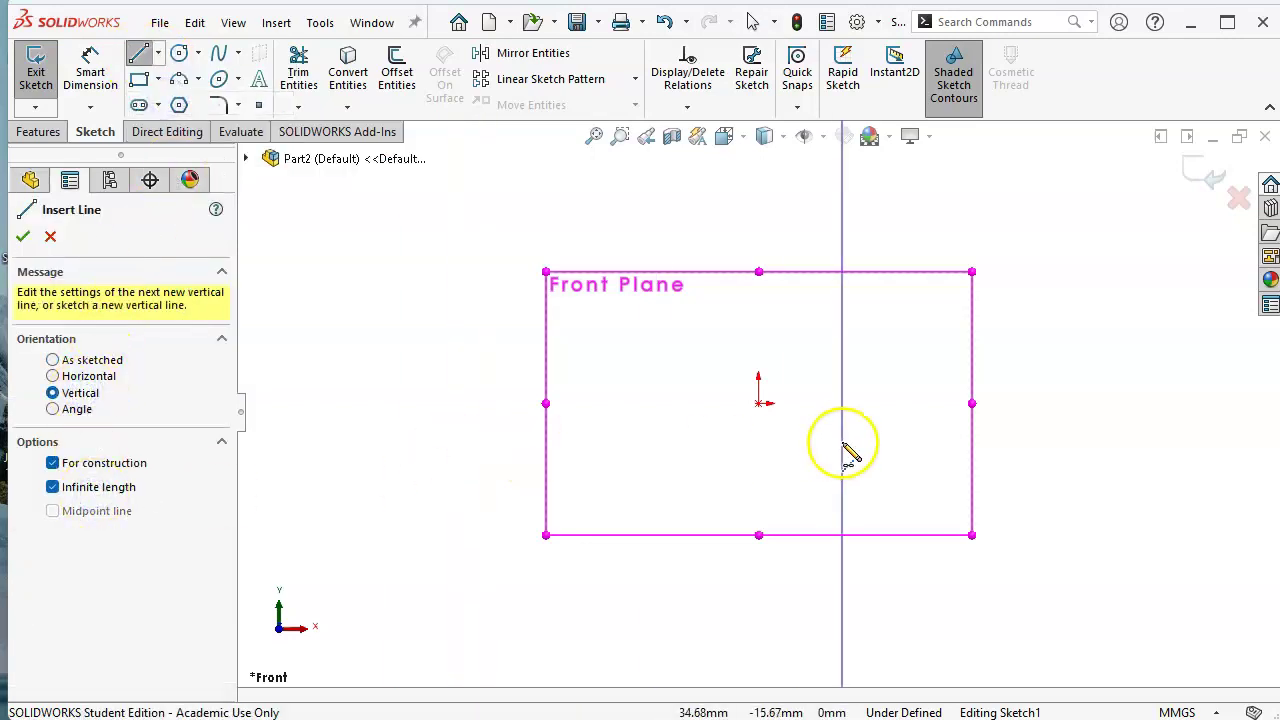
left_click(760, 403)
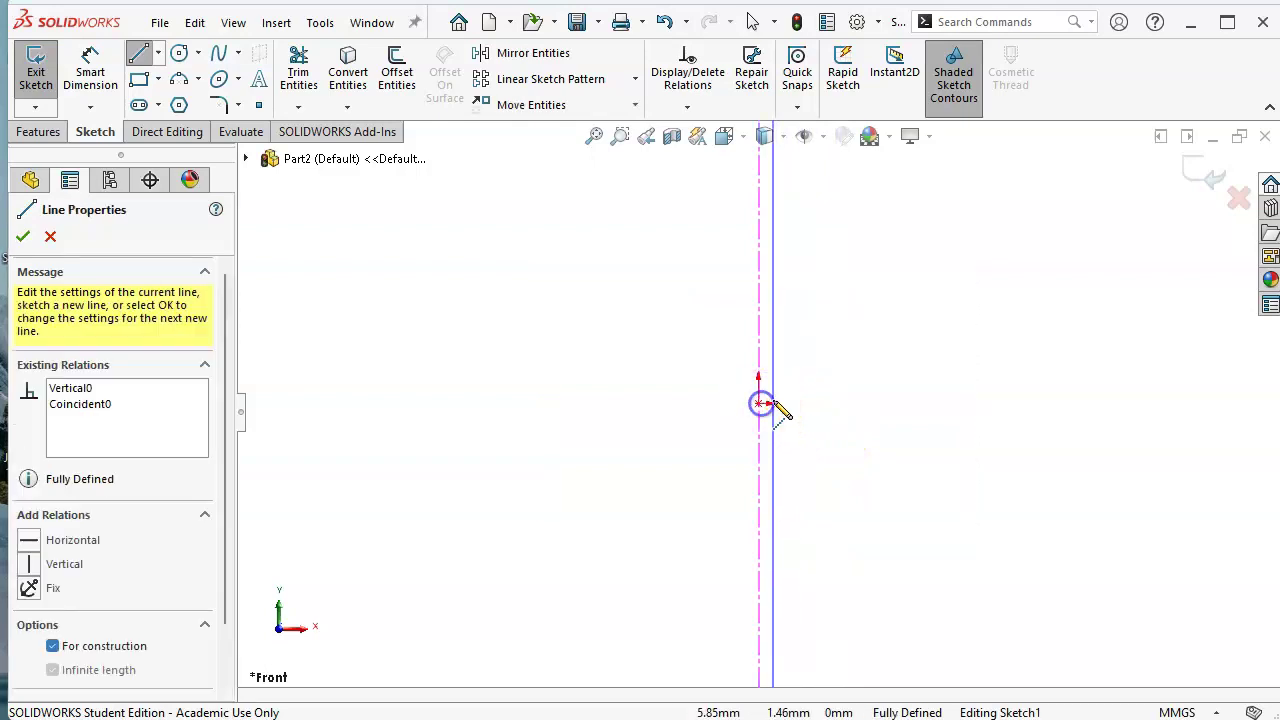
left_click(12, 258)
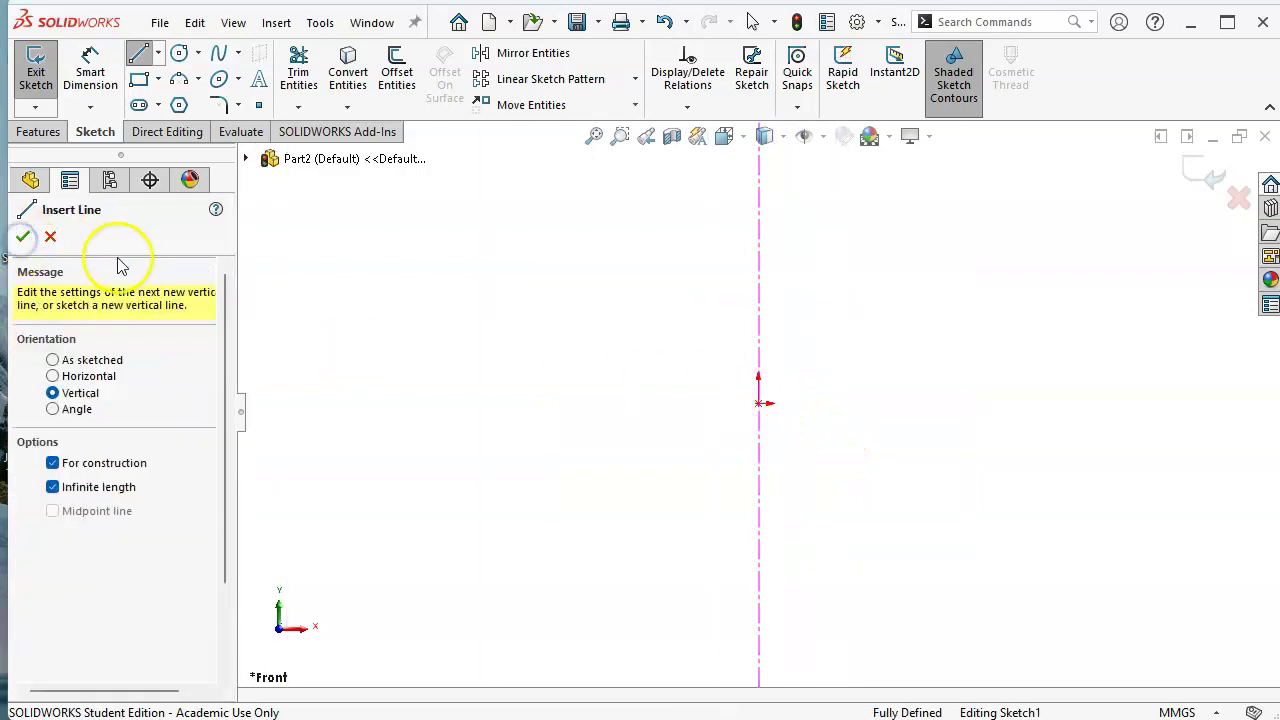
Draw a corner rectangle to the right of the centerline
left_click(139, 77)
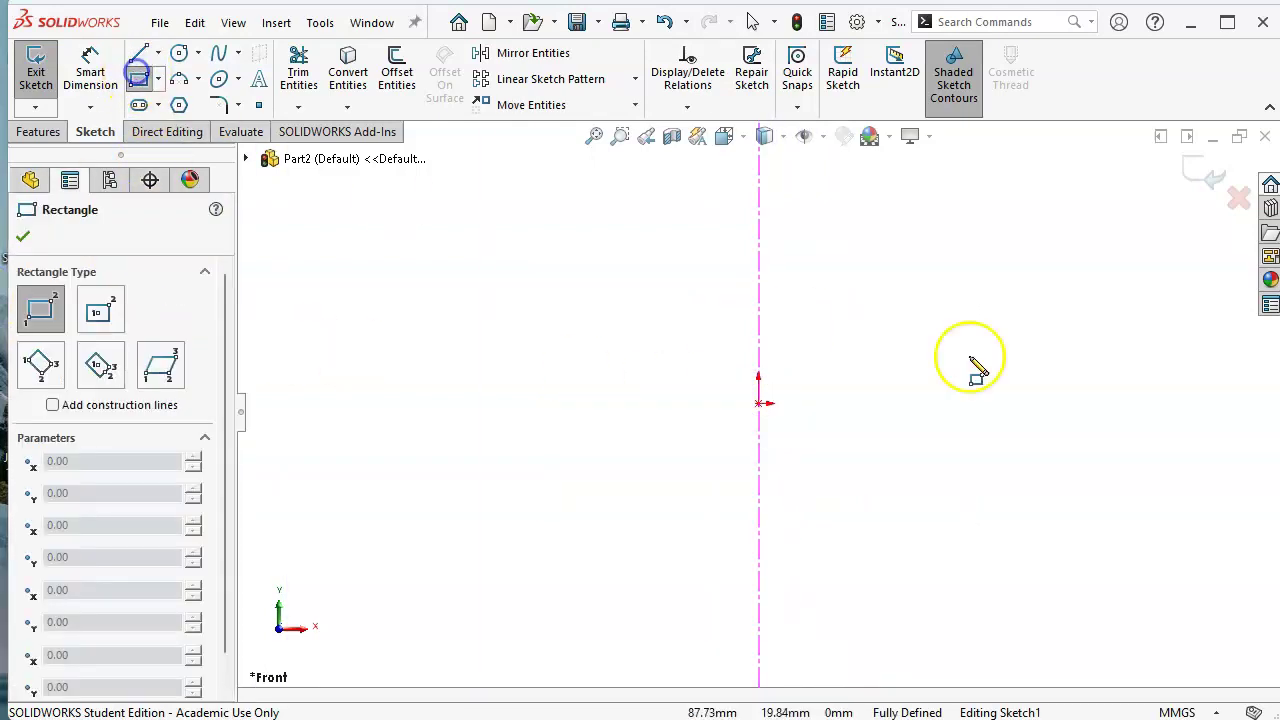
left_click(884, 403)
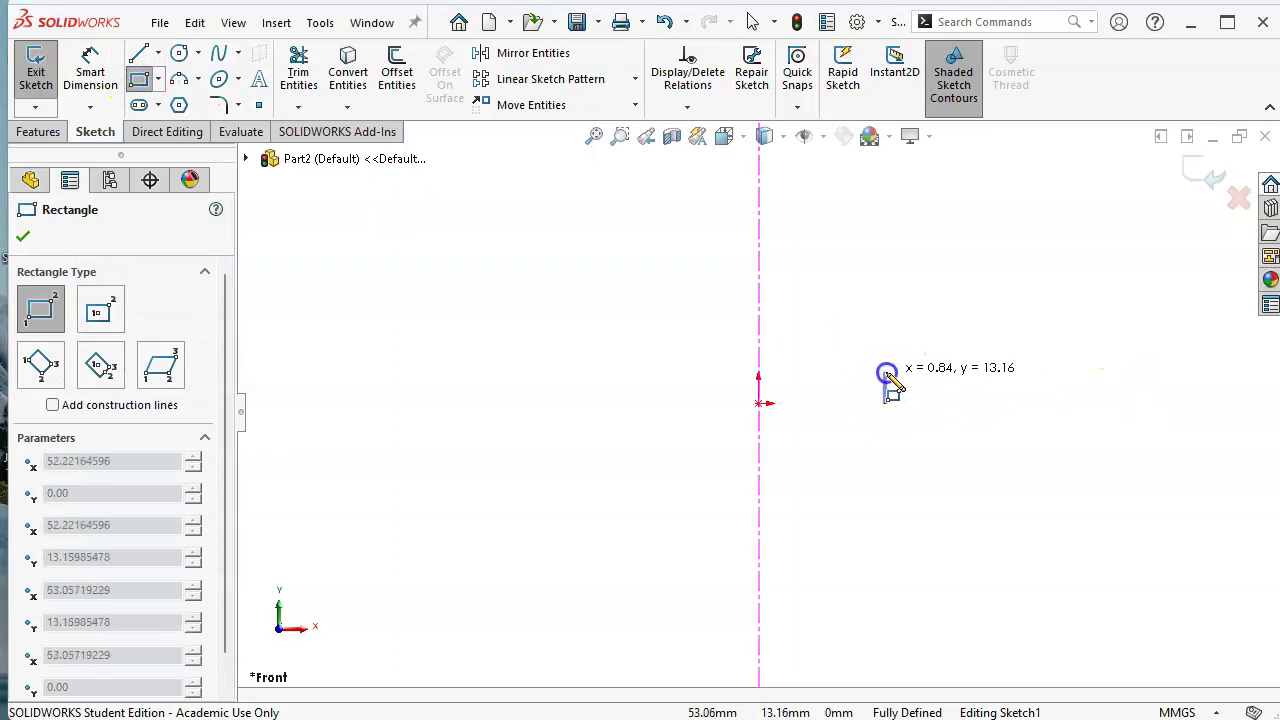
left_click(965, 378)
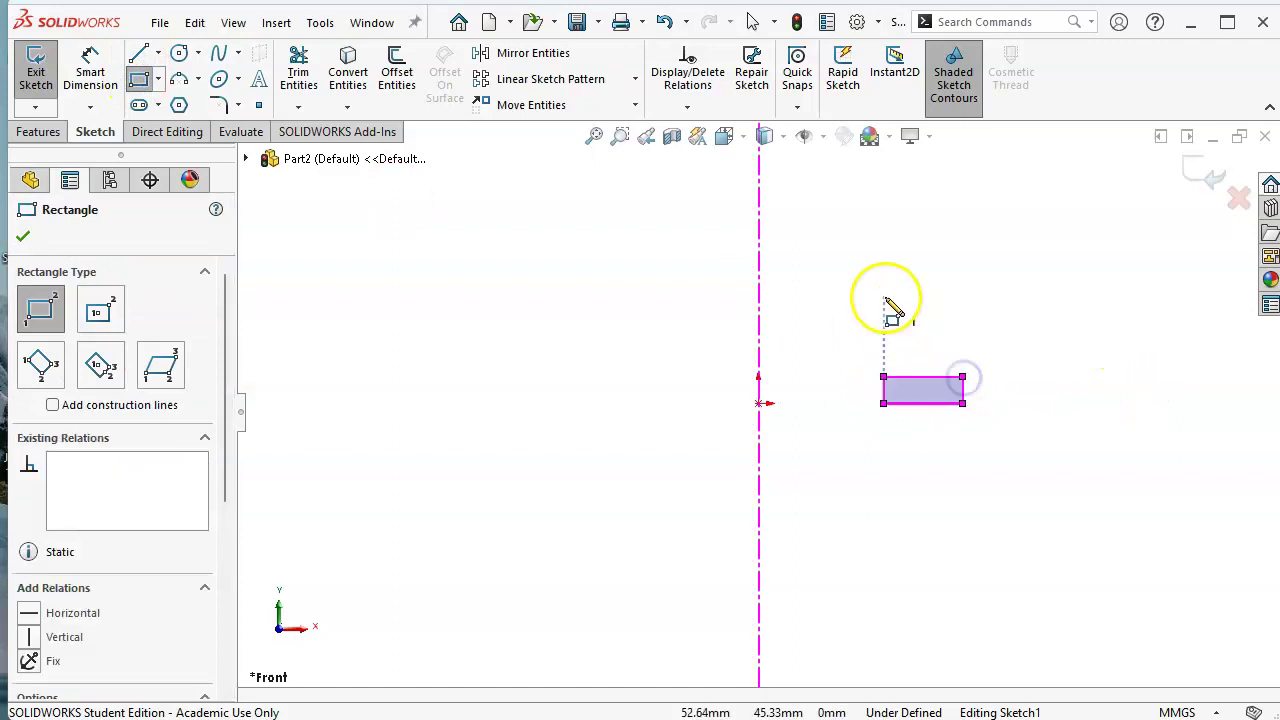
right_click(891, 300)
Dimension the rectangle's left edge across the centerline as a 60 mm diameter
left_click(1085, 267)
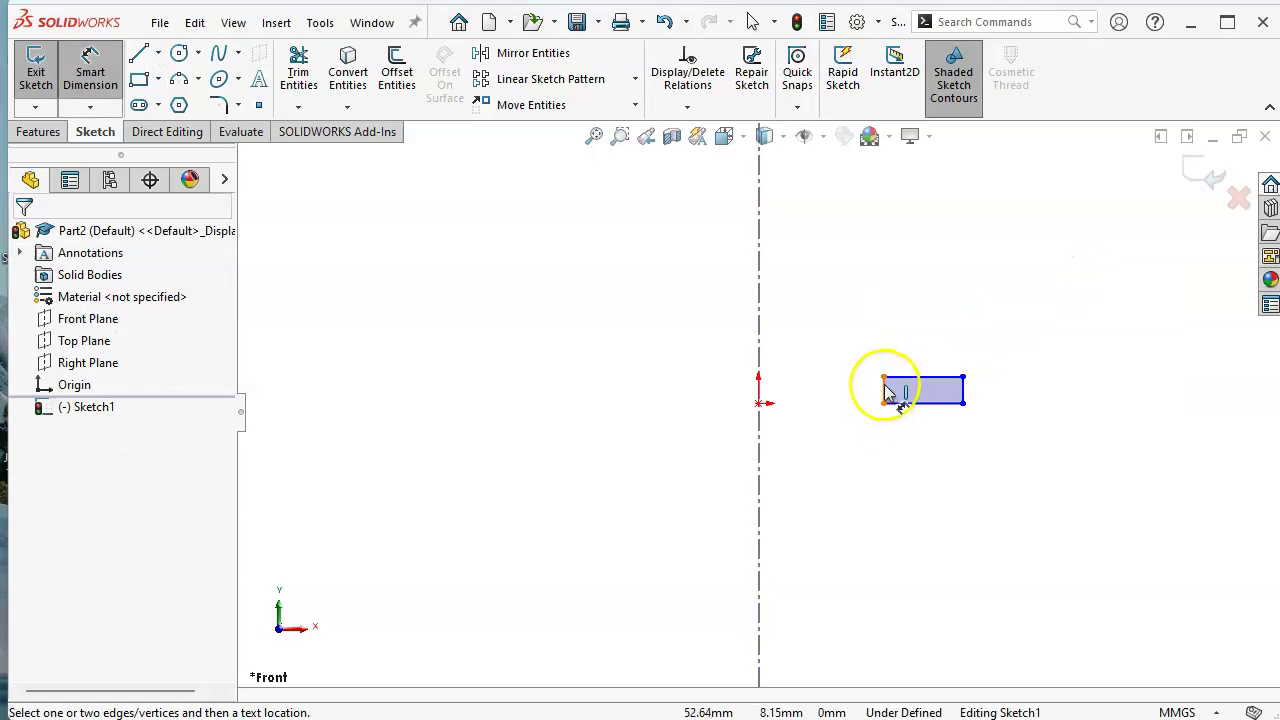
left_click(886, 398)
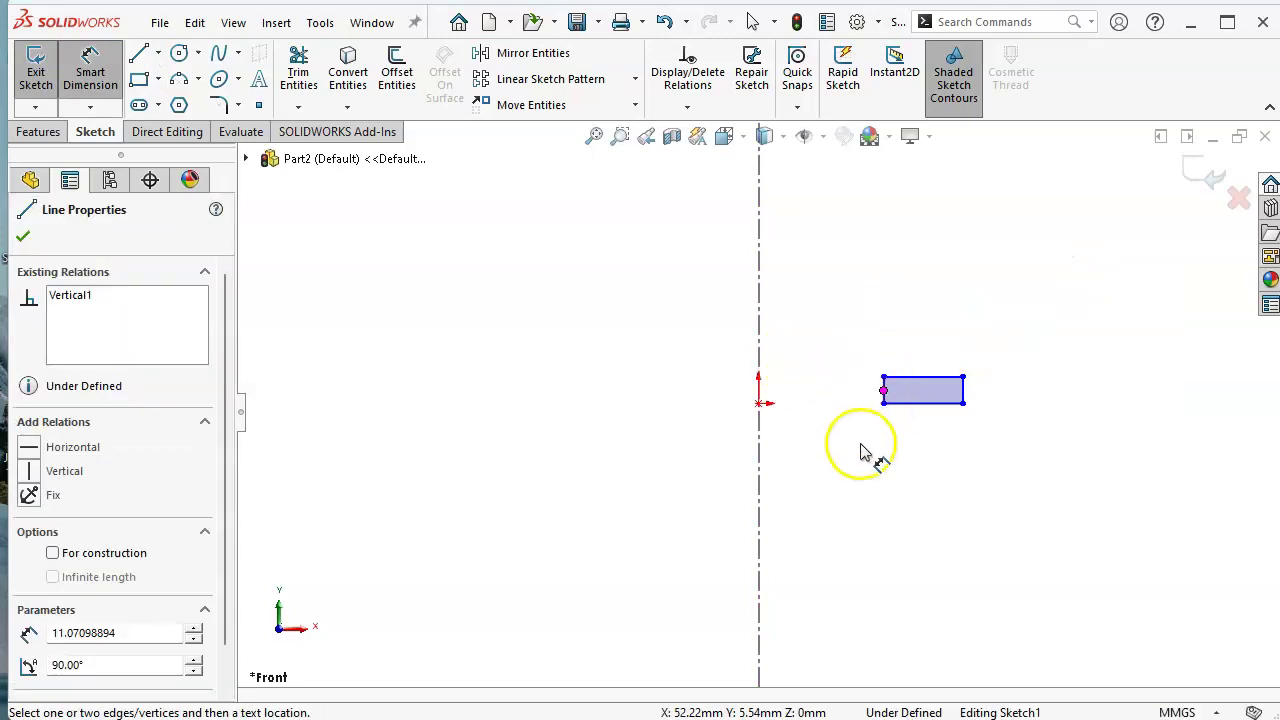
scroll(862, 452, "down", 2)
scroll(862, 445, "down", 1)
key("Escape")
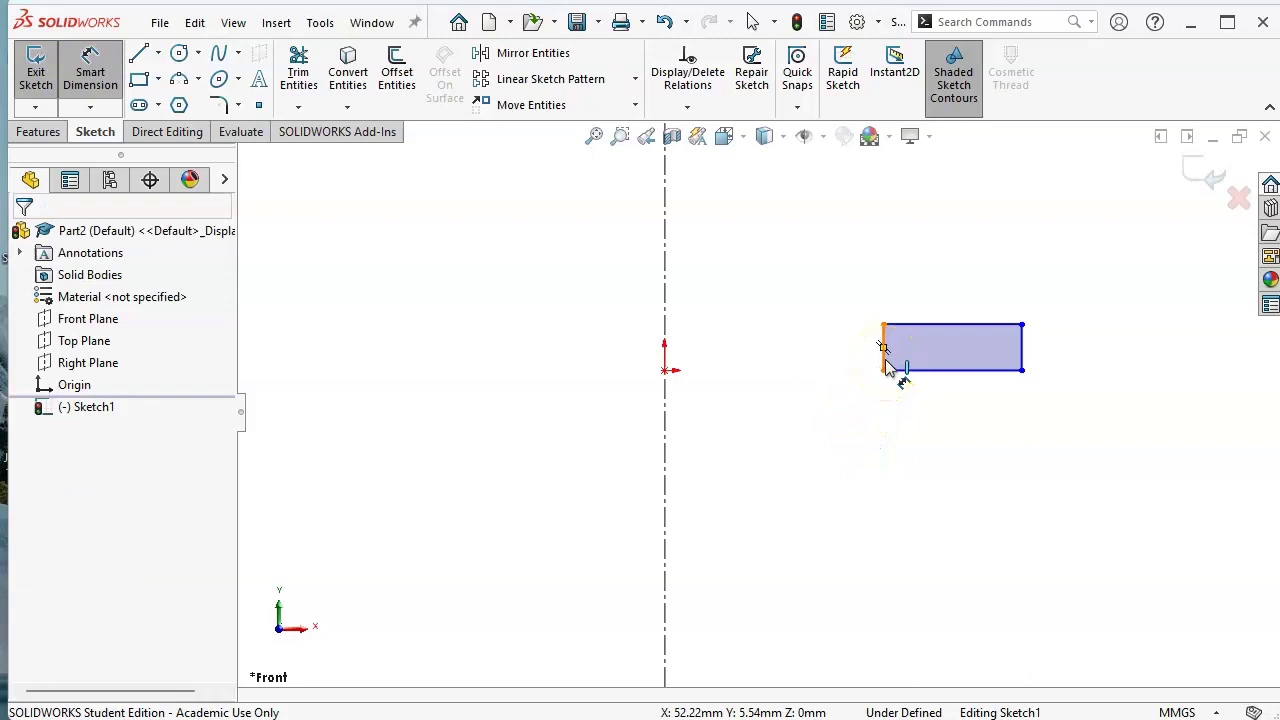
left_click(885, 362)
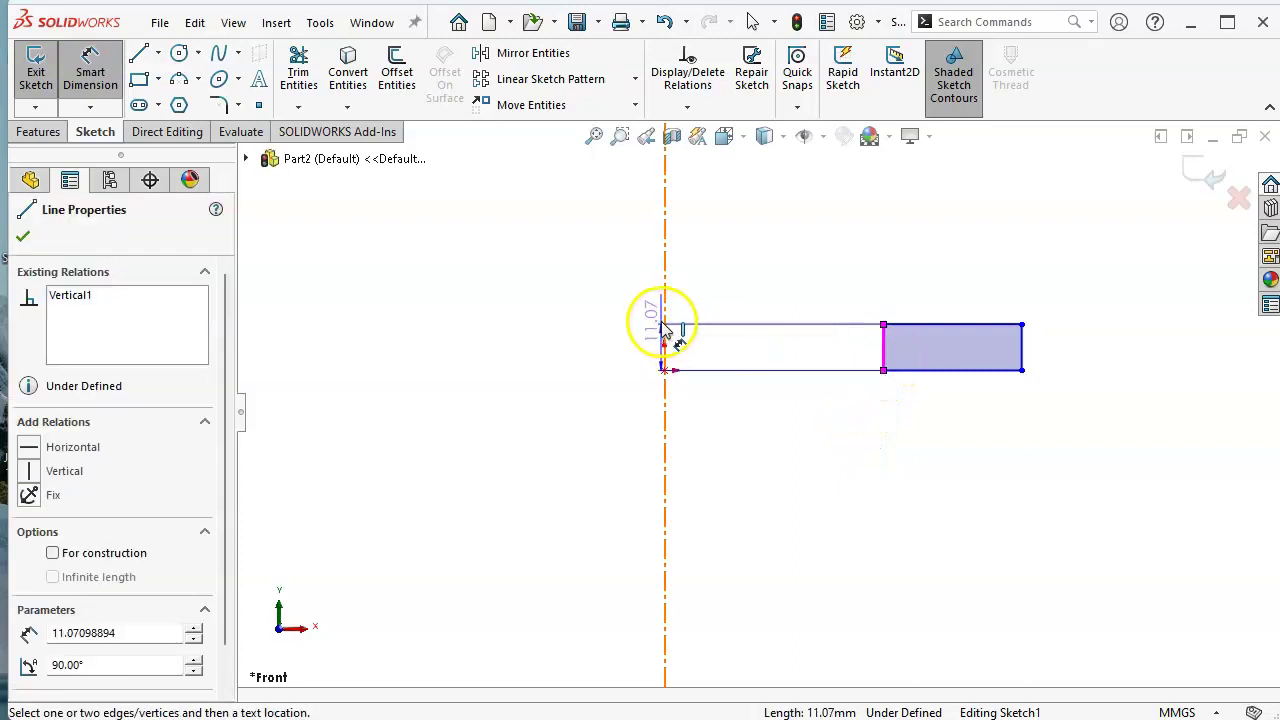
left_click(665, 344)
left_click(610, 457)
type("60")
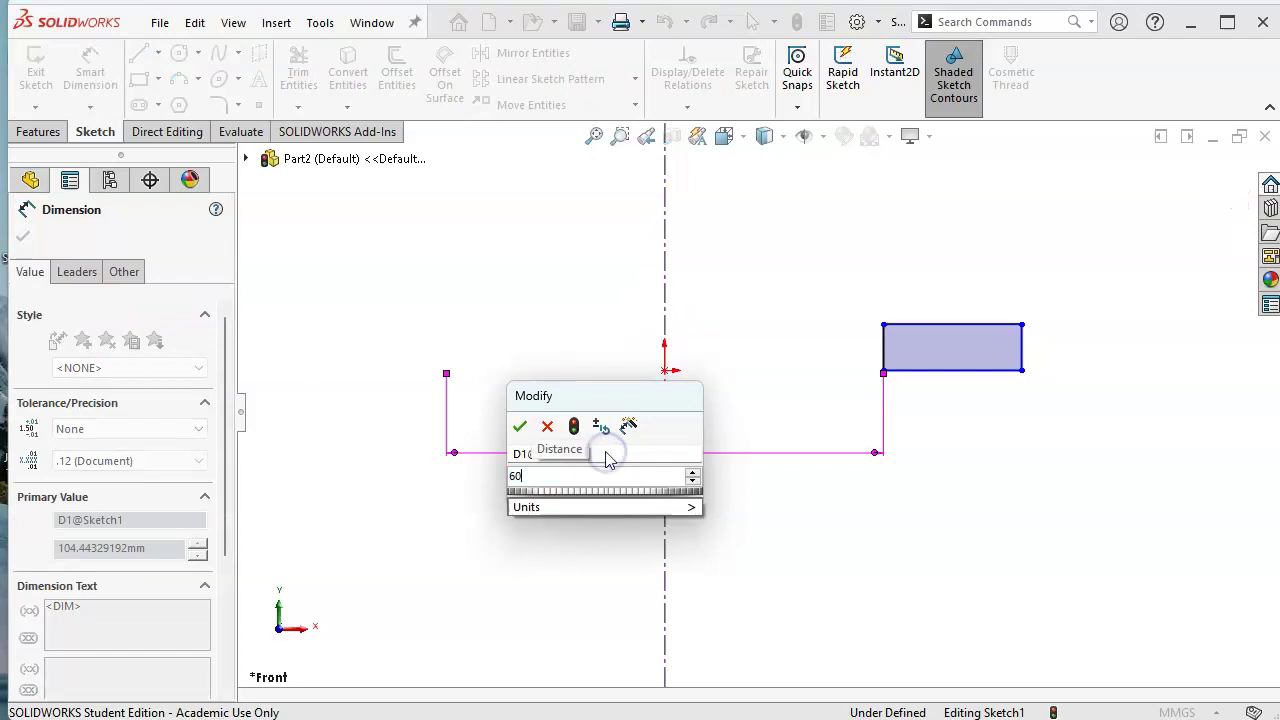
key("Return")
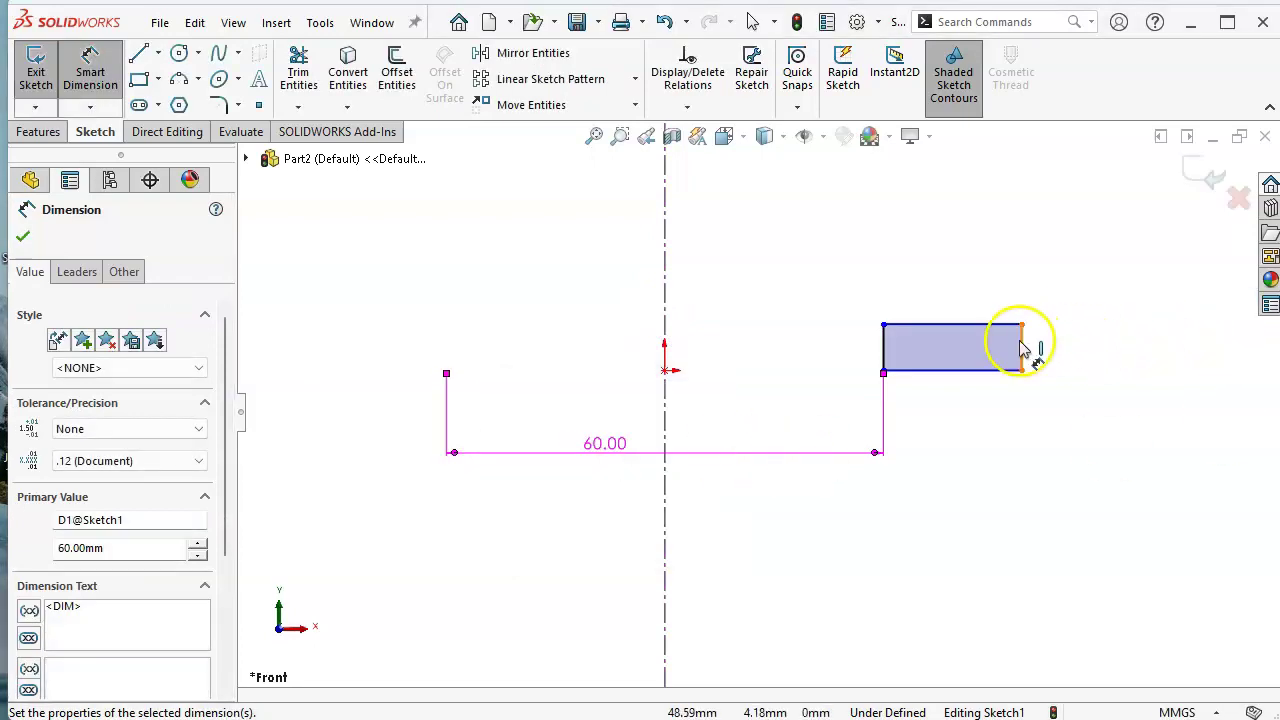
Dimension the right edge as a 100 mm diameter and the rectangle height as 3 mm
left_click(1017, 347)
left_click(665, 520)
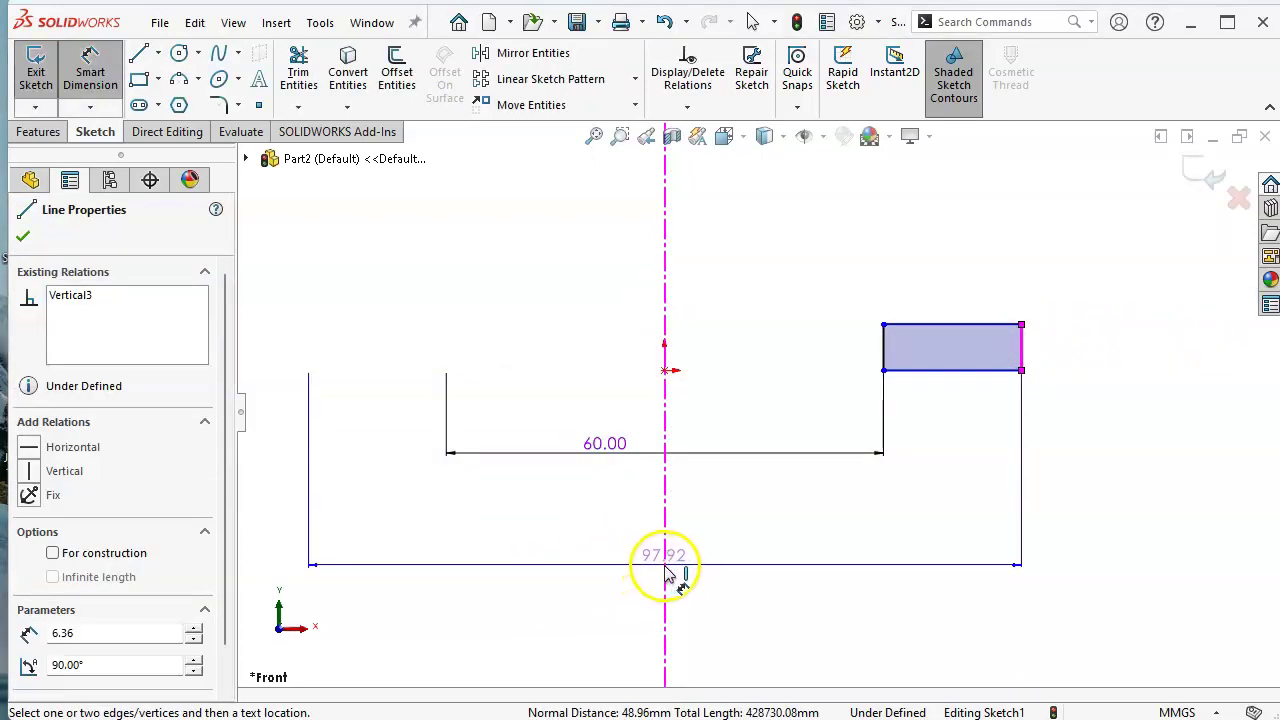
left_click(597, 600)
type("100")
key("Return")
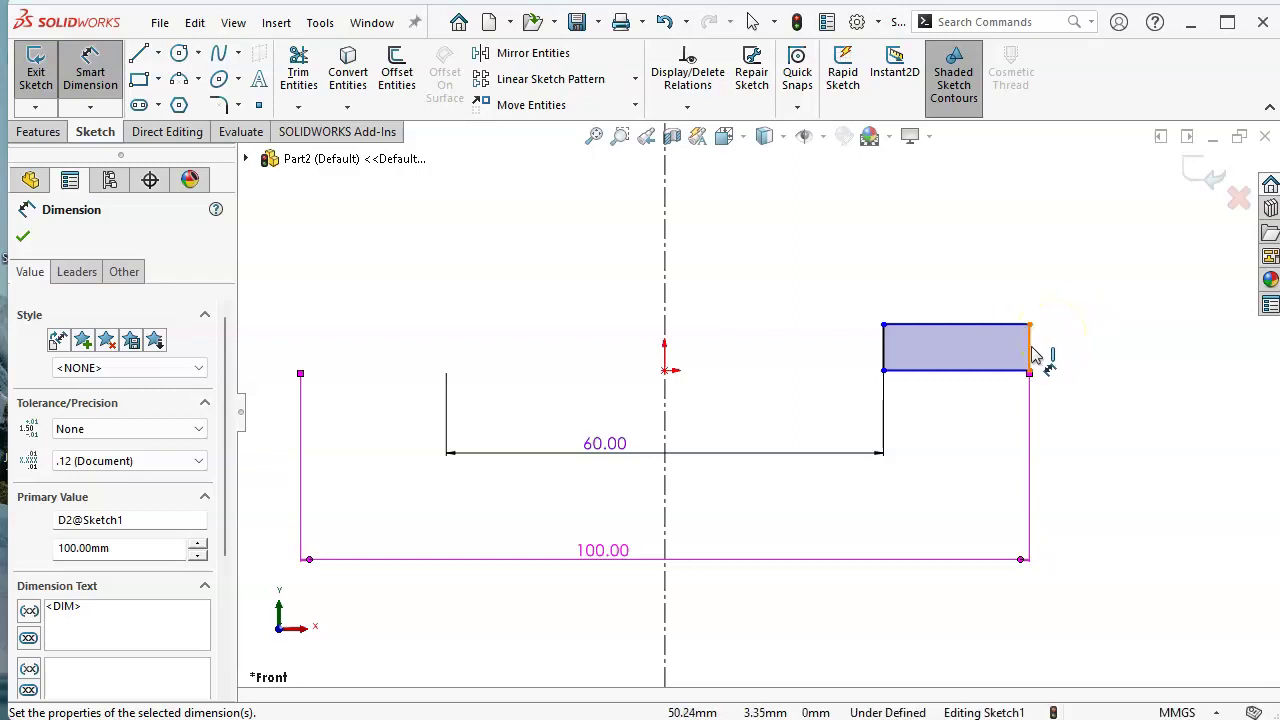
left_click(1031, 350)
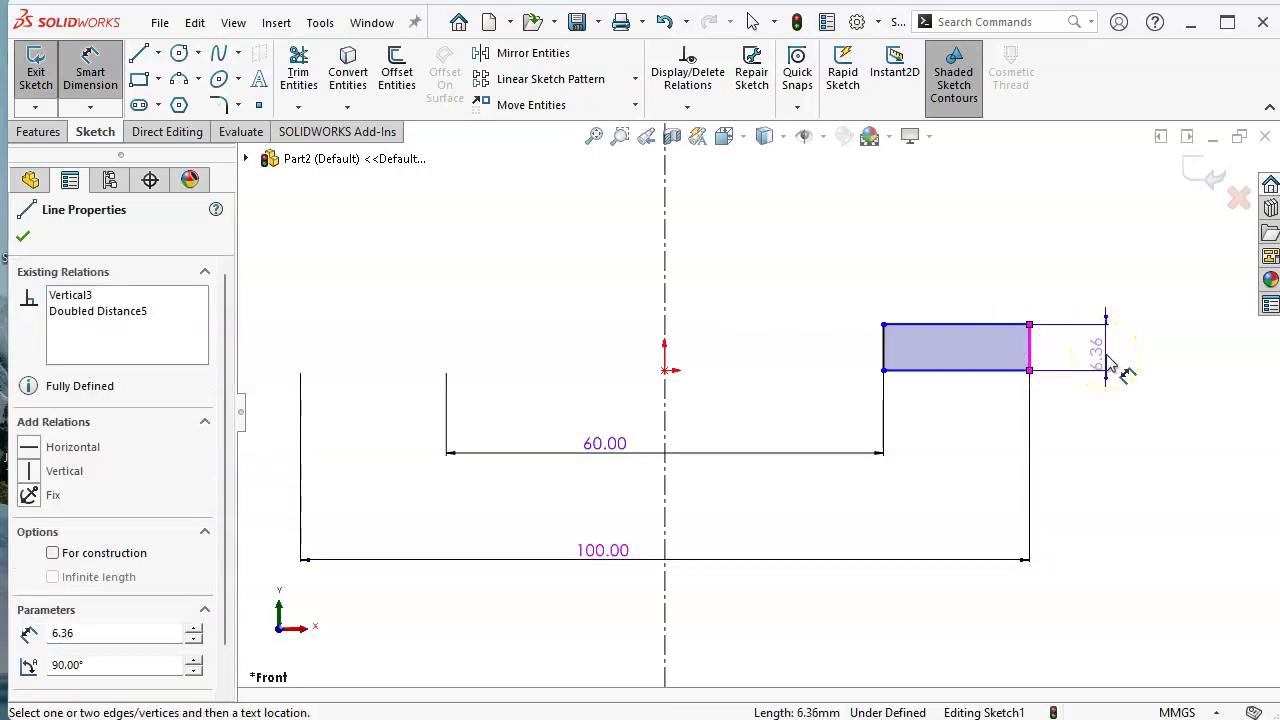
left_click(1112, 395)
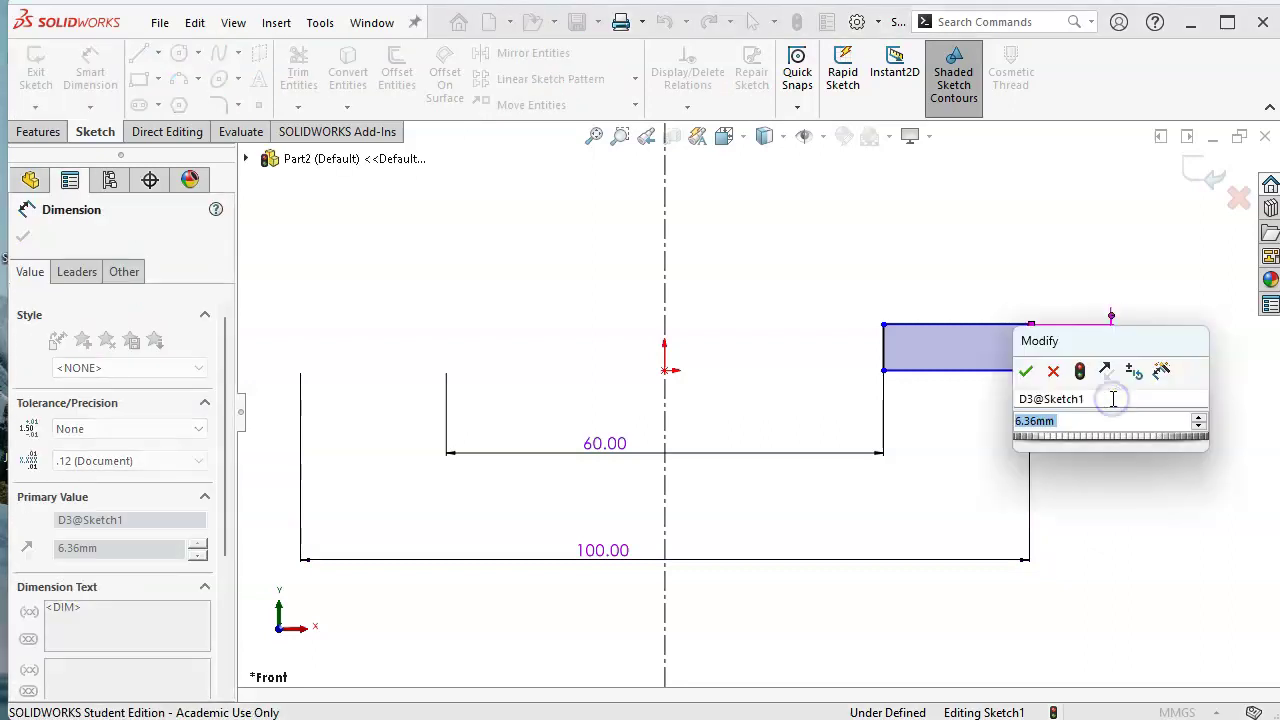
type("3")
key("Return")
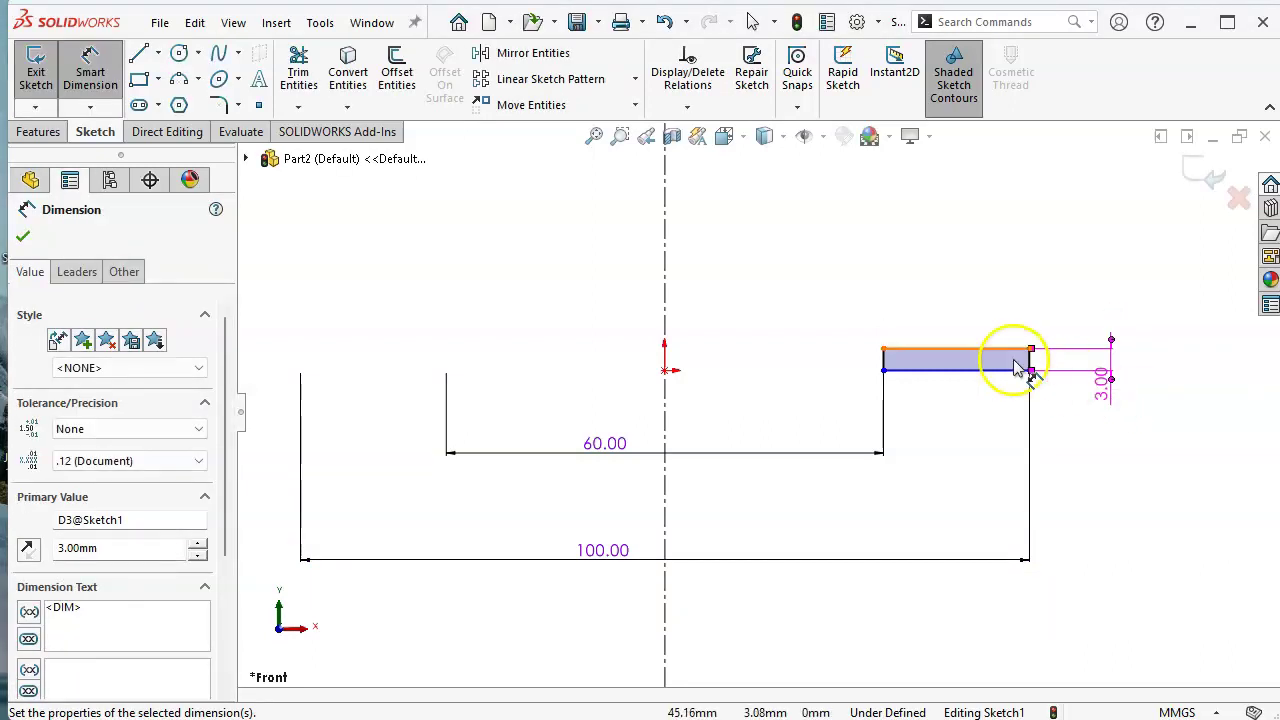
Relate the rectangle's bottom edge and corner to the origin until the sketch is fully defined
right_click(914, 250)
left_click(962, 306)
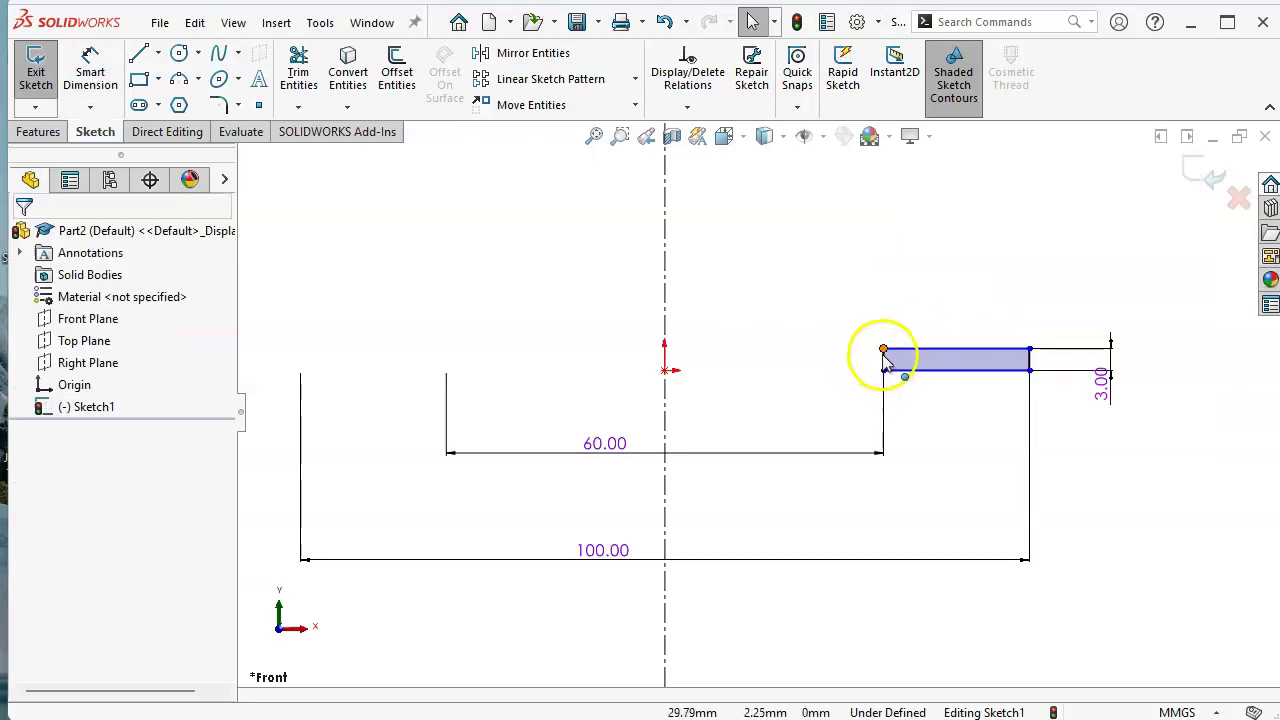
left_click_drag(884, 371, 888, 338)
left_click(908, 355)
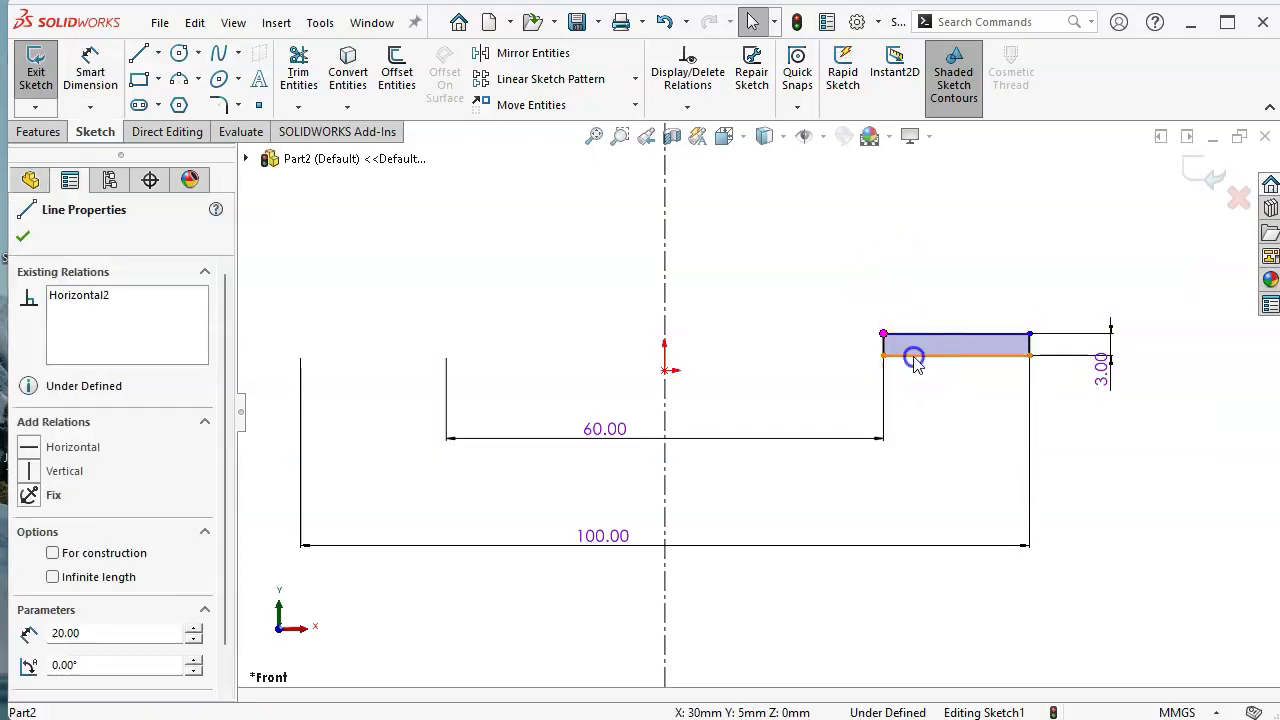
left_click(665, 370, "ctrl")
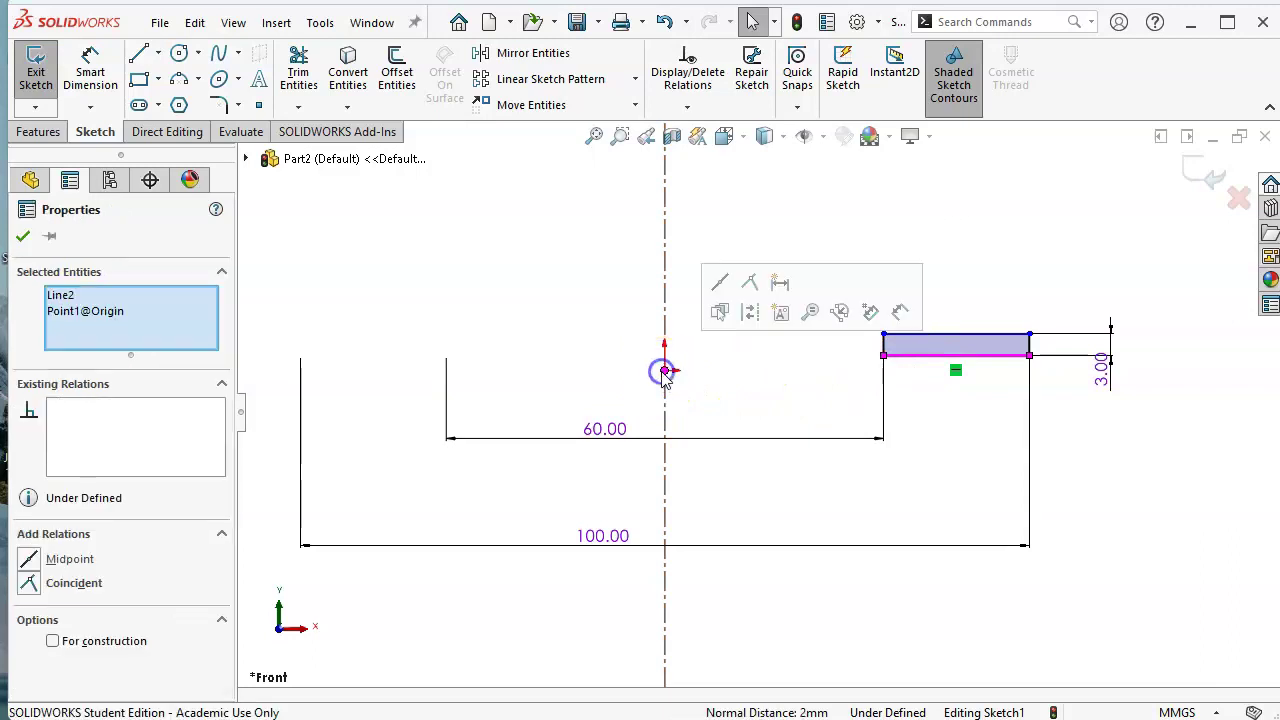
left_click(750, 283)
left_click(769, 224)
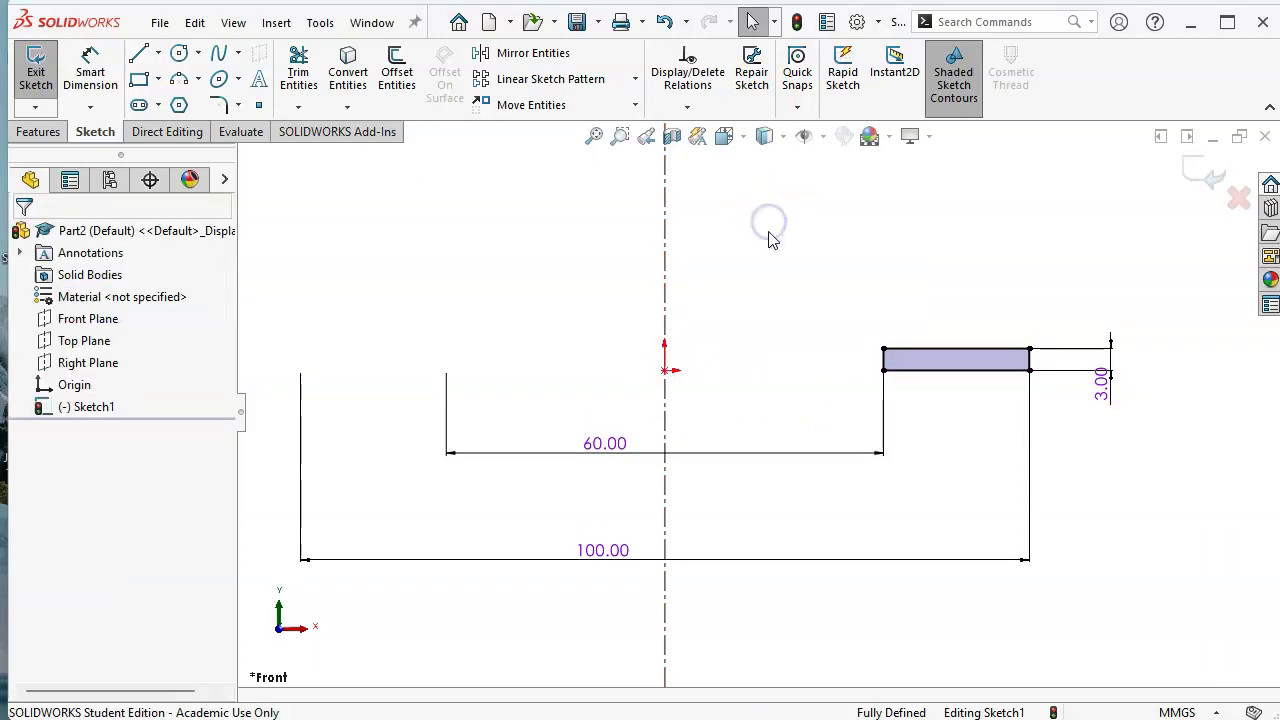
left_click(883, 372)
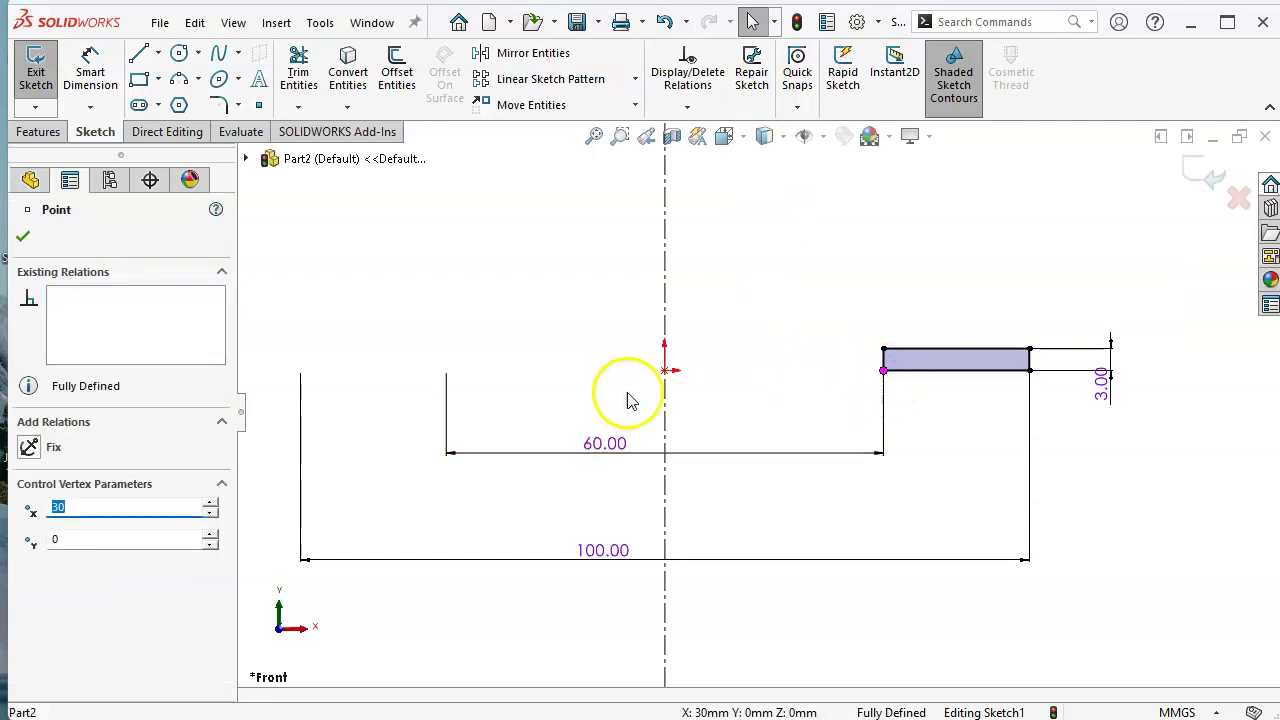
left_click(665, 372, "ctrl")
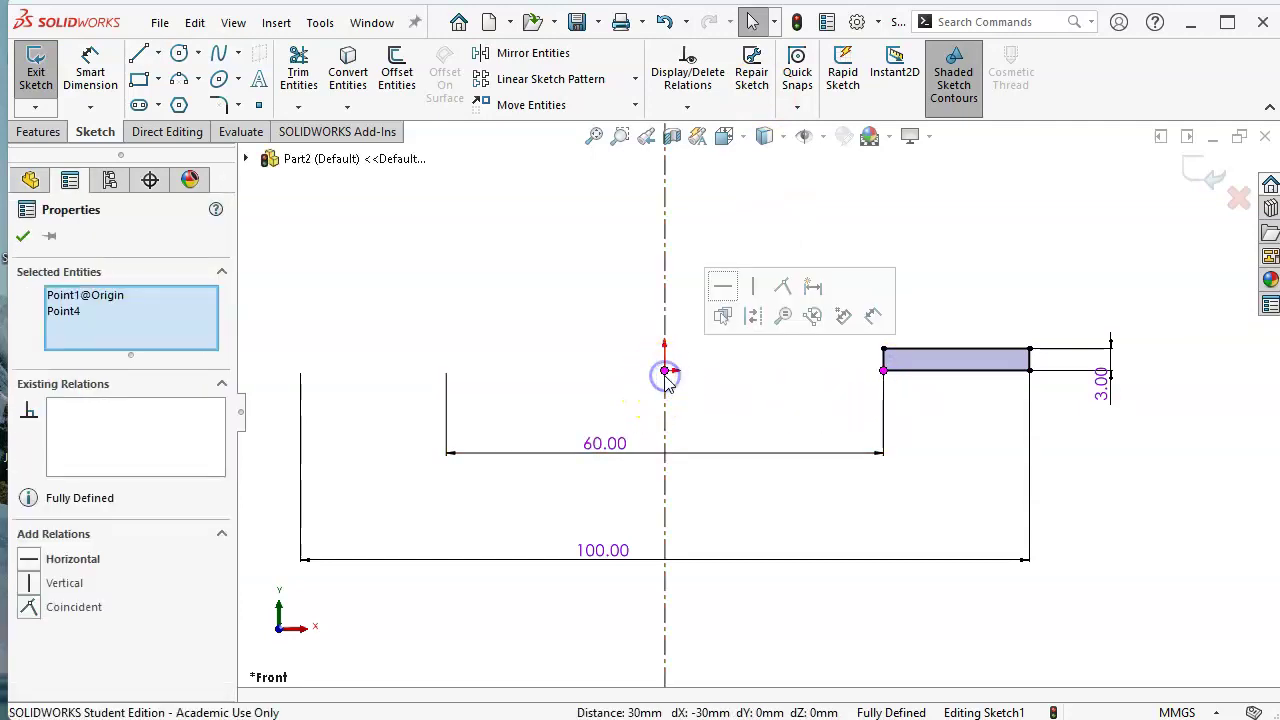
left_click(746, 376)
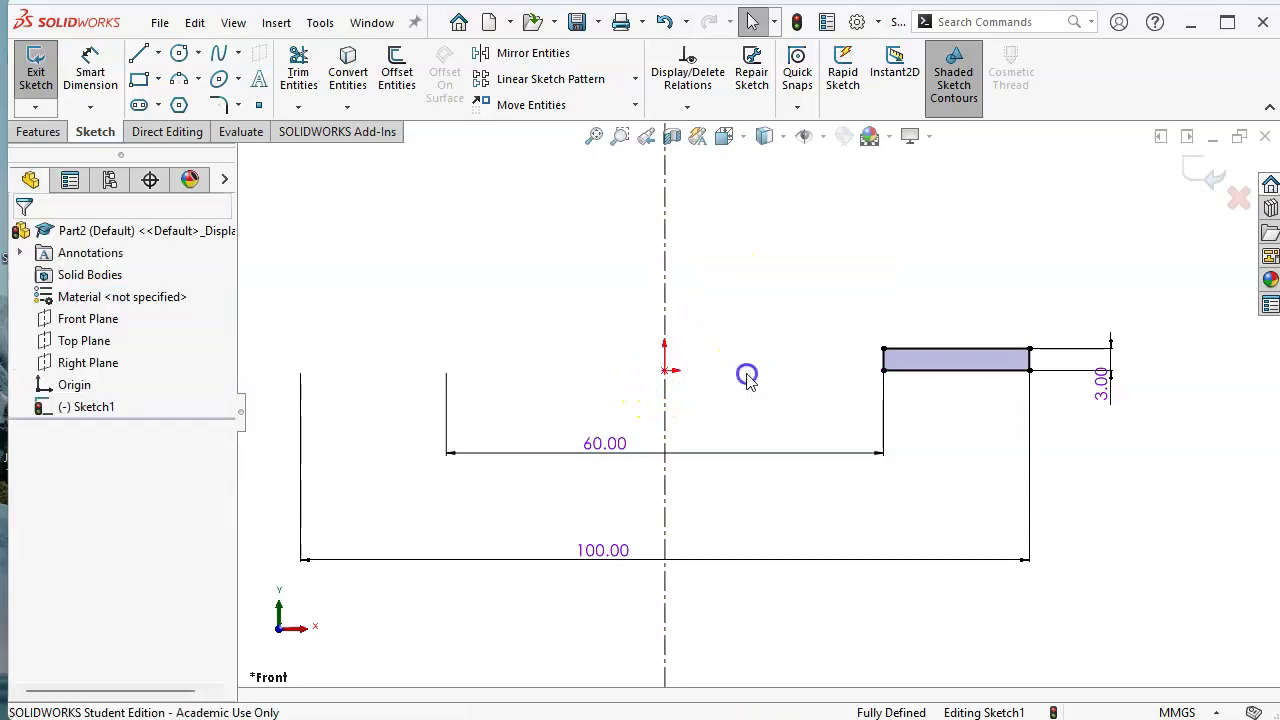
Revolve the profile about the centerline into Revolve1, a thin flat ring
left_click(40, 131)
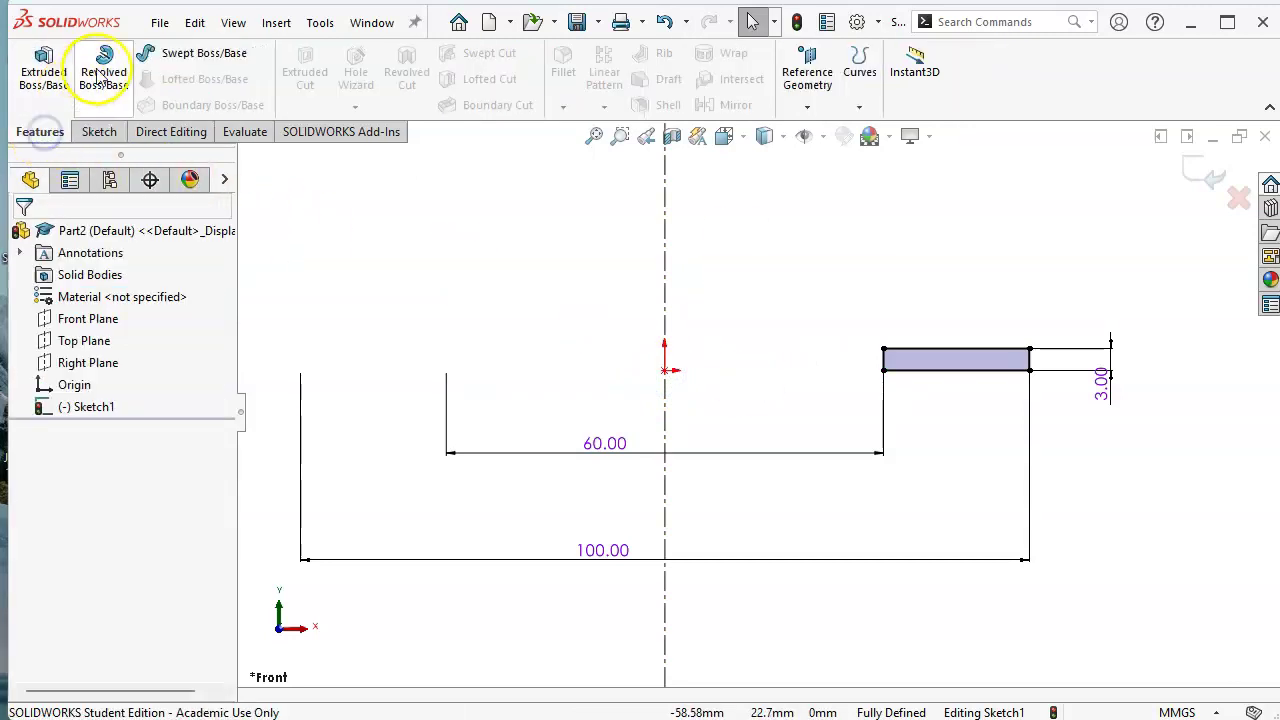
left_click(103, 72)
left_click(22, 236)
scroll(649, 300, "up", 3)
mouse_move(603, 194)
middle_mouse_down()
mouse_move(603, 236)
mouse_move(608, 197)
middle_mouse_up()
Switch to PC Base Chamber and select its M8x1.25 Tapped Hole1 feature
left_click(372, 22)
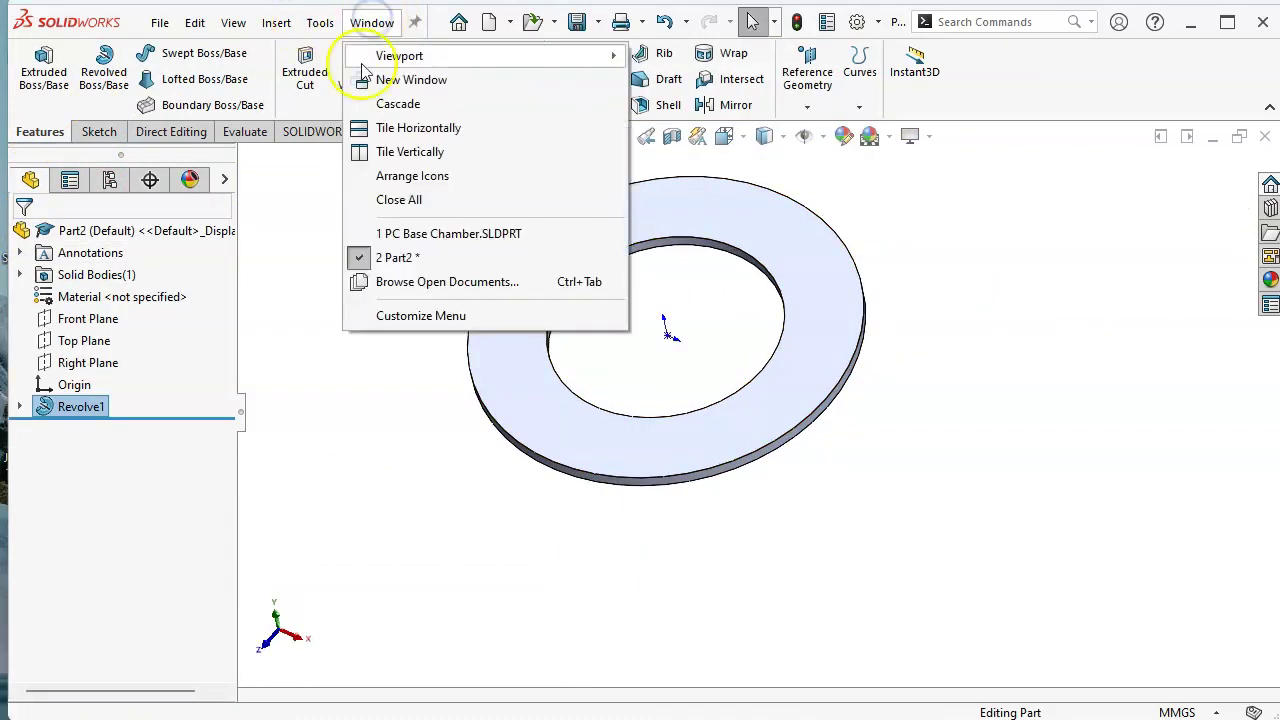
left_click(414, 233)
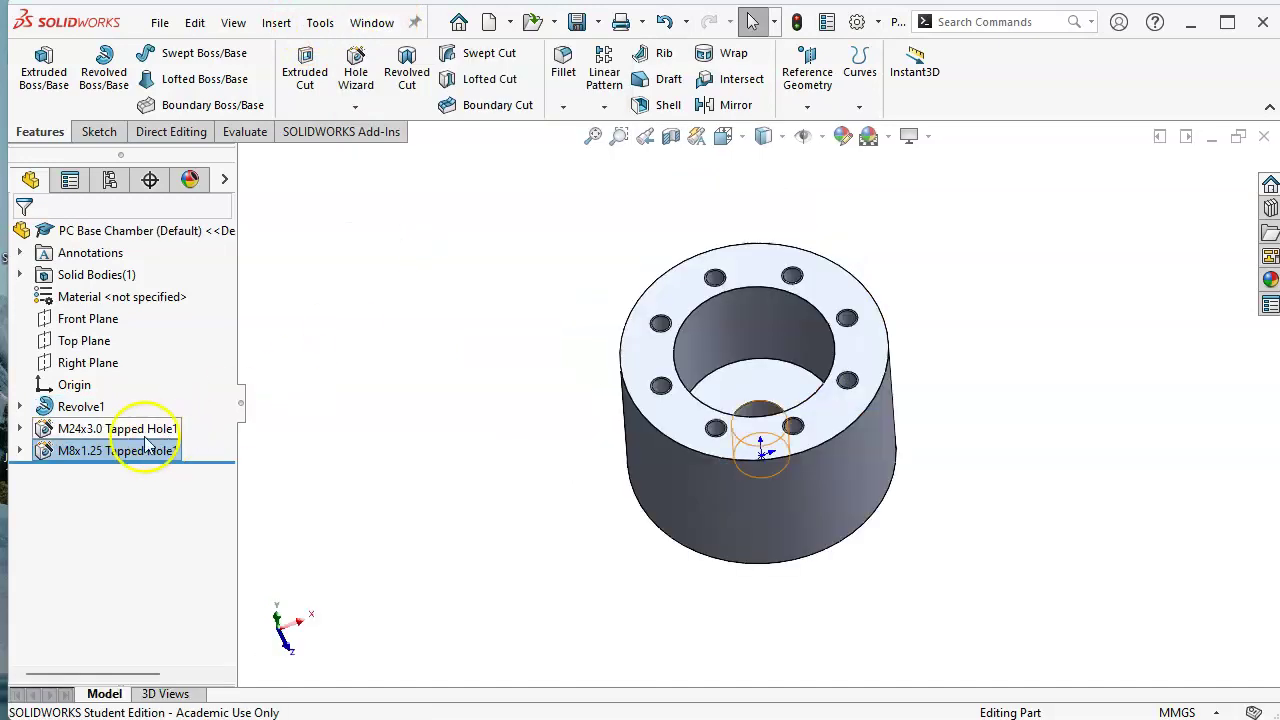
left_click(414, 434)
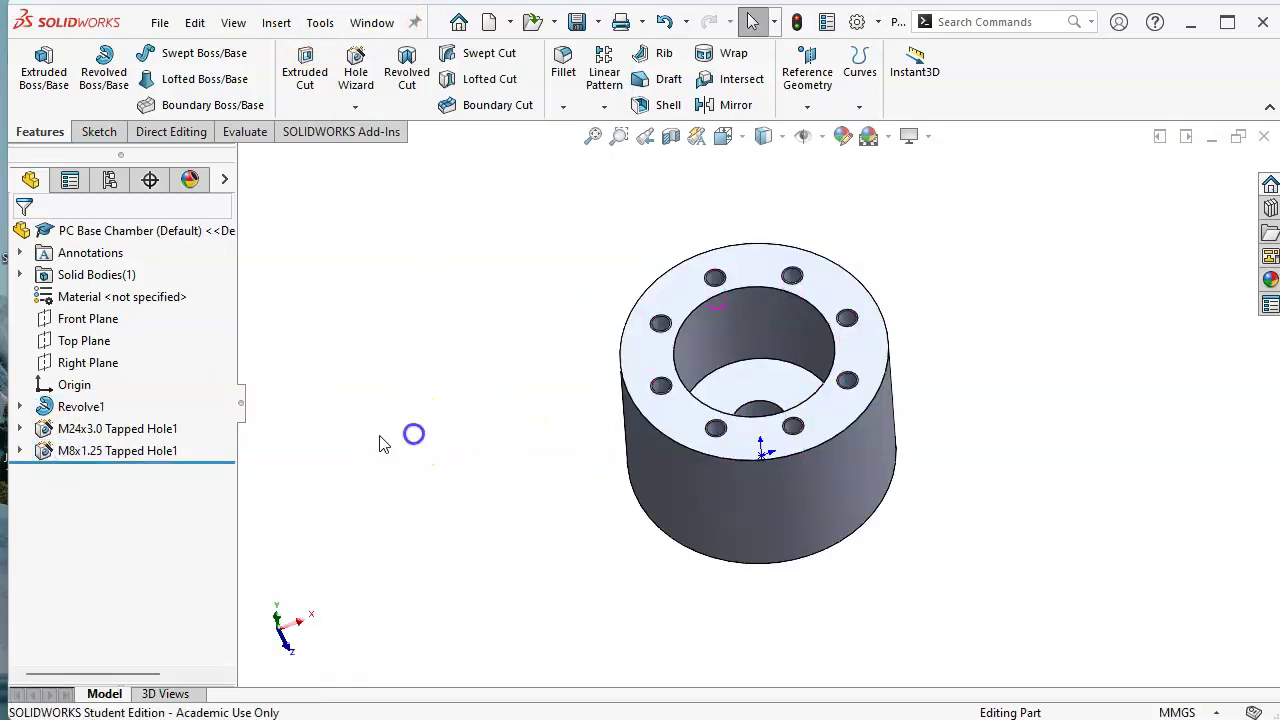
left_click(50, 452)
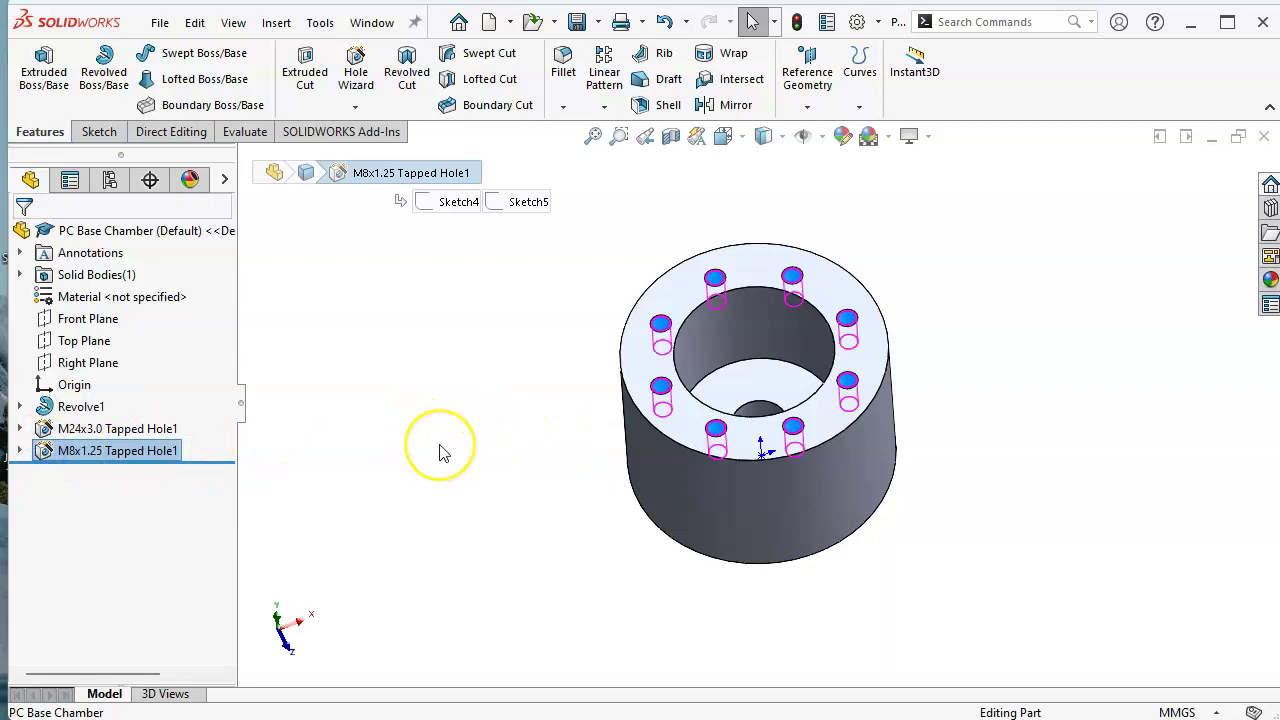
left_click(420, 391)
Paste the M8x1.25 tapped hole onto Part2's ring top face, leaving references dangling
left_click(371, 22)
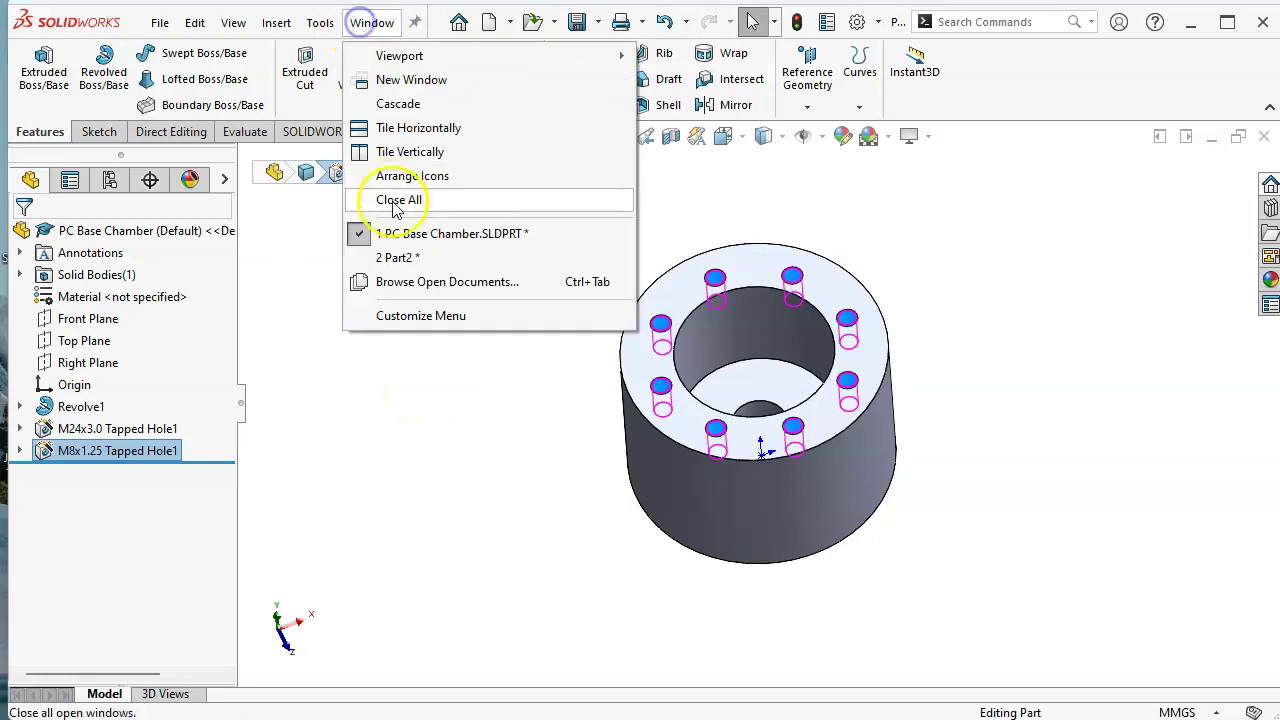
left_click(398, 258)
left_click(771, 238)
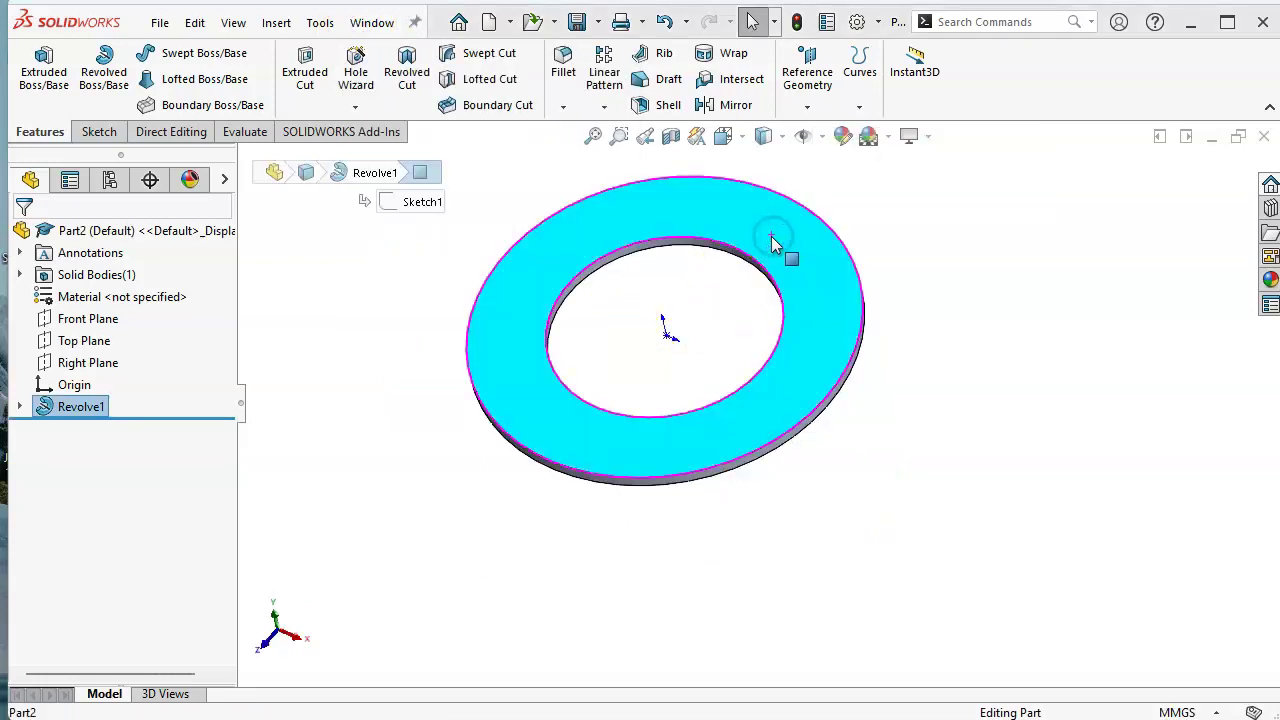
key("ctrl+v")
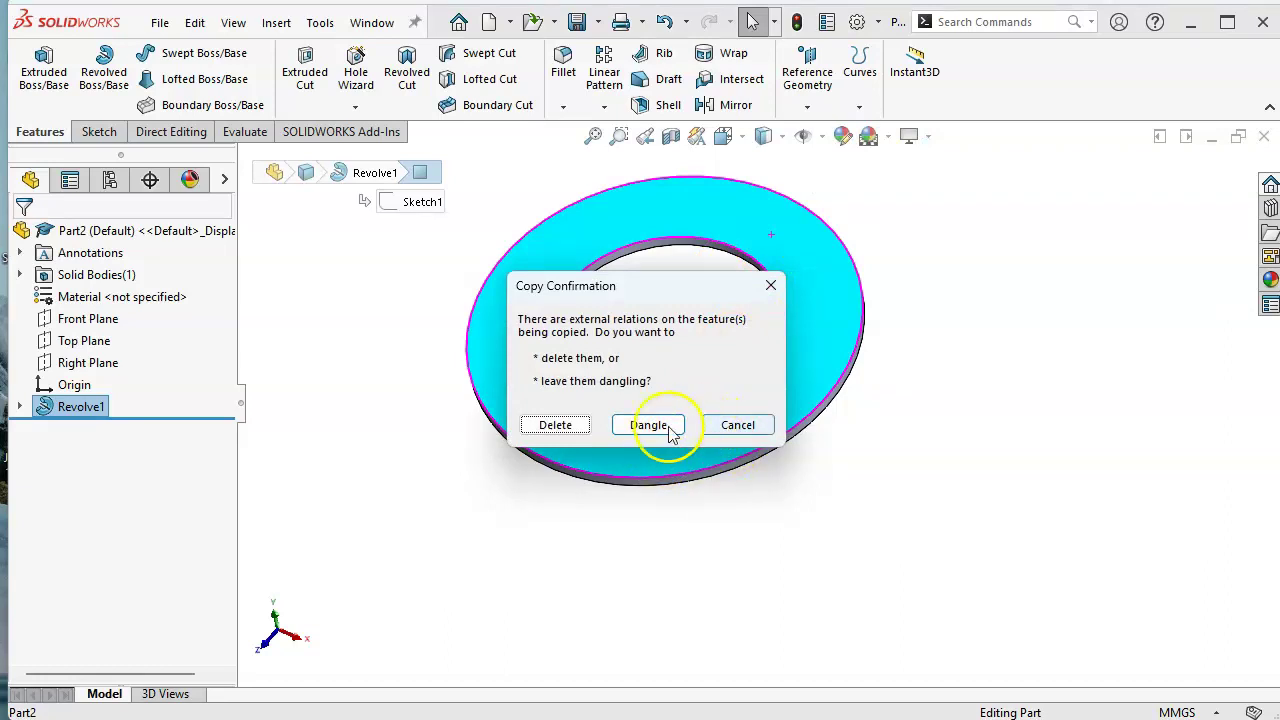
left_click(648, 425)
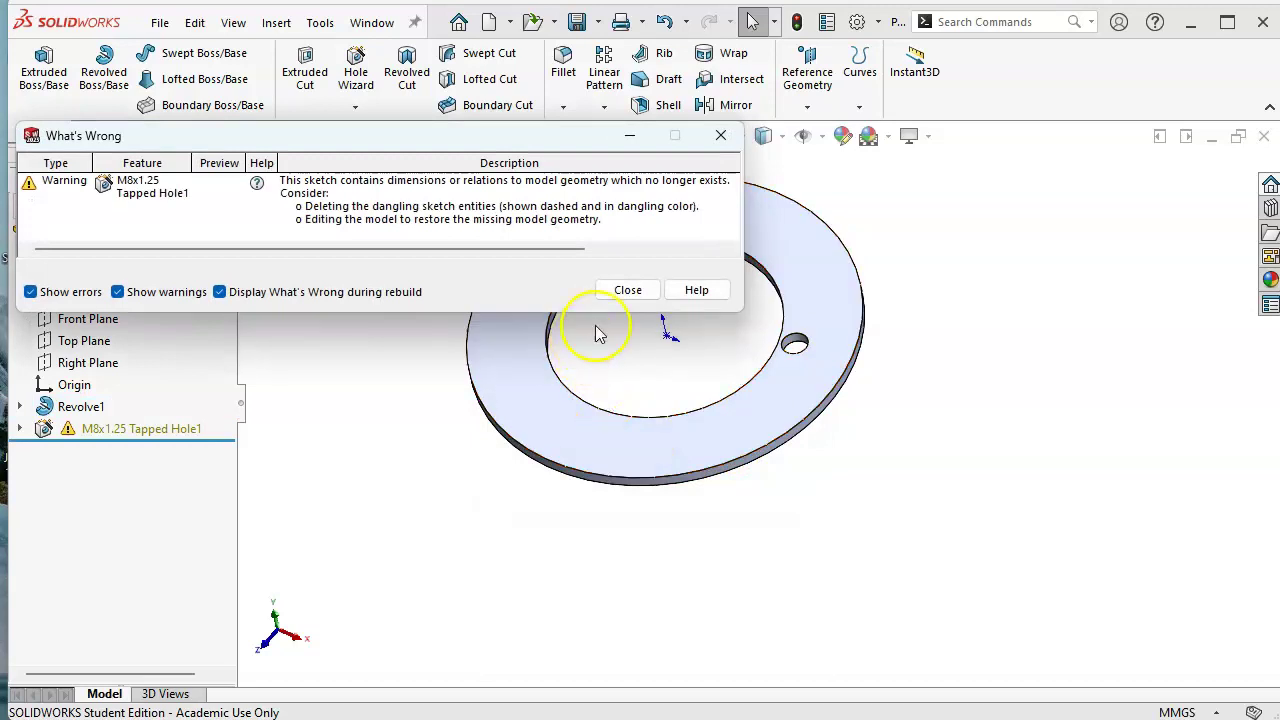
left_click(627, 290)
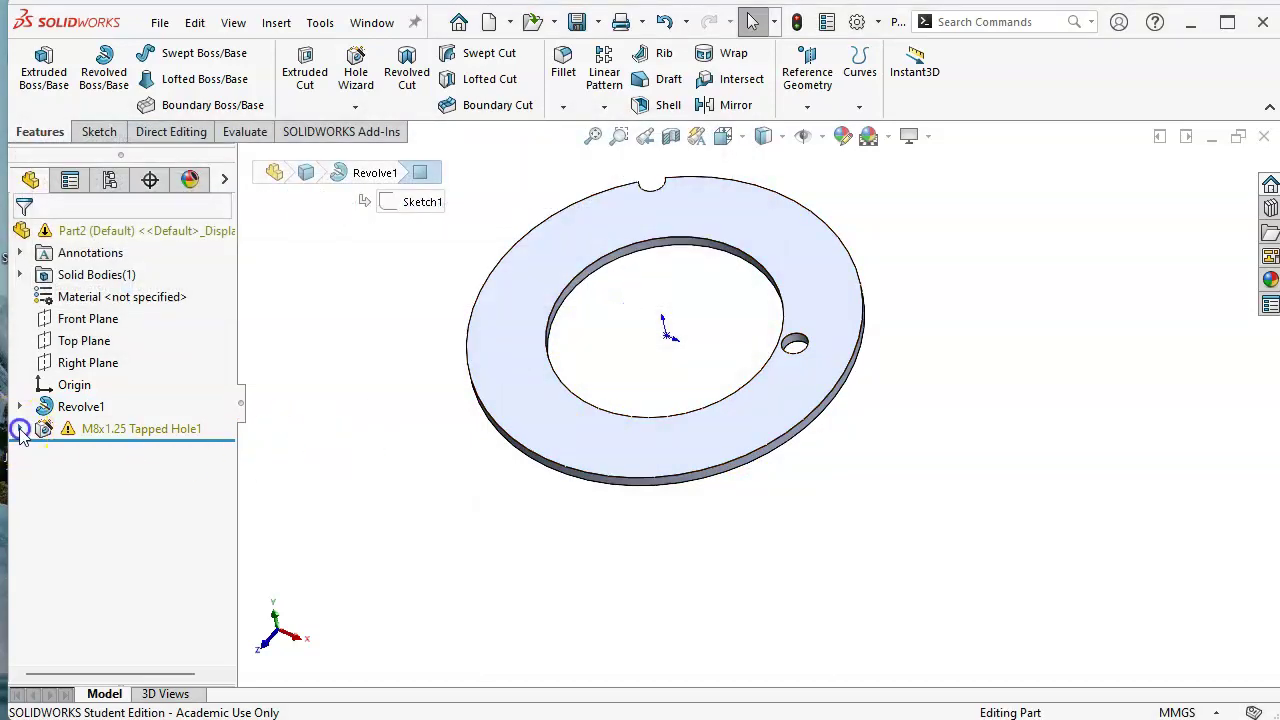
Open the pasted hole feature's definition for editing
left_click(19, 428)
right_click(115, 428)
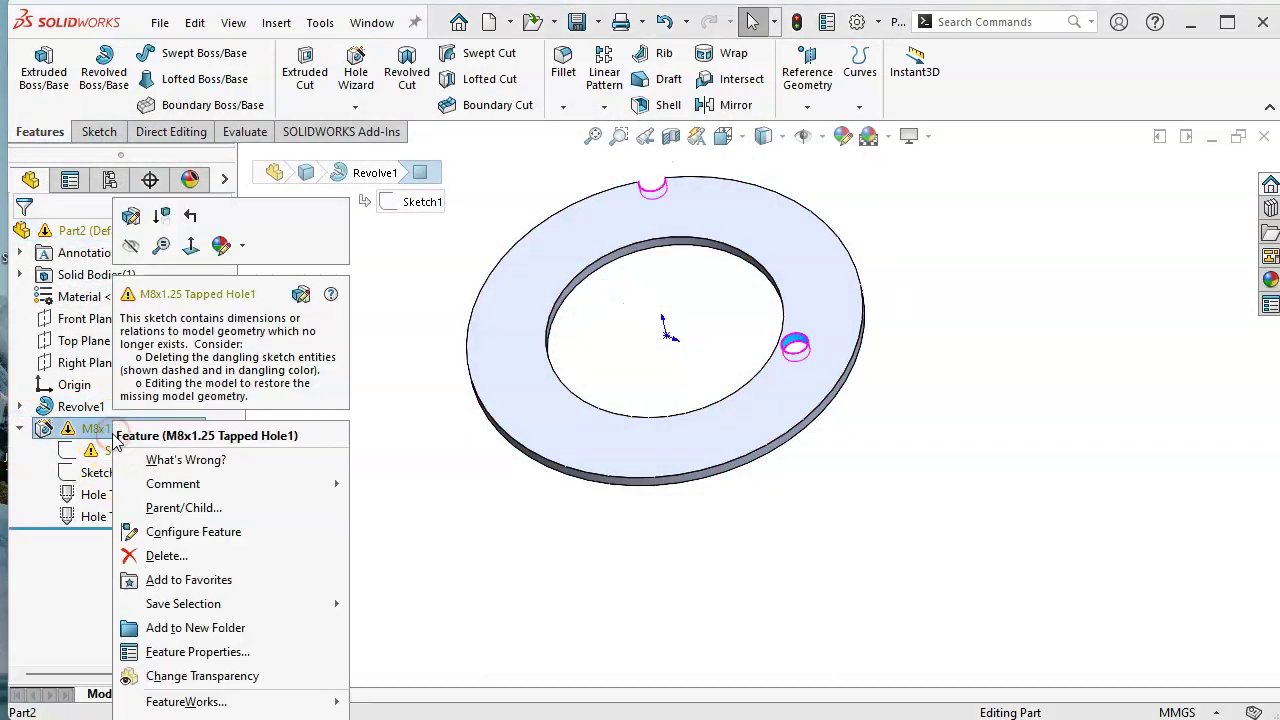
left_click(130, 215)
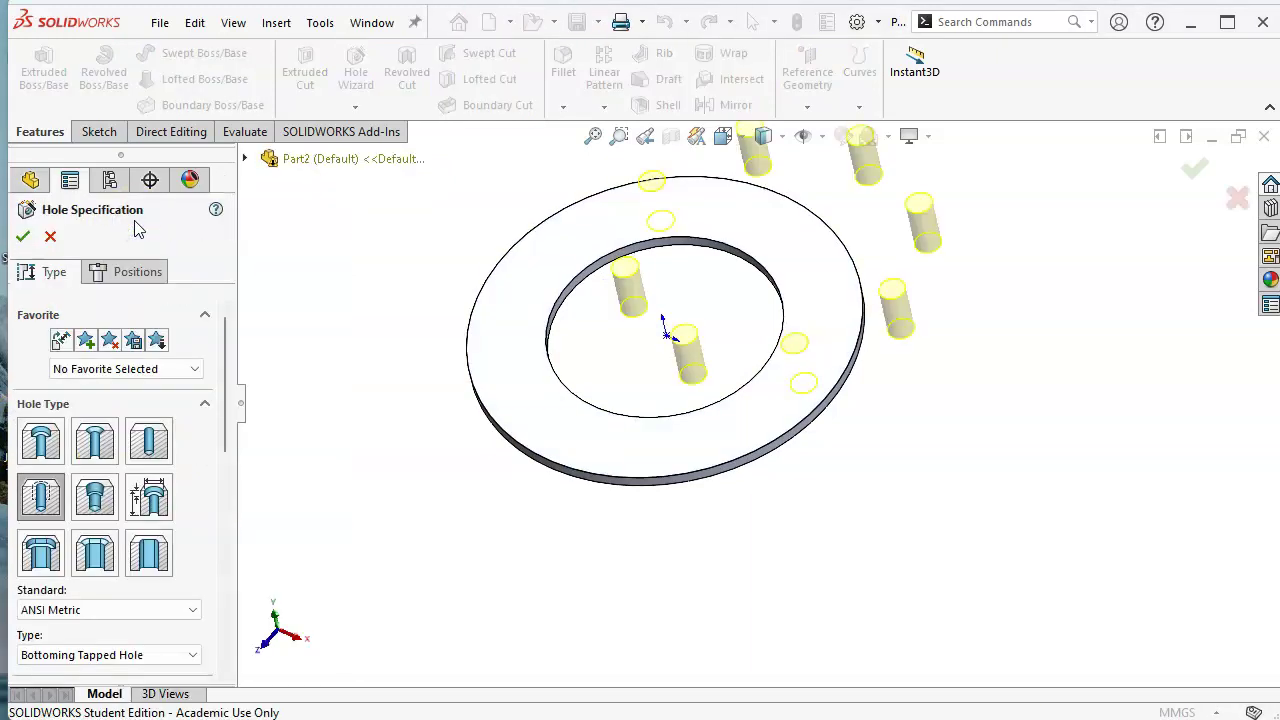
In the hole Positions sketch, review relations to find the dangling Coincident0
left_click(137, 272)
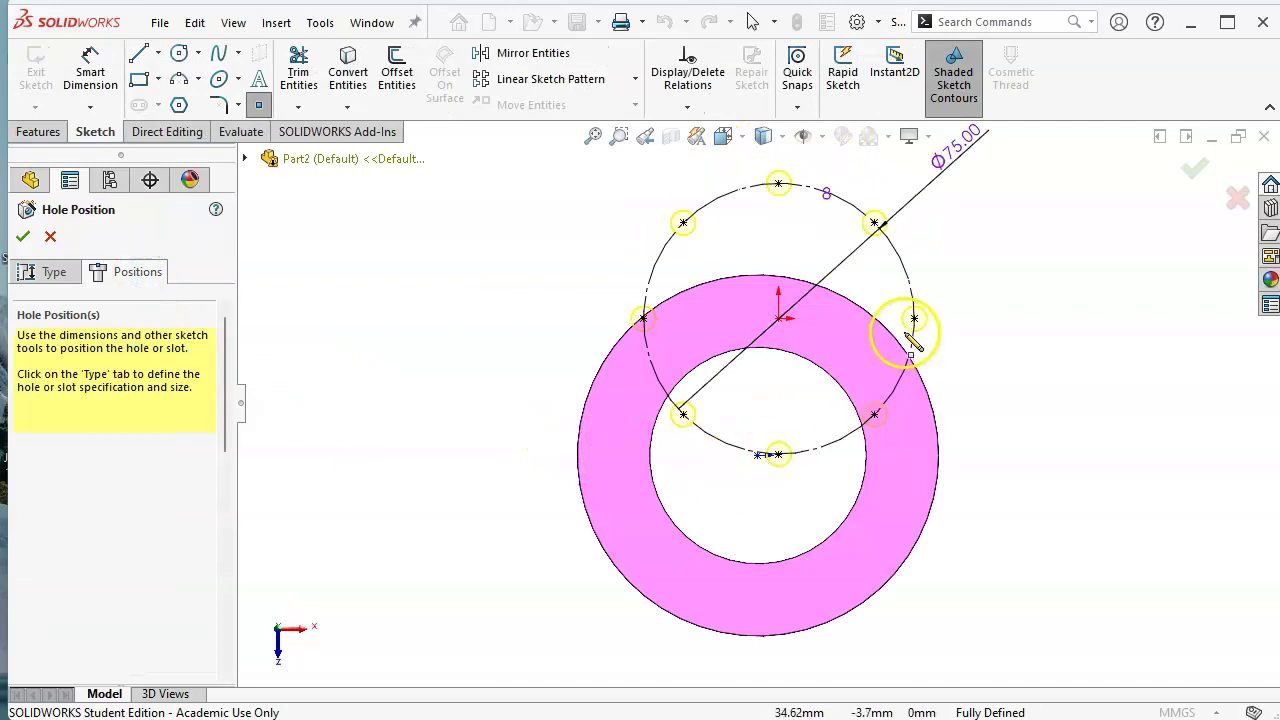
right_click(591, 222)
left_click(629, 229)
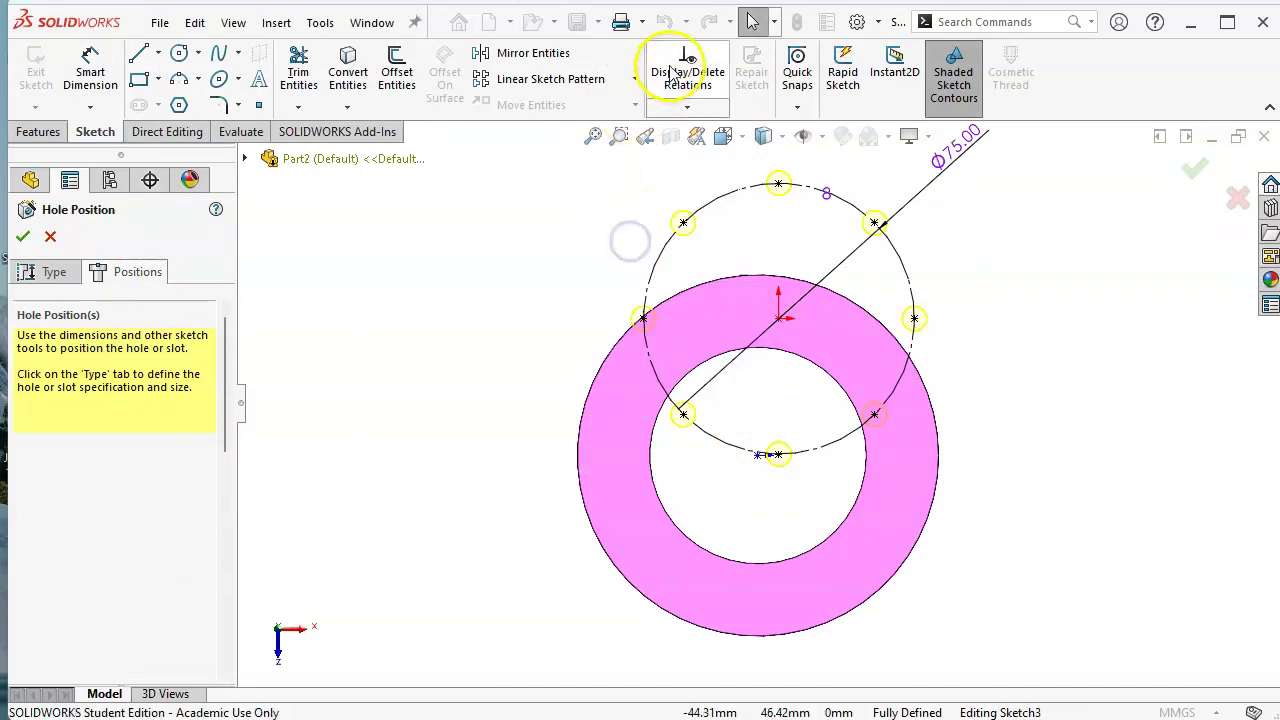
left_click(687, 70)
left_click(540, 243)
left_click(80, 372)
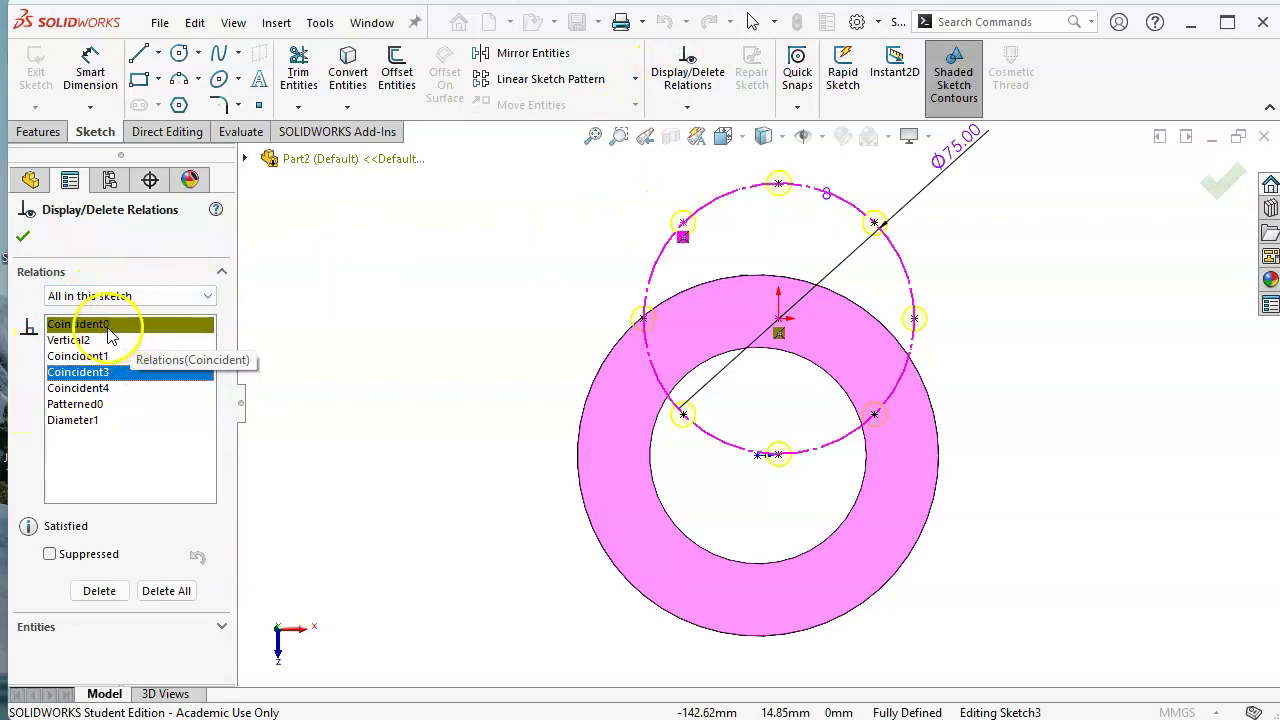
left_click(90, 326)
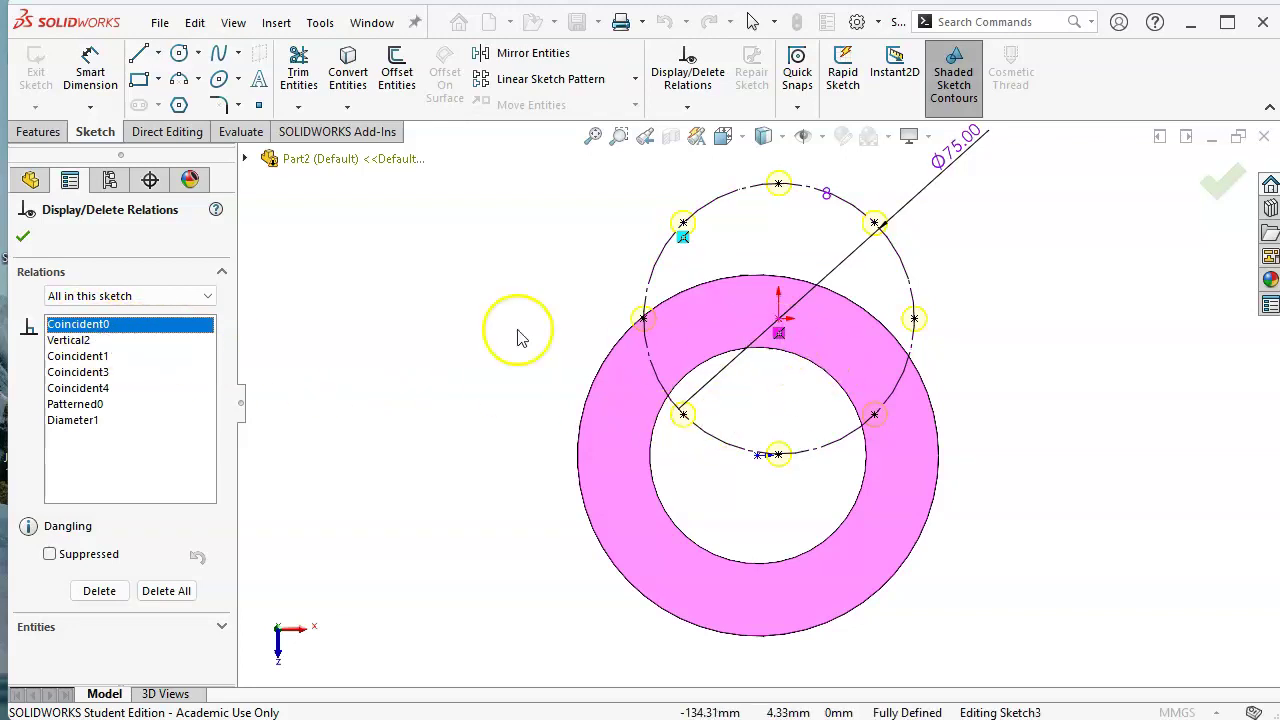
left_click(22, 237)
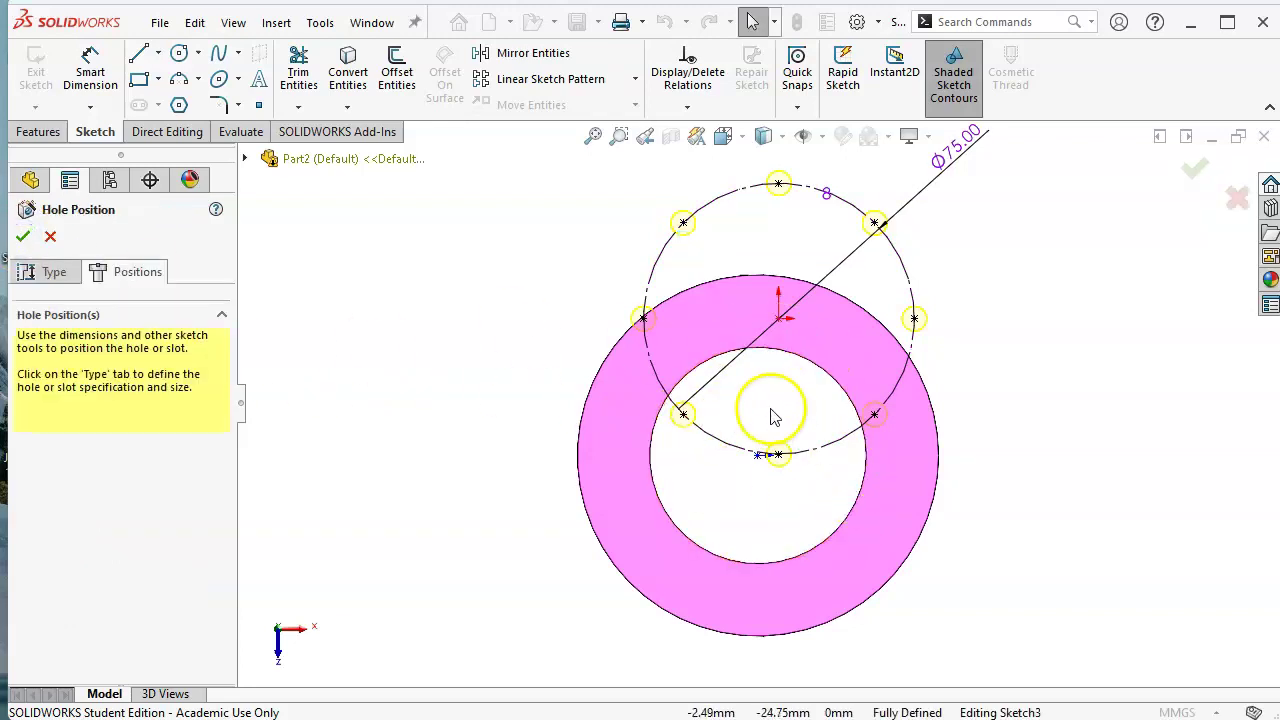
Delete the centre point's dangling relation and drag it onto the ring's origin
left_click(731, 447)
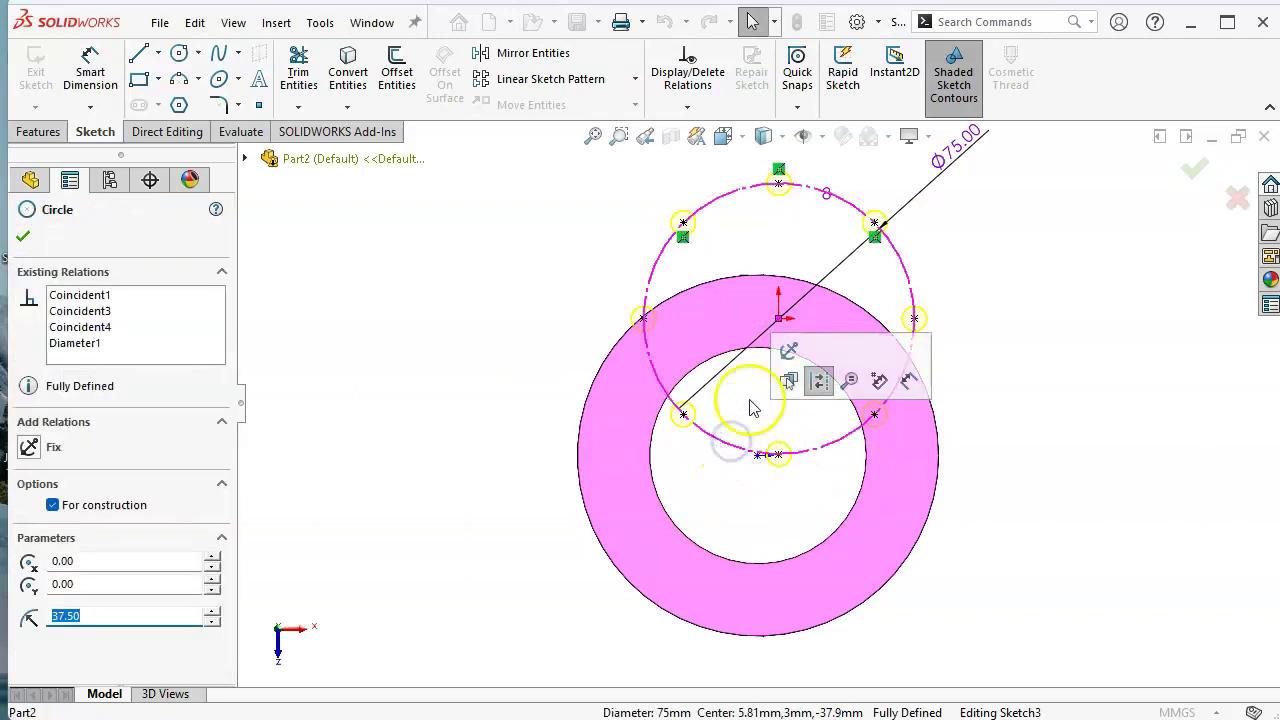
left_click(560, 345)
left_click(780, 322)
key("Delete")
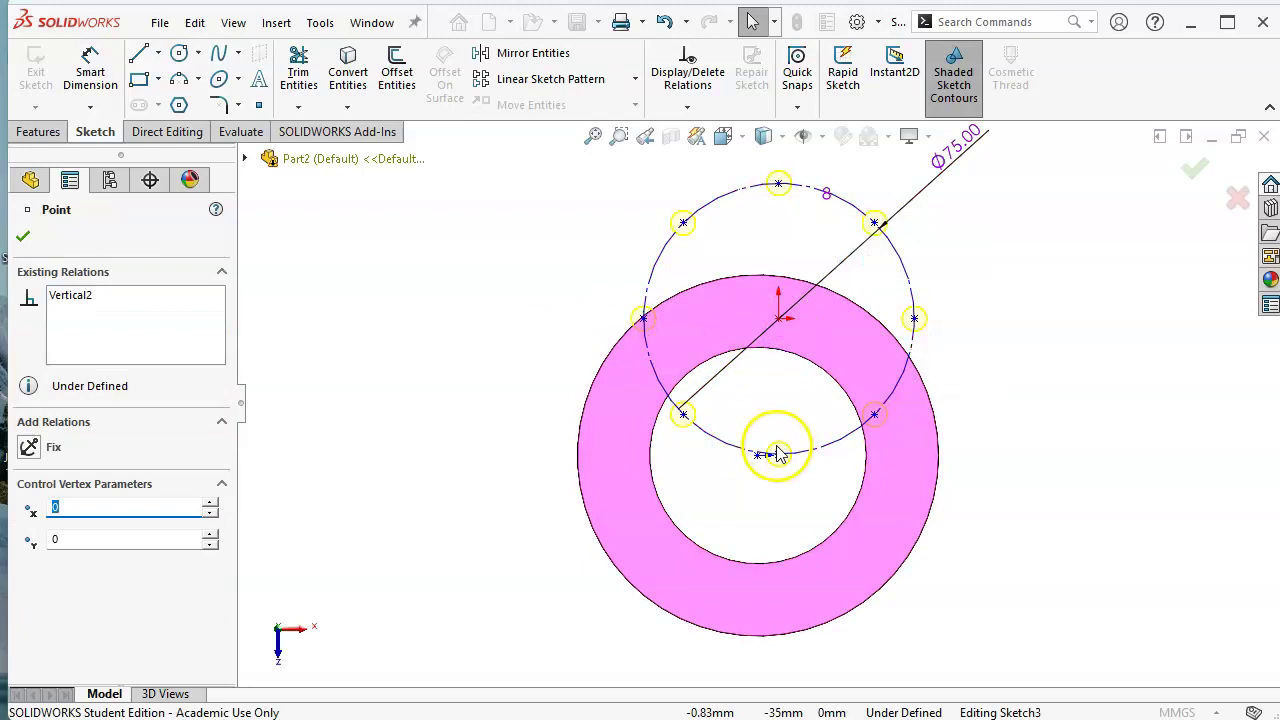
mouse_move(779, 333)
left_mouse_down()
mouse_move(780, 319)
mouse_move(772, 449)
mouse_move(757, 456)
left_mouse_up()
mouse_move(1048, 490)
middle_mouse_down()
mouse_move(1063, 349)
mouse_move(1024, 360)
middle_mouse_up()
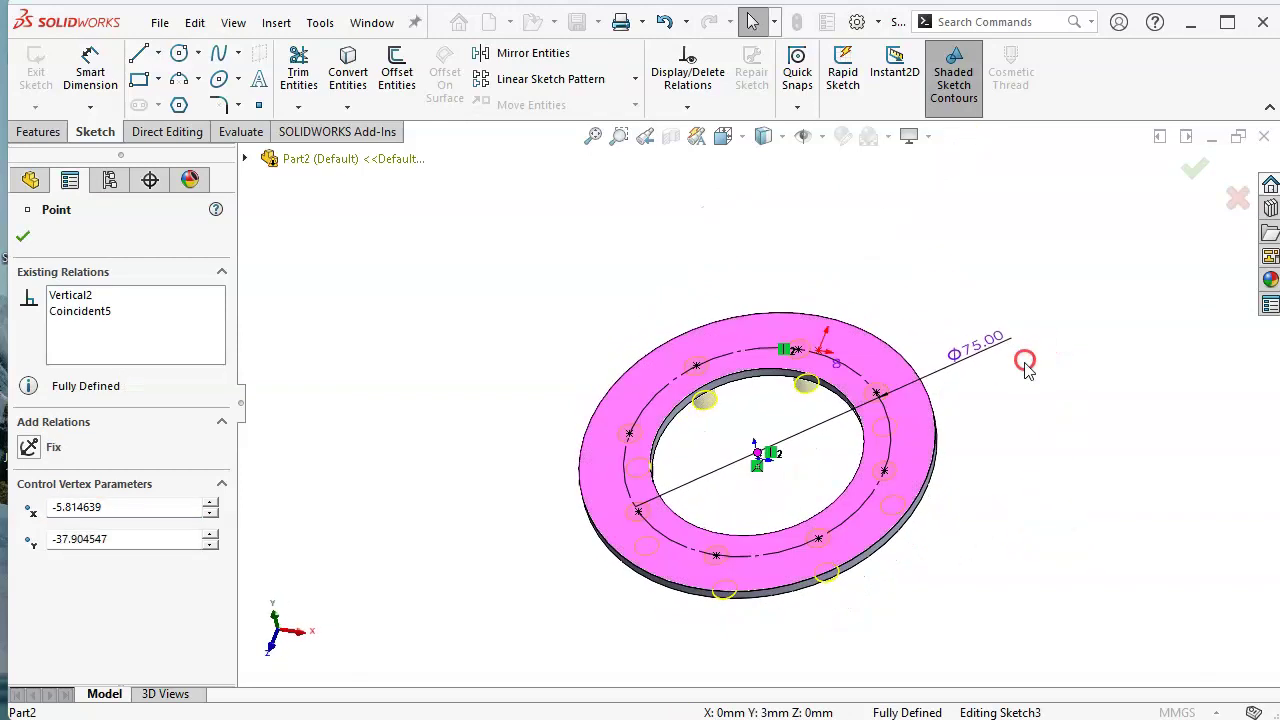
left_click(22, 236)
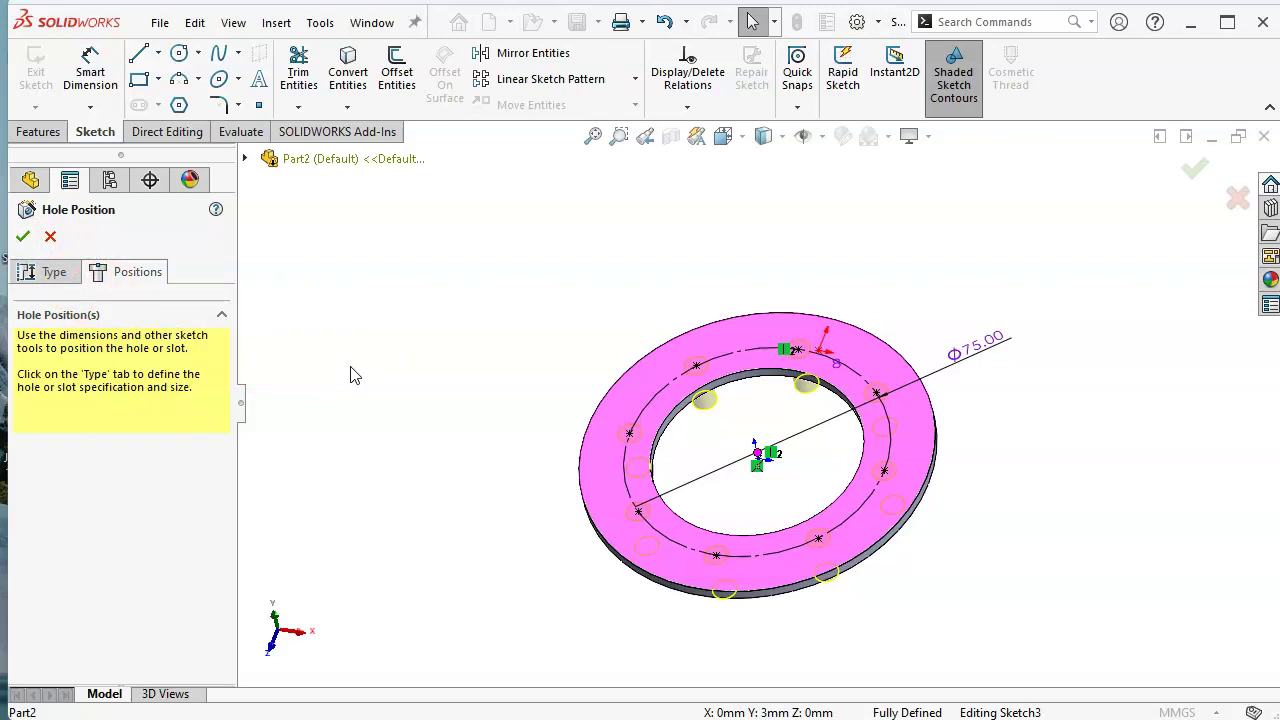
Change the hole type to a straight Drill-size hole of Ø10.0
left_click(44, 279)
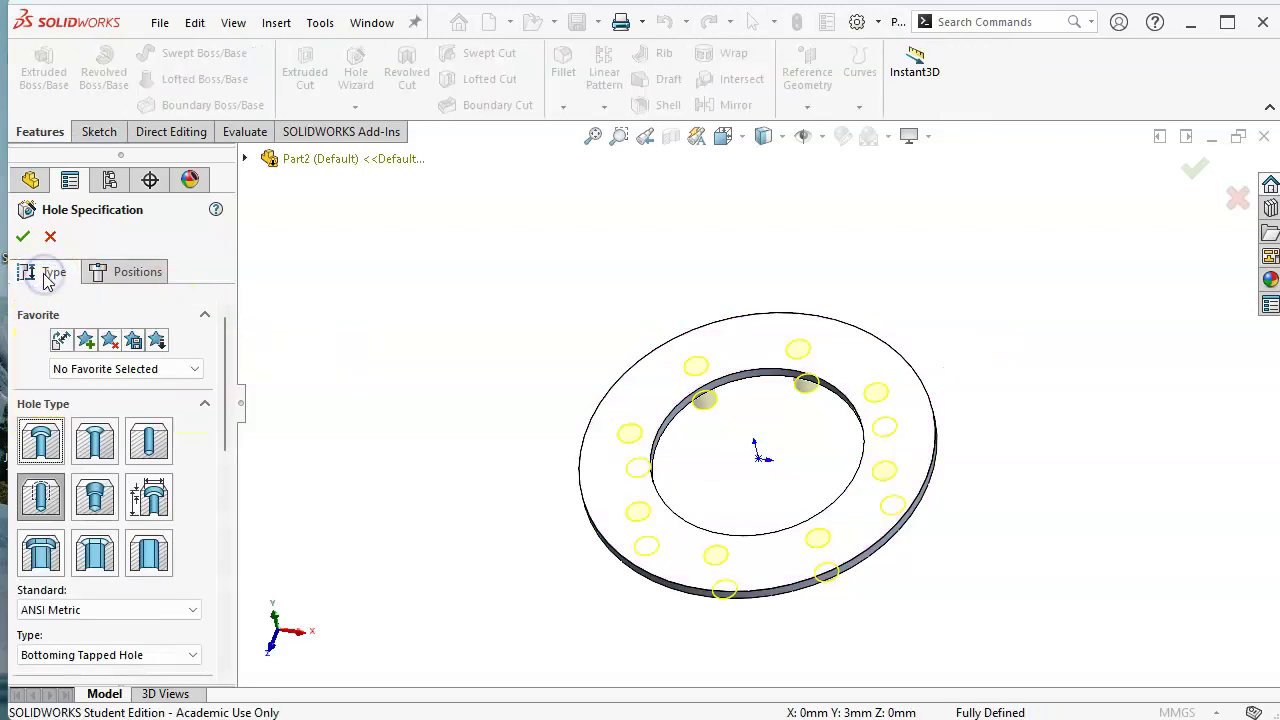
left_click(151, 443)
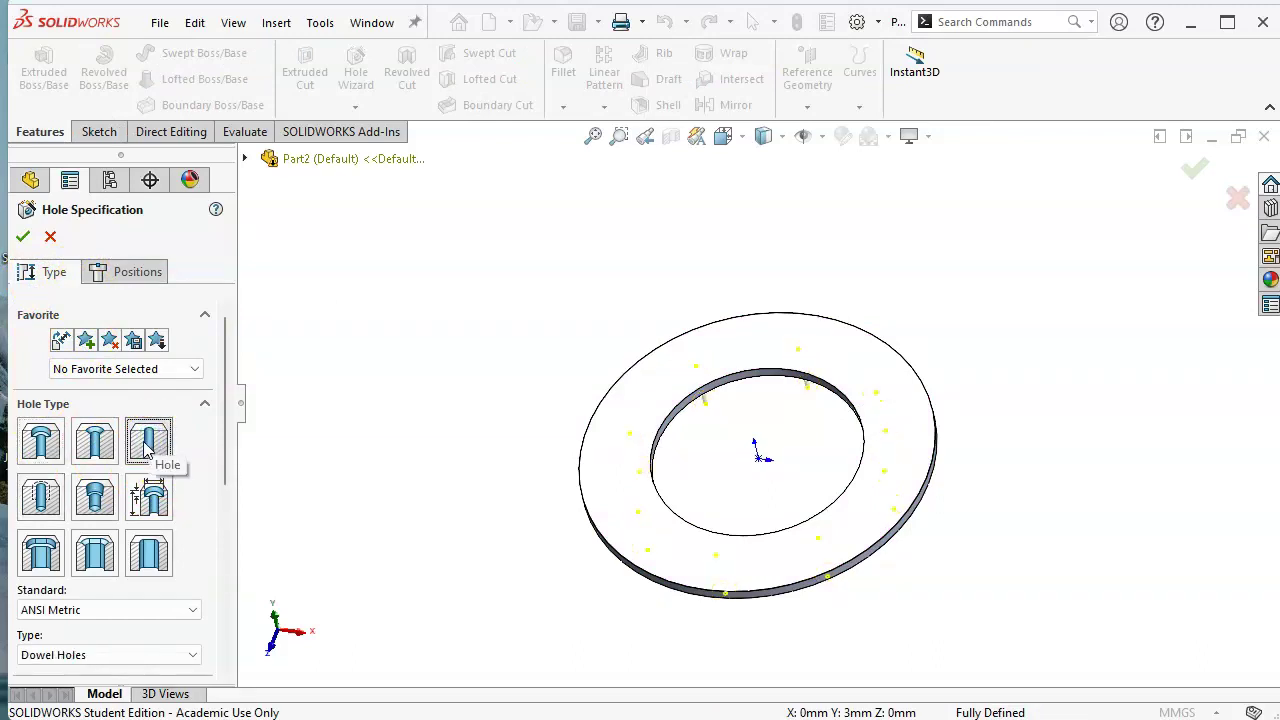
left_click_drag(228, 428, 226, 517)
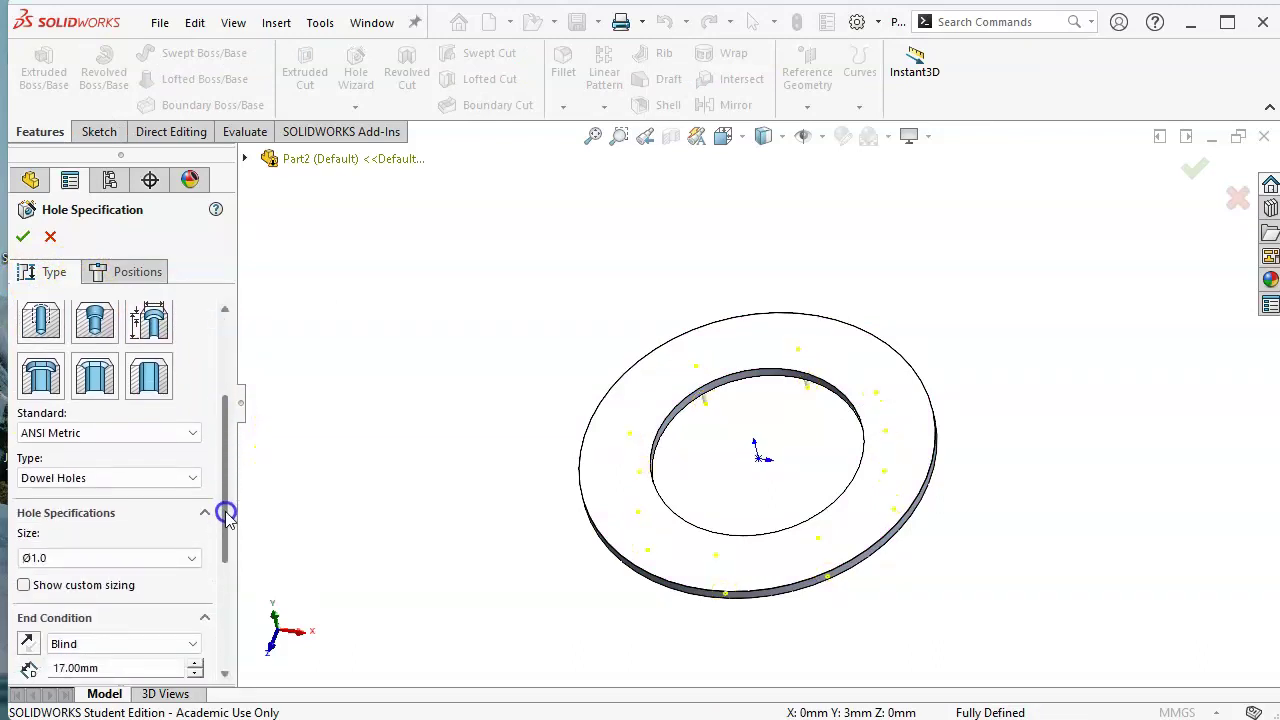
left_click(160, 460)
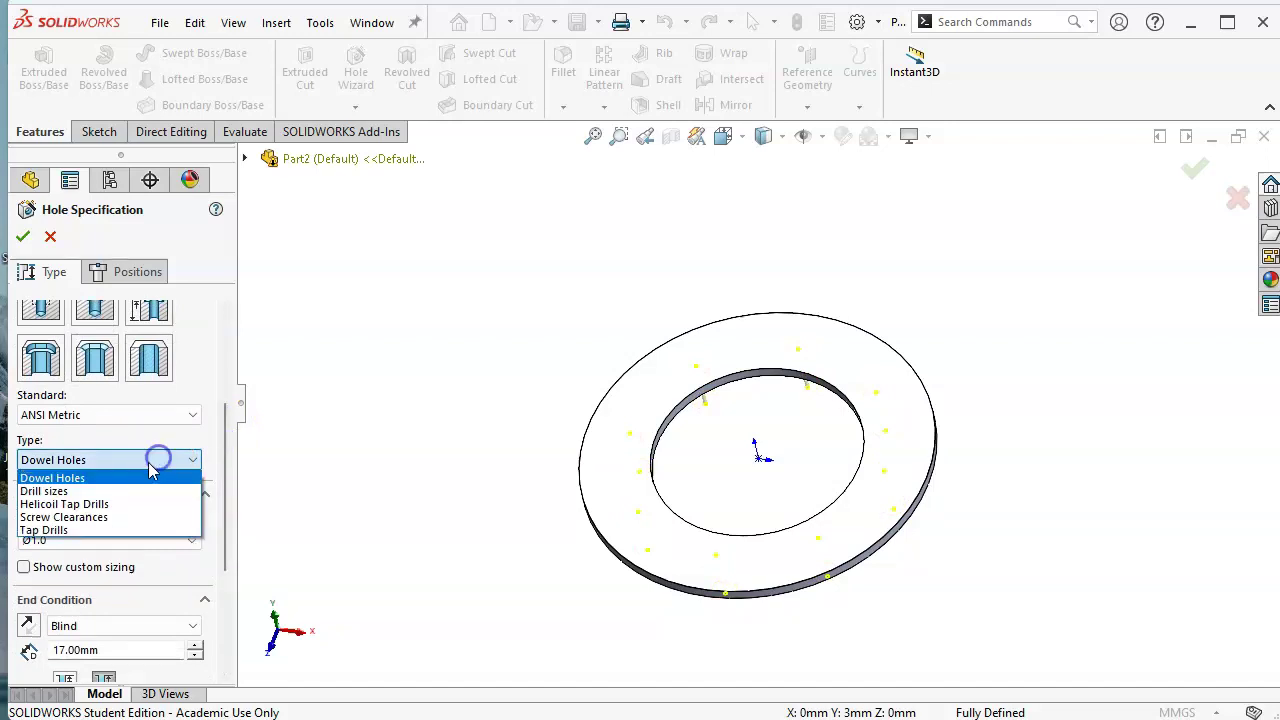
left_click(93, 491)
left_click(96, 541)
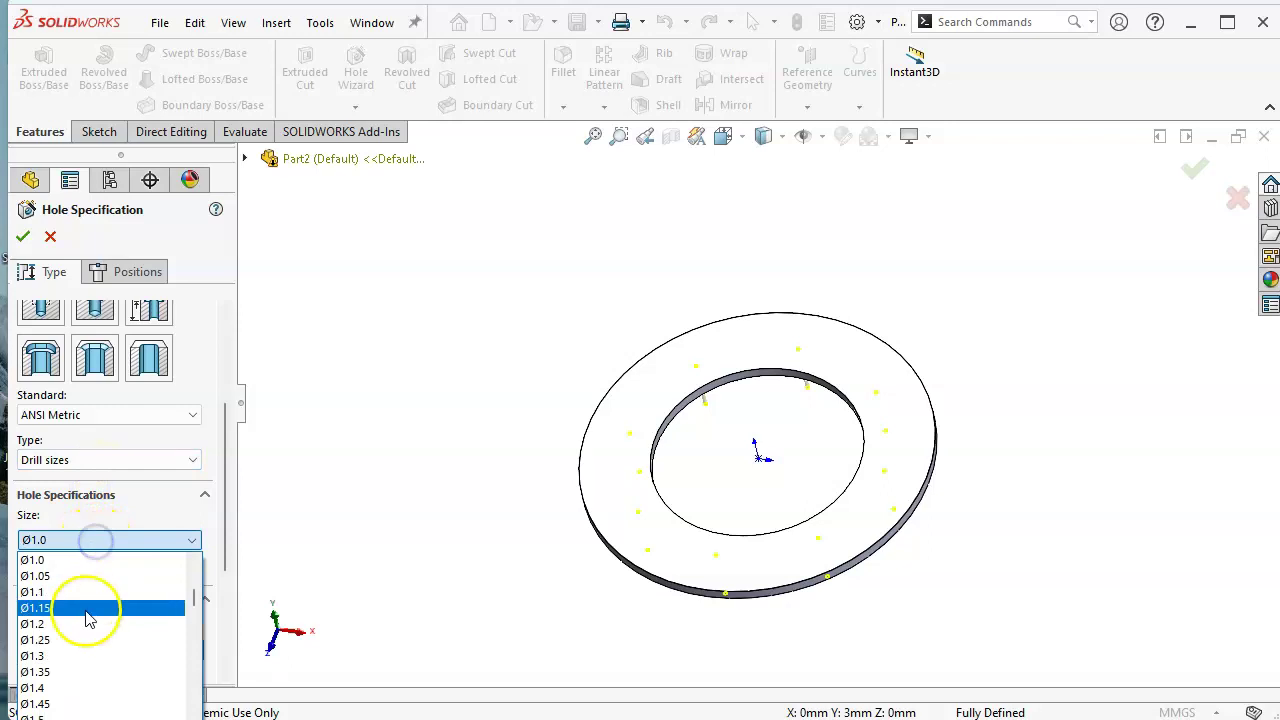
scroll(86, 614, "down", 1)
scroll(86, 614, "down", 3)
scroll(86, 617, "down", 4)
scroll(86, 617, "down", 3)
scroll(86, 617, "down", 5)
scroll(86, 617, "down", 4)
scroll(86, 617, "down", 4)
scroll(86, 617, "down", 2)
scroll(86, 617, "down", 2)
scroll(86, 617, "down", 1)
scroll(86, 617, "down", 1)
scroll(82, 635, "down", 2)
left_click(72, 658)
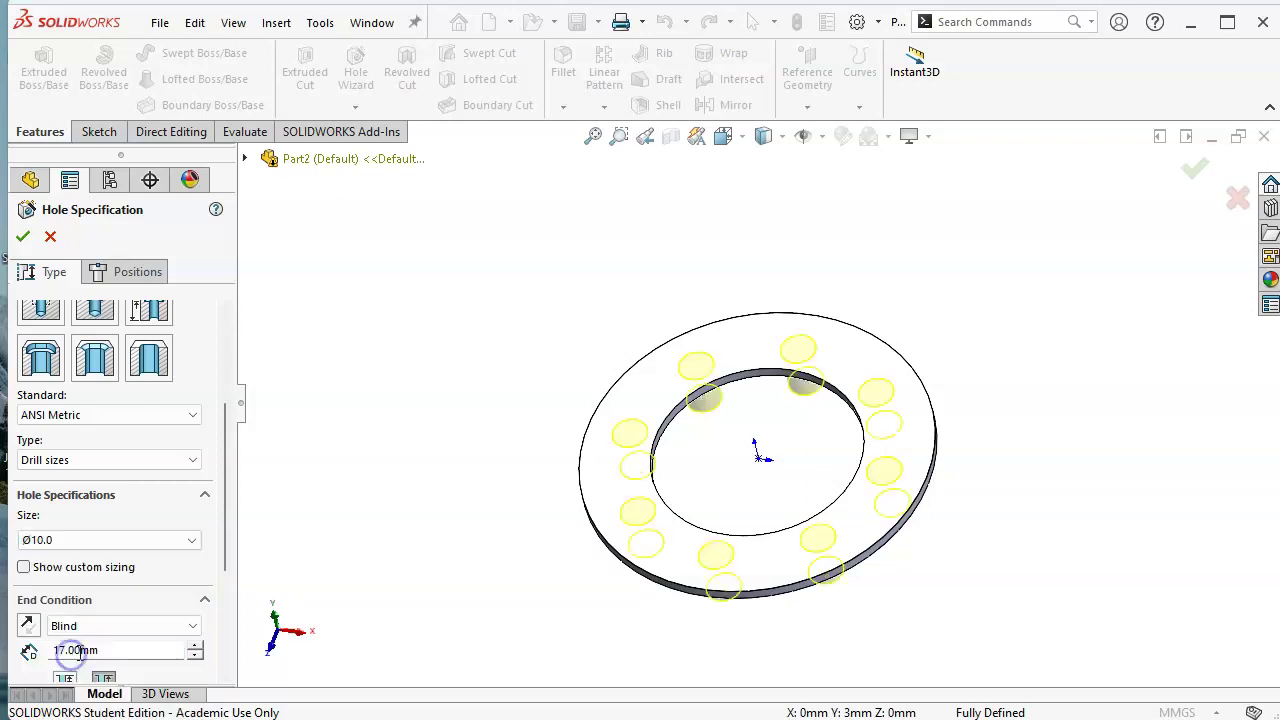
Set the holes' end condition to Up To Next and cut them
left_click_drag(231, 497, 234, 557)
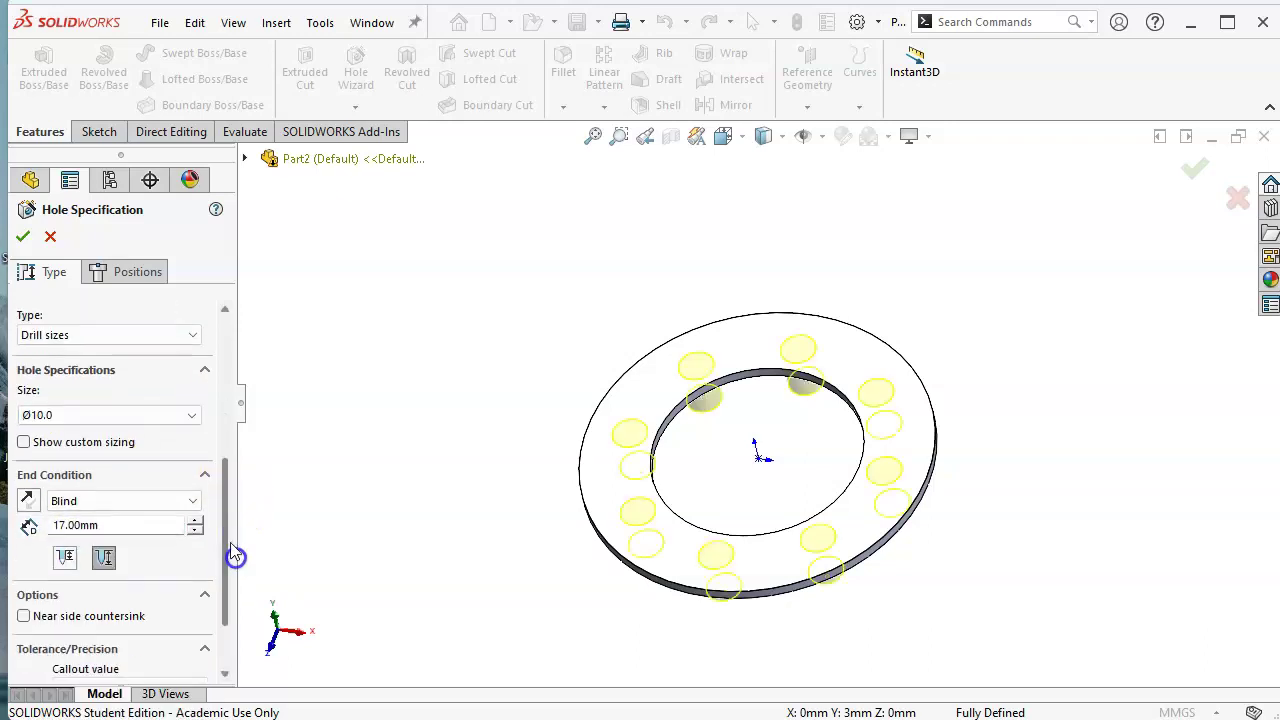
left_click(196, 501)
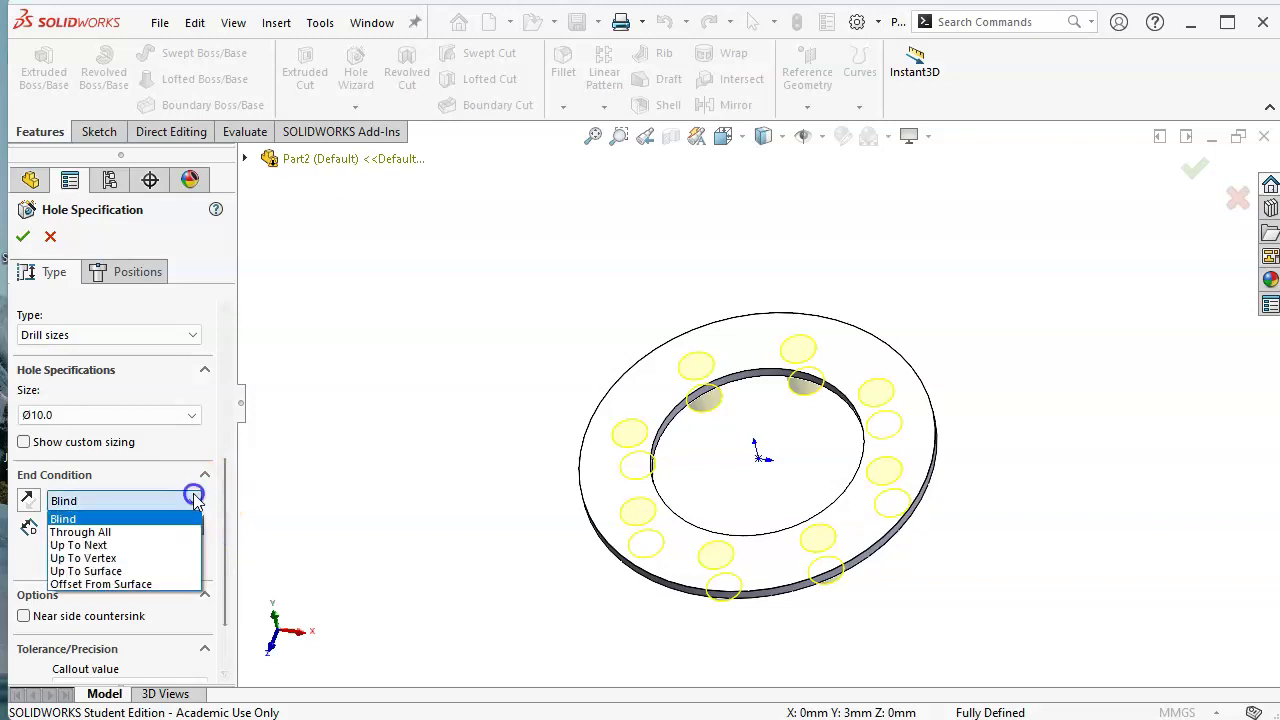
left_click(127, 547)
mouse_move(225, 490)
left_click_drag(225, 490, 219, 307)
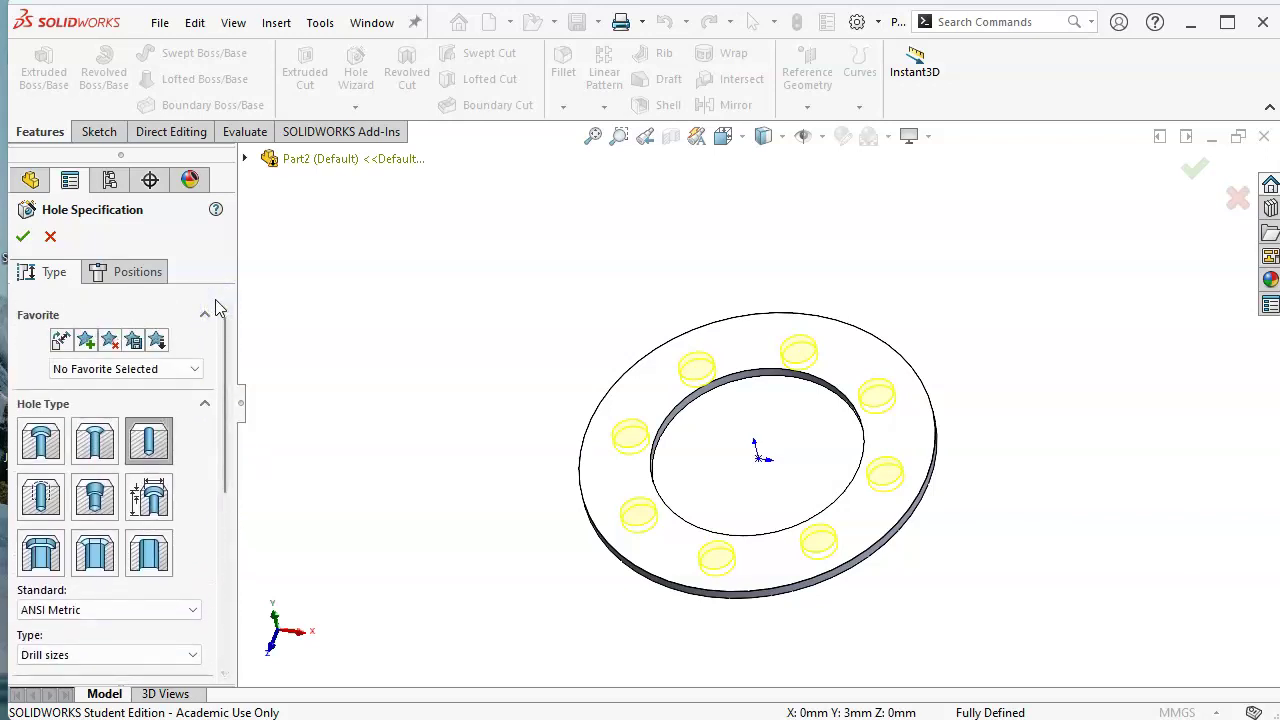
left_click(187, 285)
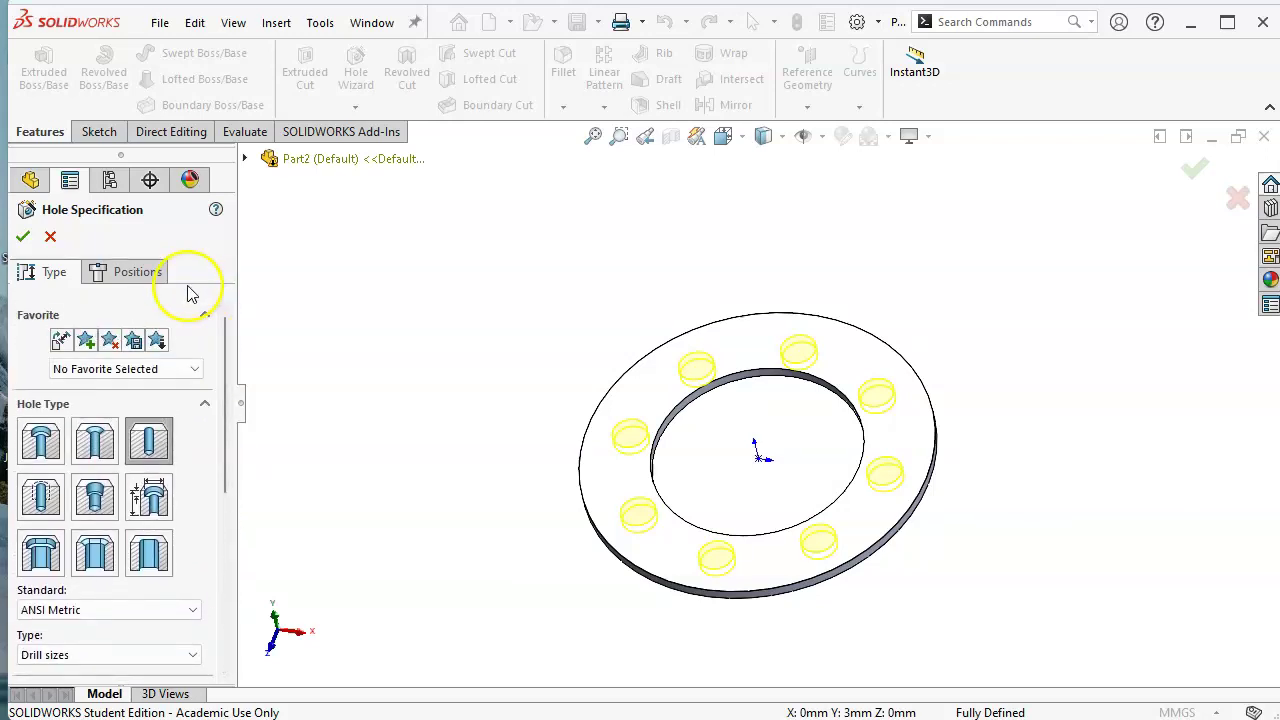
left_click(23, 238)
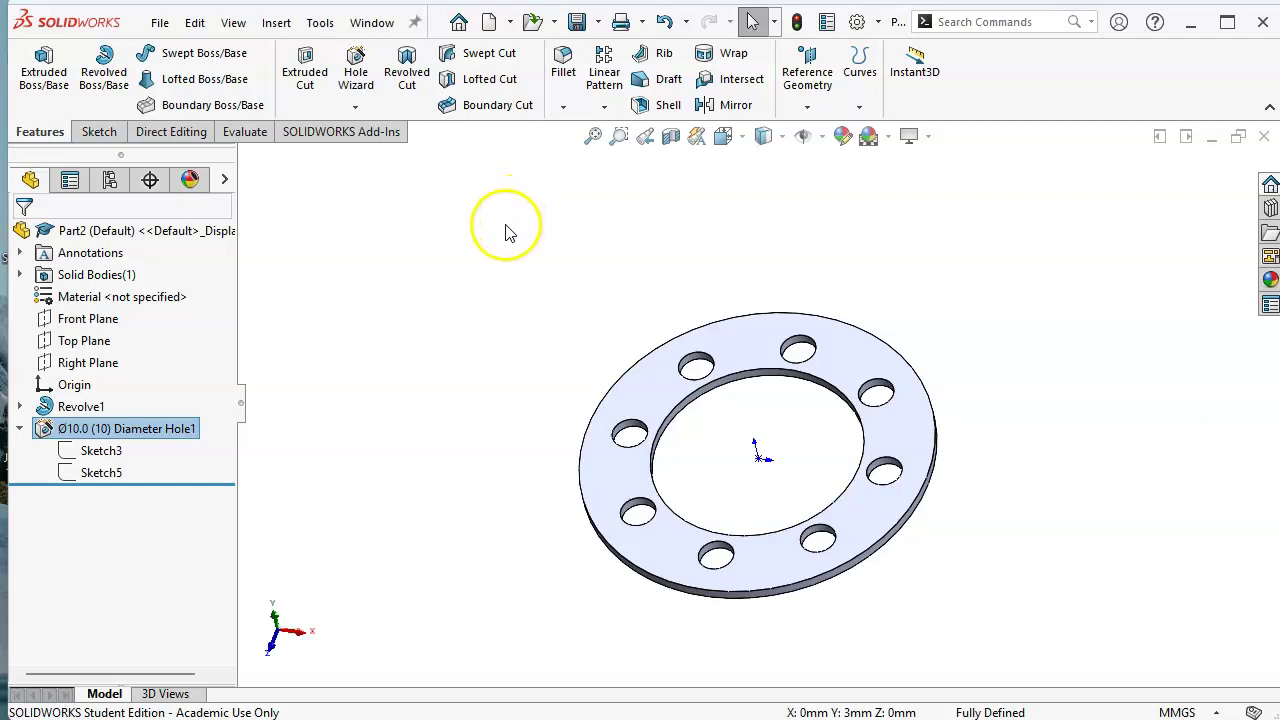
Save the drilled ring under the file name 'PC Gasket'
key("ctrl+s")
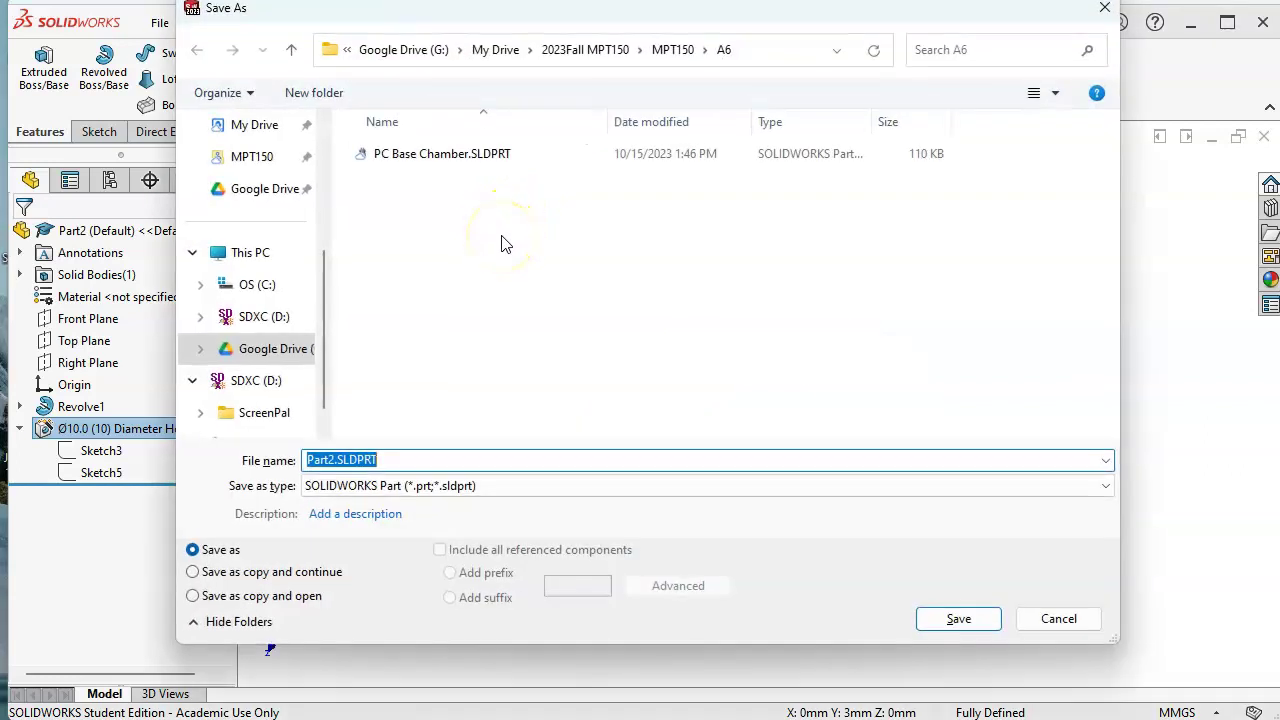
type("PC")
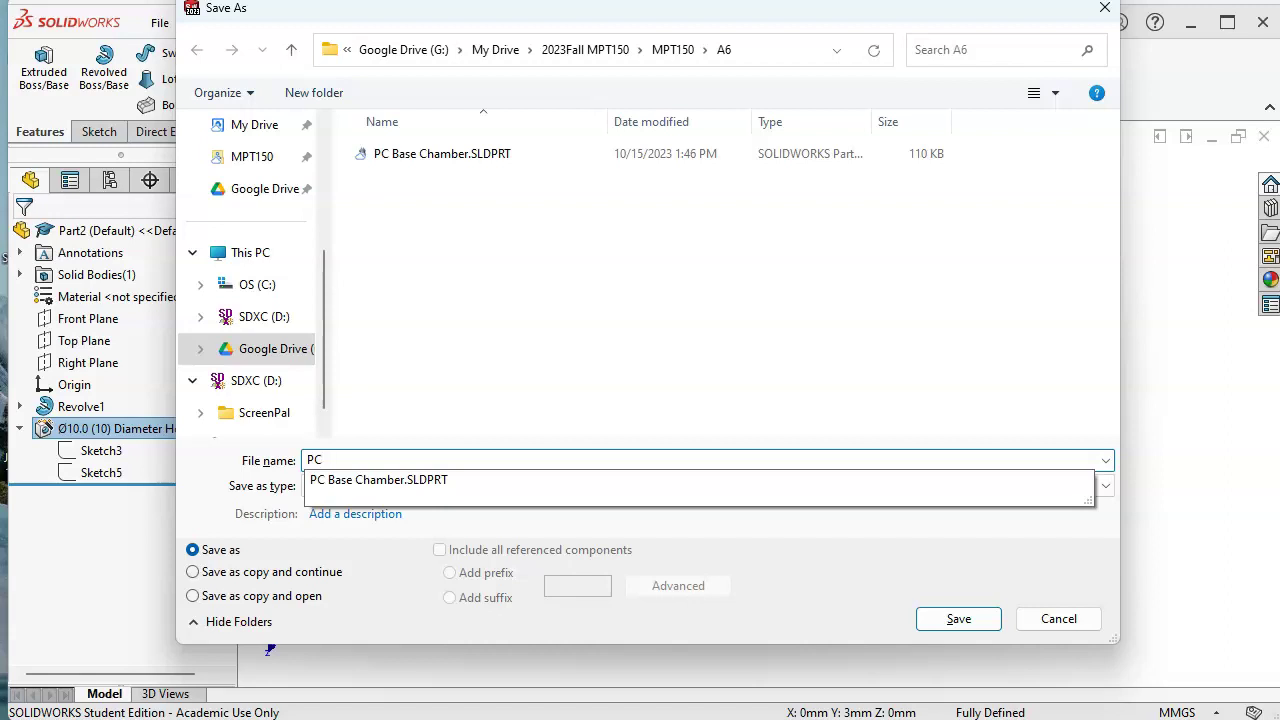
type(" Gasket")
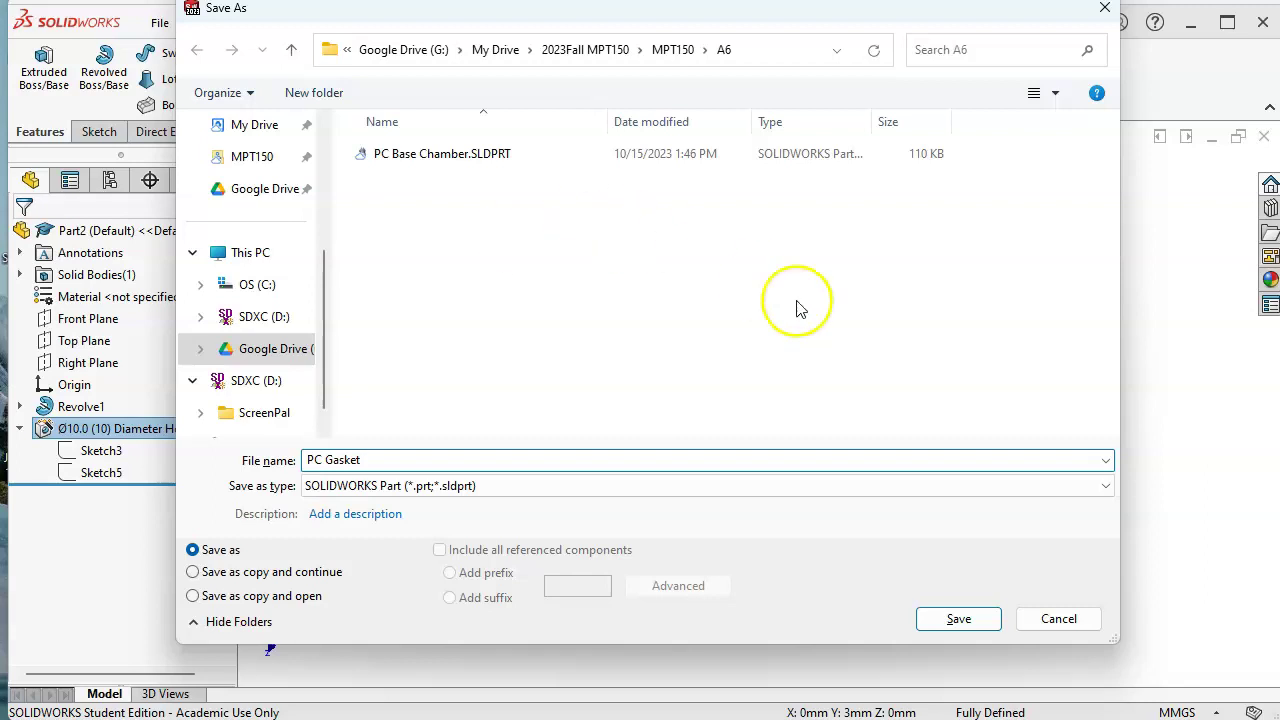
left_click(962, 616)
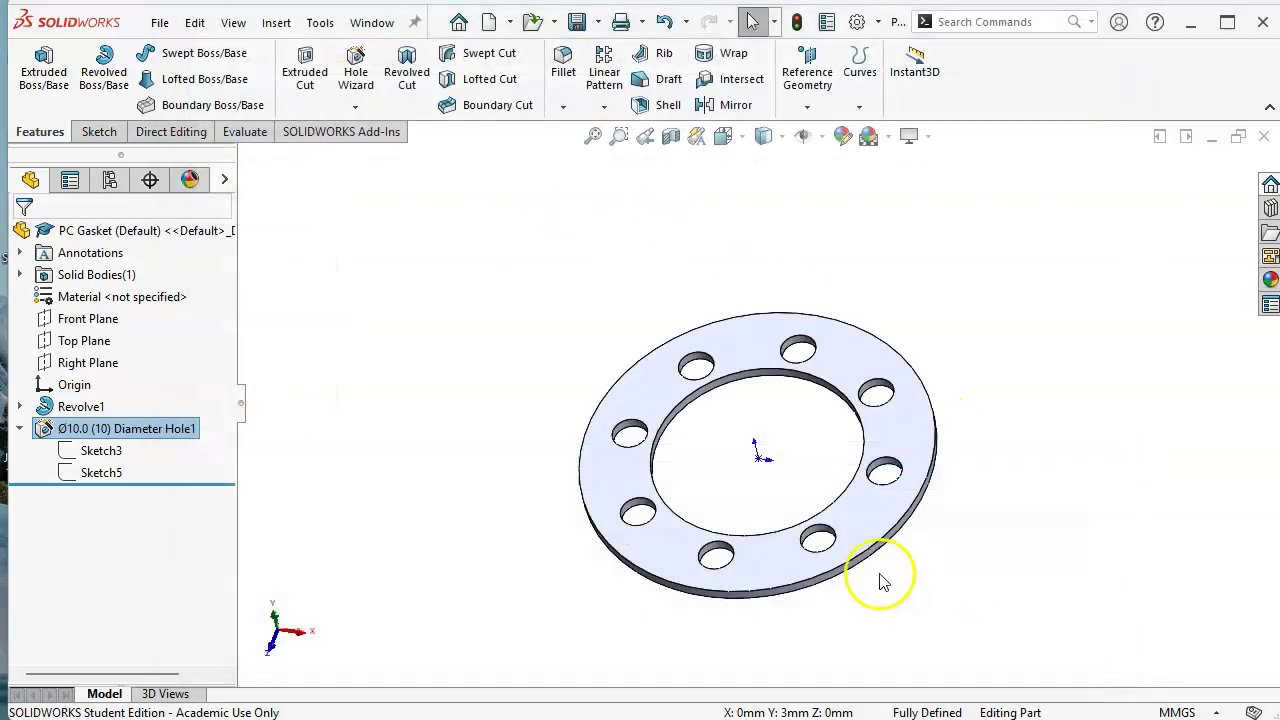
Create a new metric part and start a sketch on its Front Plane
left_click(161, 24)
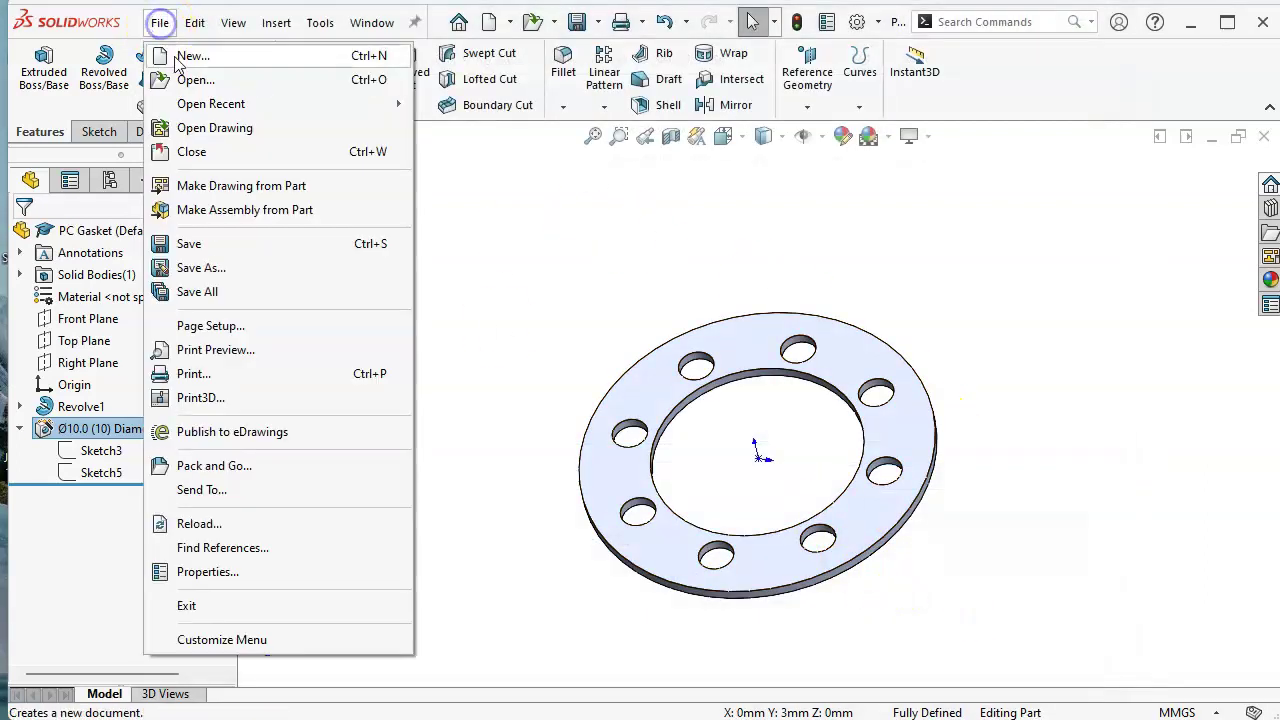
left_click(178, 57)
double_click(277, 170)
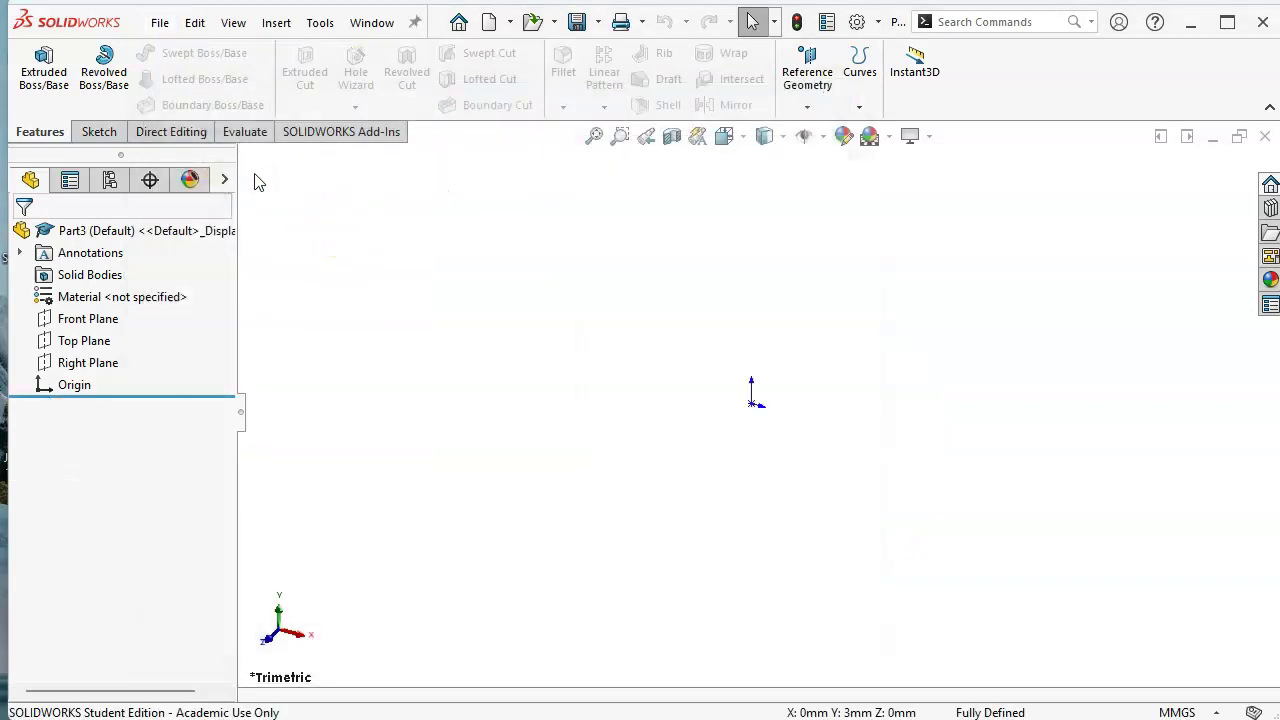
left_click(84, 319)
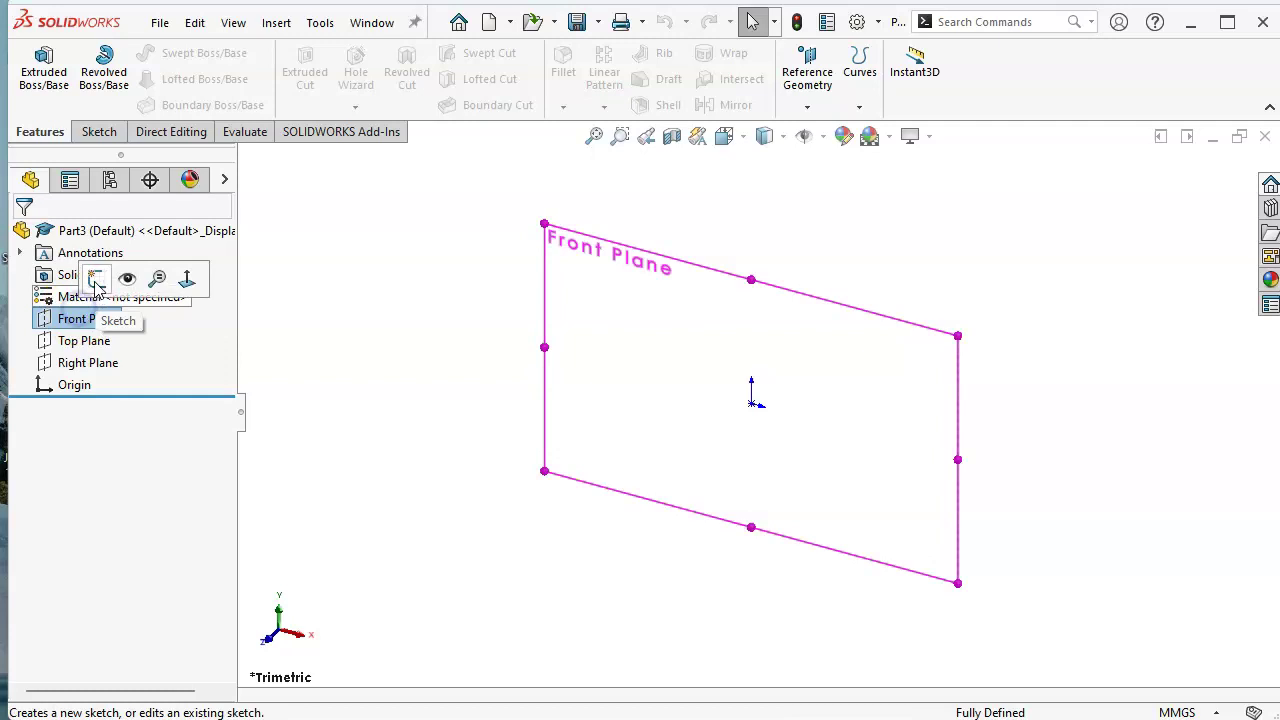
left_click(95, 281)
Draw an infinite vertical centerline through the origin
left_click(158, 53)
left_click(185, 104)
left_click(90, 395)
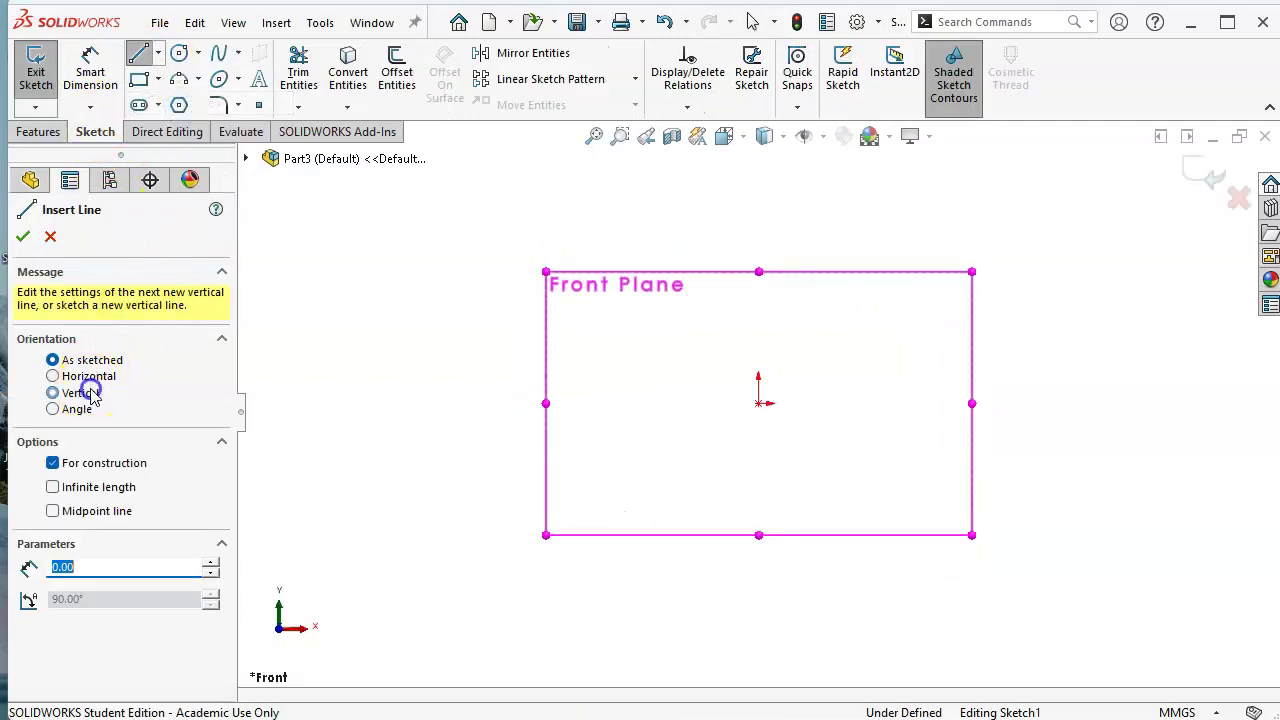
left_click(86, 487)
left_click(761, 403)
right_click(831, 377)
left_click(882, 378)
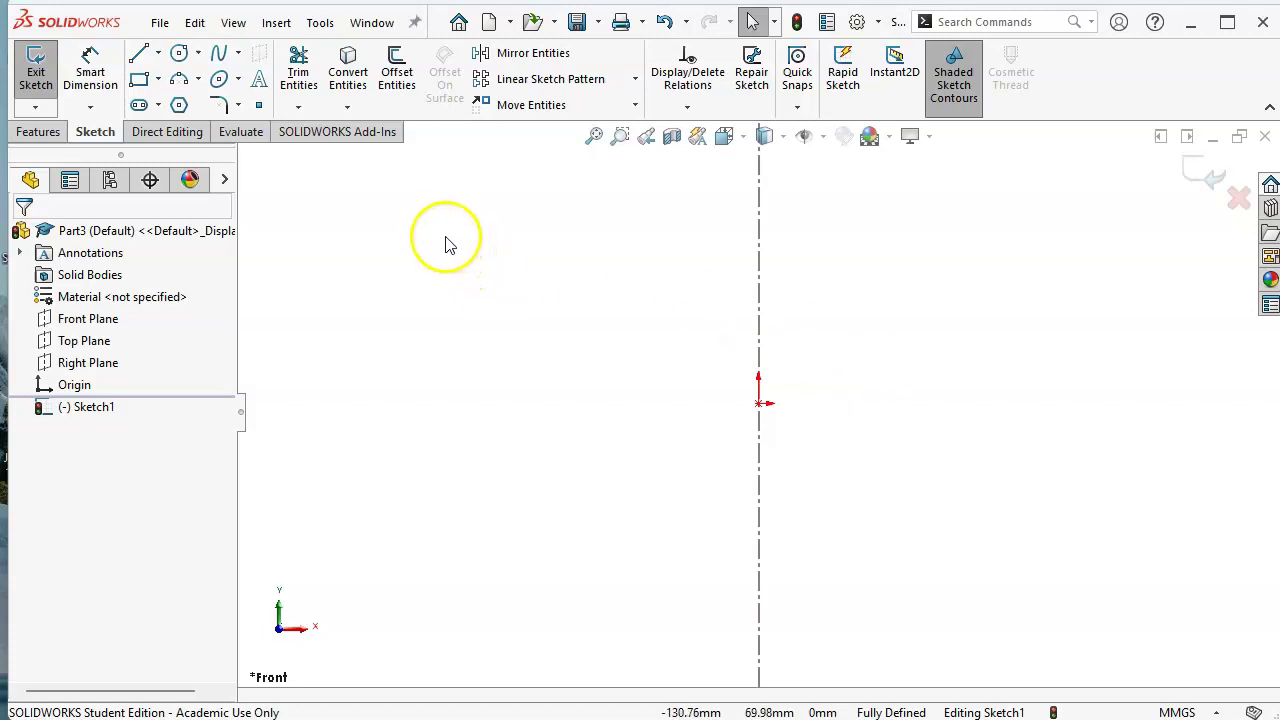
Draw a corner rectangle to the right of the centerline
left_click(139, 79)
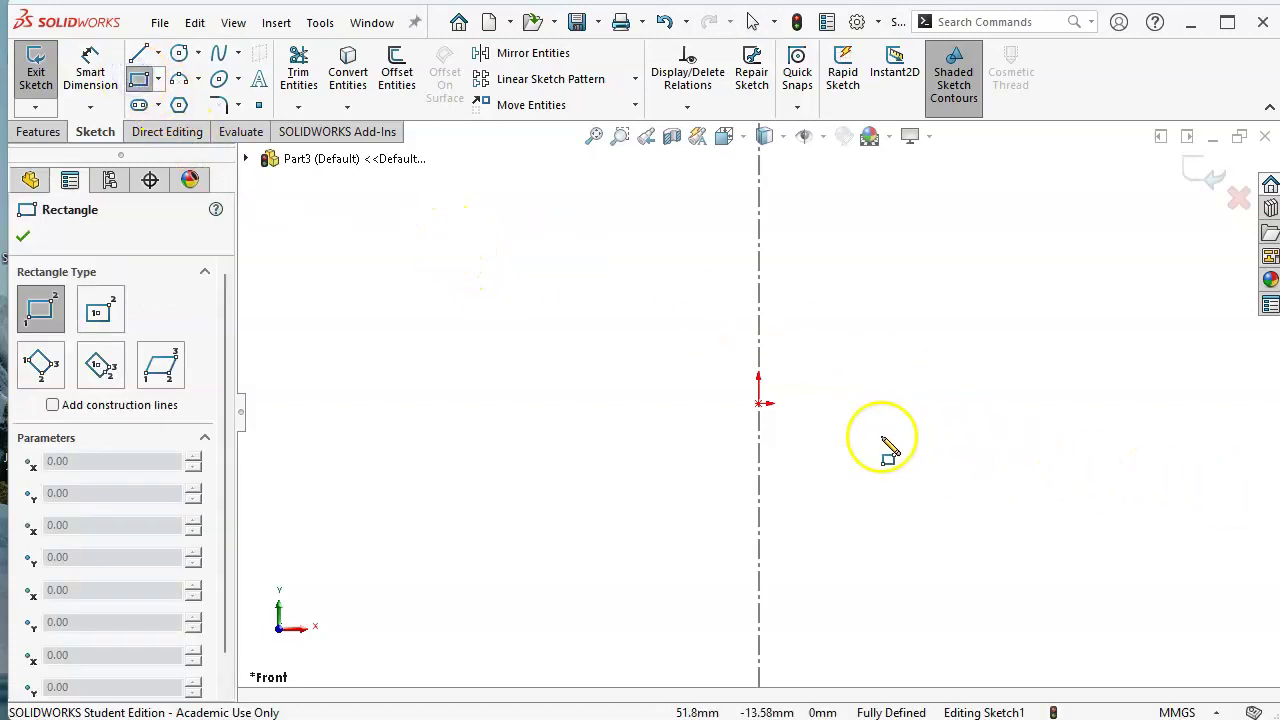
mouse_move(855, 403)
left_mouse_down()
mouse_move(1020, 332)
mouse_move(1001, 321)
left_mouse_up()
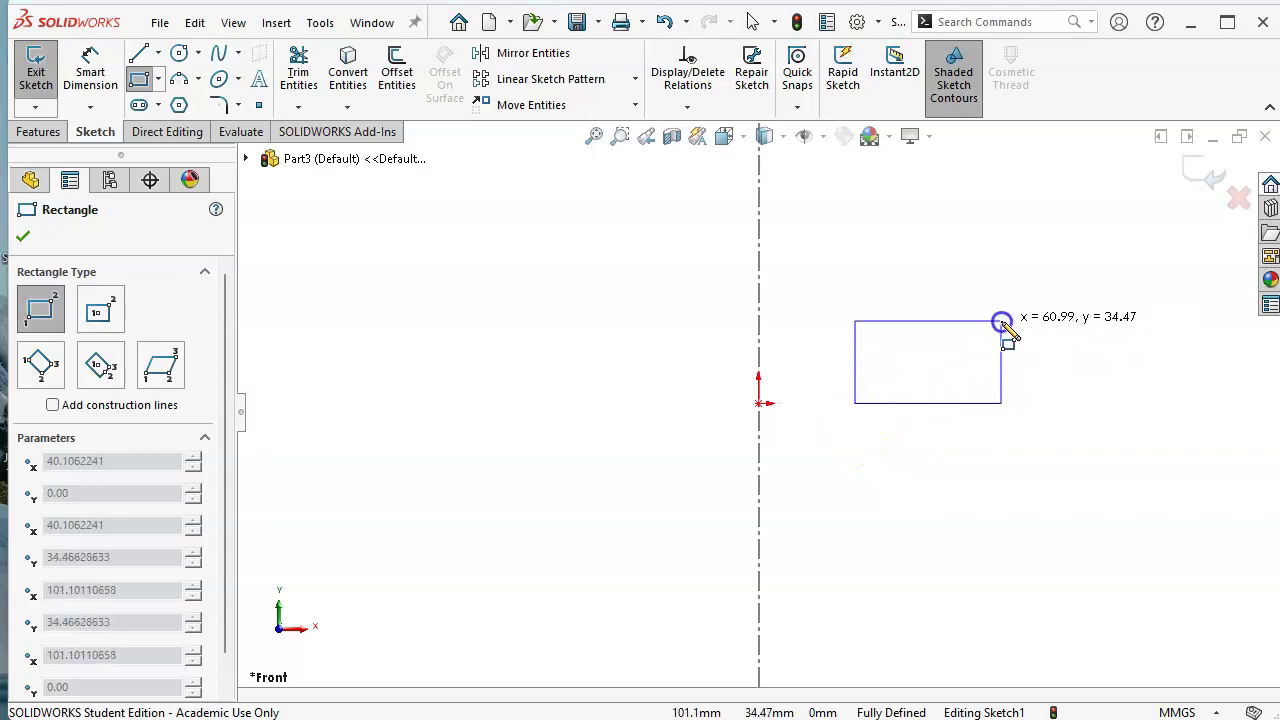
left_click(1001, 321)
left_click(837, 229)
right_click(838, 228)
Dimension the rectangle's left edge 21 mm from the centerline
left_click(1028, 200)
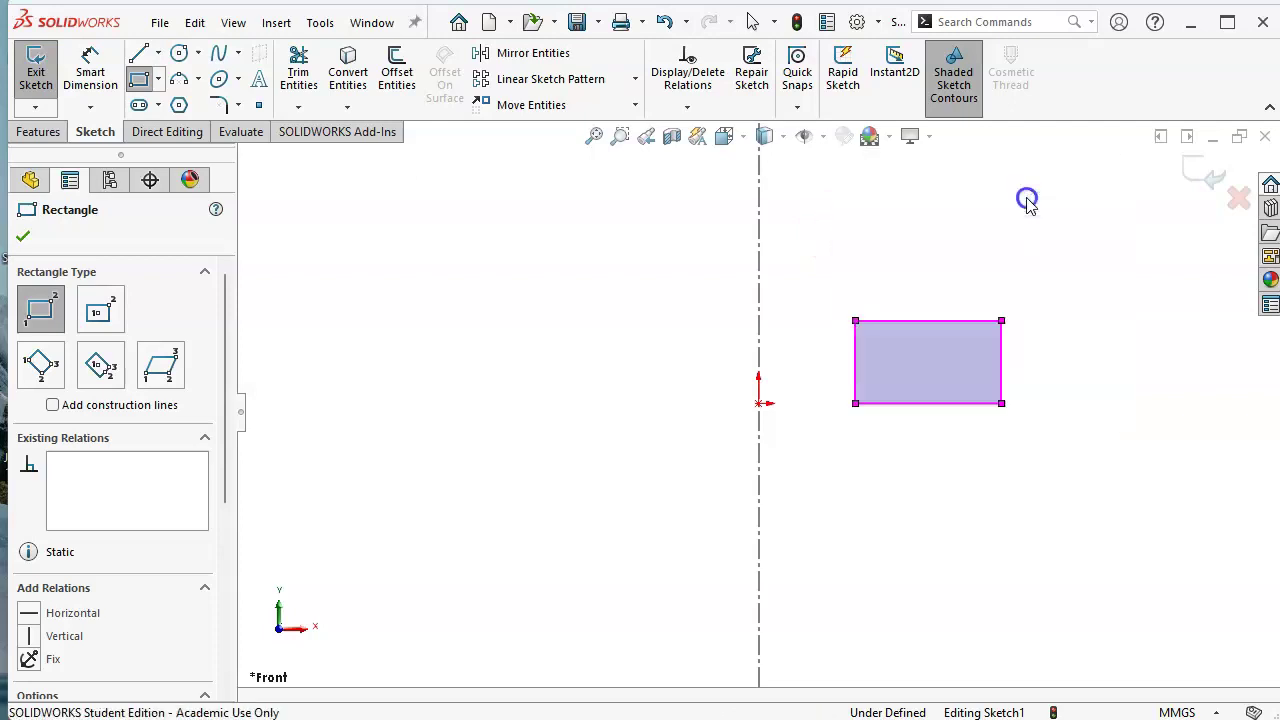
left_click(857, 370)
left_click(855, 363)
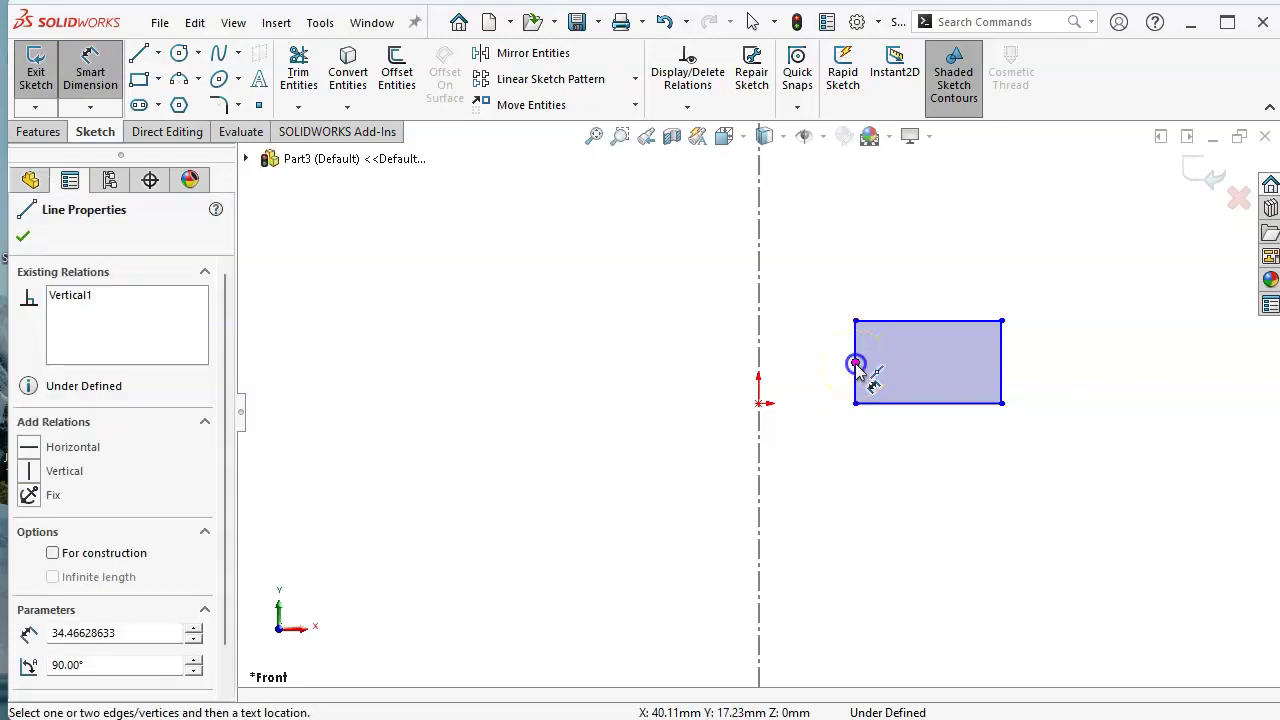
left_click(892, 425)
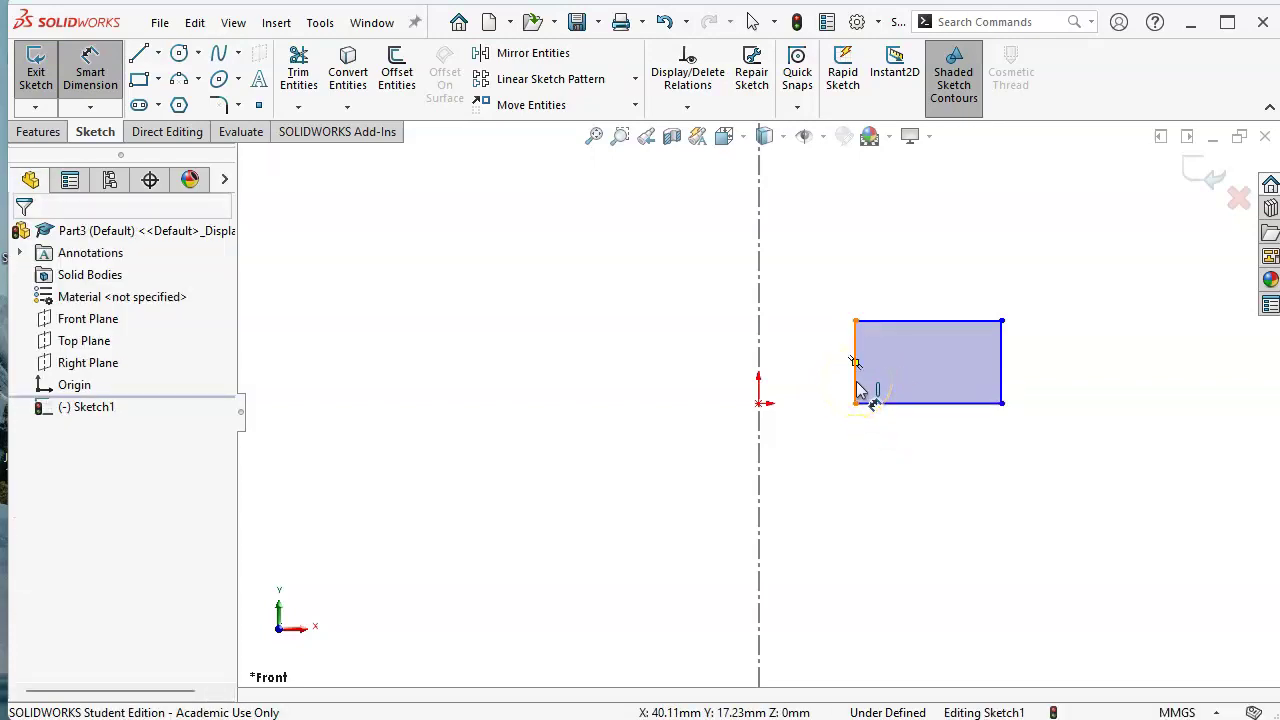
left_click(856, 390)
left_click(758, 352)
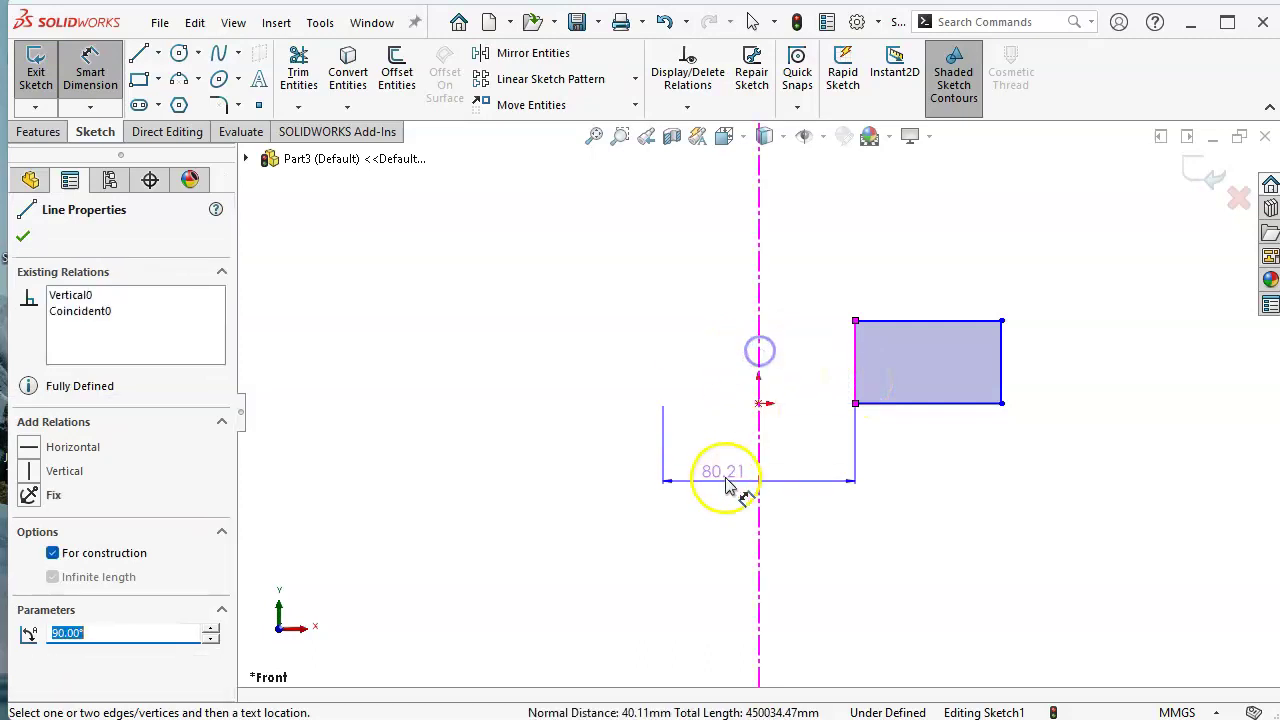
left_click(720, 505)
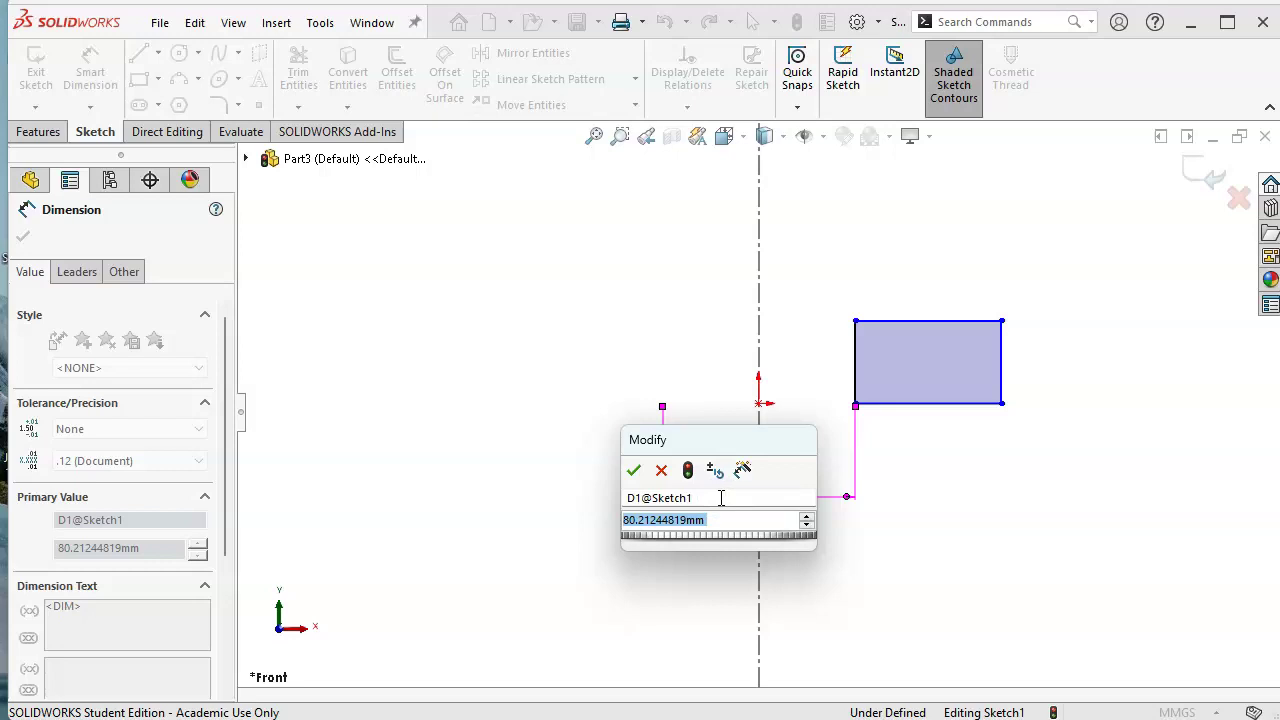
type("21")
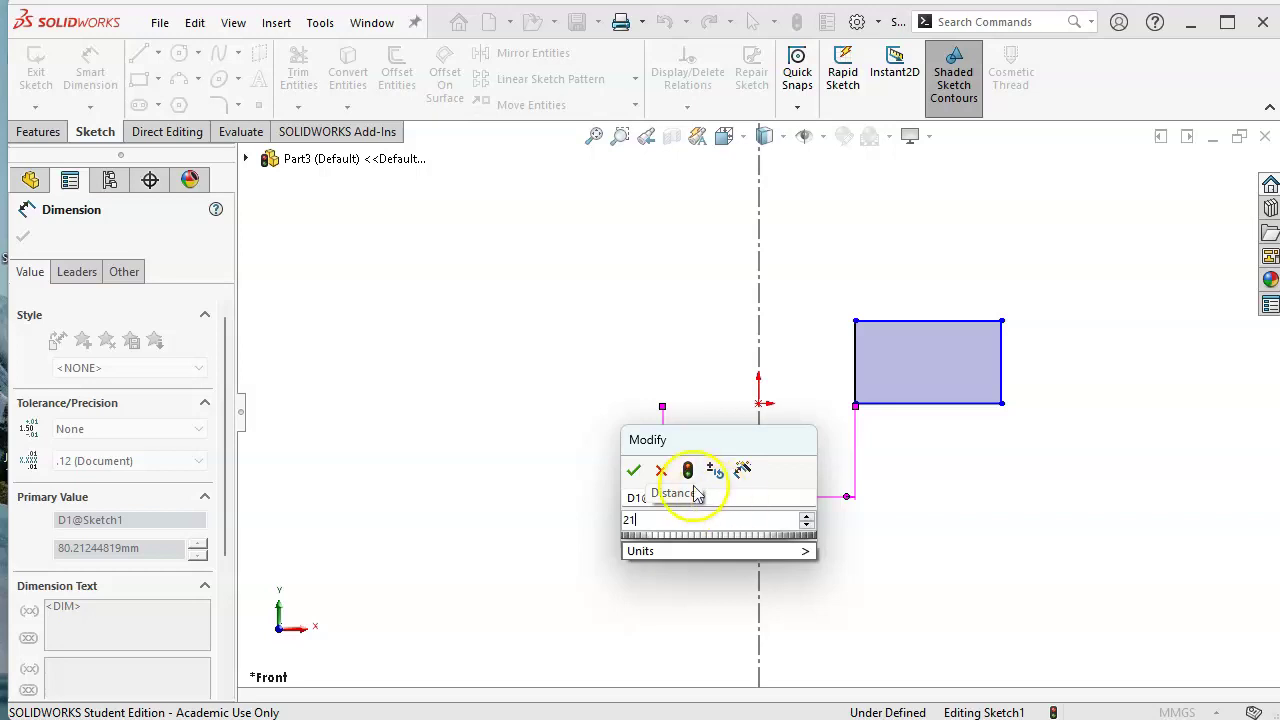
left_click(634, 472)
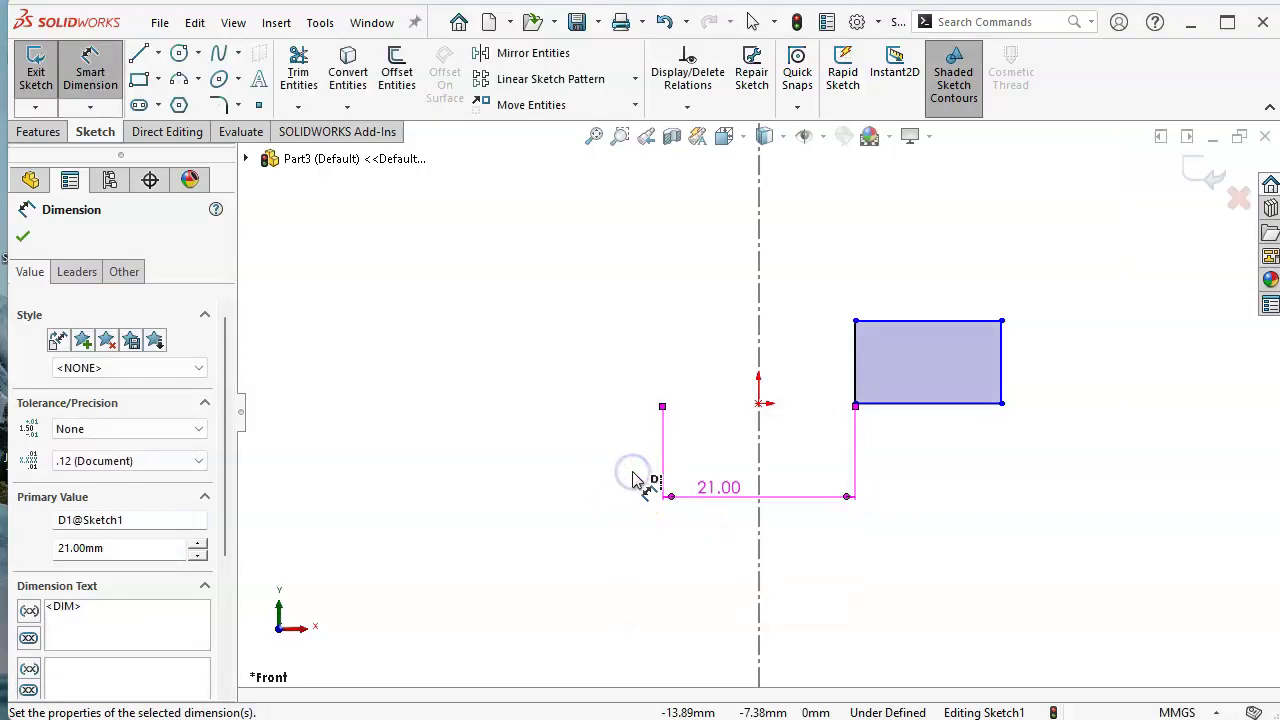
Dimension the right edge as a 100 mm diameter about the centerline
left_click(1001, 372)
left_click(758, 288)
left_click(661, 557)
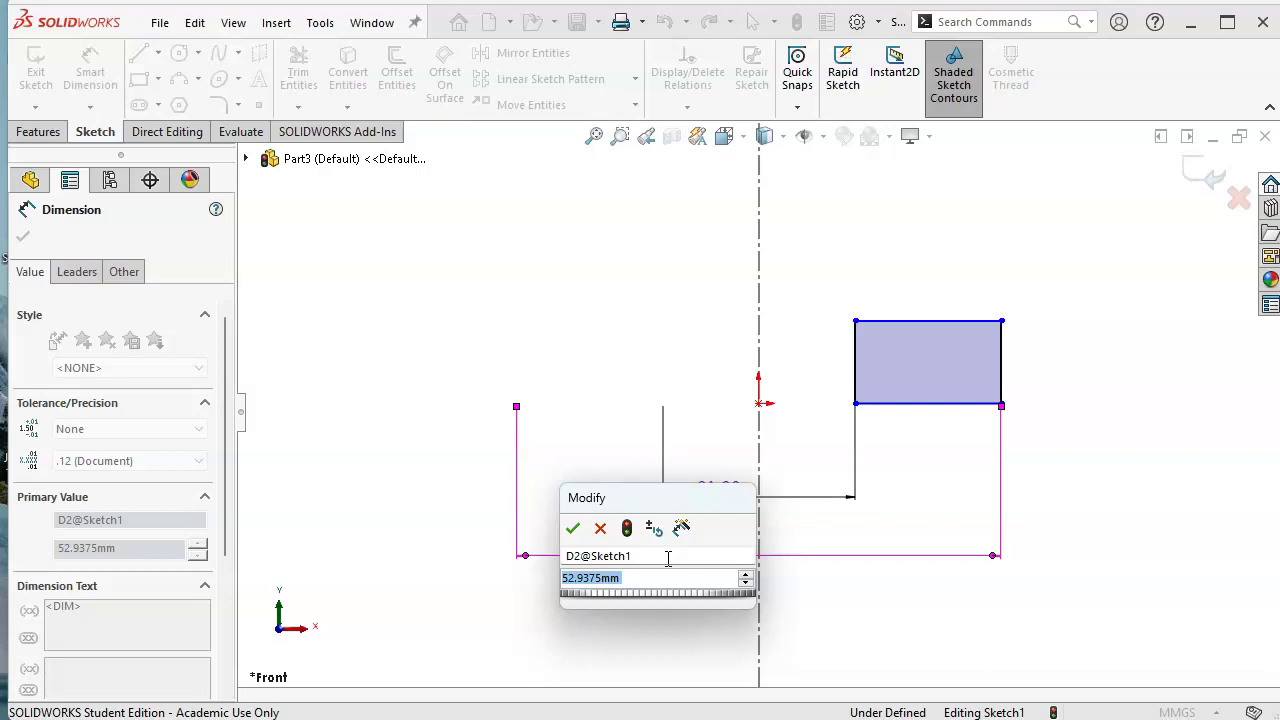
type("100")
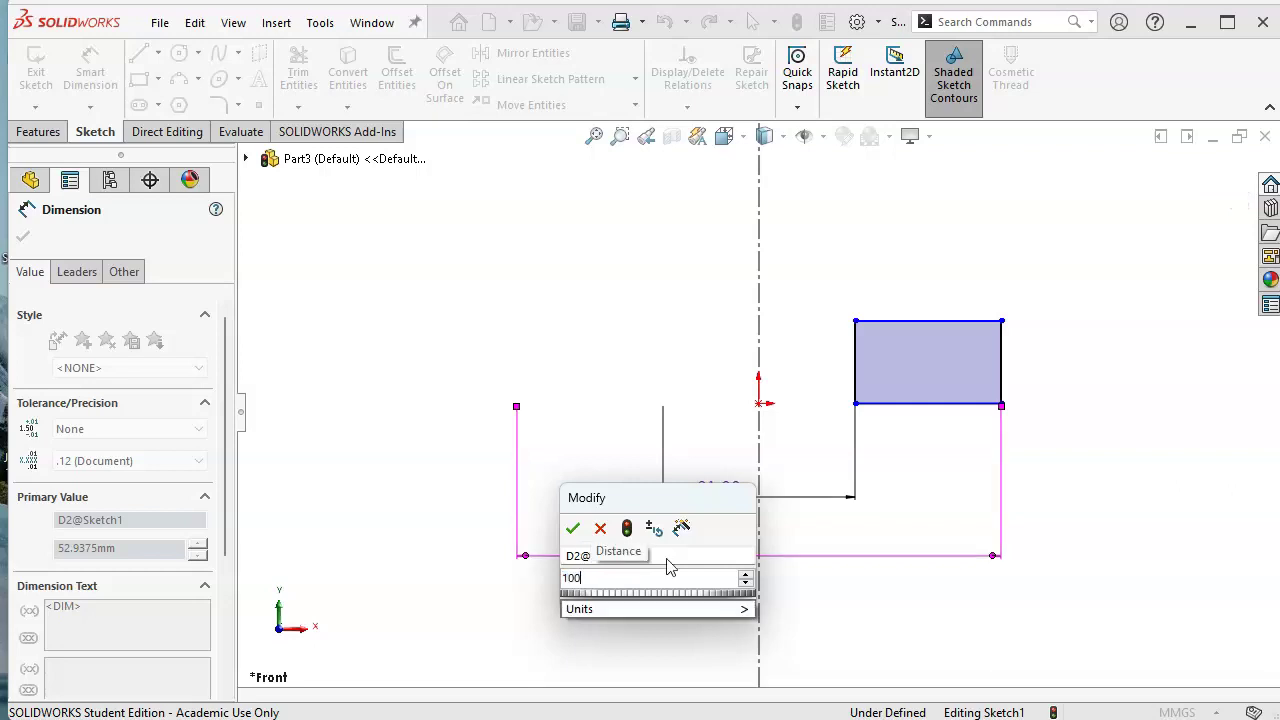
key("Return")
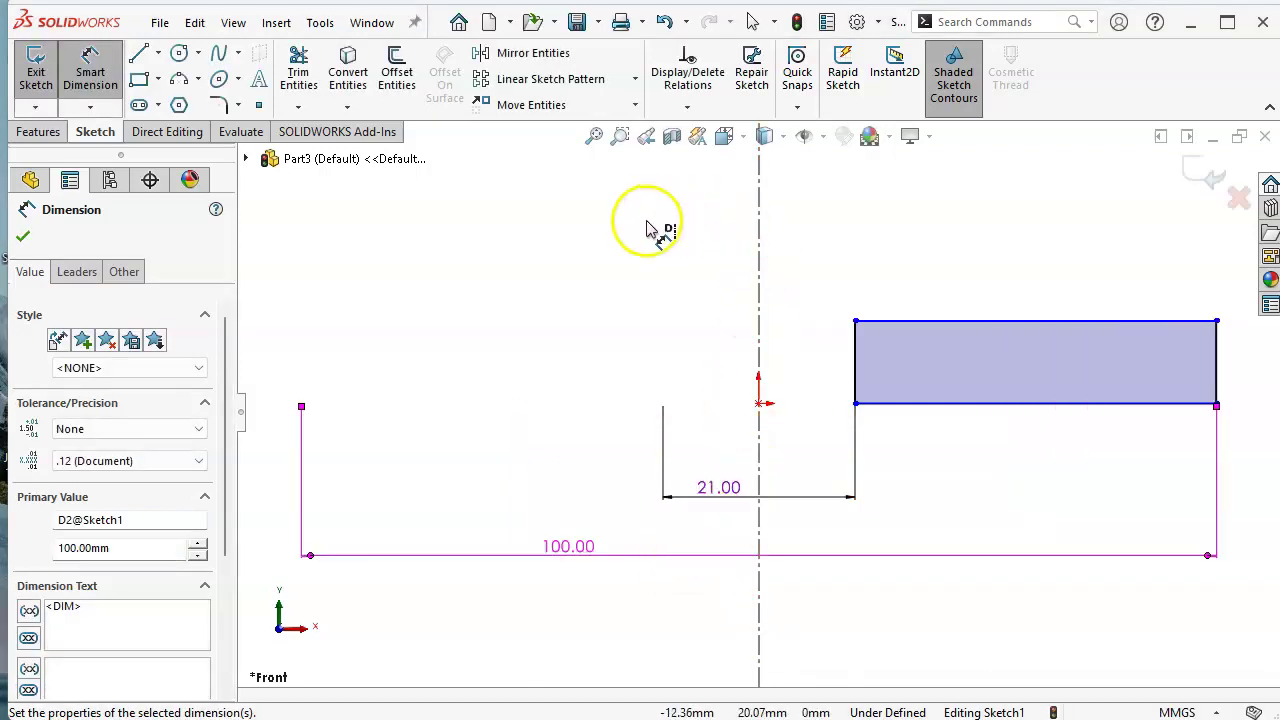
right_click(657, 229)
Give the rectangle a 13 mm height dimension
left_click(699, 292)
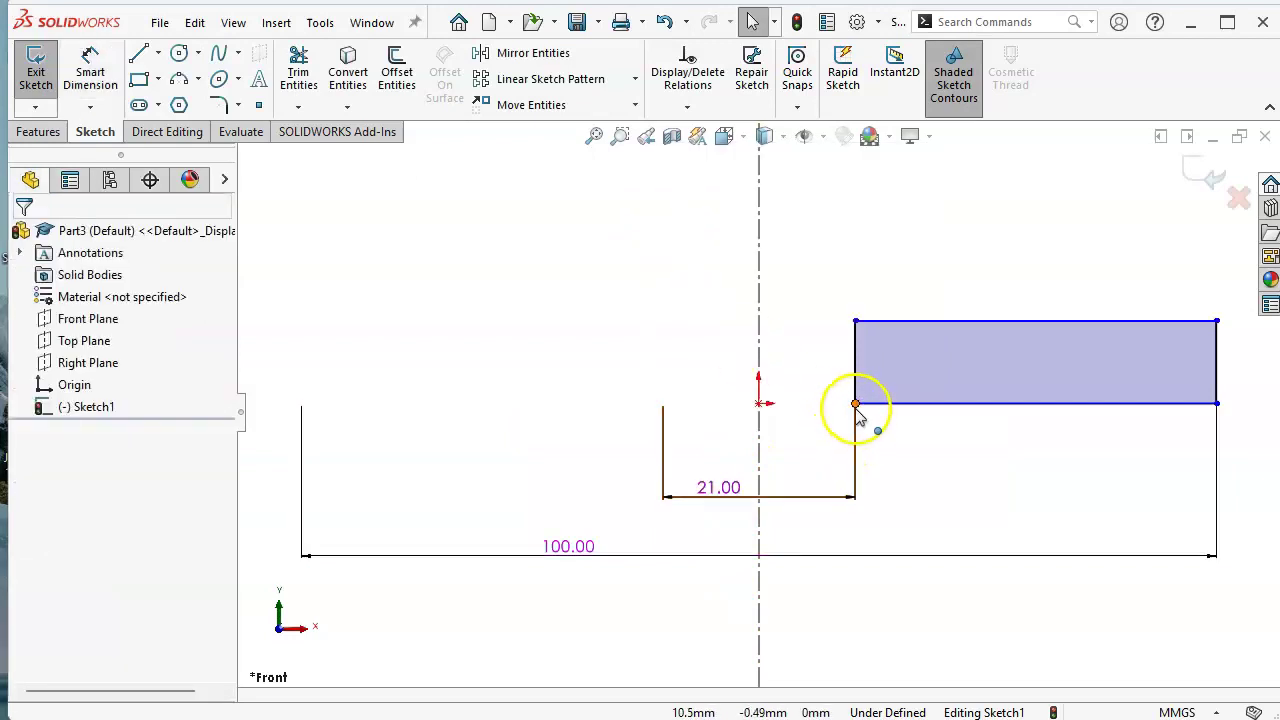
left_click_drag(855, 403, 896, 398)
left_click(92, 74)
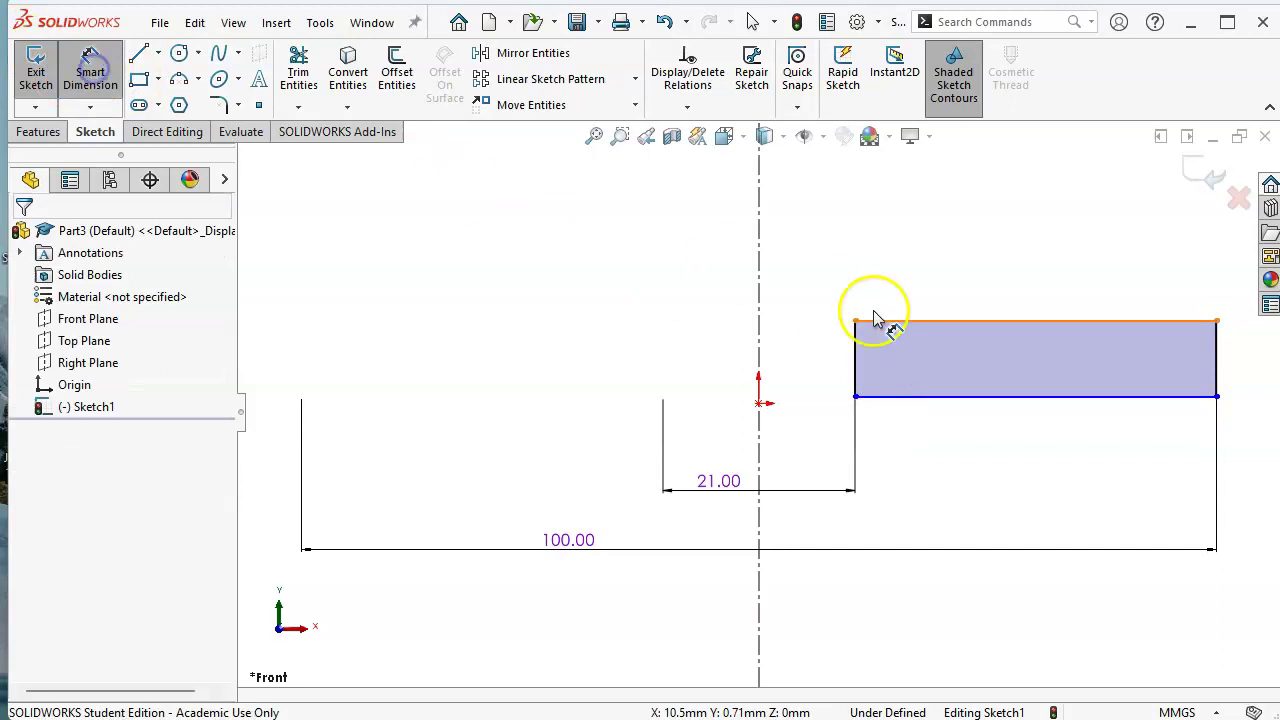
left_click(1219, 366)
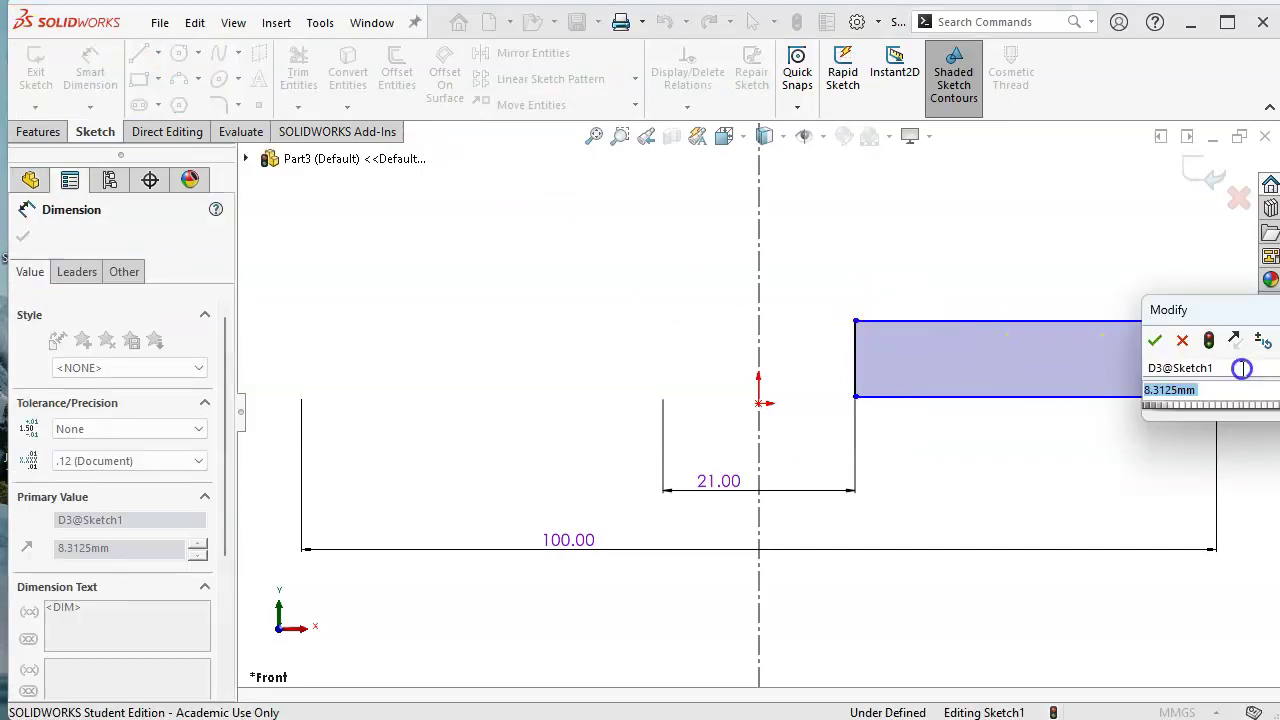
type("13")
key("Return")
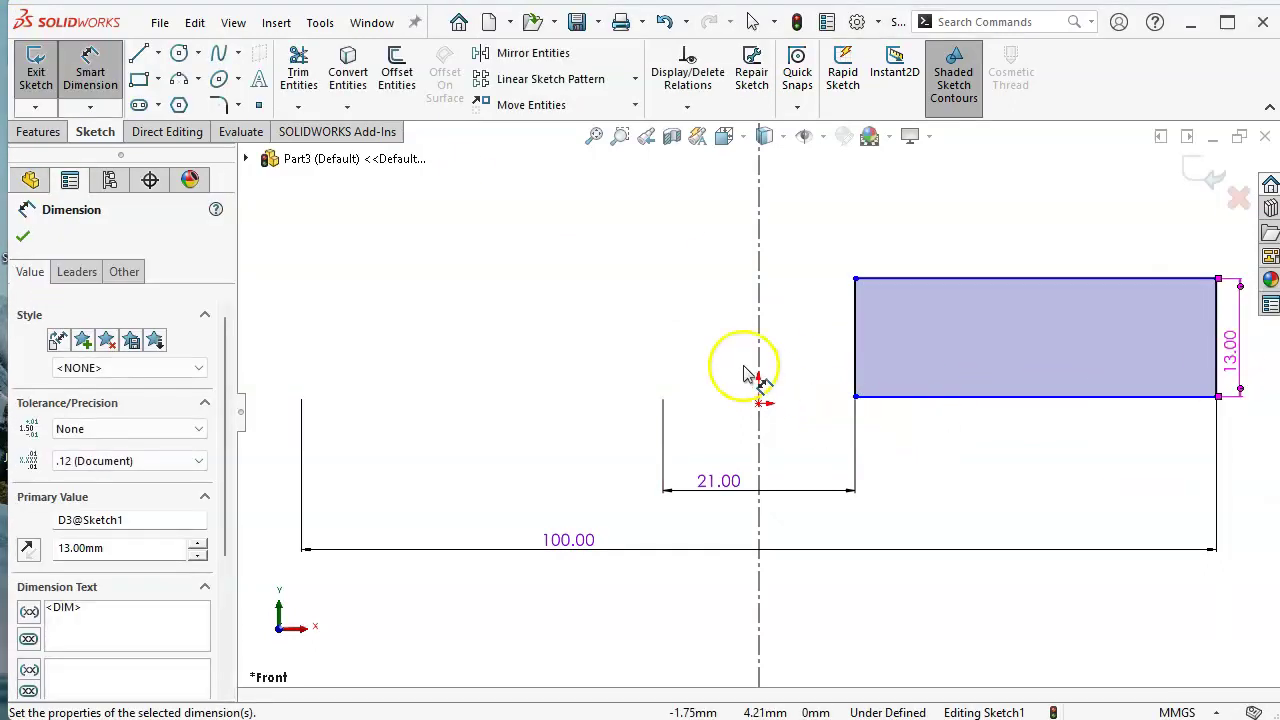
left_click(687, 257)
right_click(687, 257)
Make the rectangle's bottom line coincident with the origin, fully defining the sketch
left_click(737, 308)
left_click(899, 398)
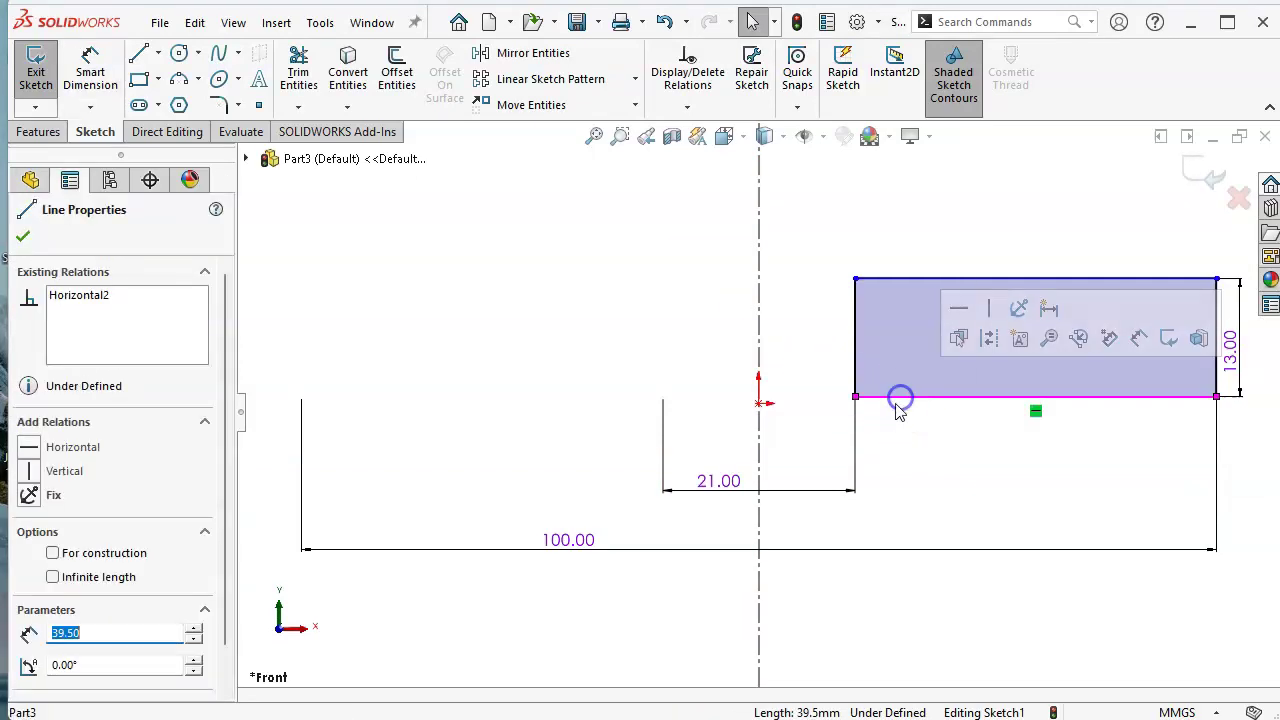
left_click(759, 404, "ctrl")
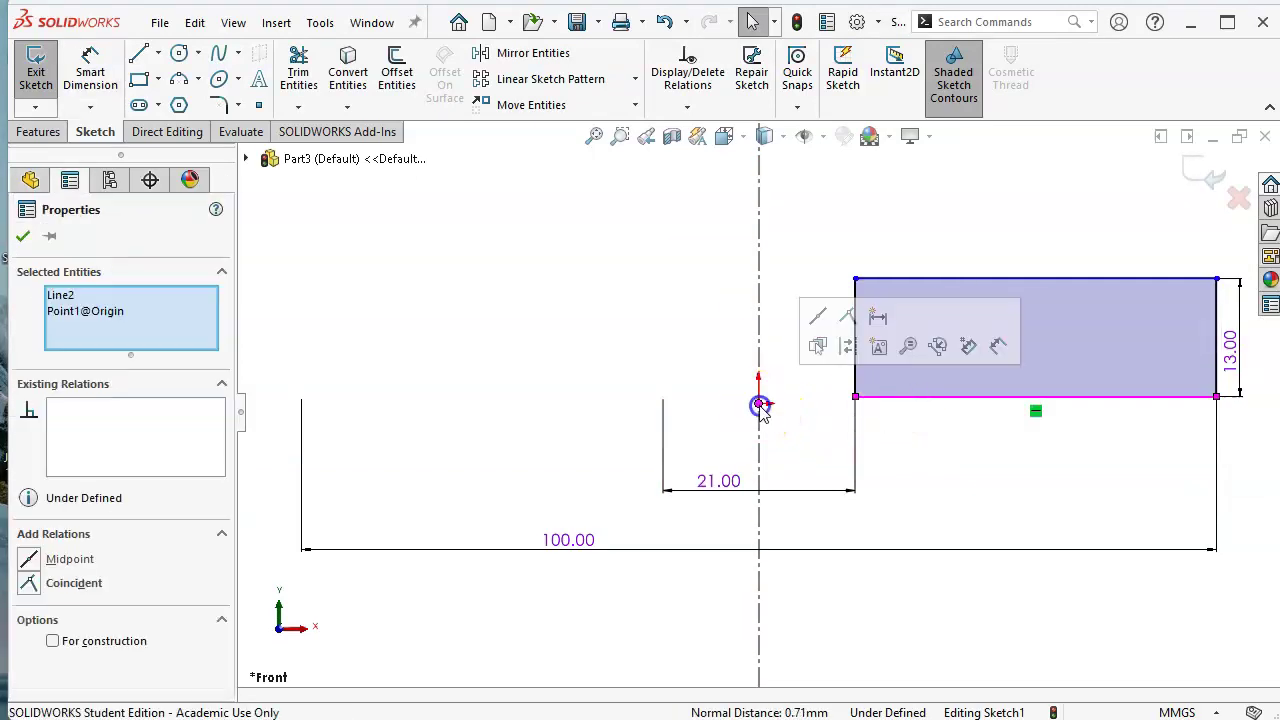
left_click(847, 316)
left_click(963, 466)
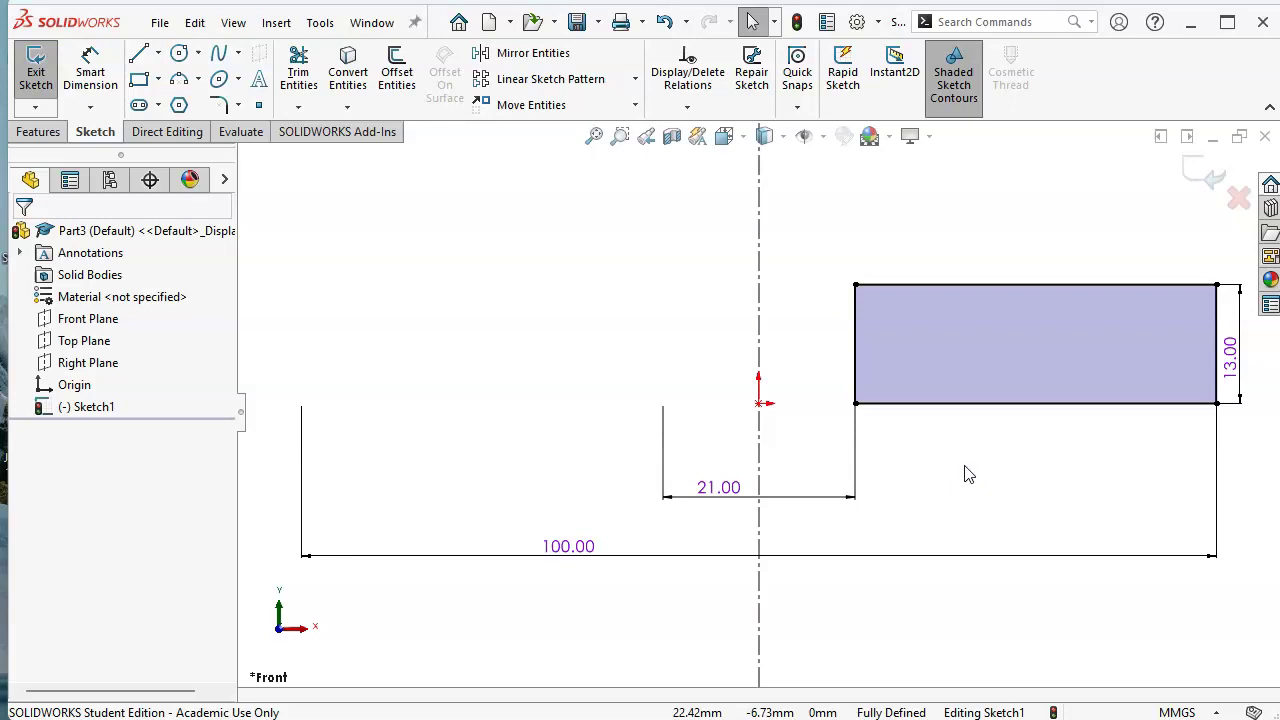
left_click(966, 472)
left_click(42, 128)
Revolve the profile 360° into a disc, then copy PC Gasket's Ø10 hole feature
left_click(104, 70)
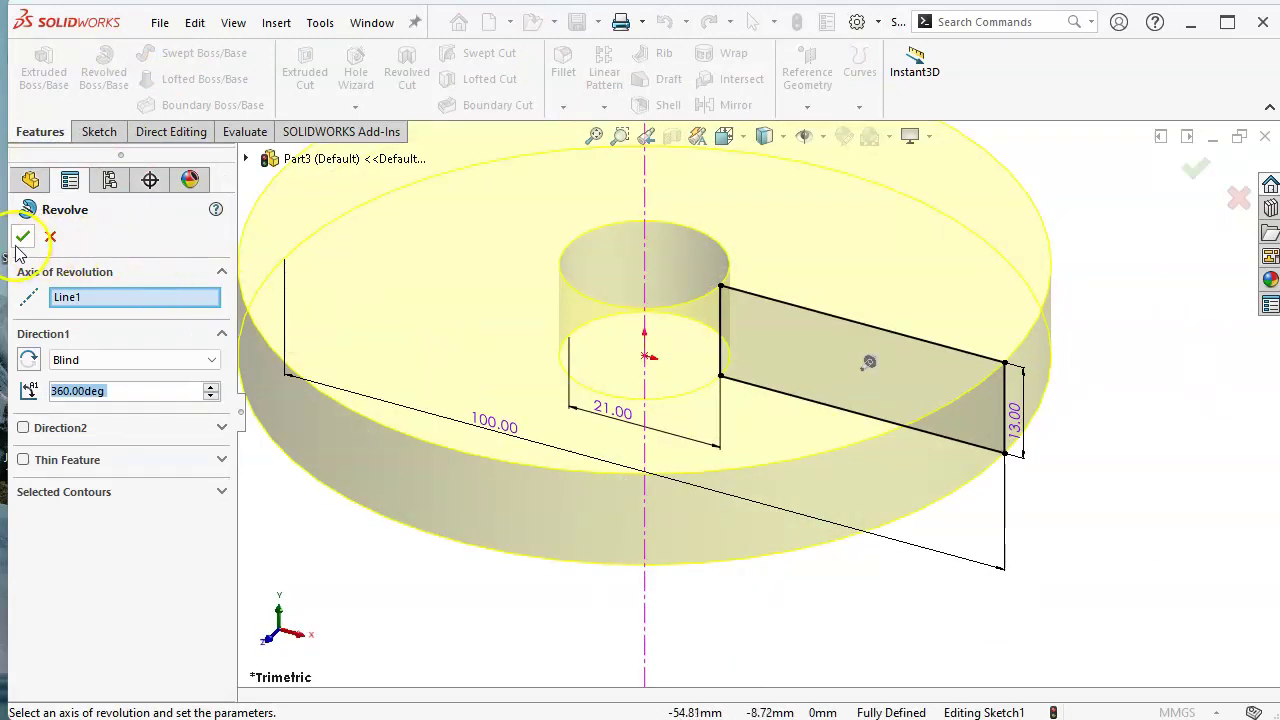
left_click(22, 236)
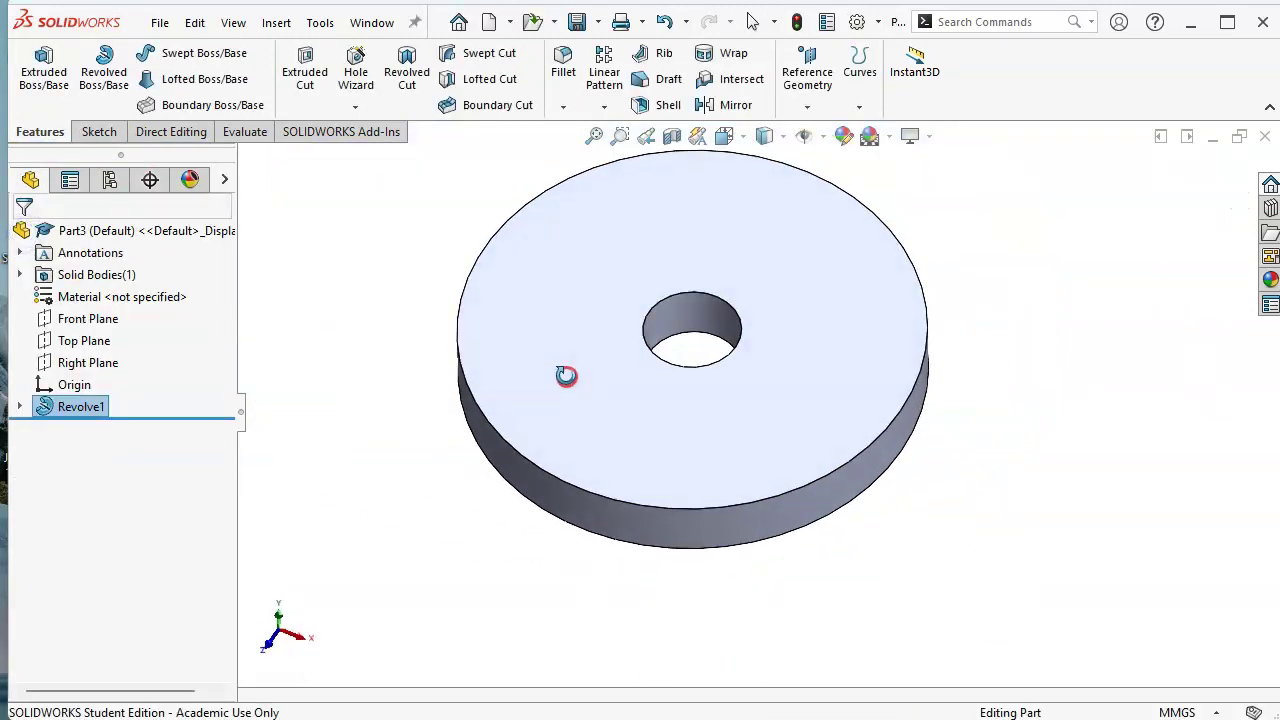
left_click(370, 22)
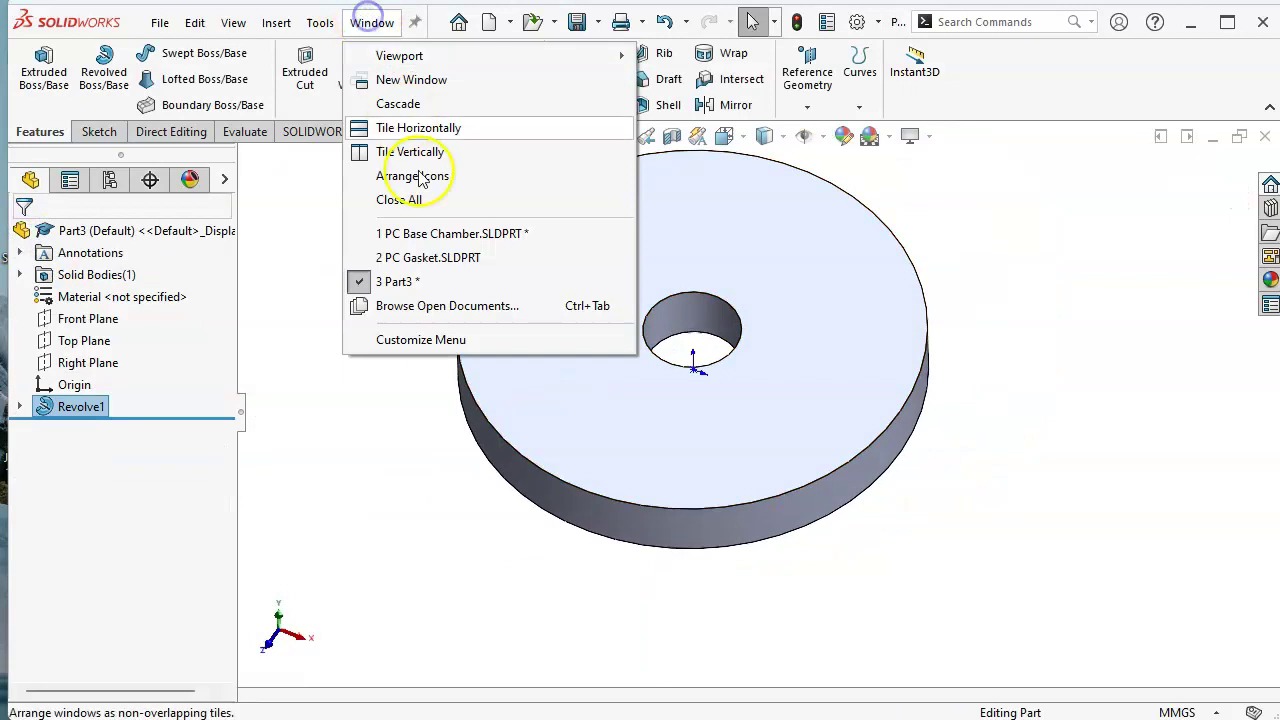
left_click(440, 257)
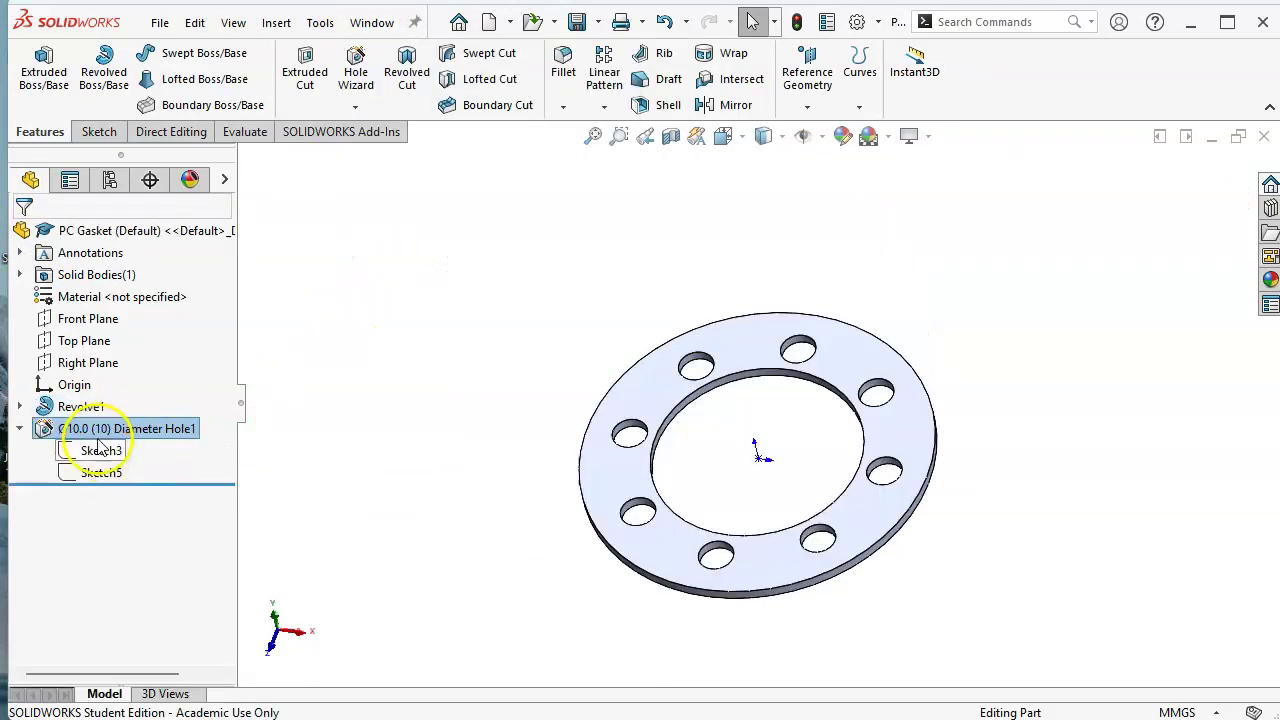
left_click(101, 430)
left_click(294, 446)
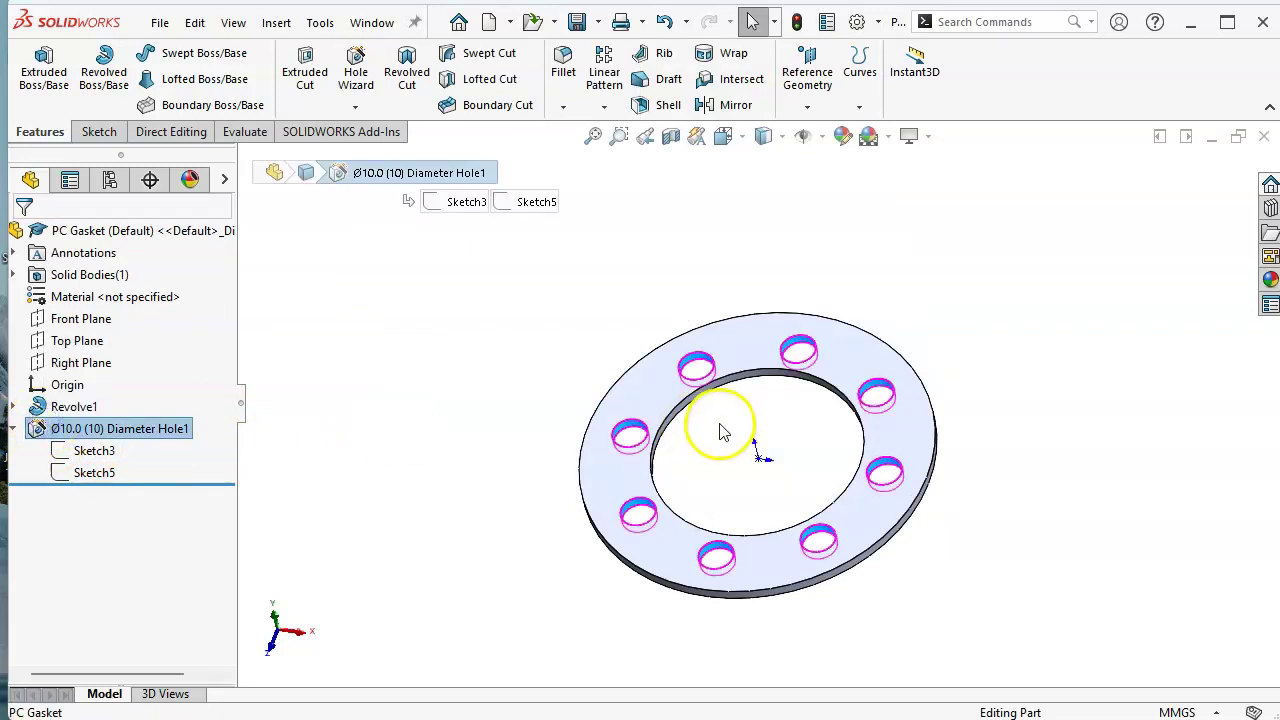
left_click(372, 22)
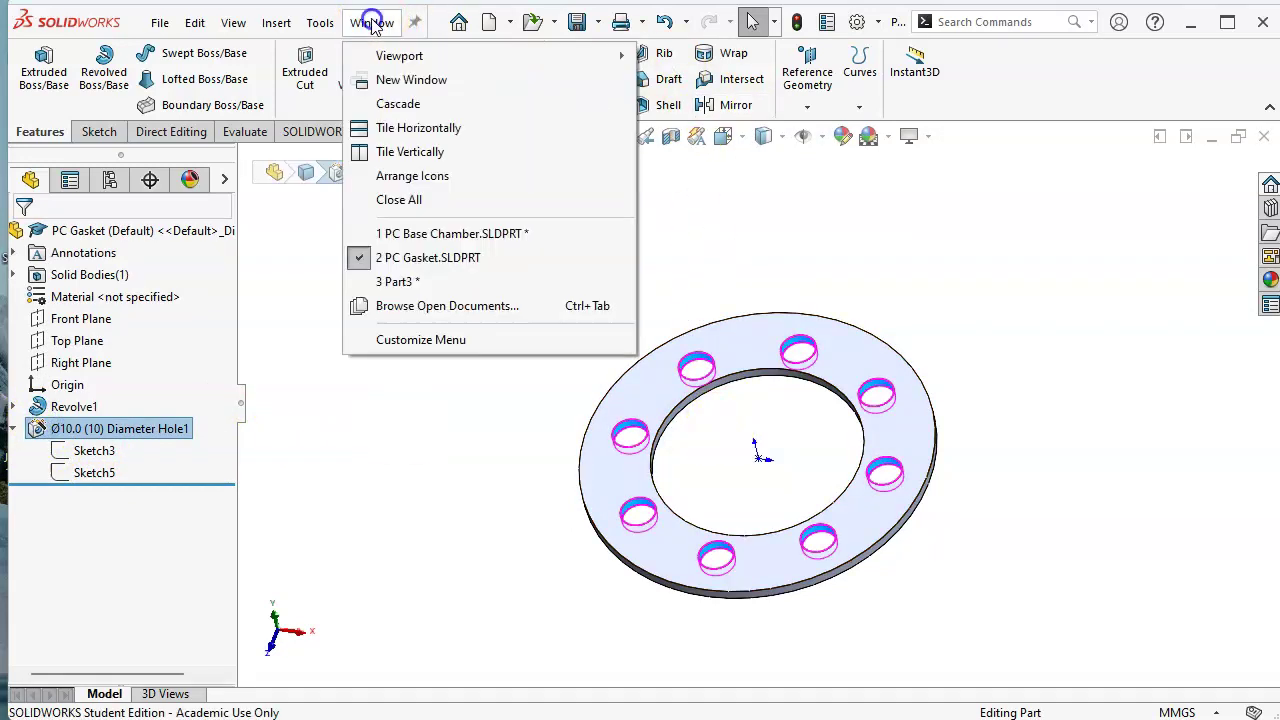
left_click(380, 280)
Paste the Ø10 hole feature onto the disc's top face with dangling references, and edit it
left_click(849, 353)
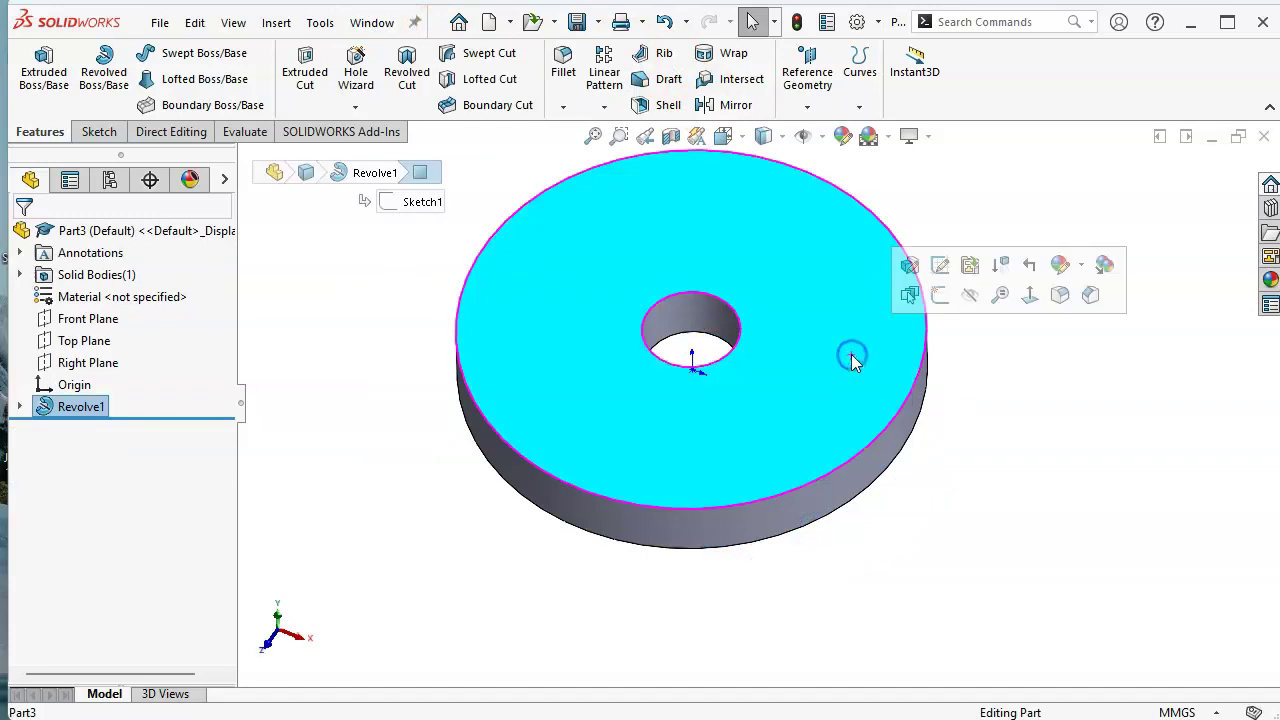
key("ctrl+v")
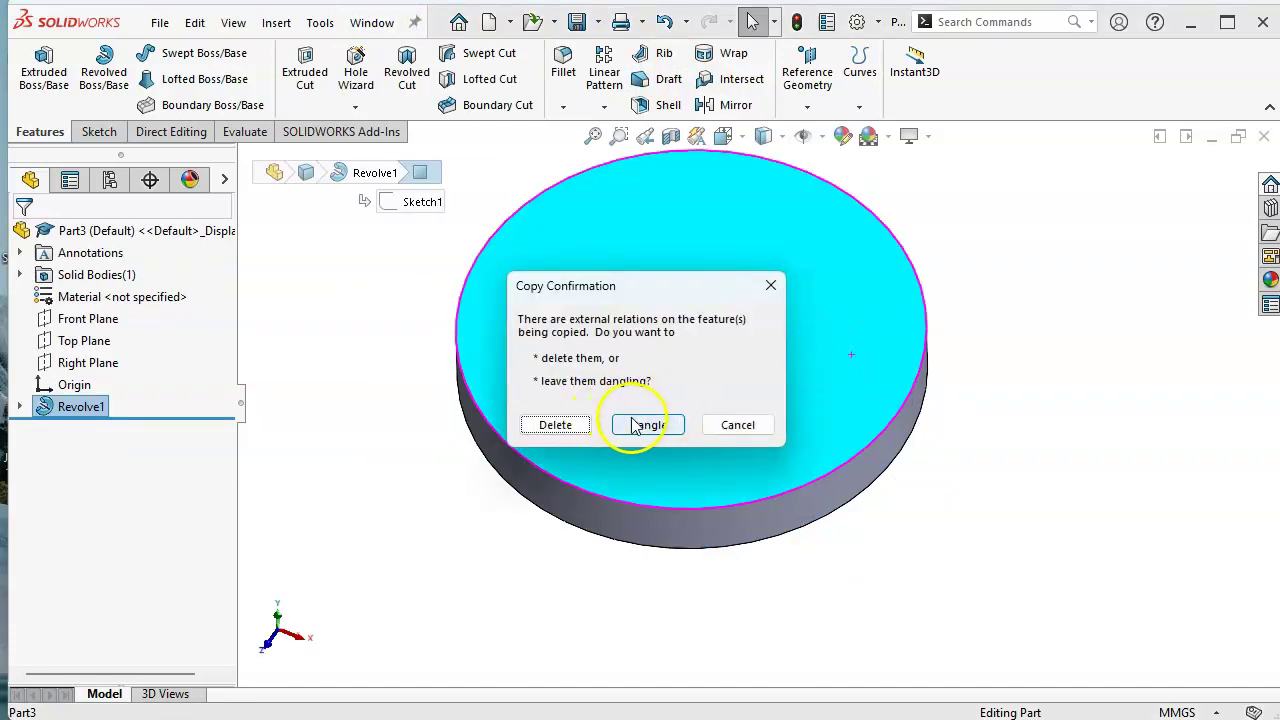
left_click(647, 424)
left_click(626, 290)
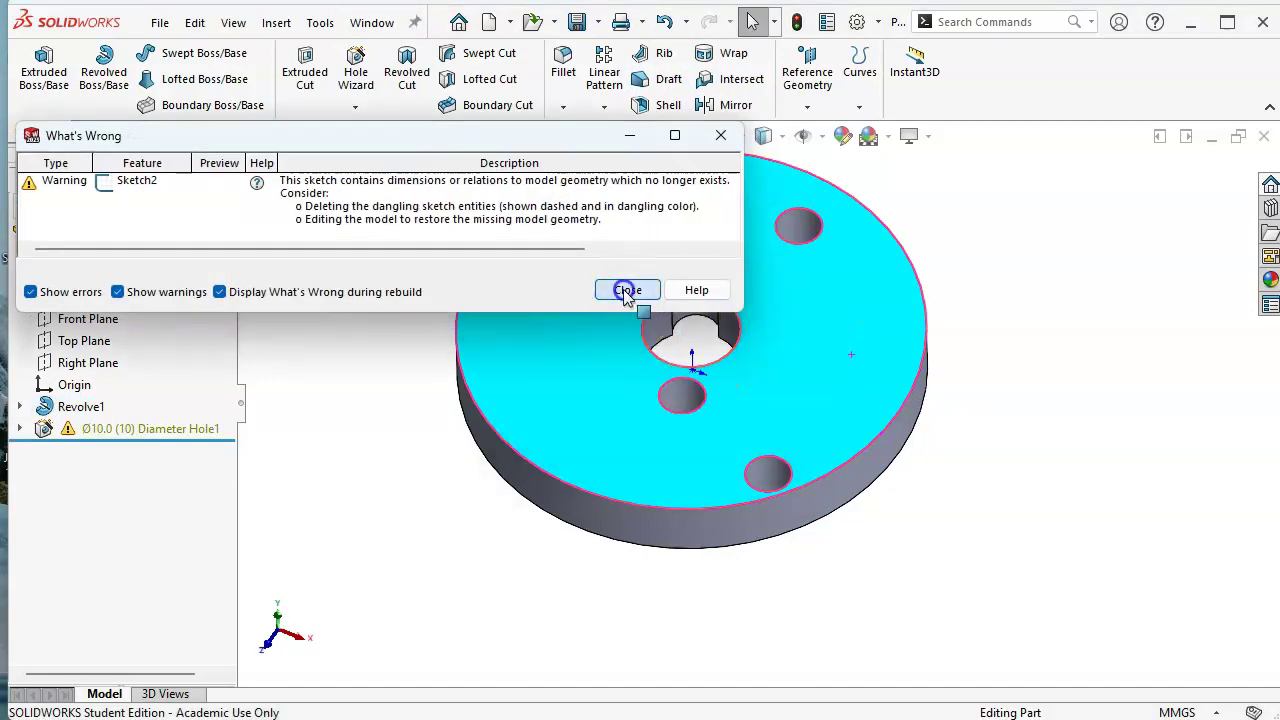
left_click(20, 429)
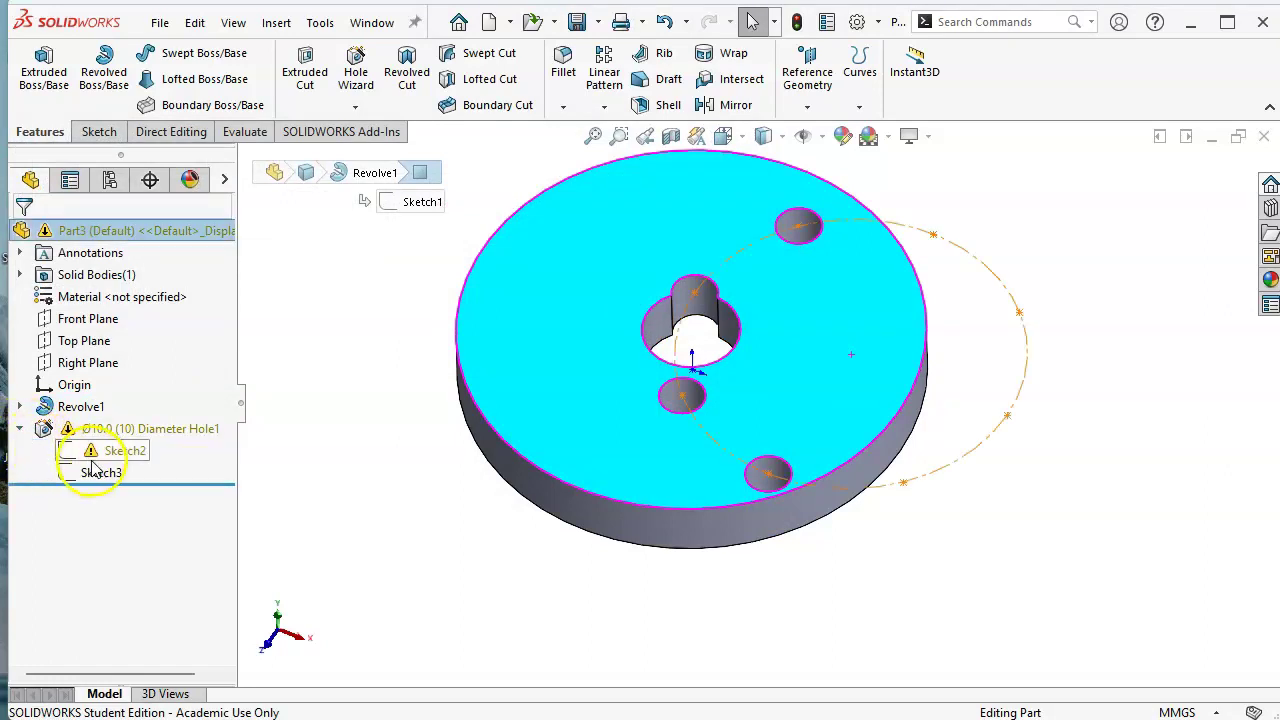
left_click(20, 429)
right_click(106, 429)
left_click(119, 370)
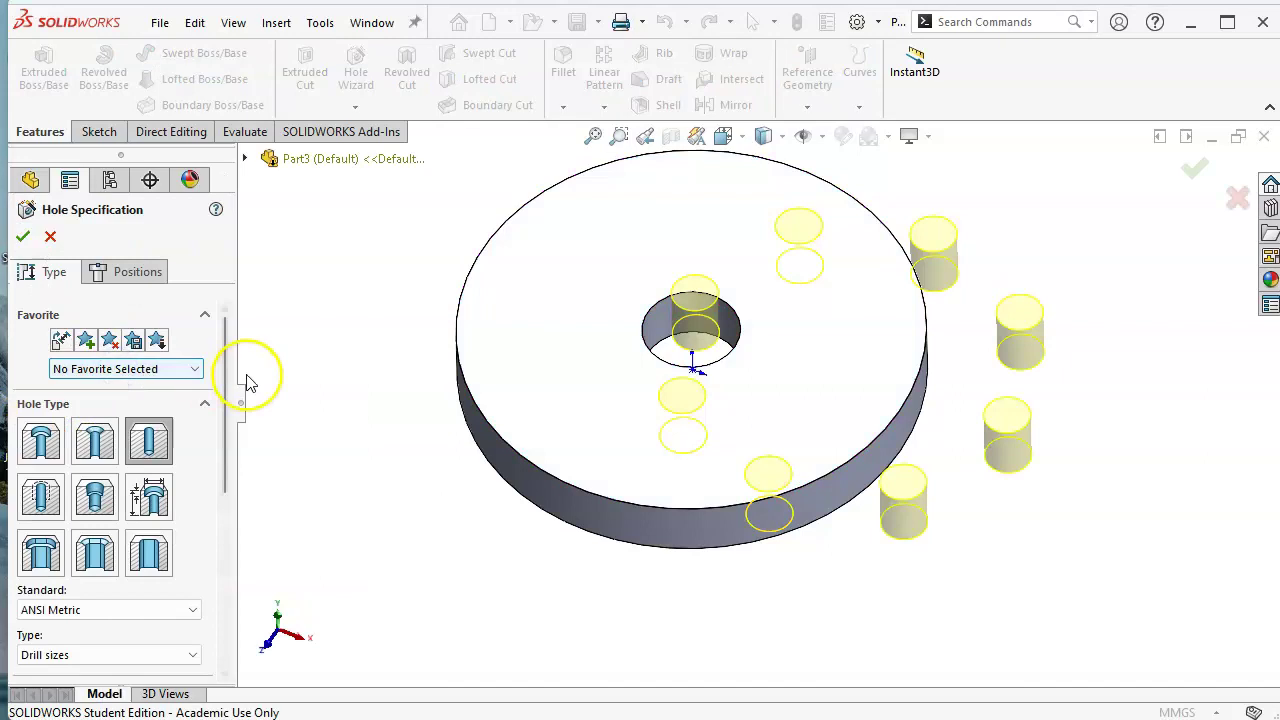
Delete the pattern centre's broken relation and drag it onto the origin
left_click(110, 271)
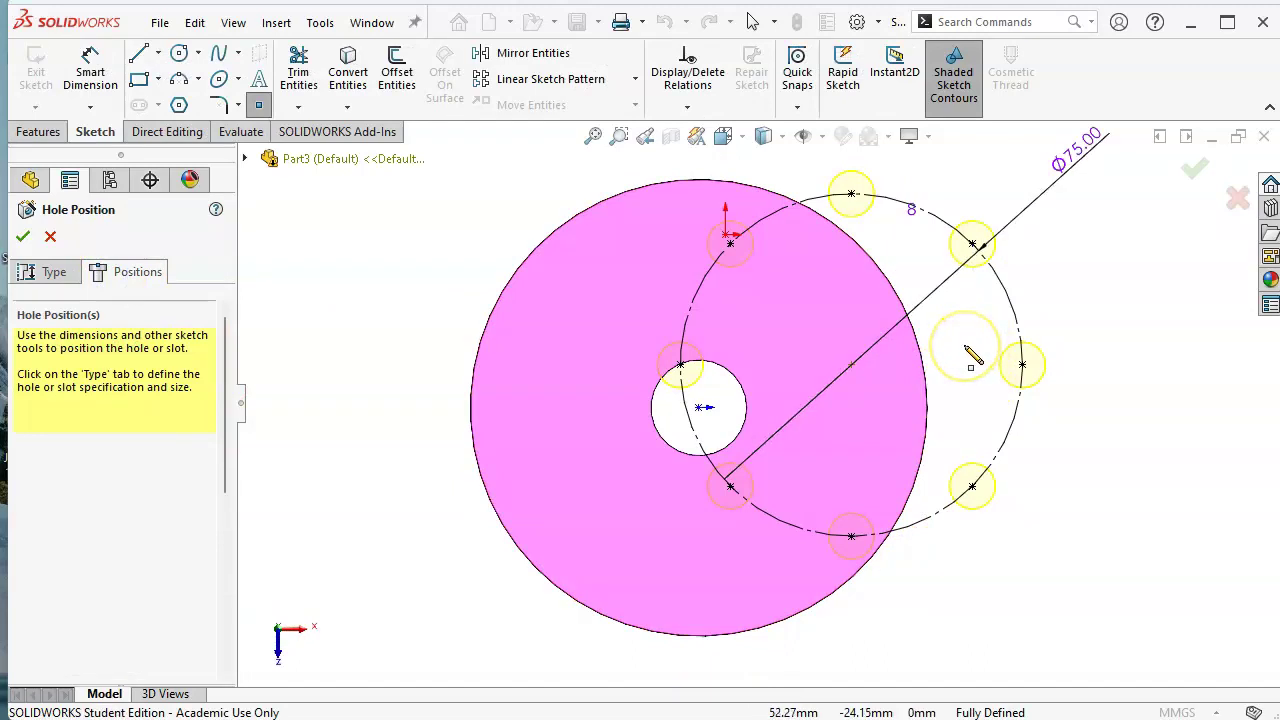
key("Escape")
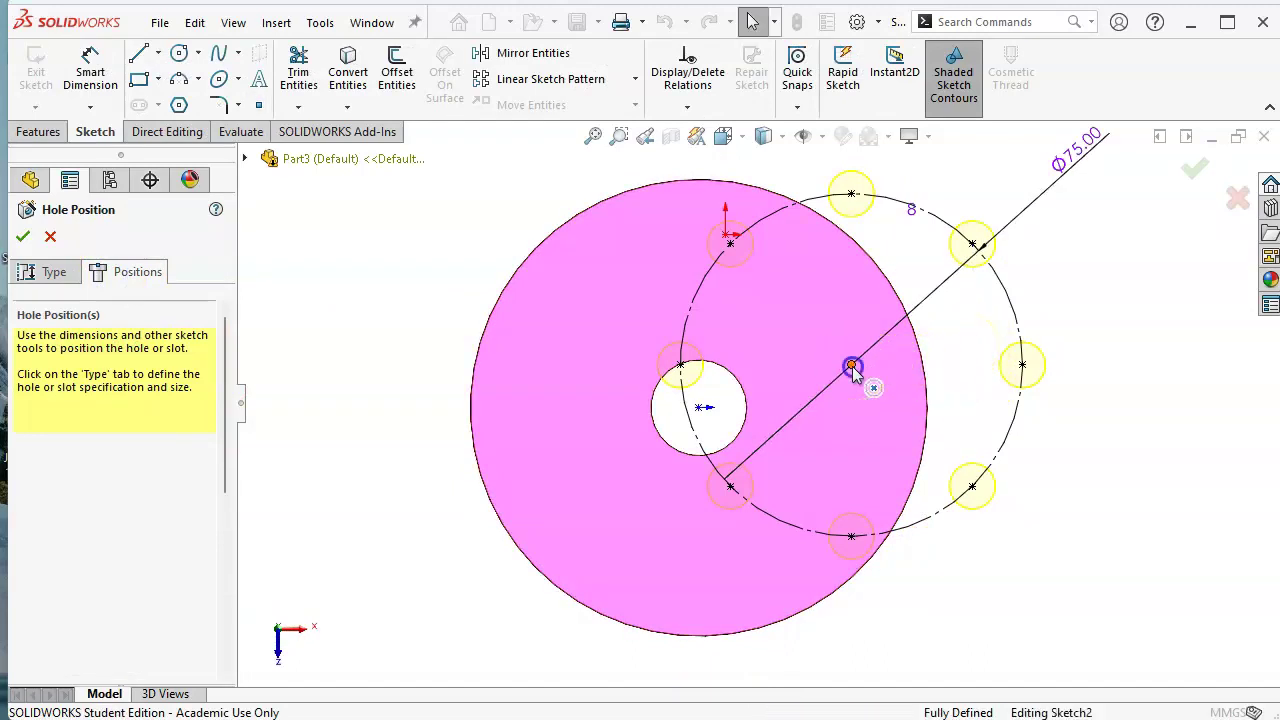
left_click(851, 367)
key("Delete")
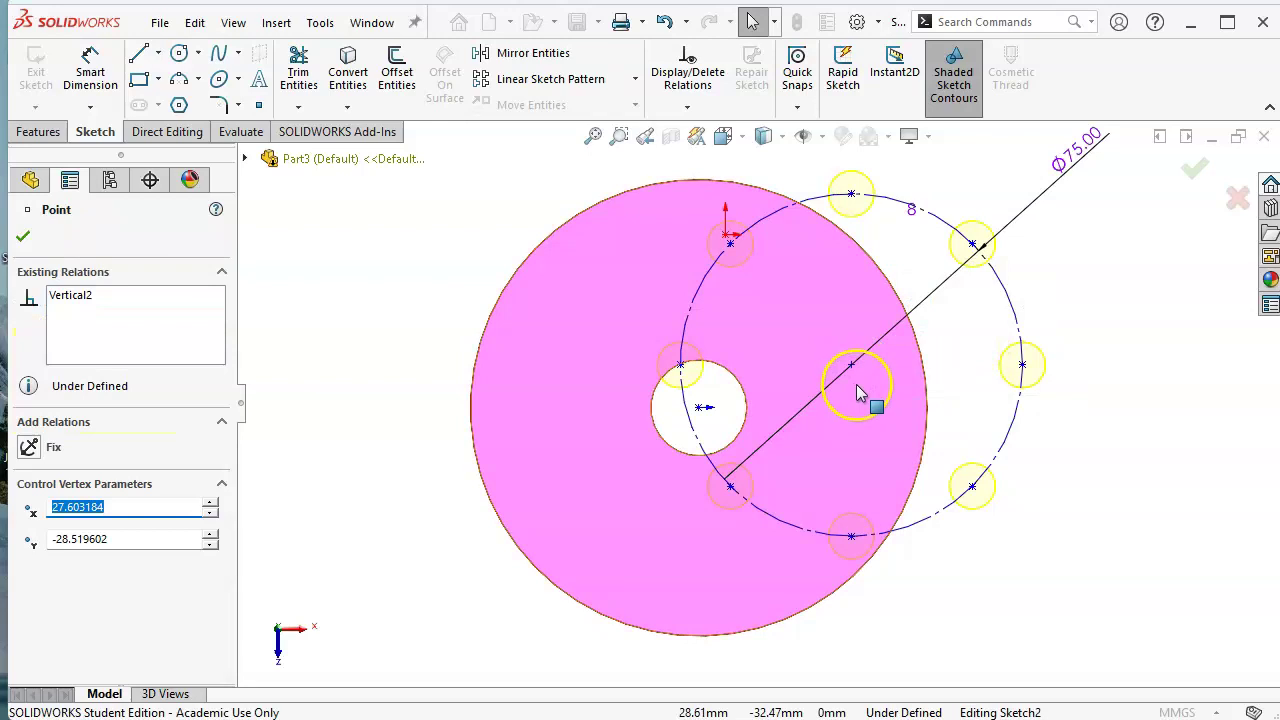
left_click_drag(851, 366, 702, 410)
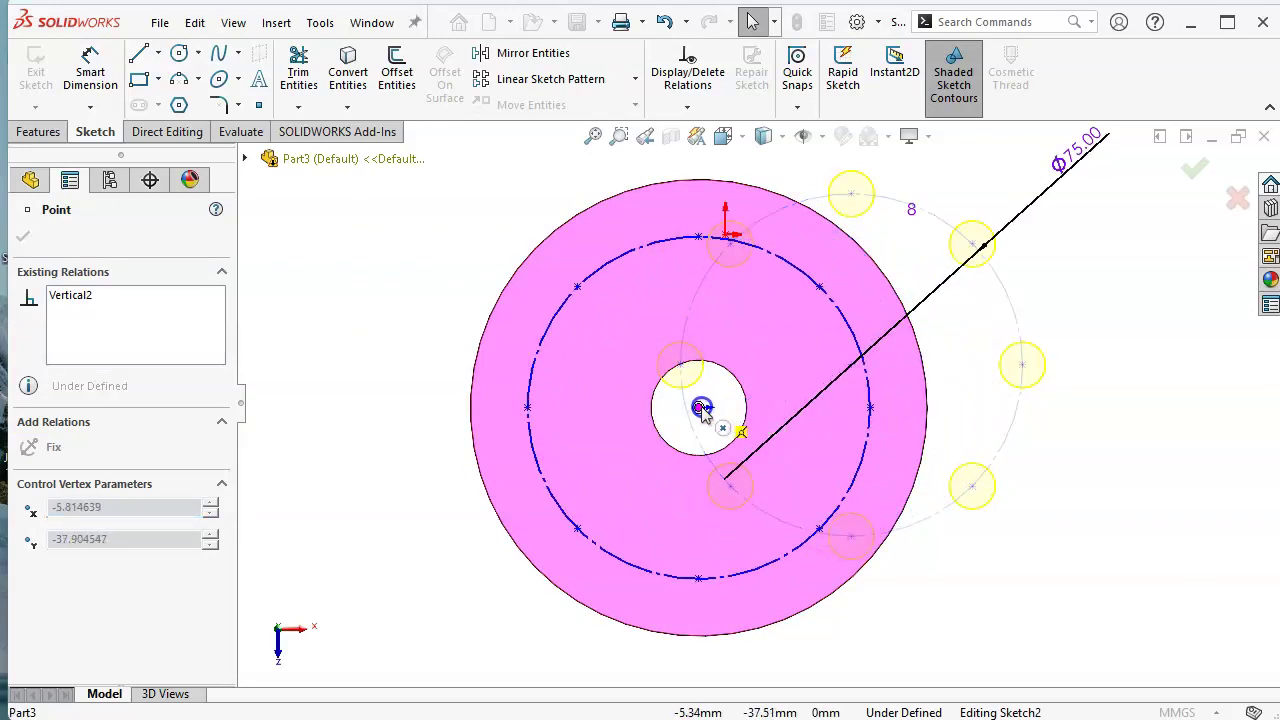
left_click(1194, 168)
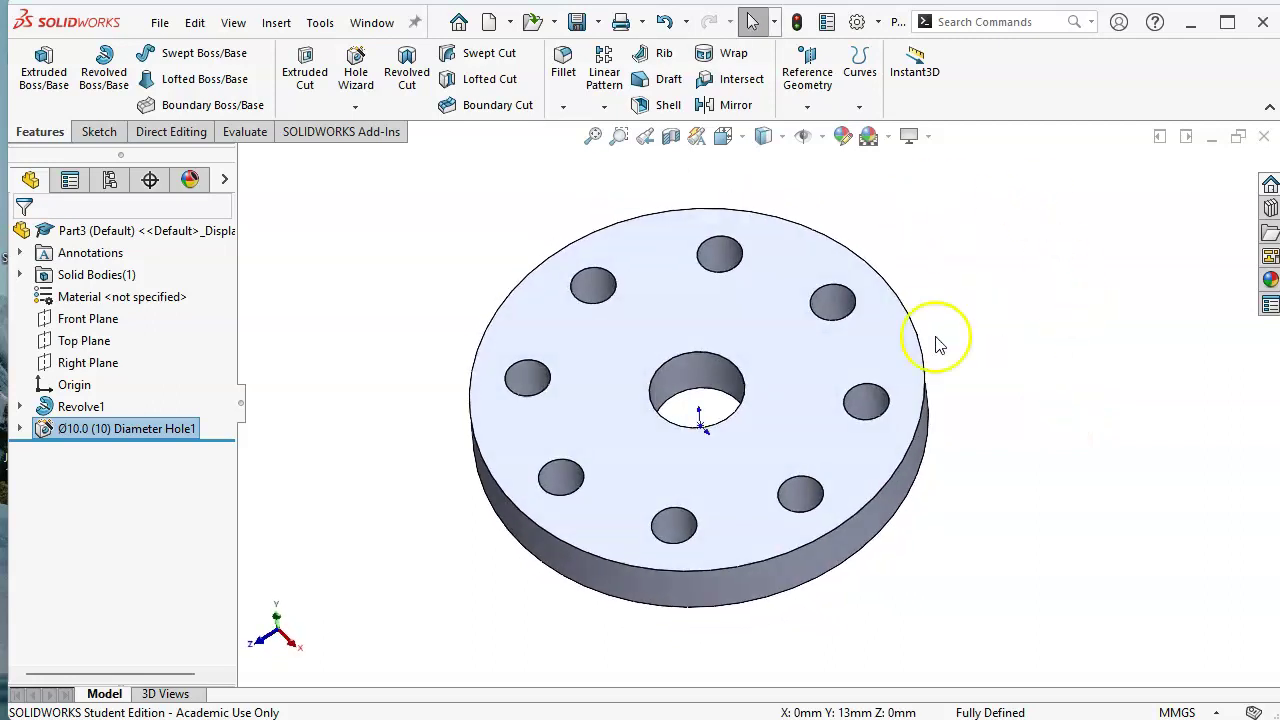
Save Part3 under the file name 'PC Cover Plate'
left_click(576, 21)
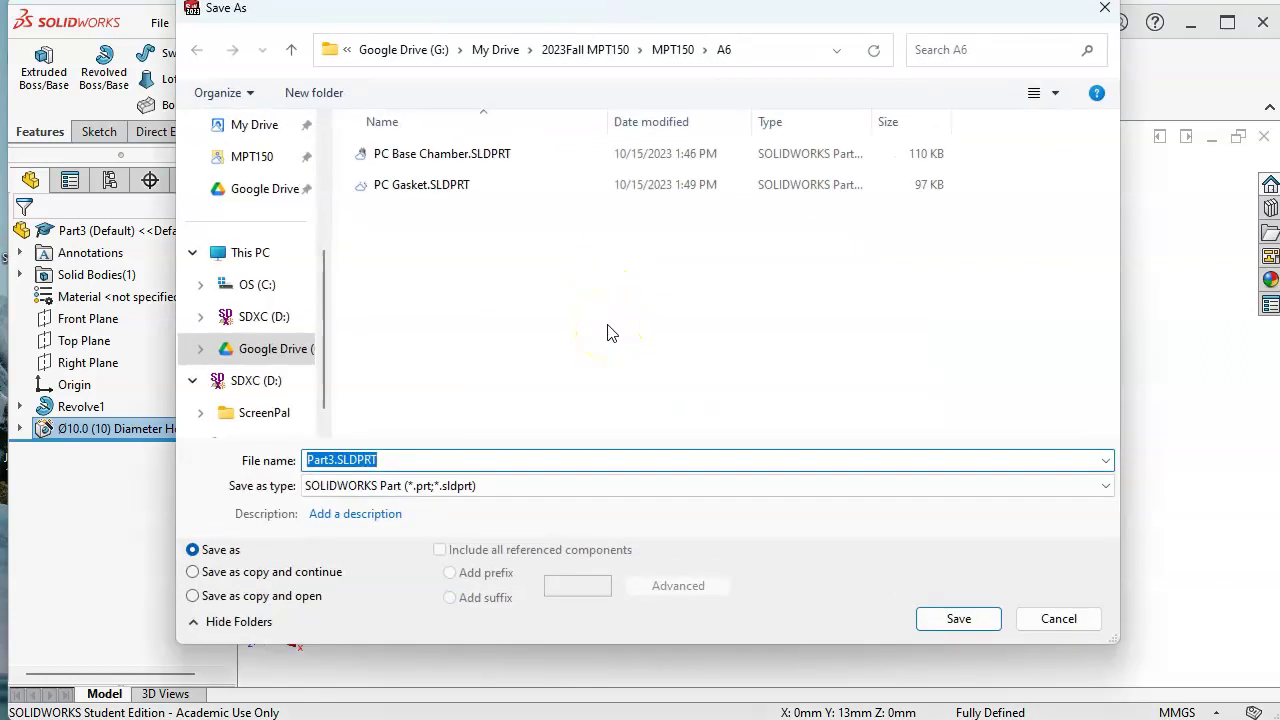
type("PC ")
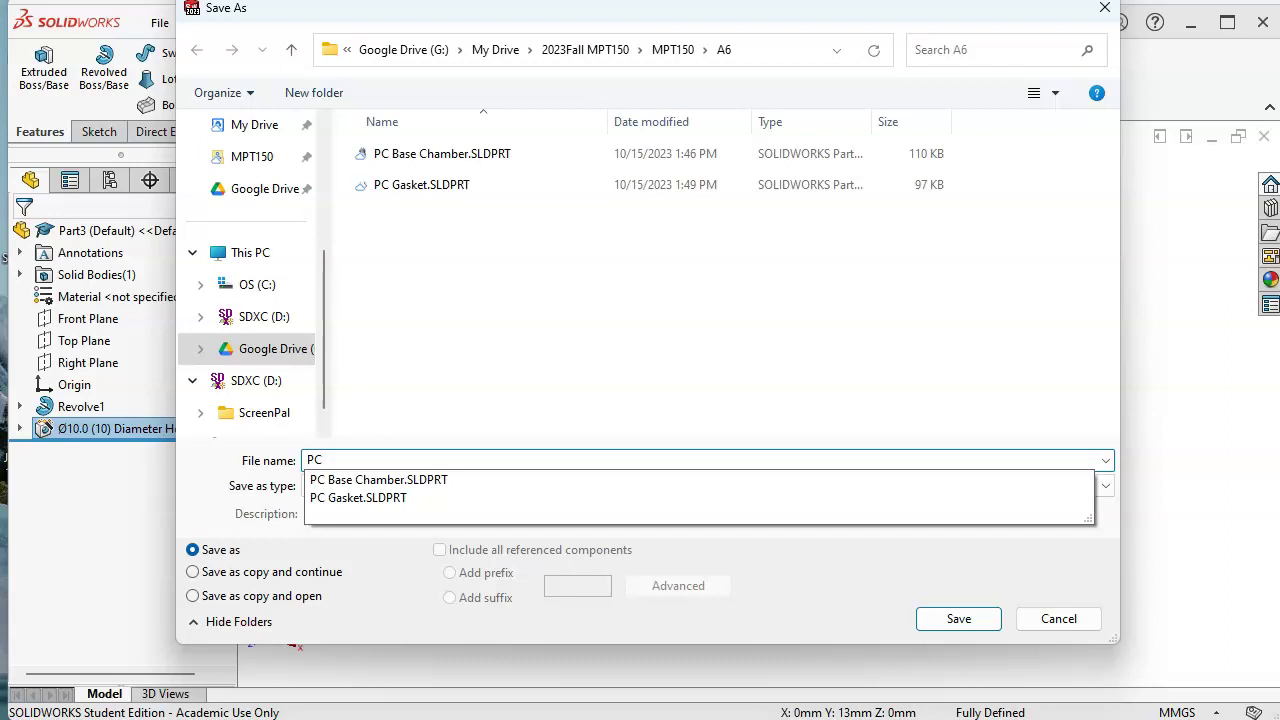
type("Cover Plate")
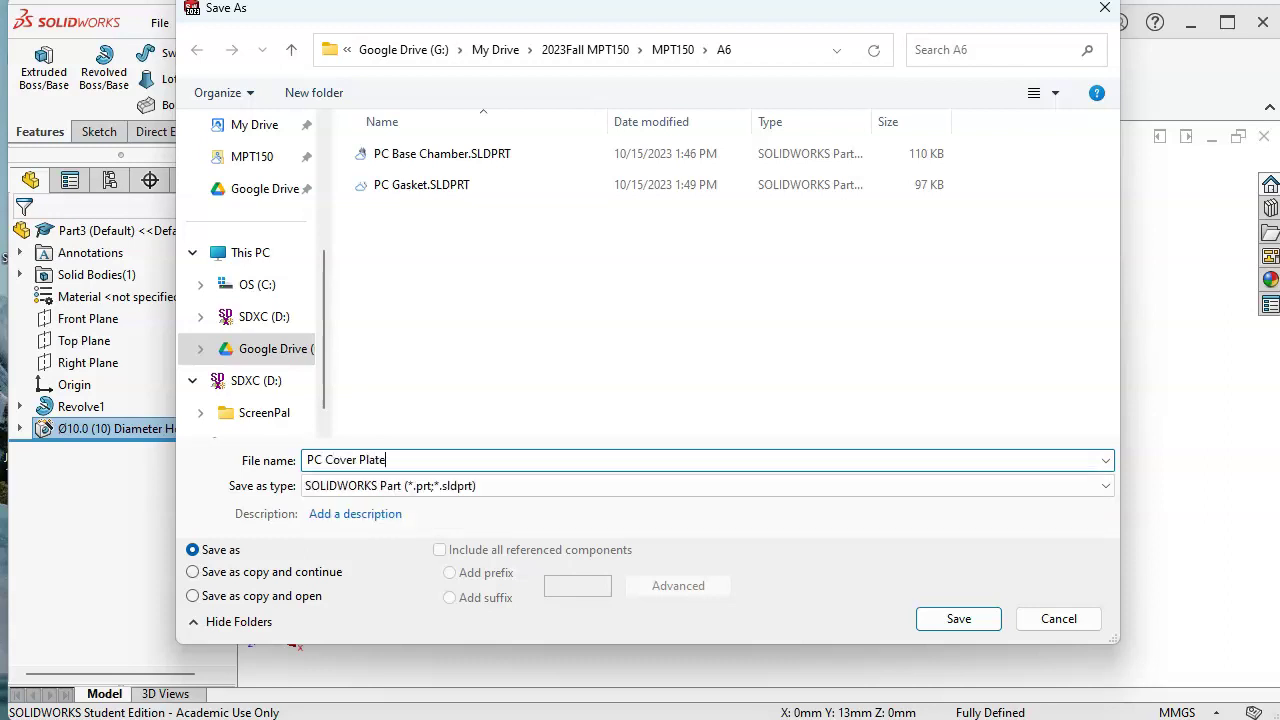
left_click(958, 619)
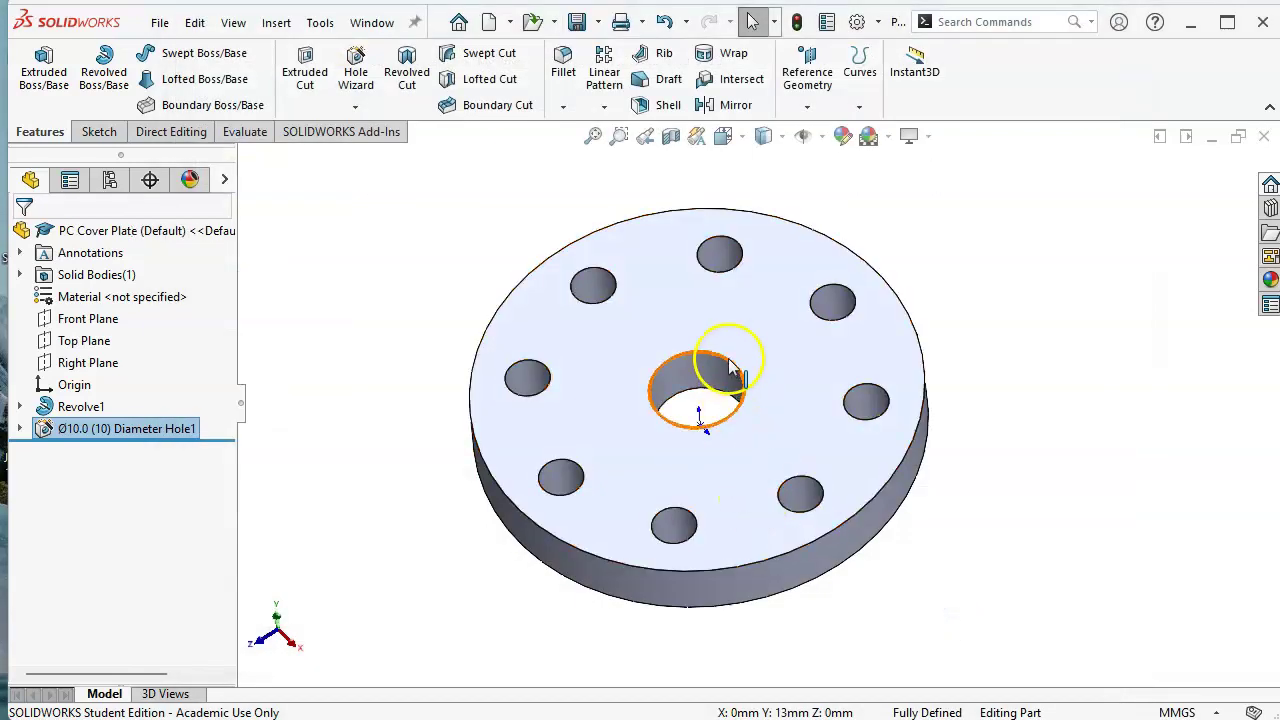
Add an M24x3.0 ANSI Metric cosmetic thread to the centre hole edge, ending Up to Next
left_click(729, 362)
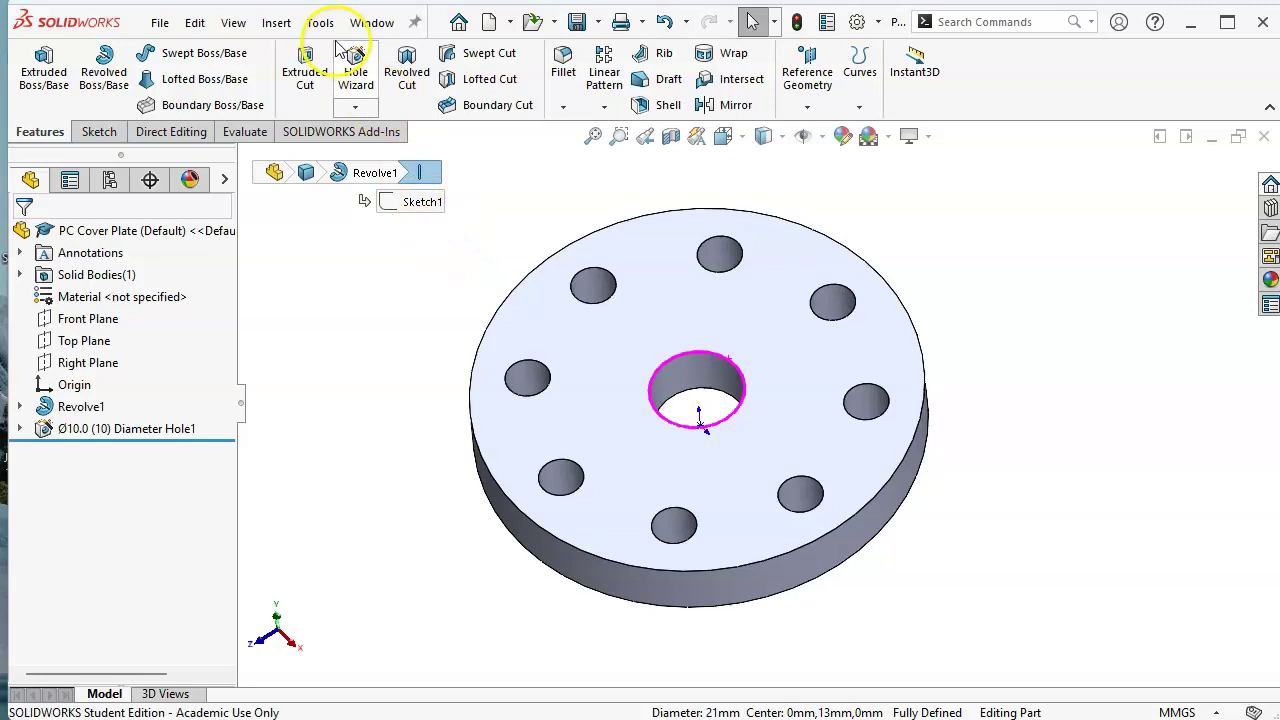
left_click(276, 22)
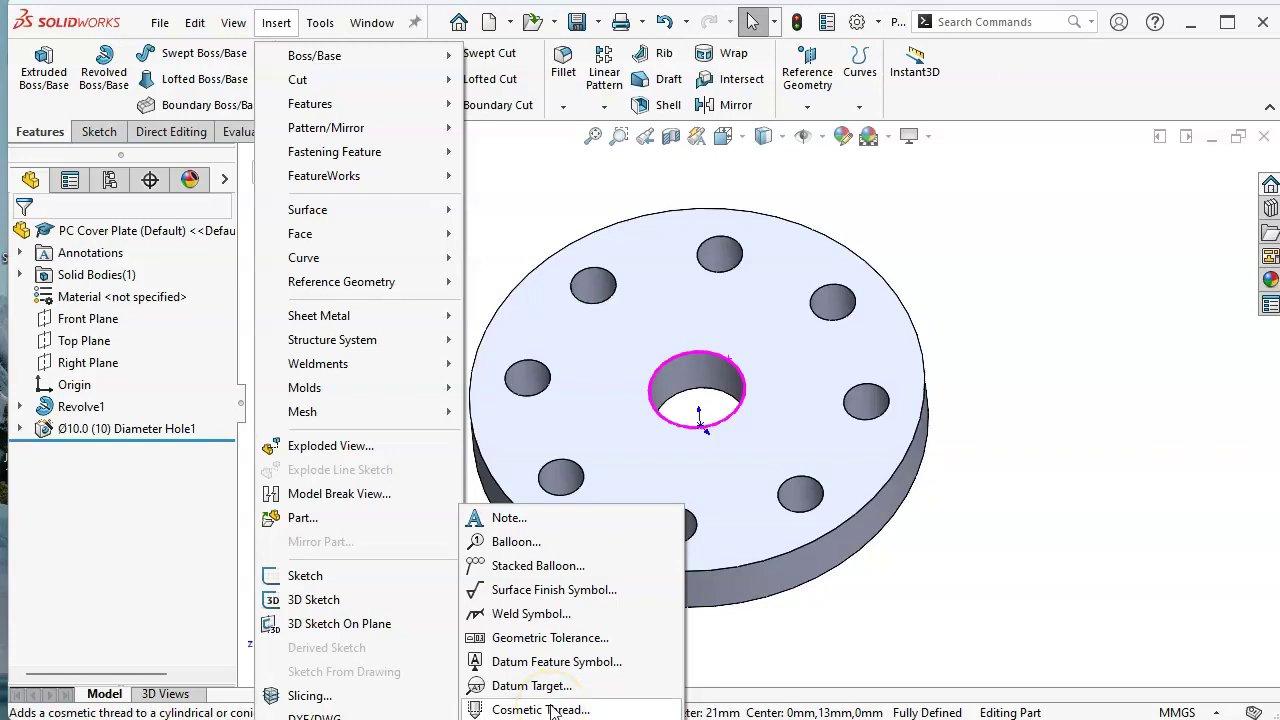
left_click(967, 22)
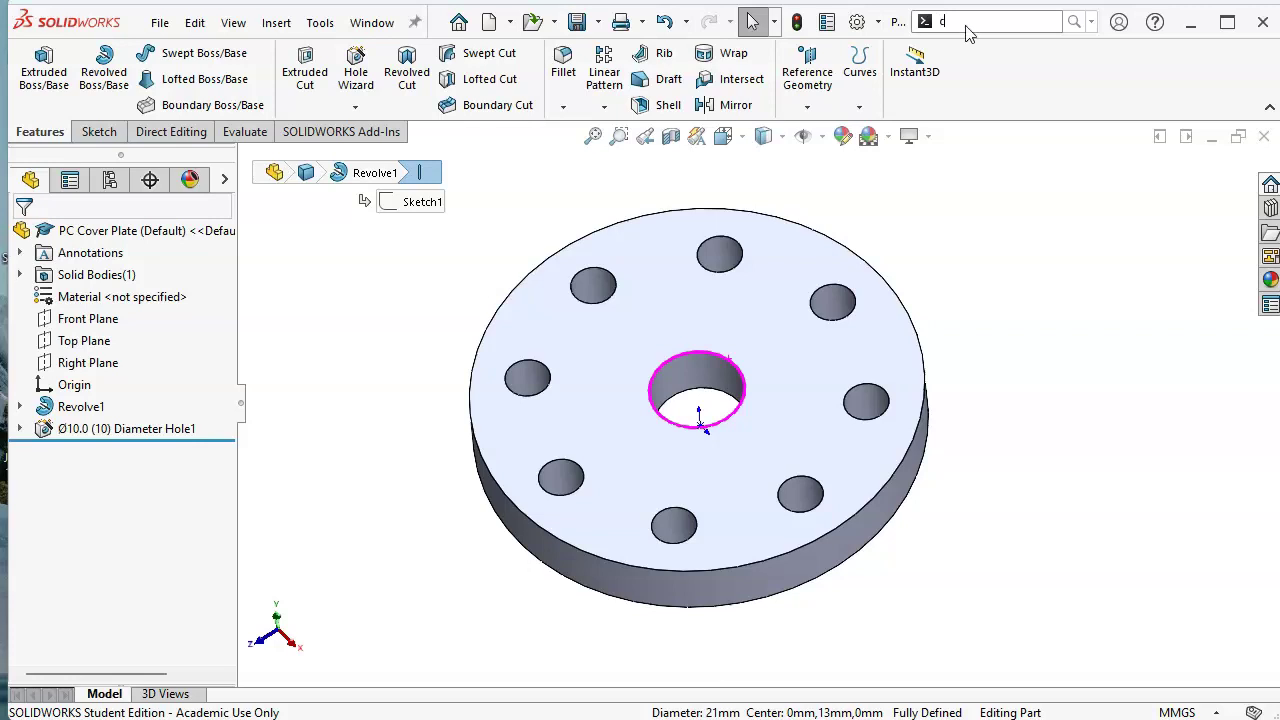
type("co")
left_click(926, 22)
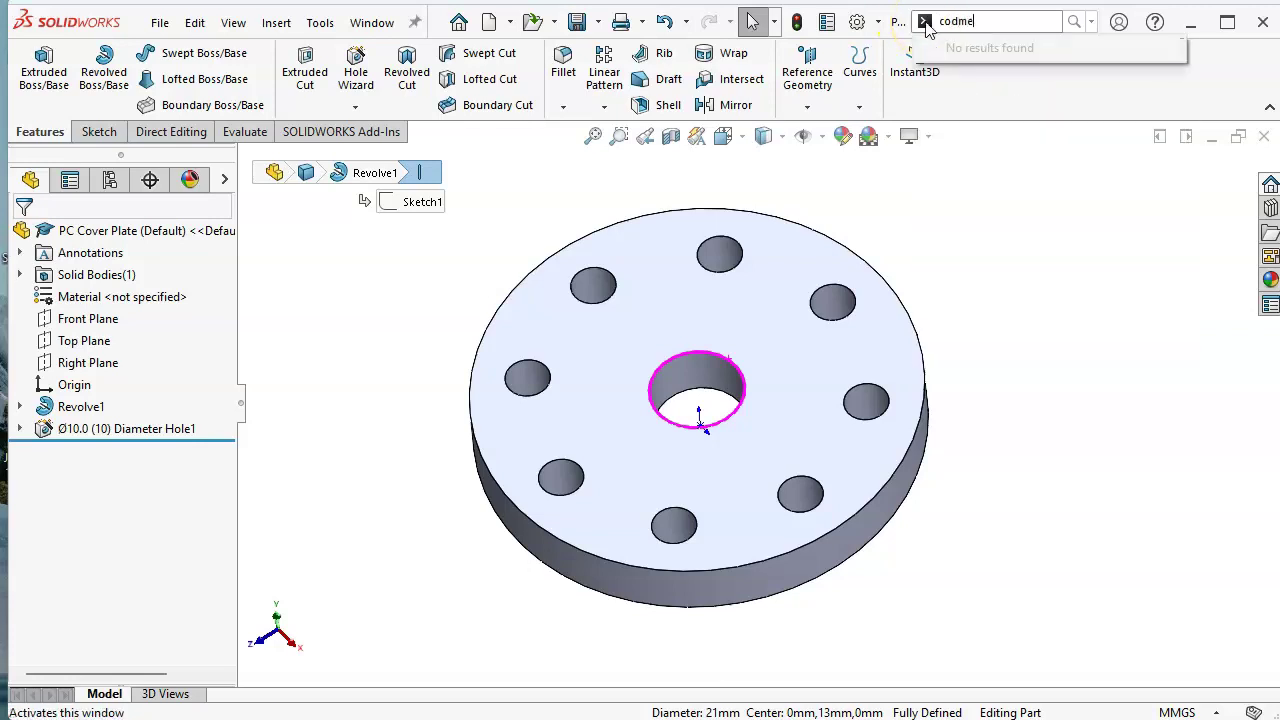
type("d")
type("smet")
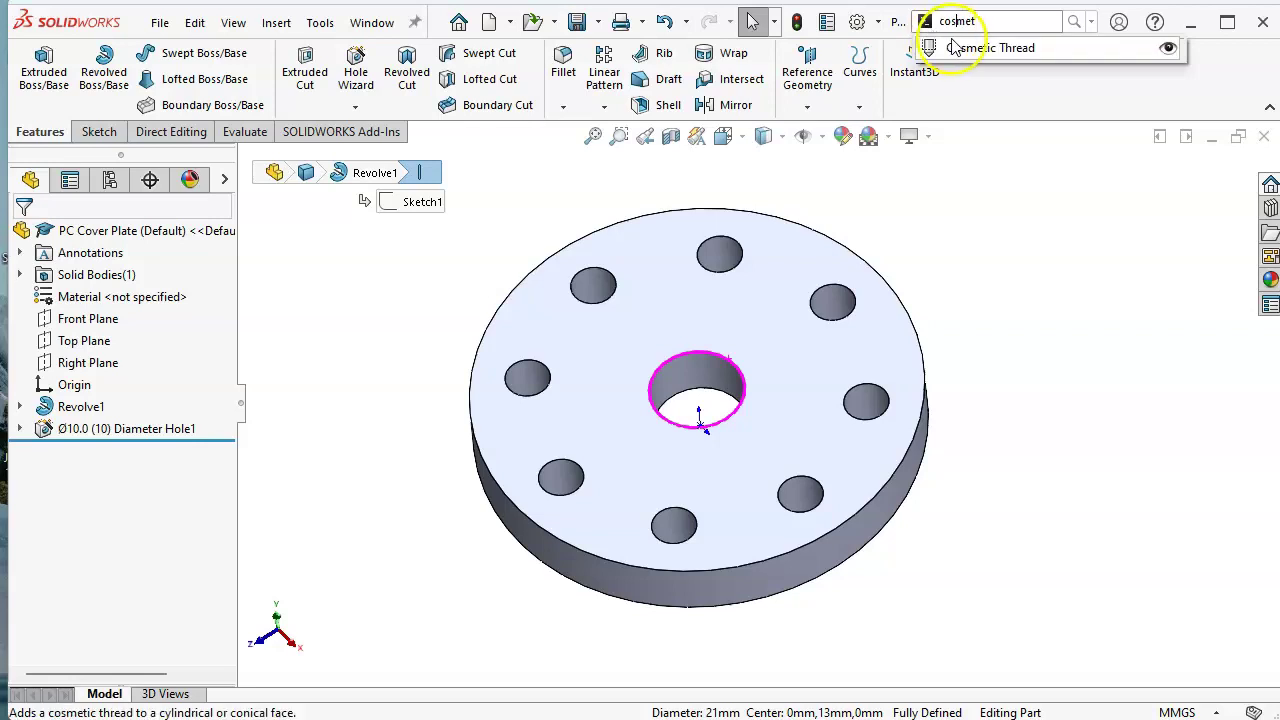
left_click(960, 47)
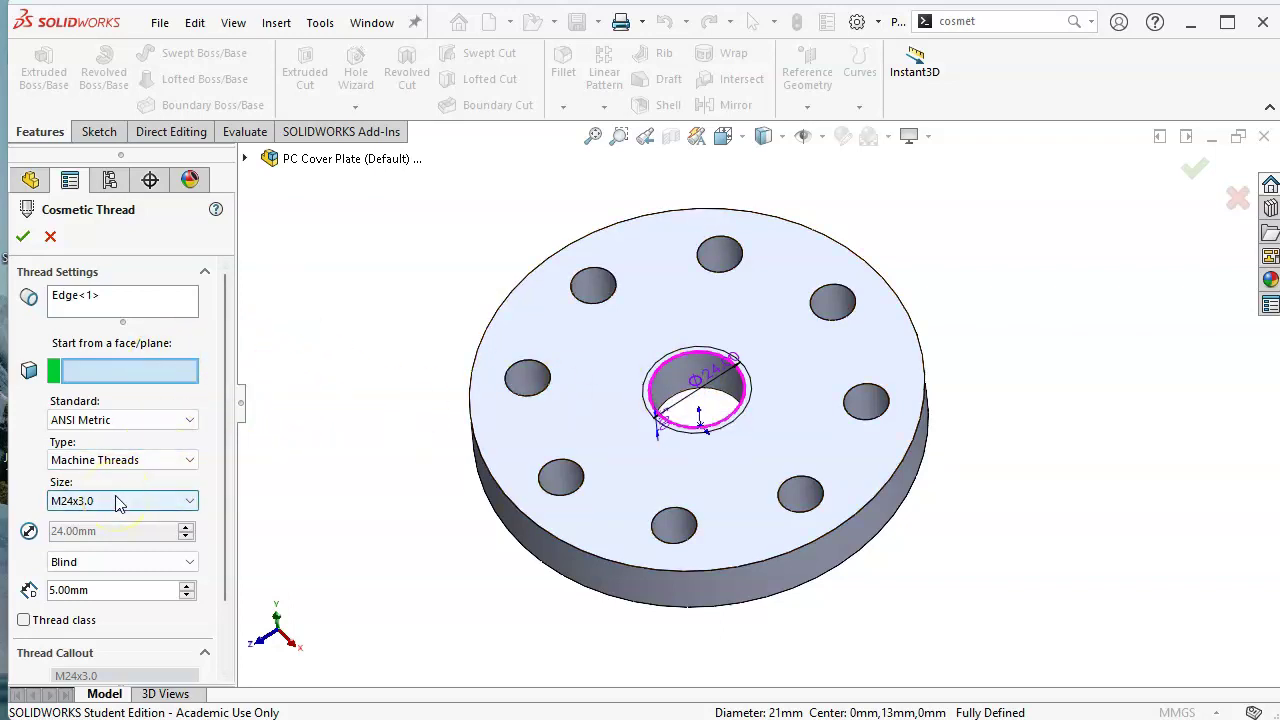
left_click(124, 562)
left_click(78, 606)
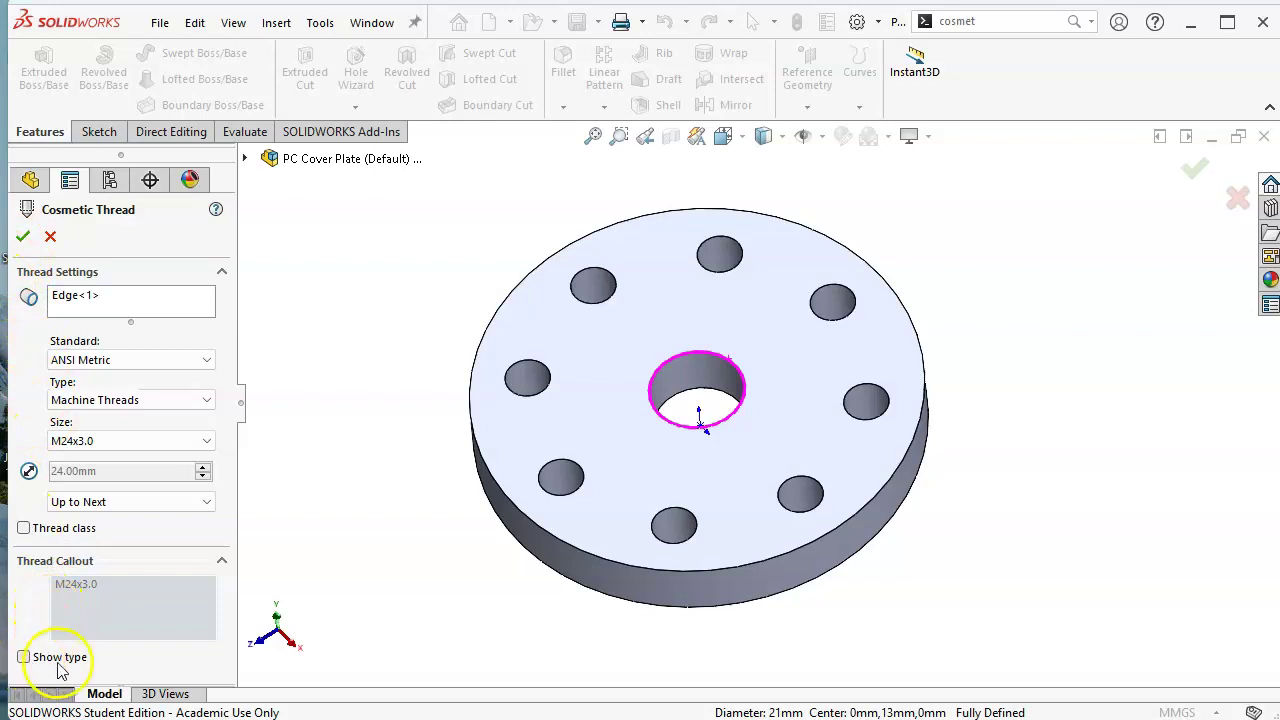
left_click(22, 238)
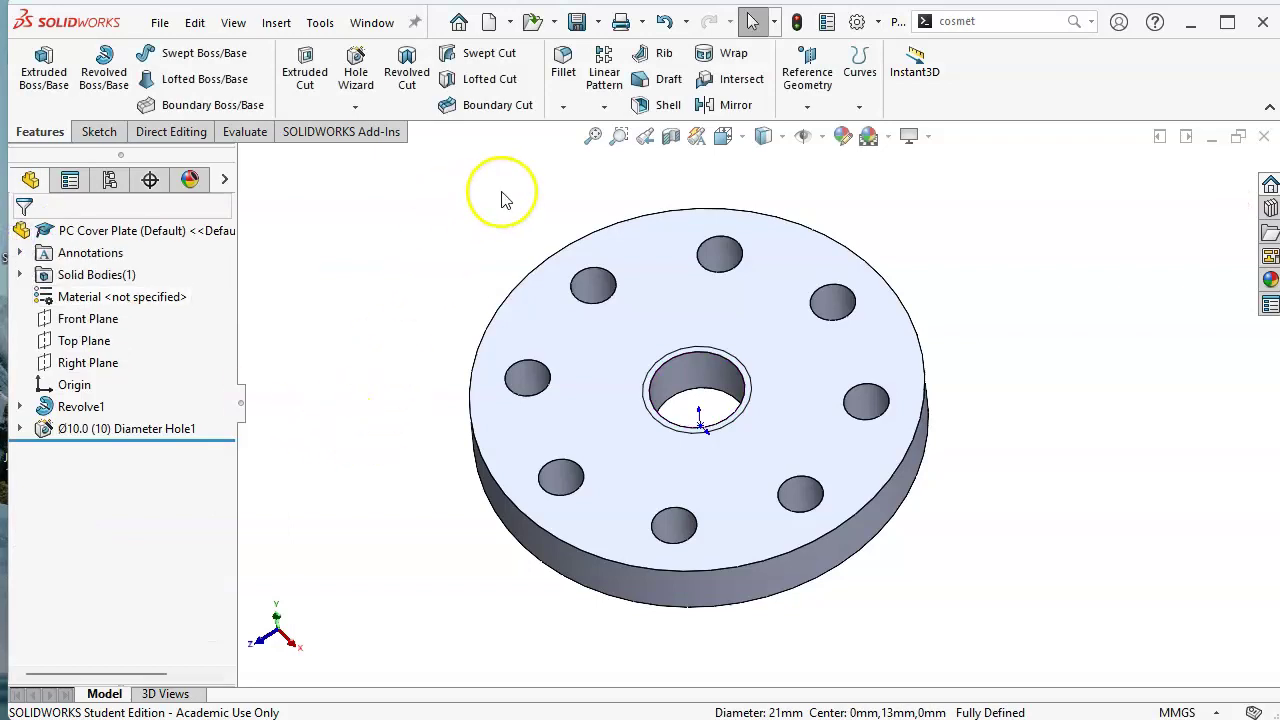
Hide Cosmetic Thread1 under Revolve1 and select the centre hole's circular edge
left_click(576, 21)
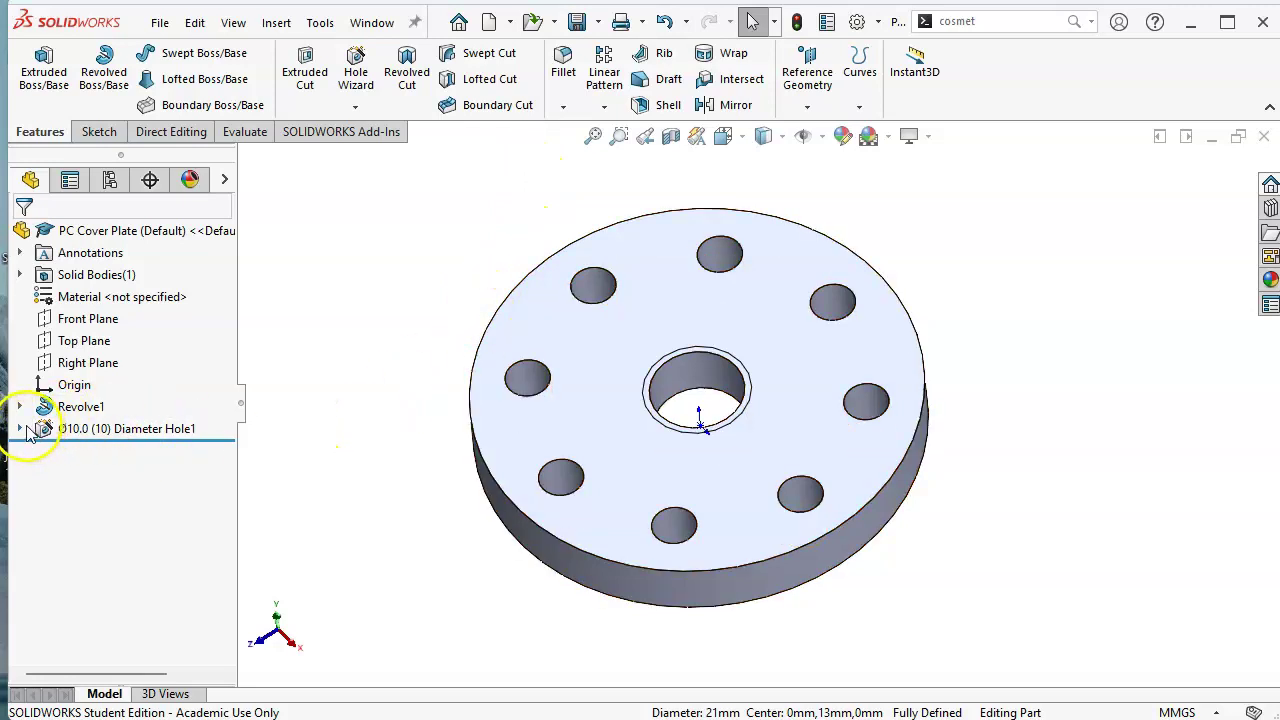
left_click(20, 428)
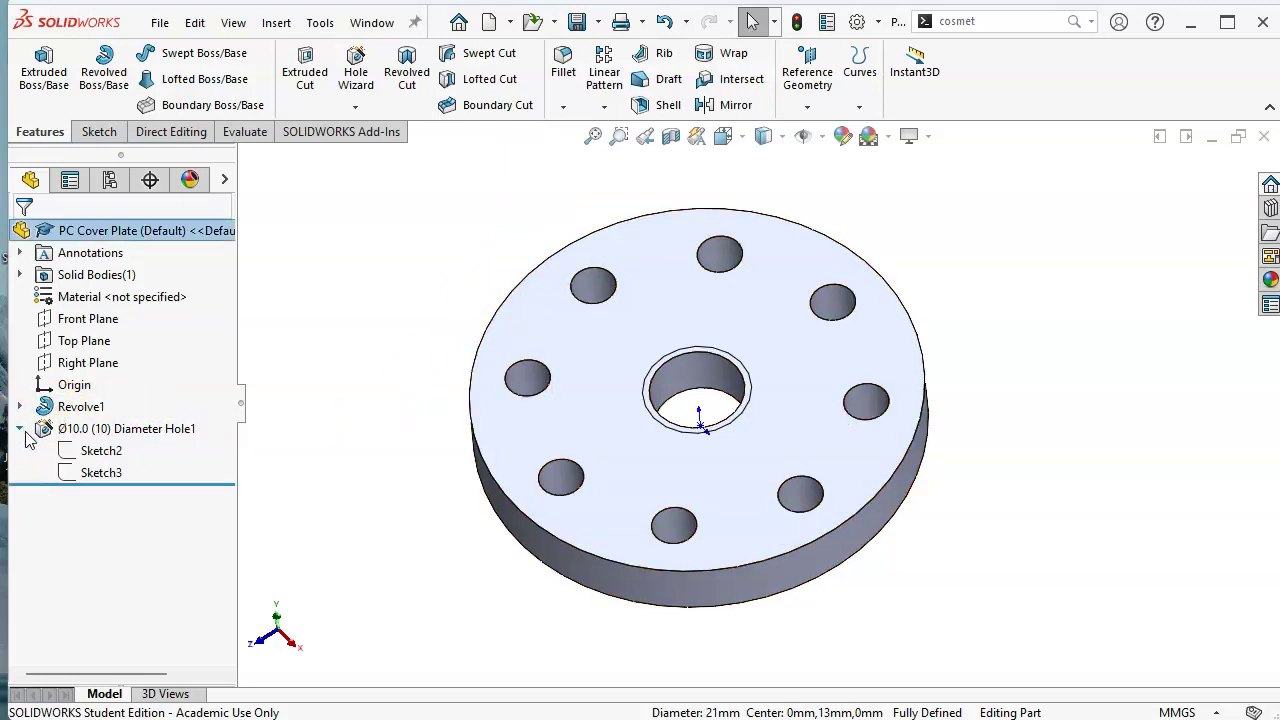
left_click(20, 428)
left_click(20, 406)
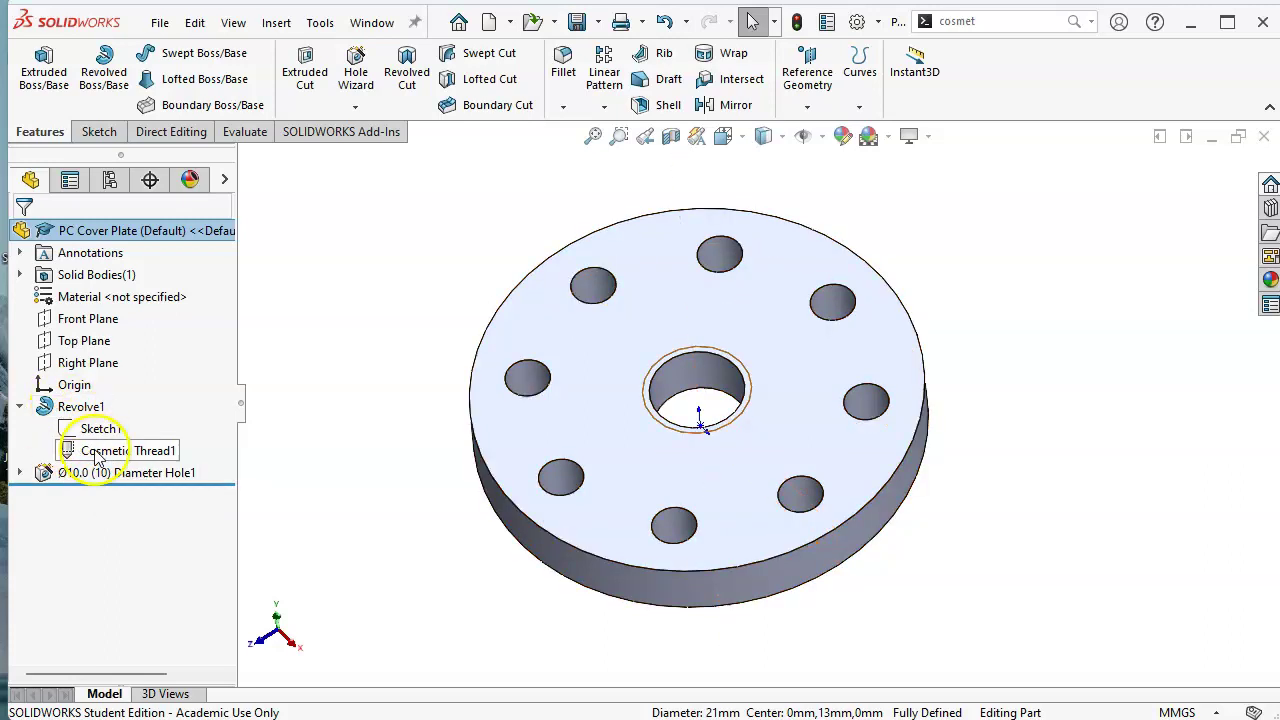
left_click(97, 455)
right_click(97, 455)
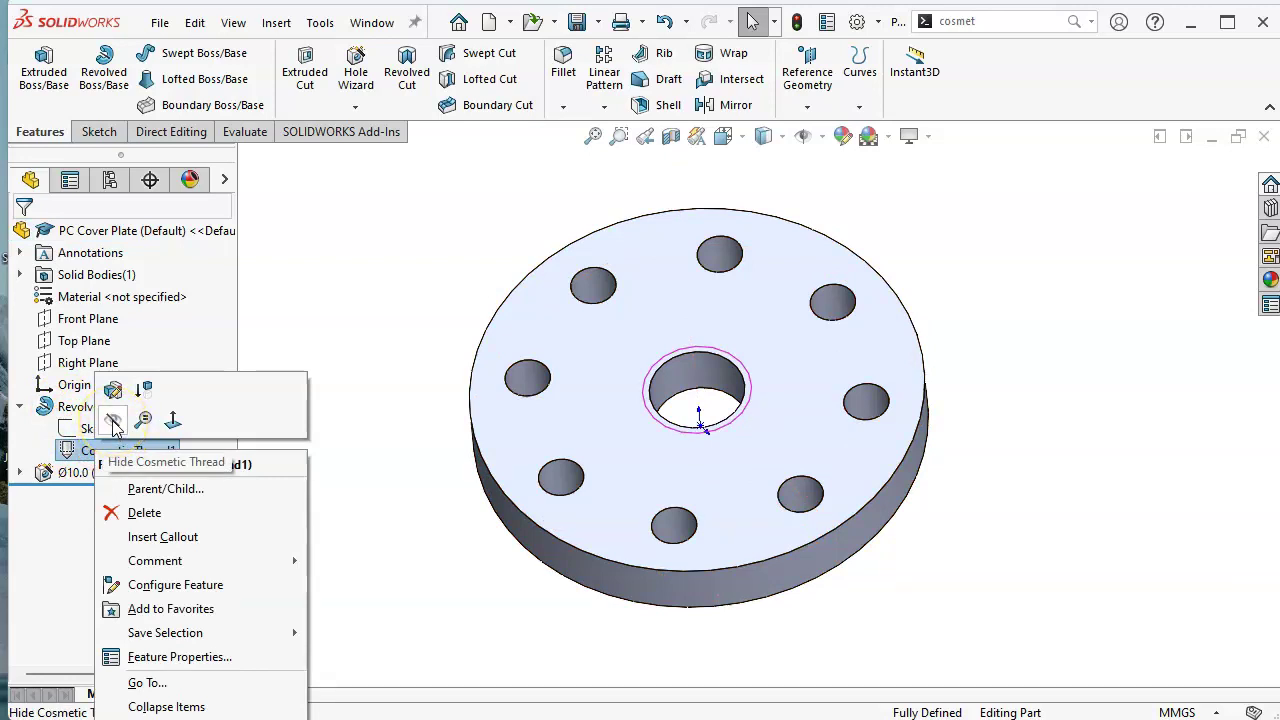
left_click(113, 423)
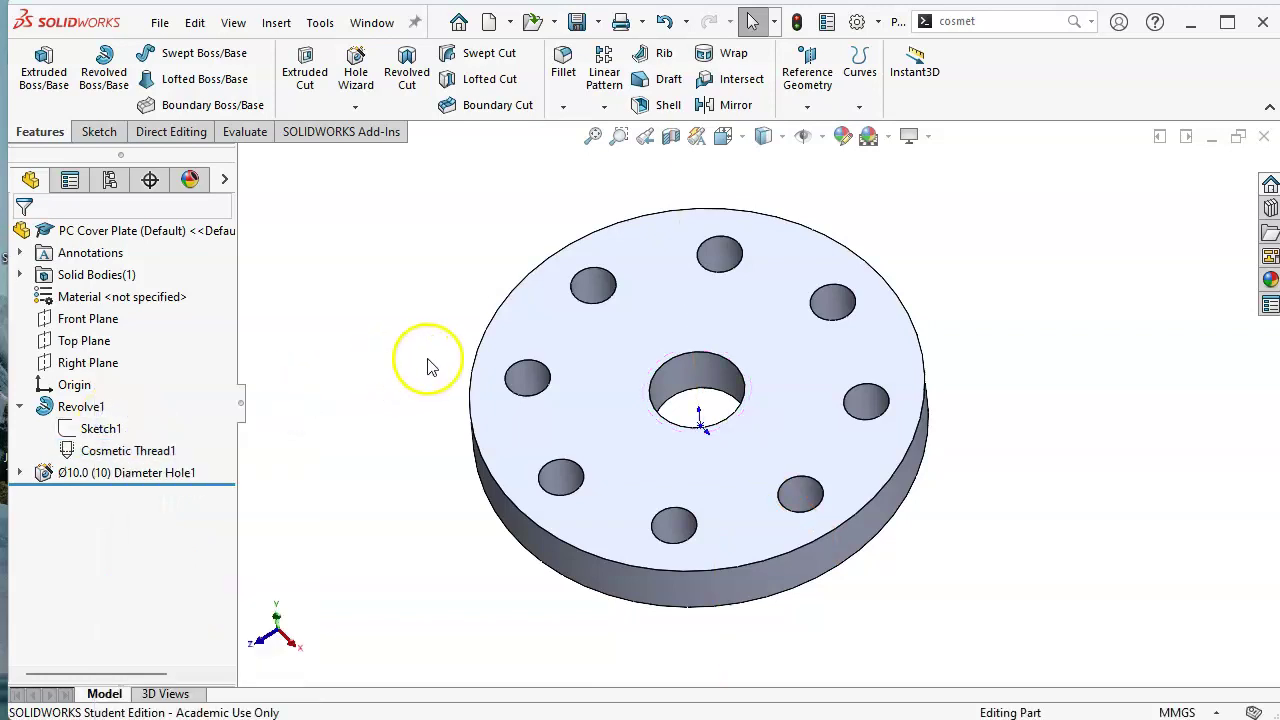
left_click(697, 354)
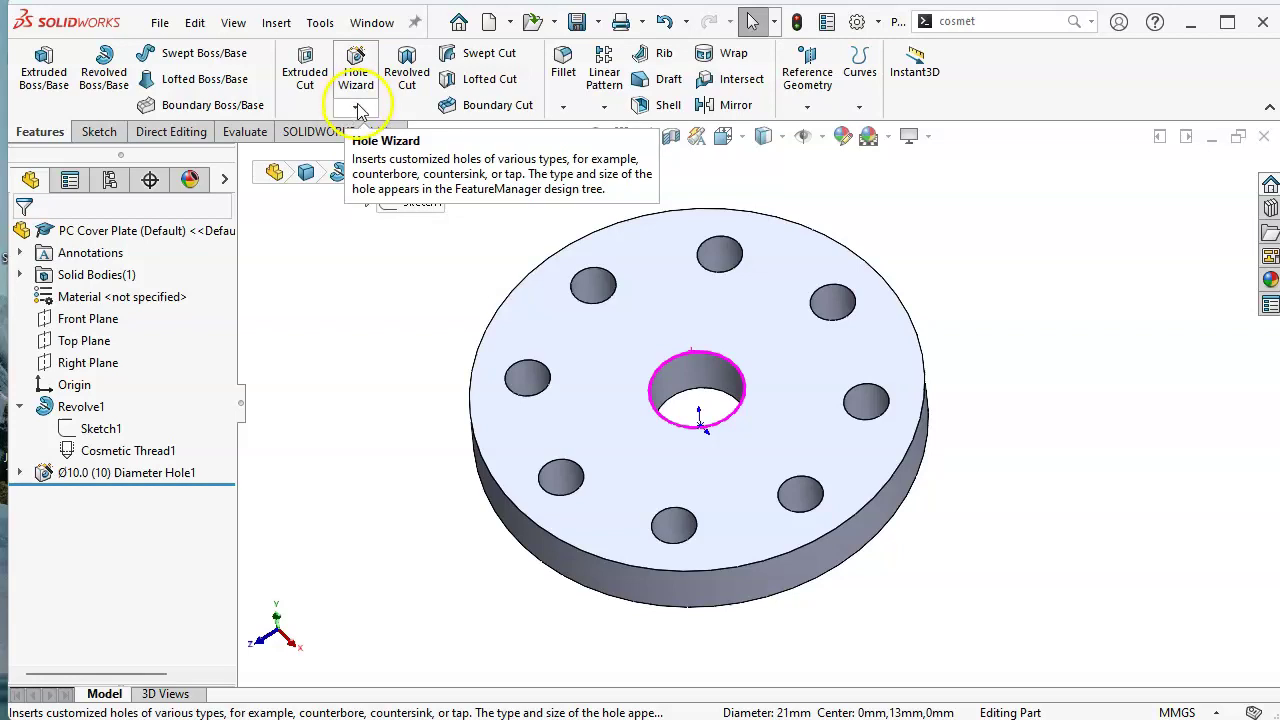
Start a Thread feature on the centre-hole edge using the default thread profile location
left_click(356, 108)
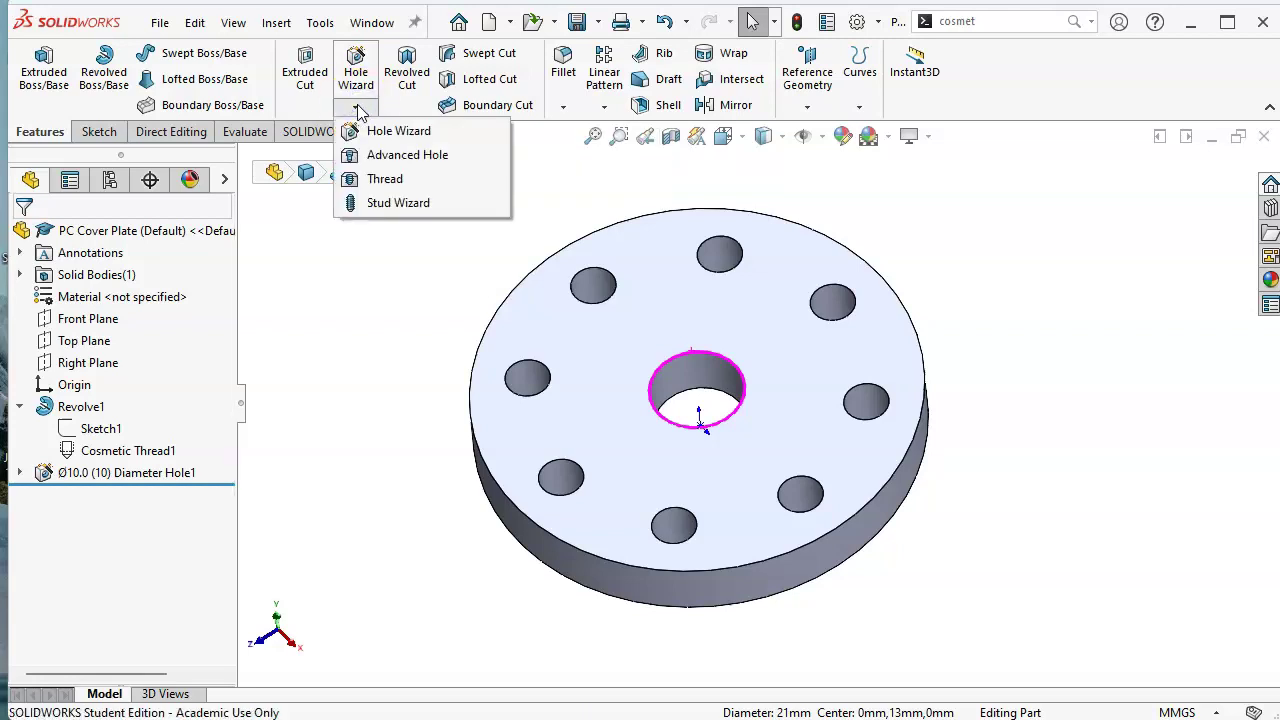
left_click(378, 182)
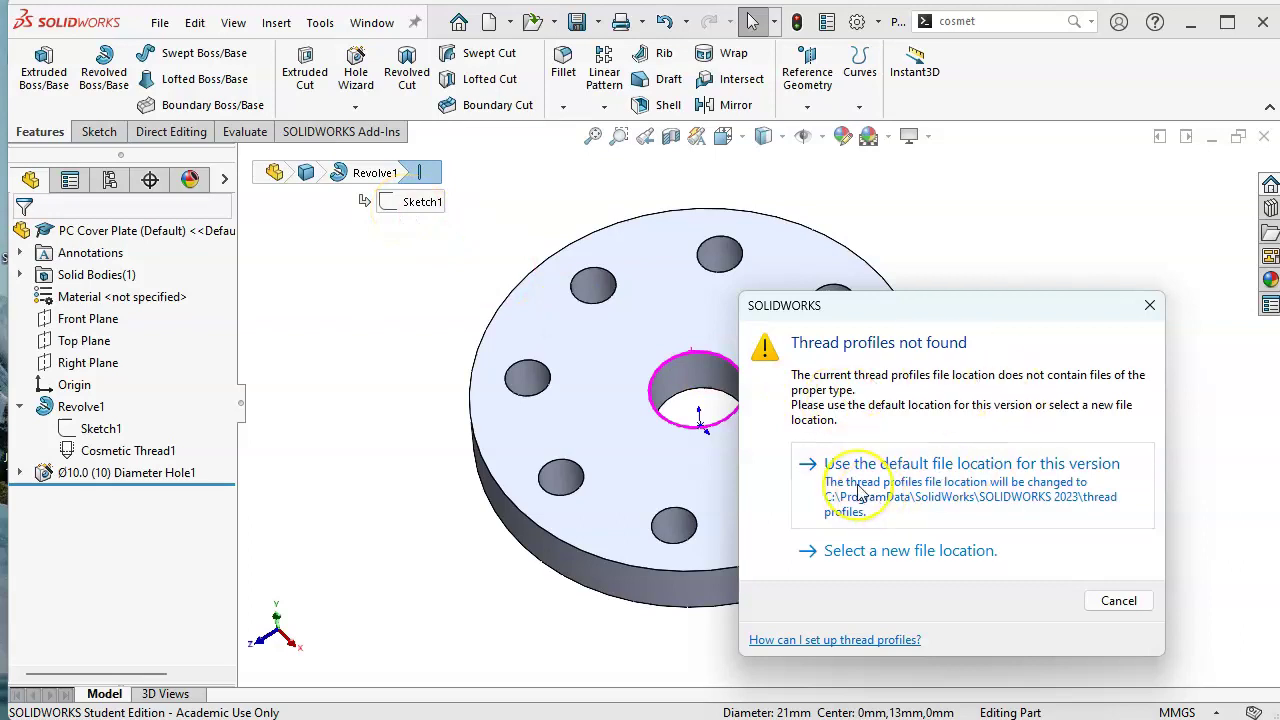
left_click(905, 478)
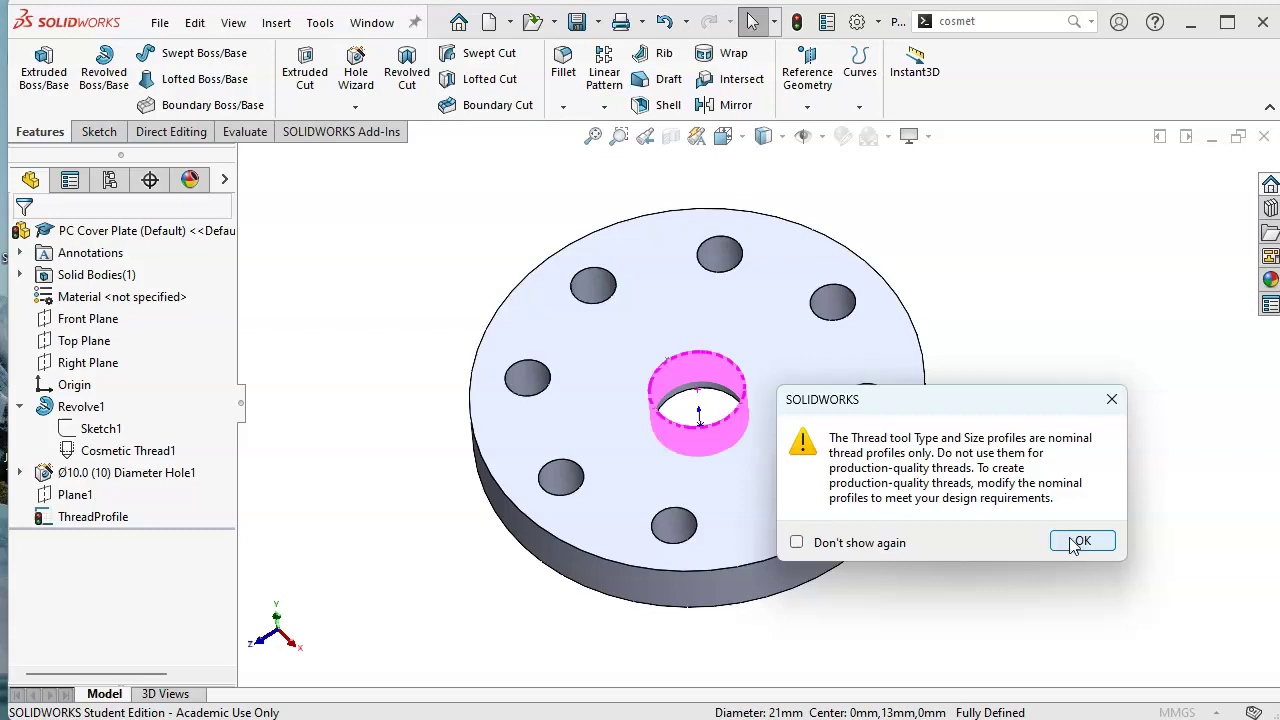
left_click(1073, 541)
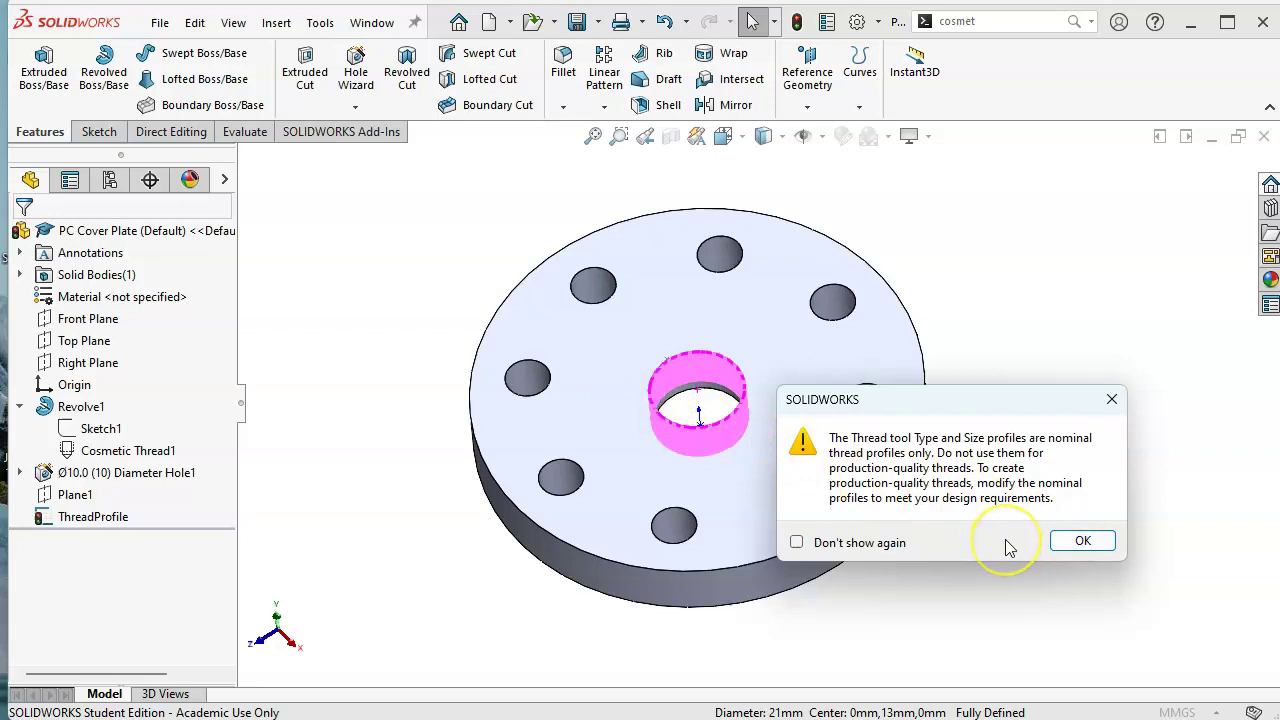
left_click(1075, 543)
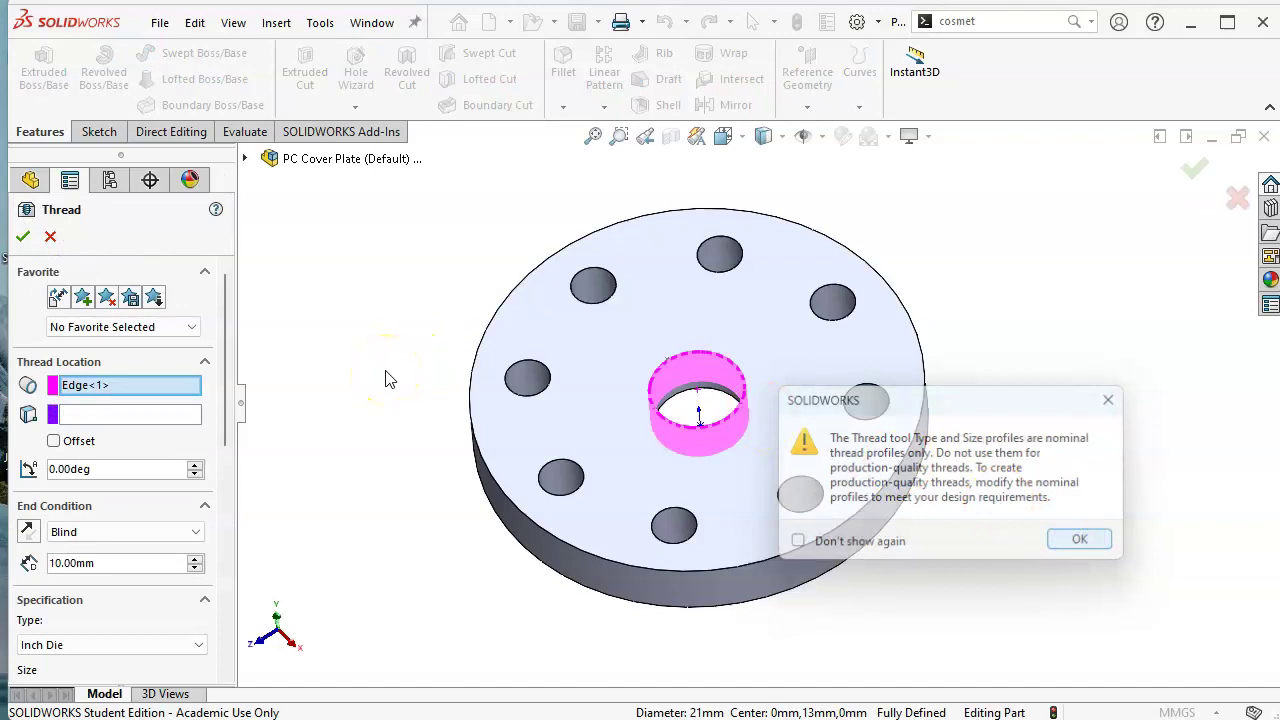
Set the thread specification to Metric Tap with size M24x3.0
left_click_drag(226, 400, 229, 425)
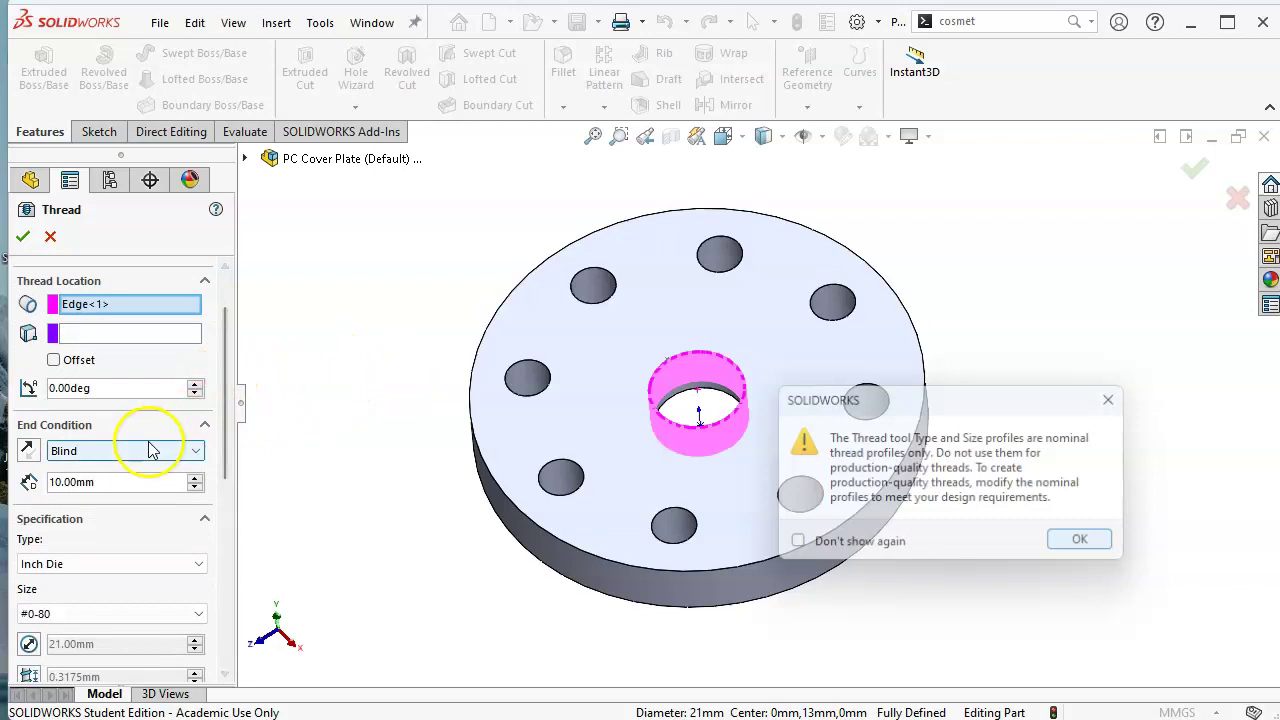
left_click_drag(228, 372, 226, 358)
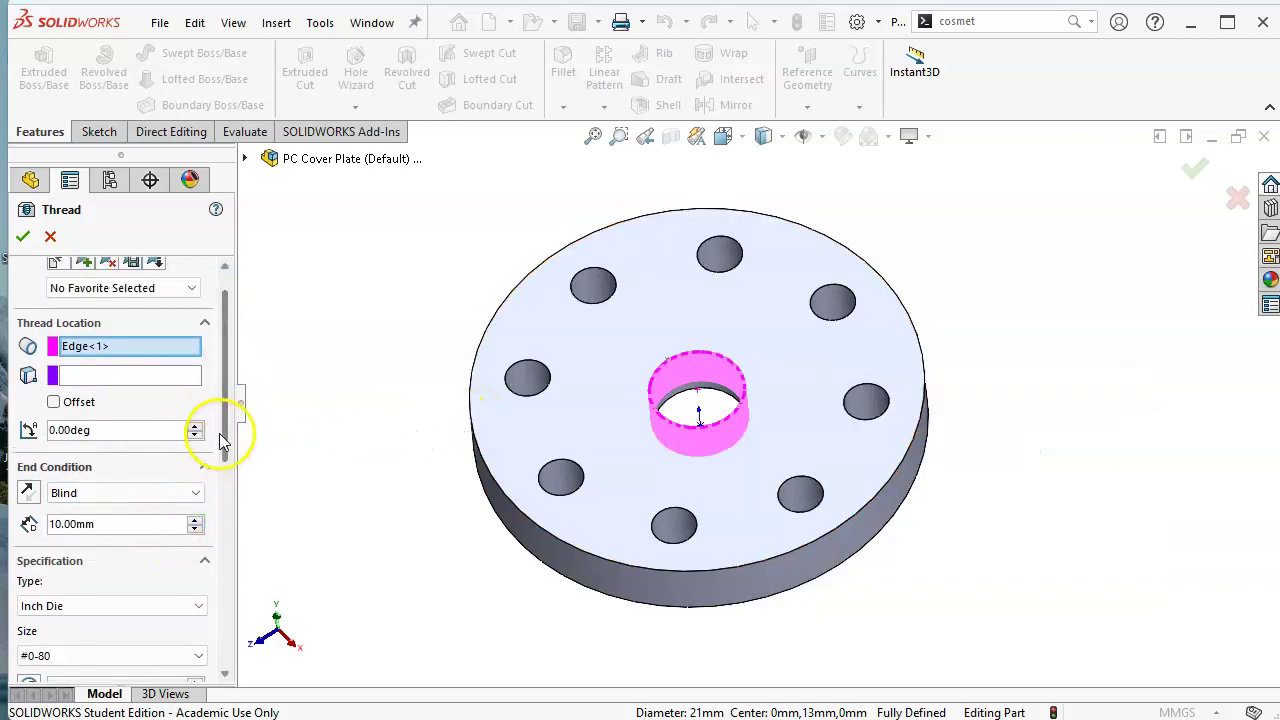
left_click_drag(222, 440, 214, 503)
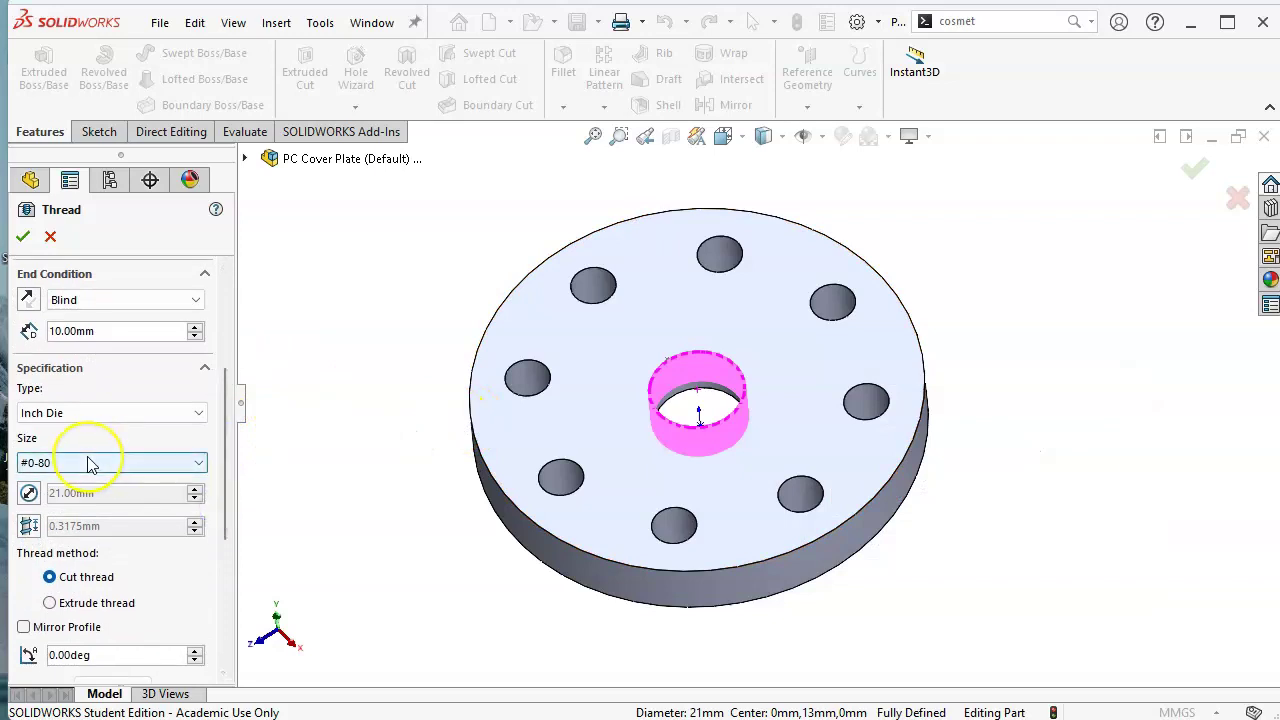
left_click(112, 415)
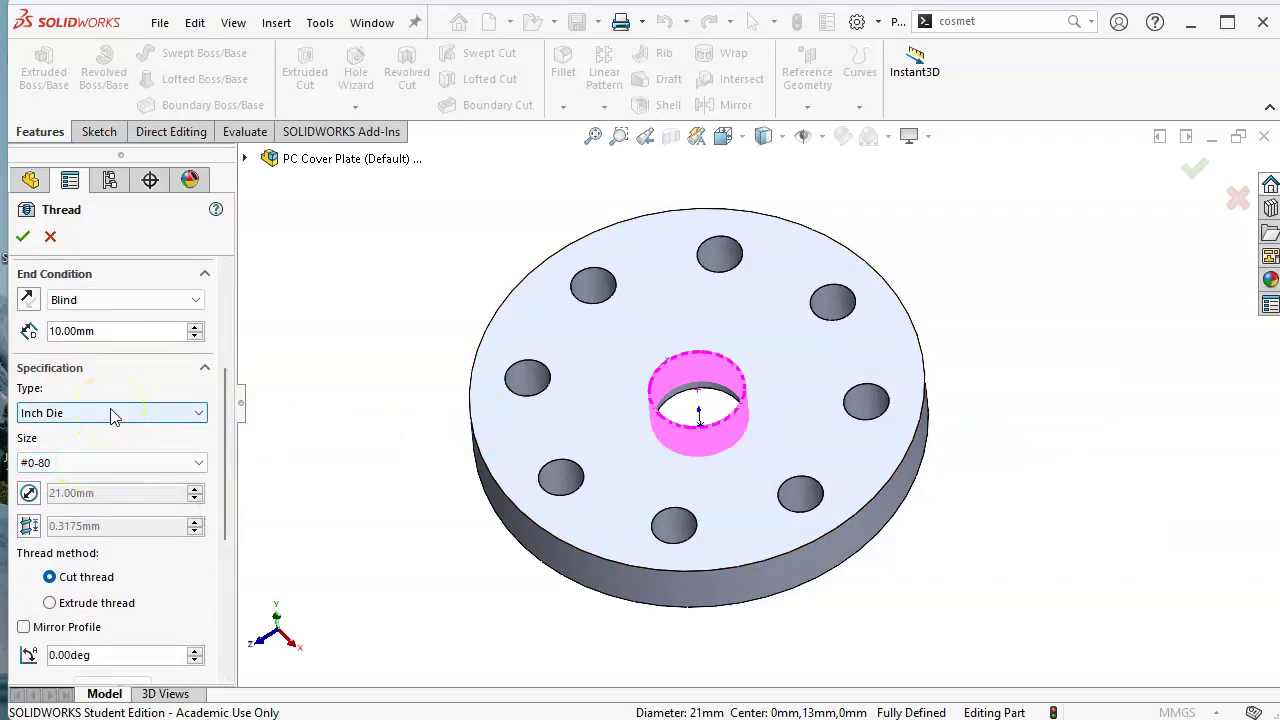
left_click(112, 415)
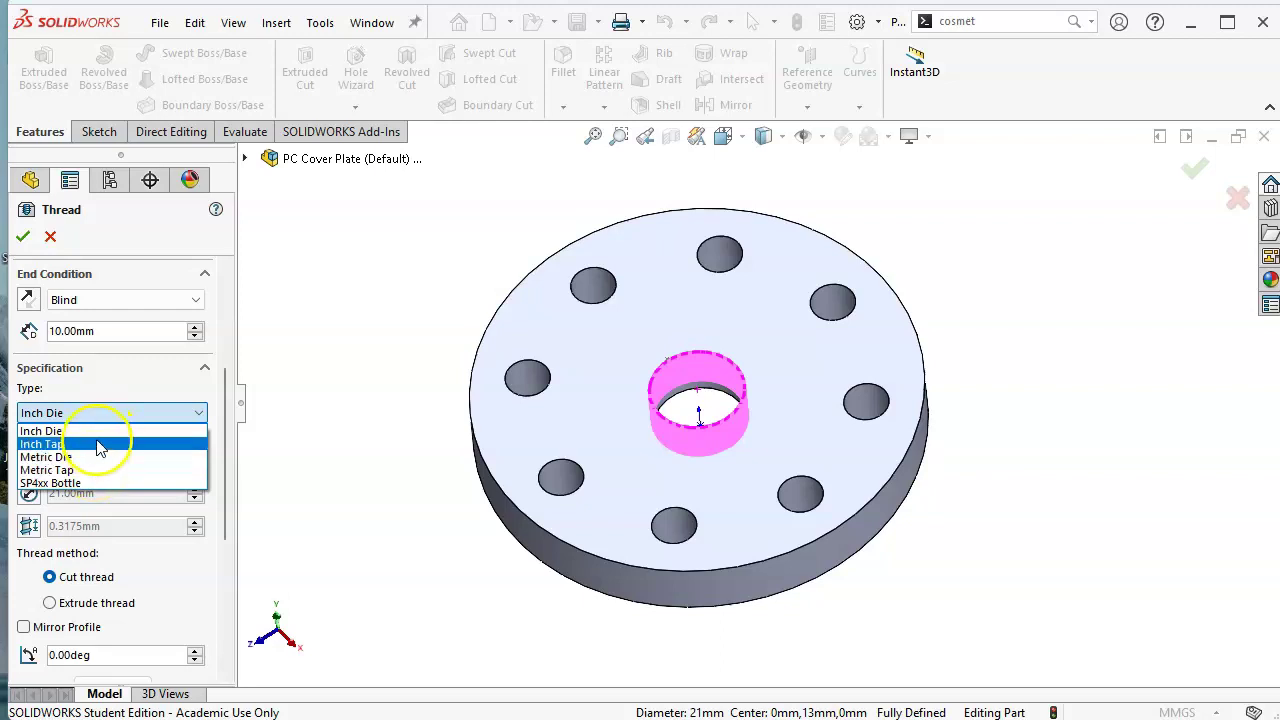
left_click(94, 458)
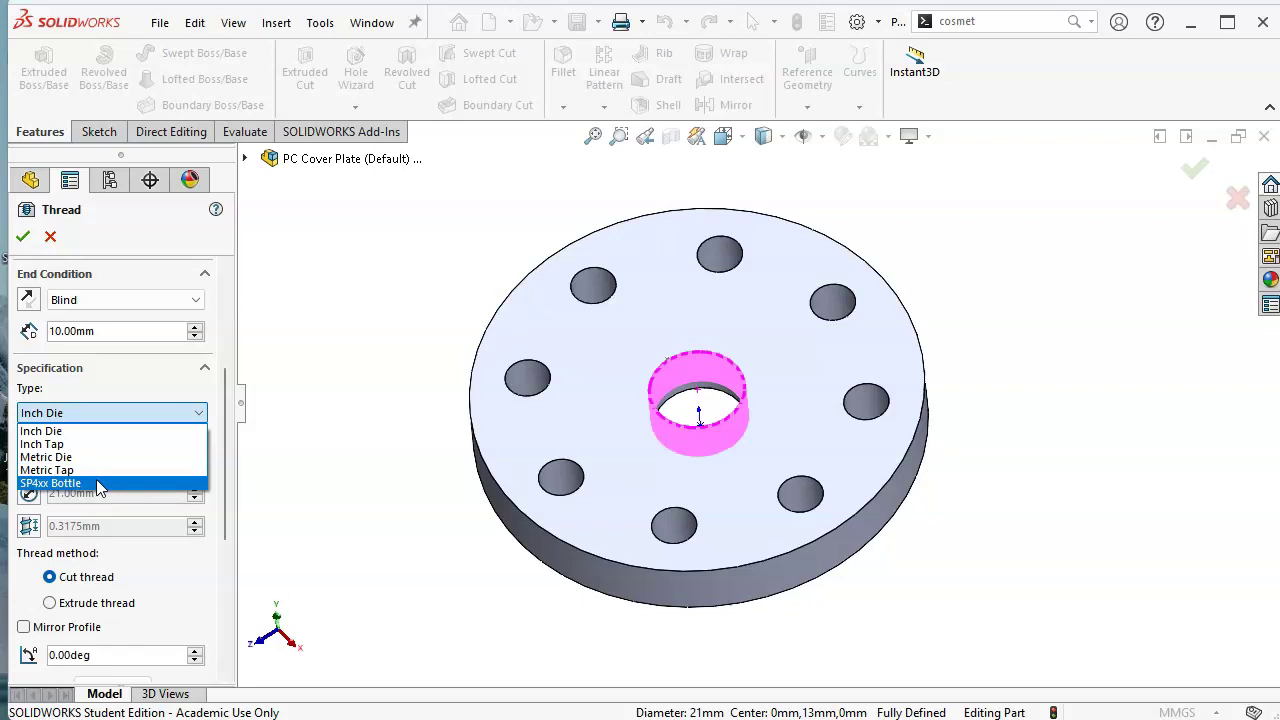
left_click(98, 472)
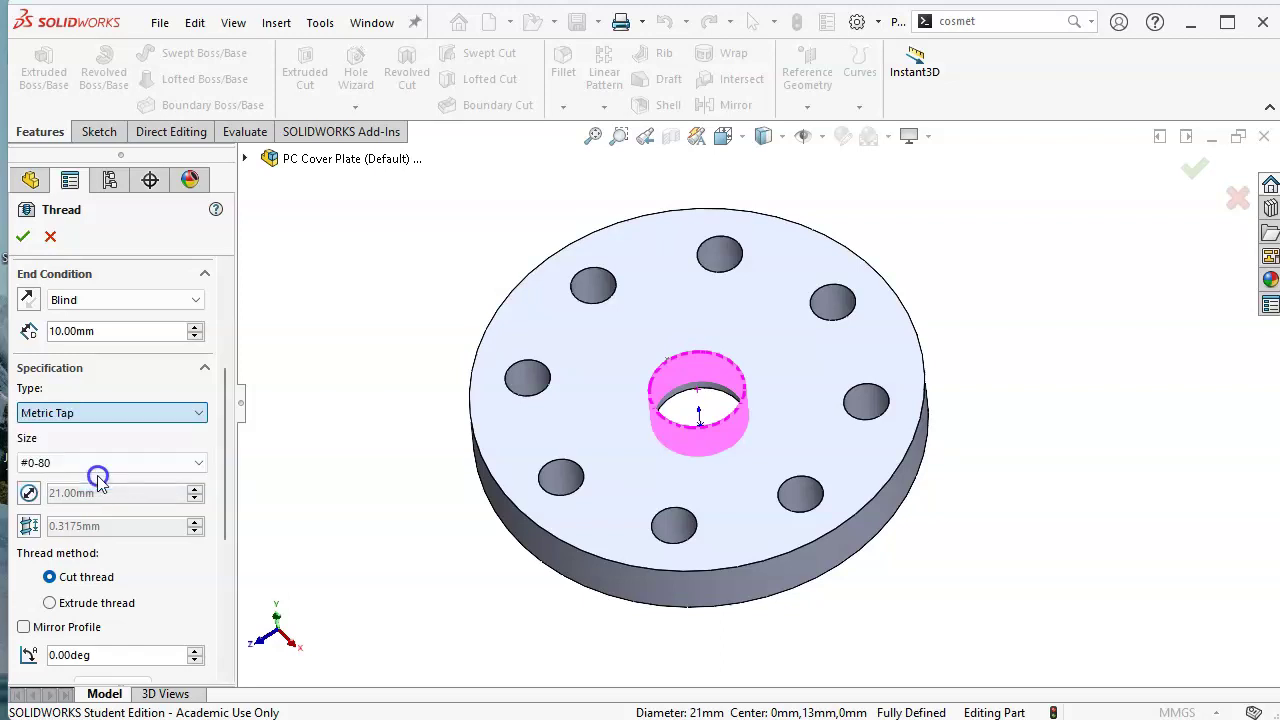
left_click(160, 467)
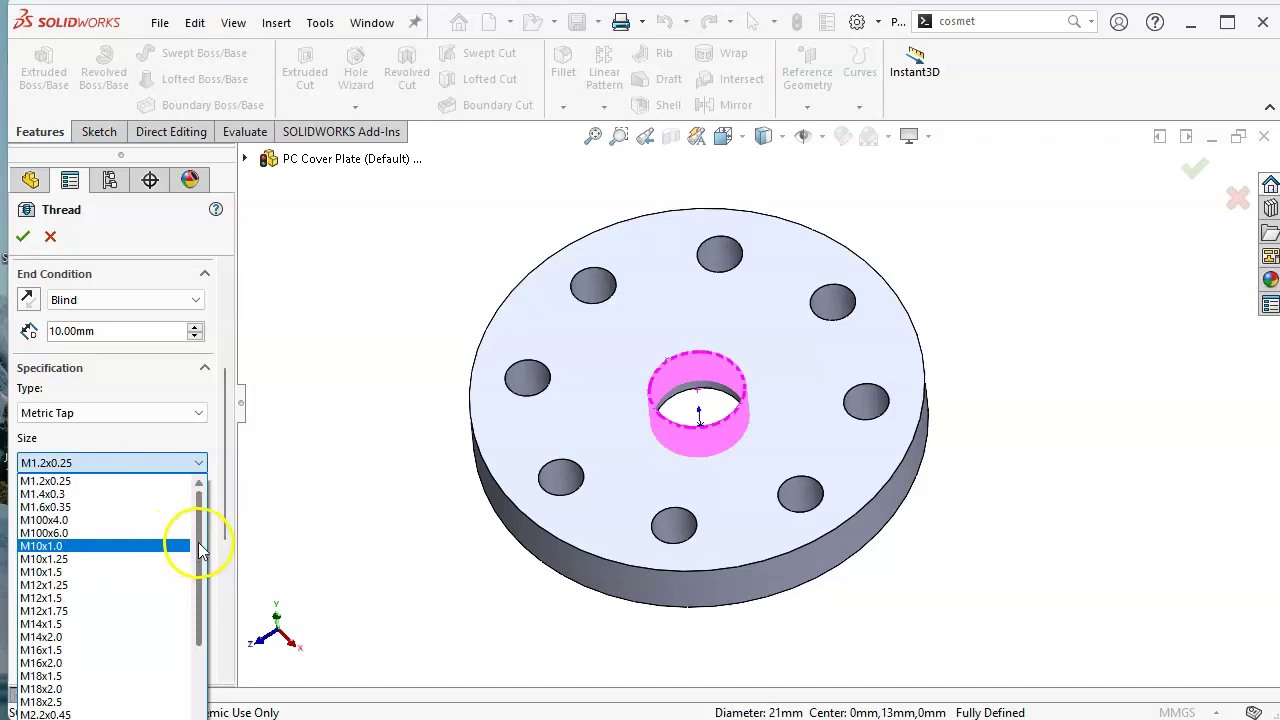
left_click_drag(200, 546, 195, 652)
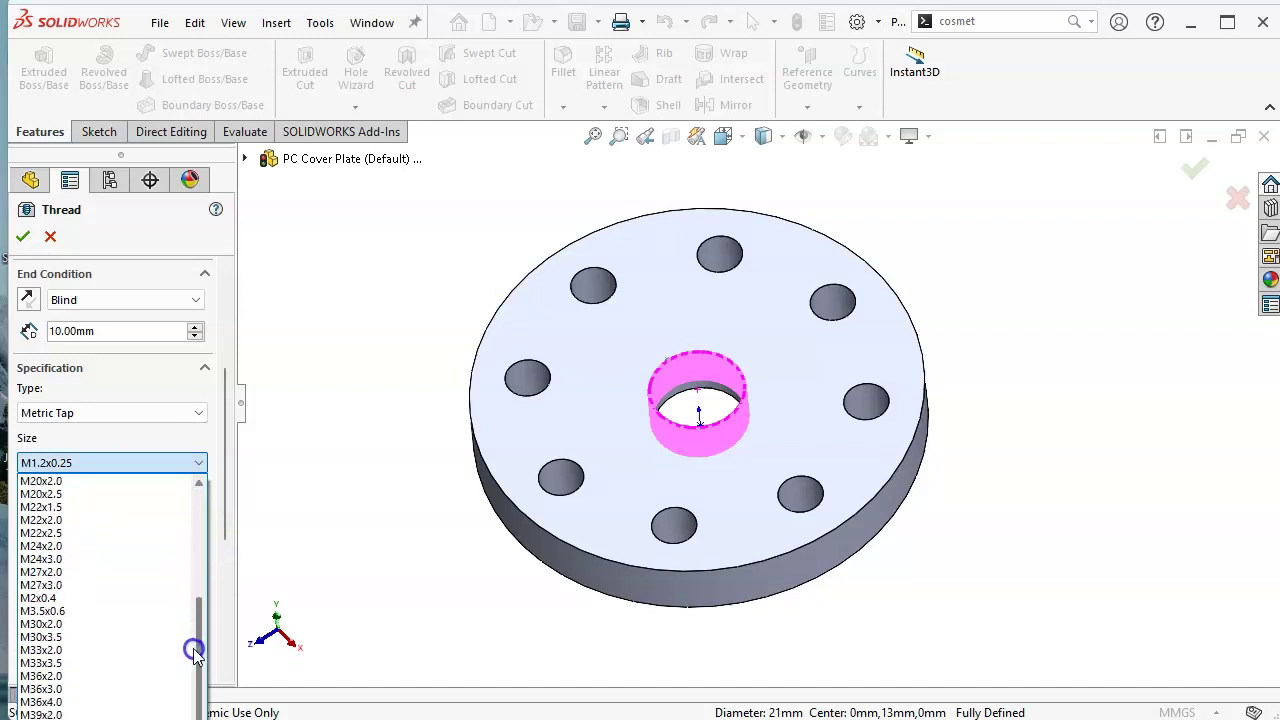
left_click(76, 559)
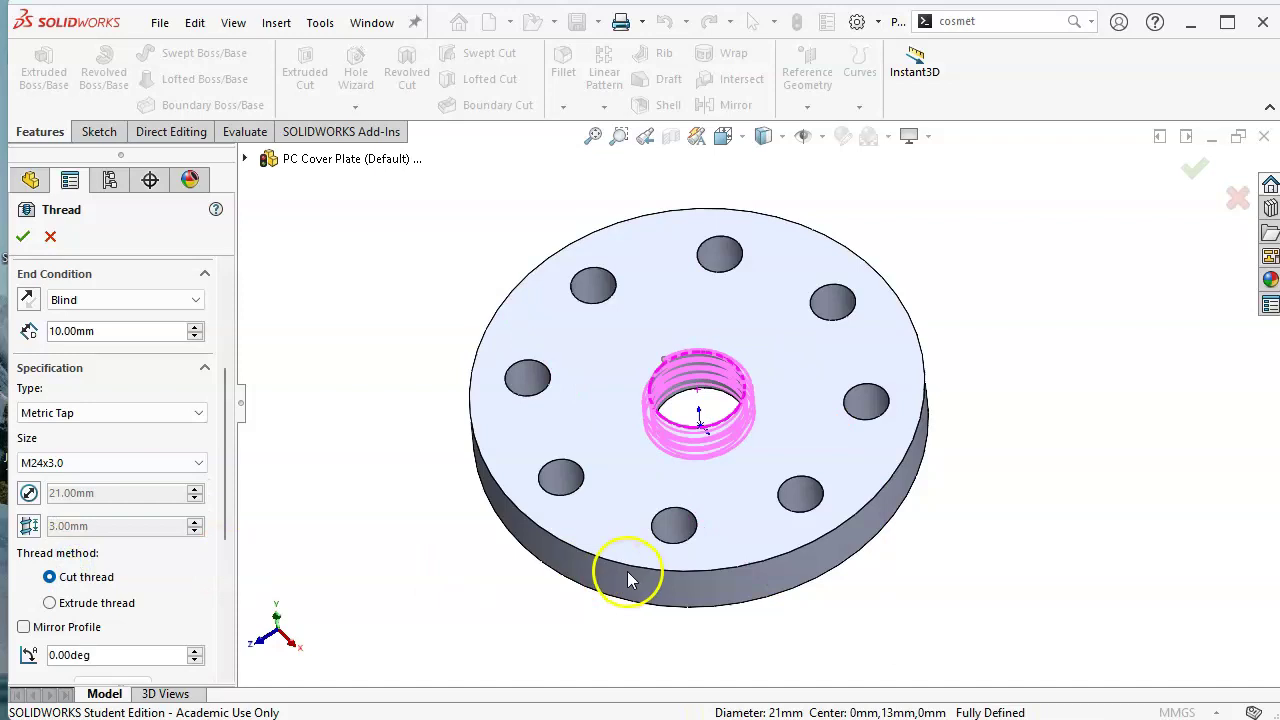
middle_click_drag(623, 570, 637, 517)
Offset the thread start 3 mm in the reversed direction, above the plate
key("ctrl+1")
scroll(772, 398, "down", 2)
scroll(772, 398, "down", 1)
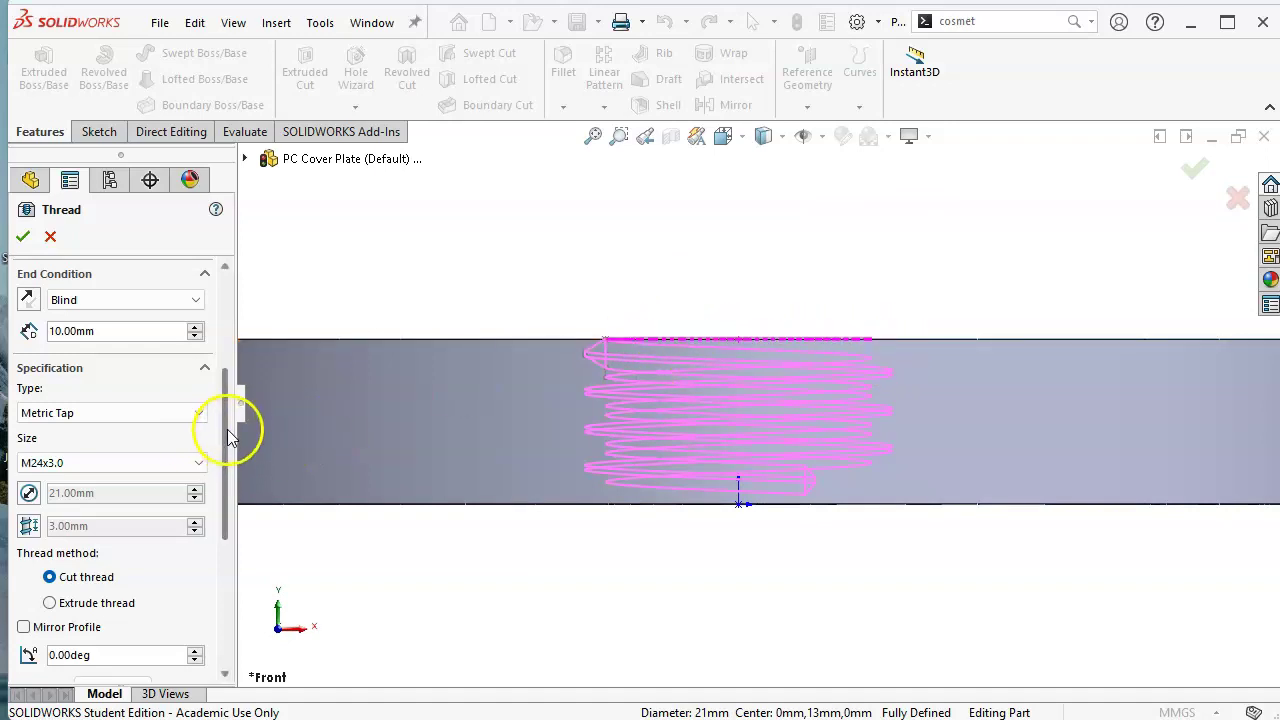
left_click_drag(229, 423, 230, 358)
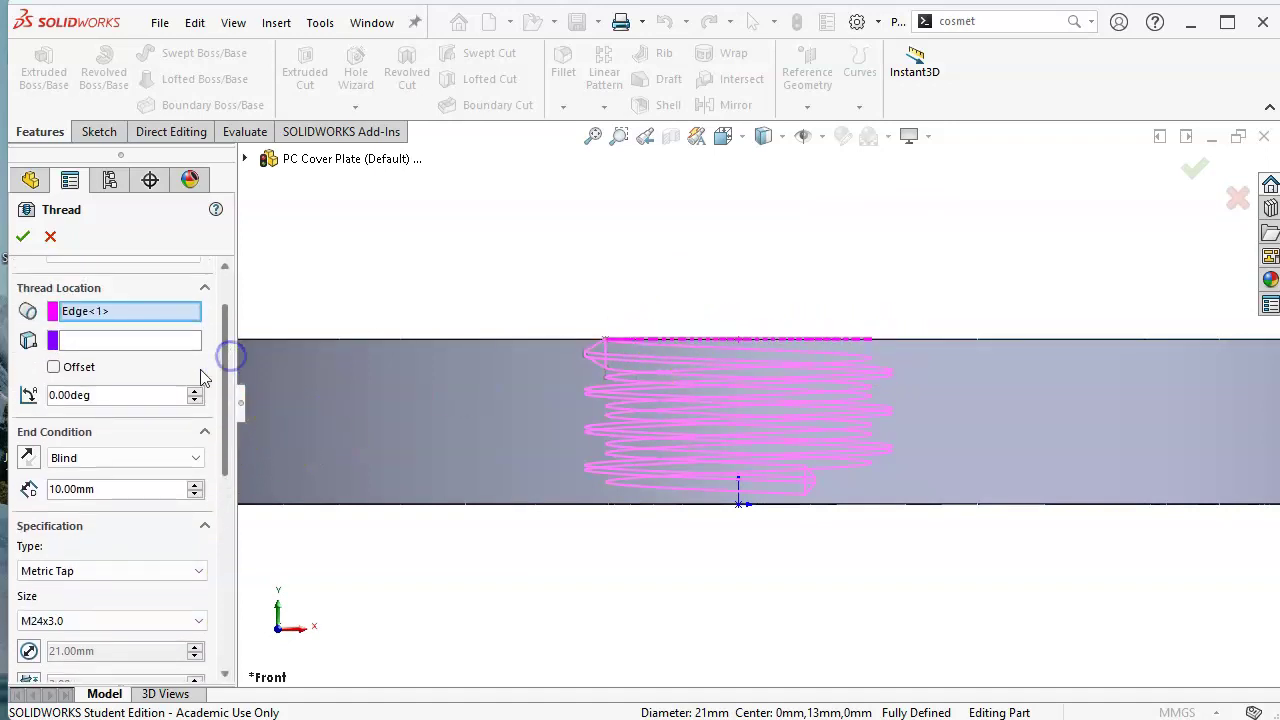
left_click(63, 367)
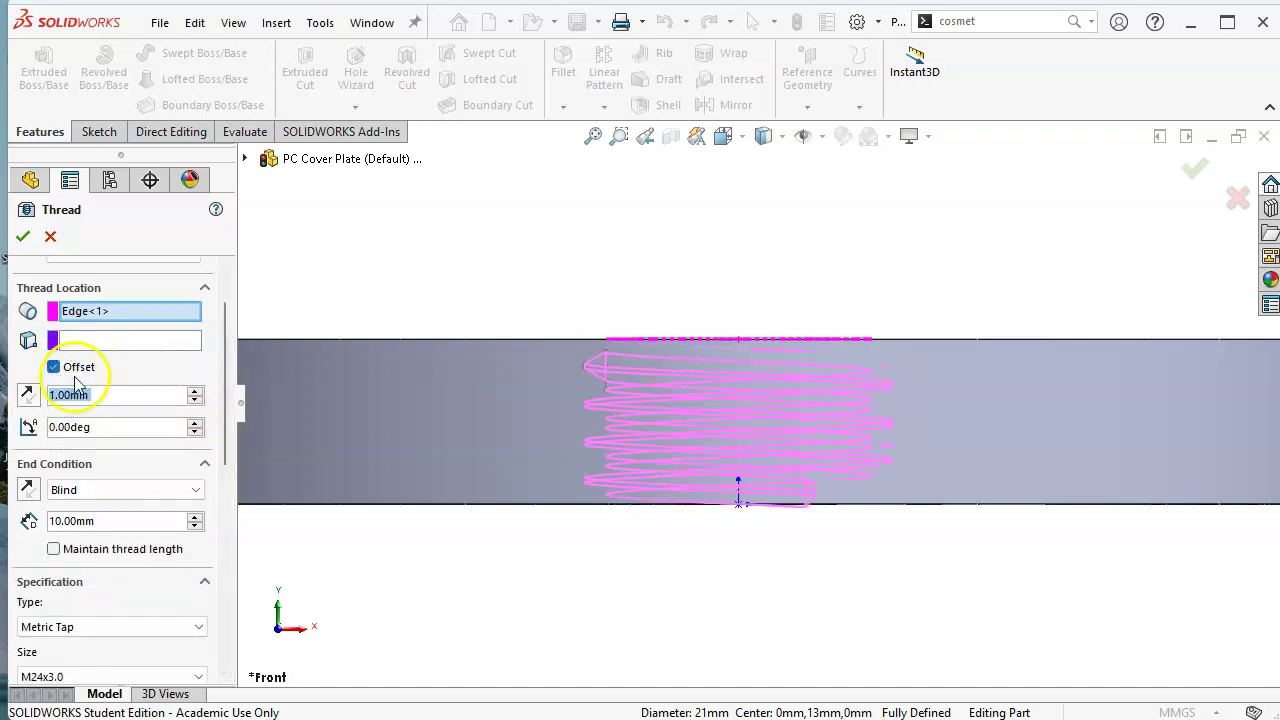
left_click(28, 396)
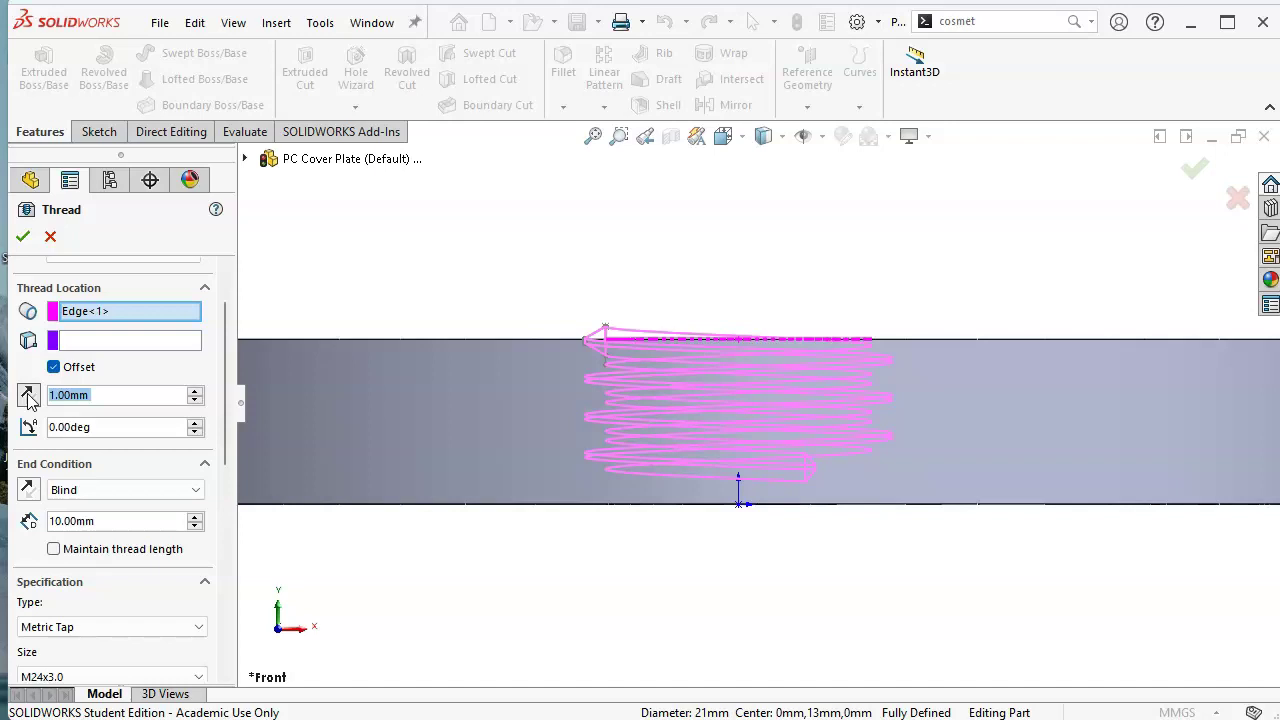
left_click(594, 398)
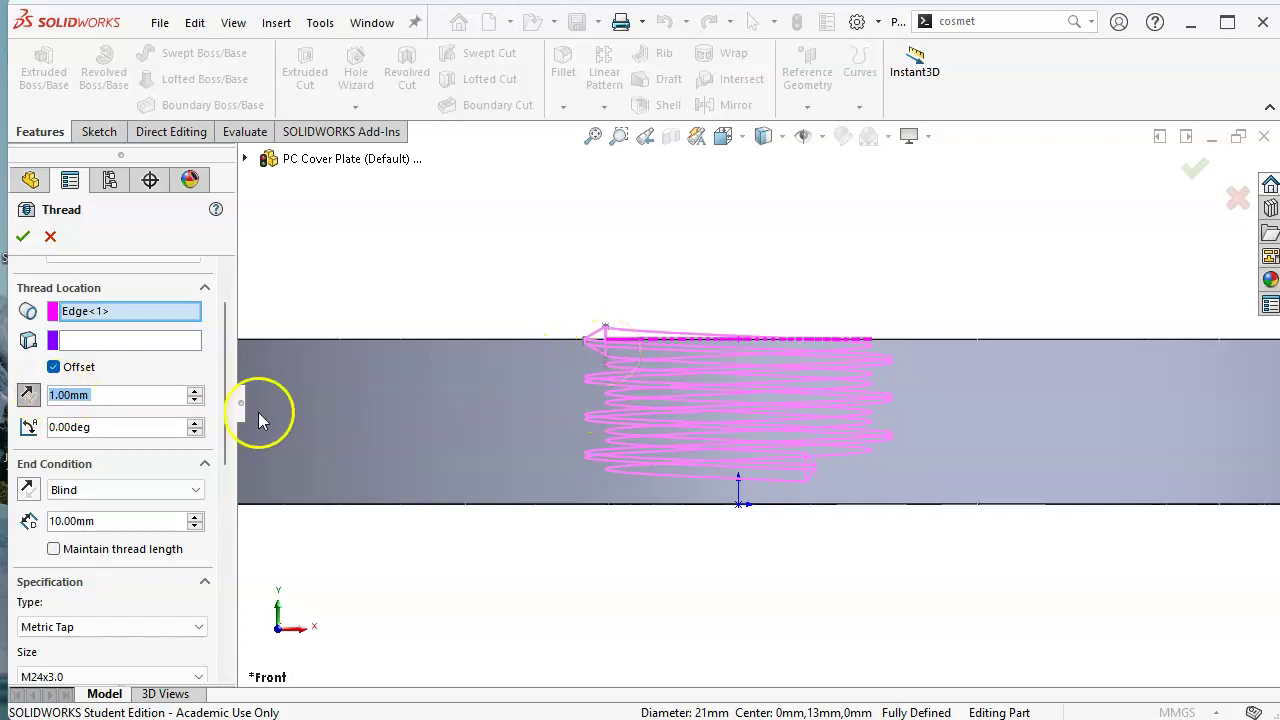
left_click(121, 394)
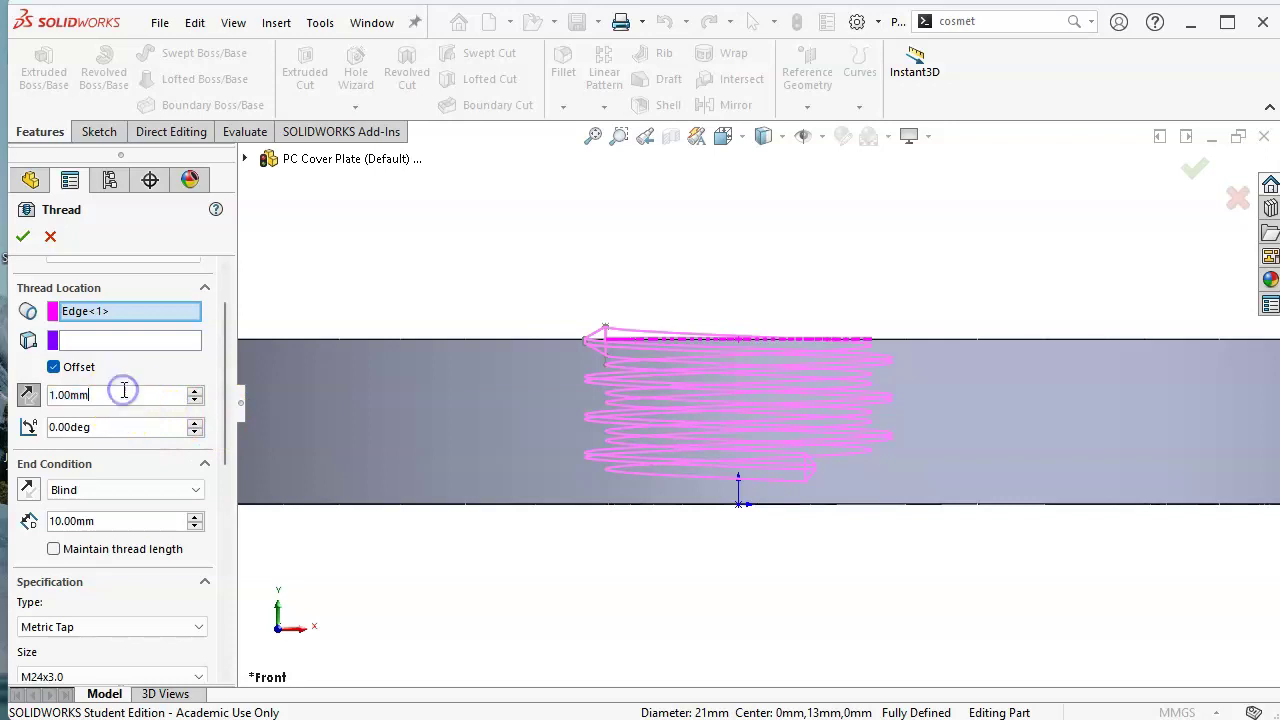
double_click(123, 392)
type("3")
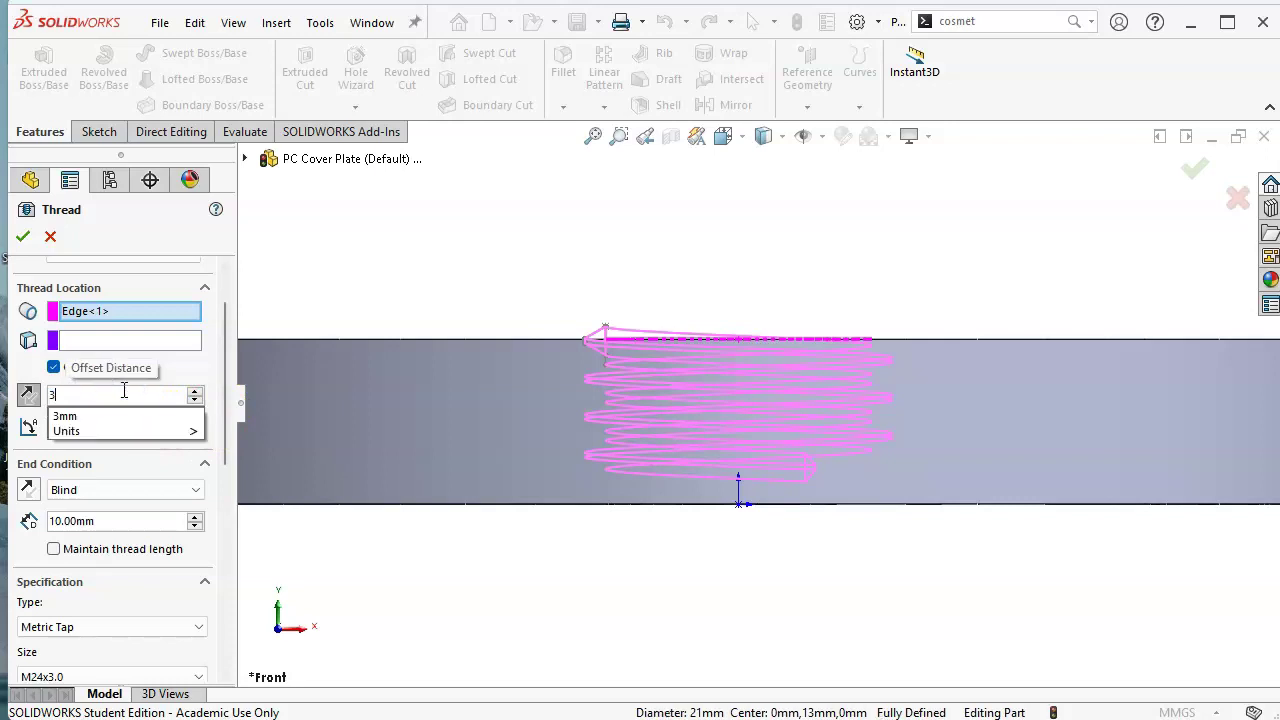
key("Tab")
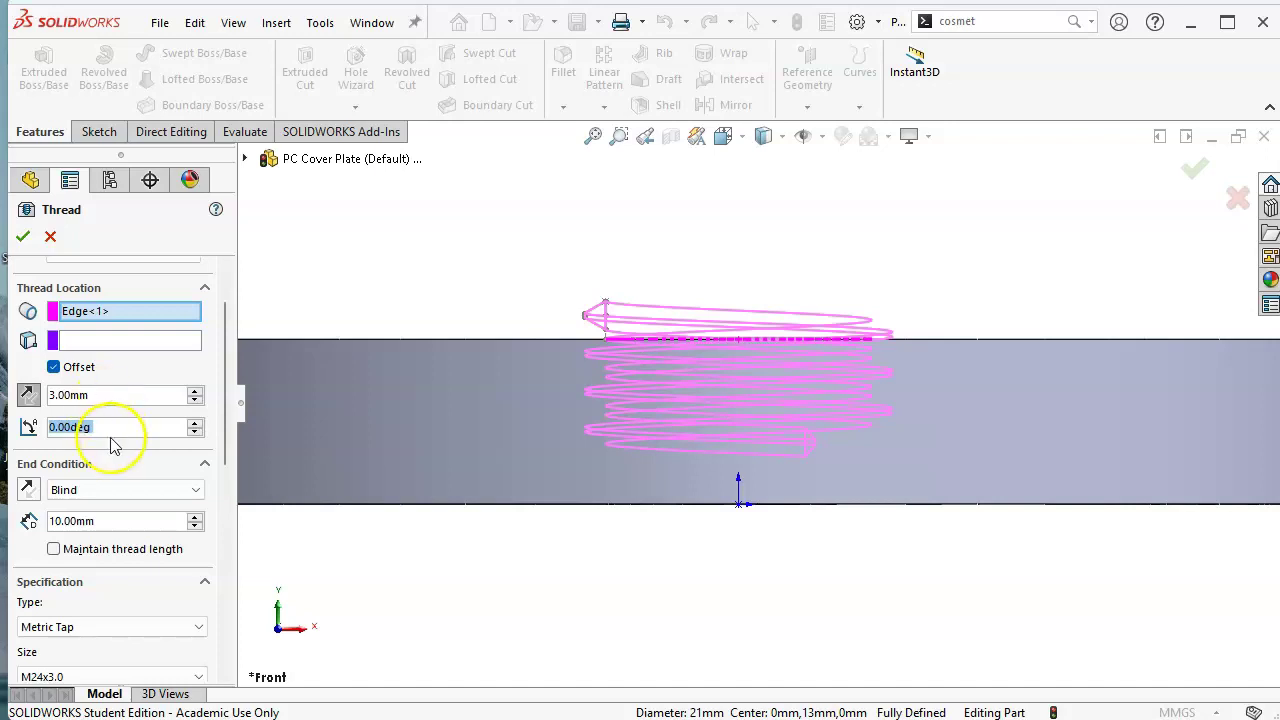
double_click(103, 395)
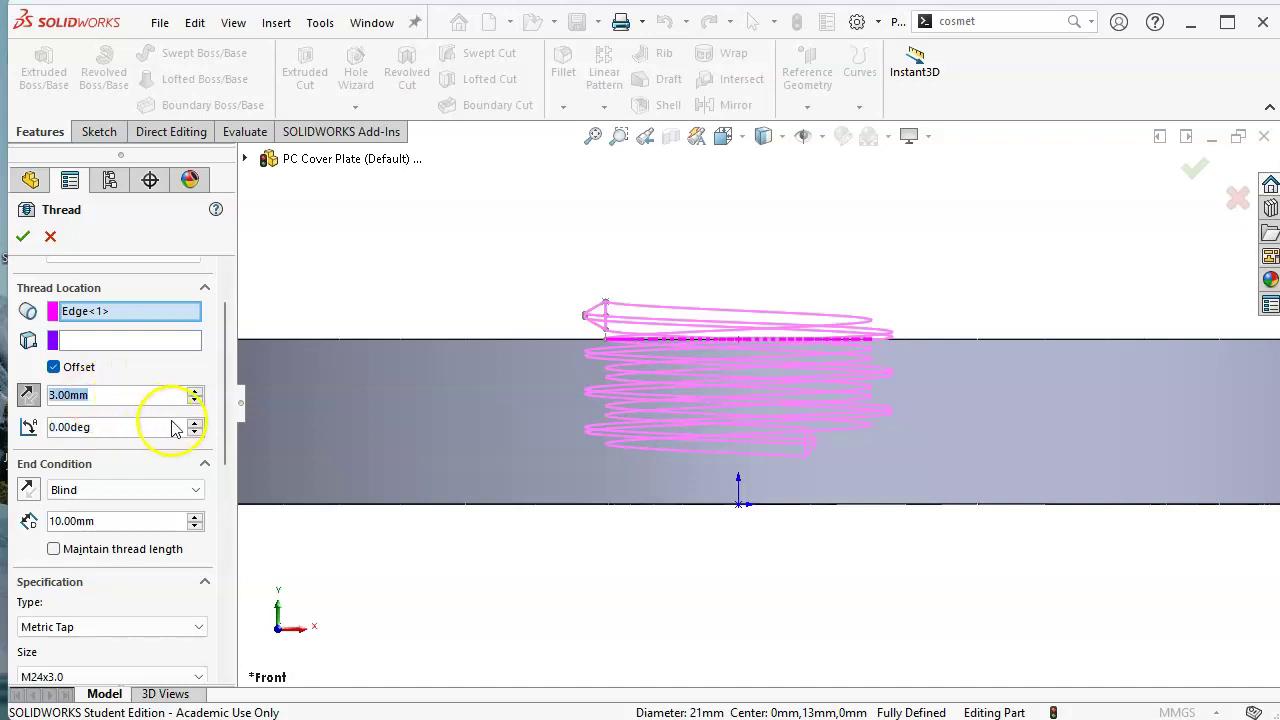
scroll(223, 423, "down", 2)
scroll(212, 490, "down", 2)
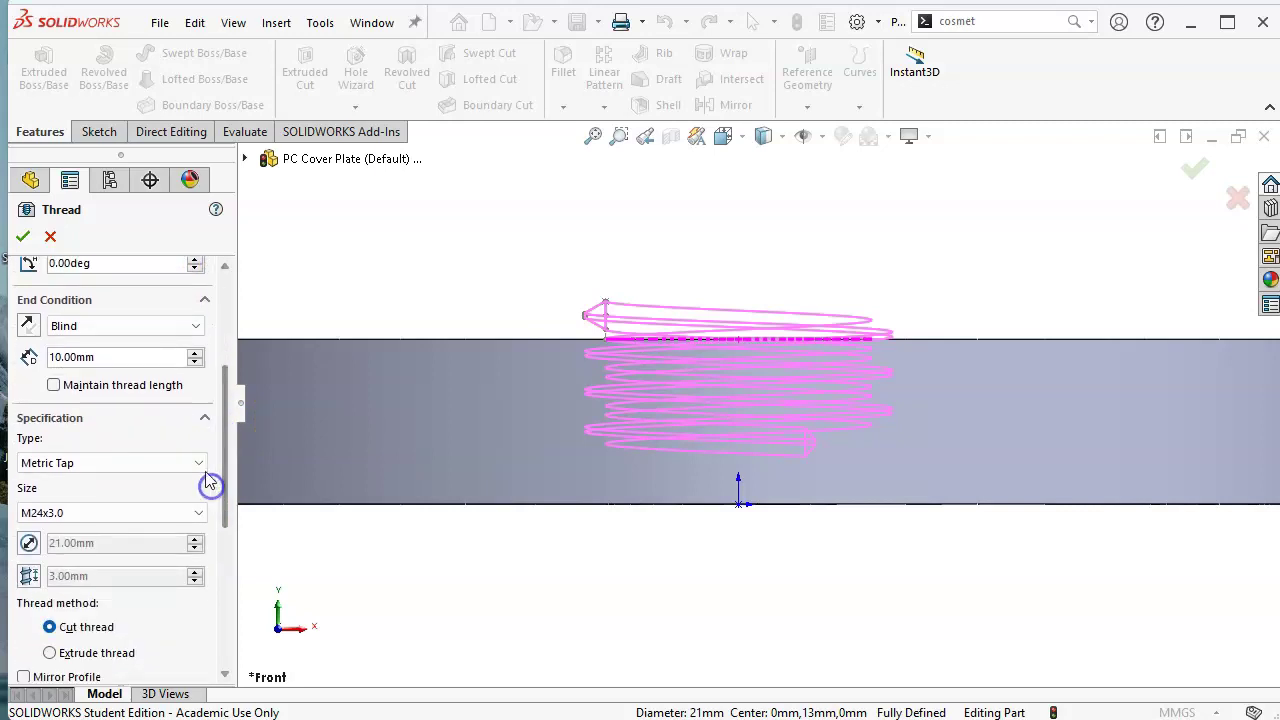
End the thread Up To Selection at the plate face with a 3 mm offset
left_click(97, 327)
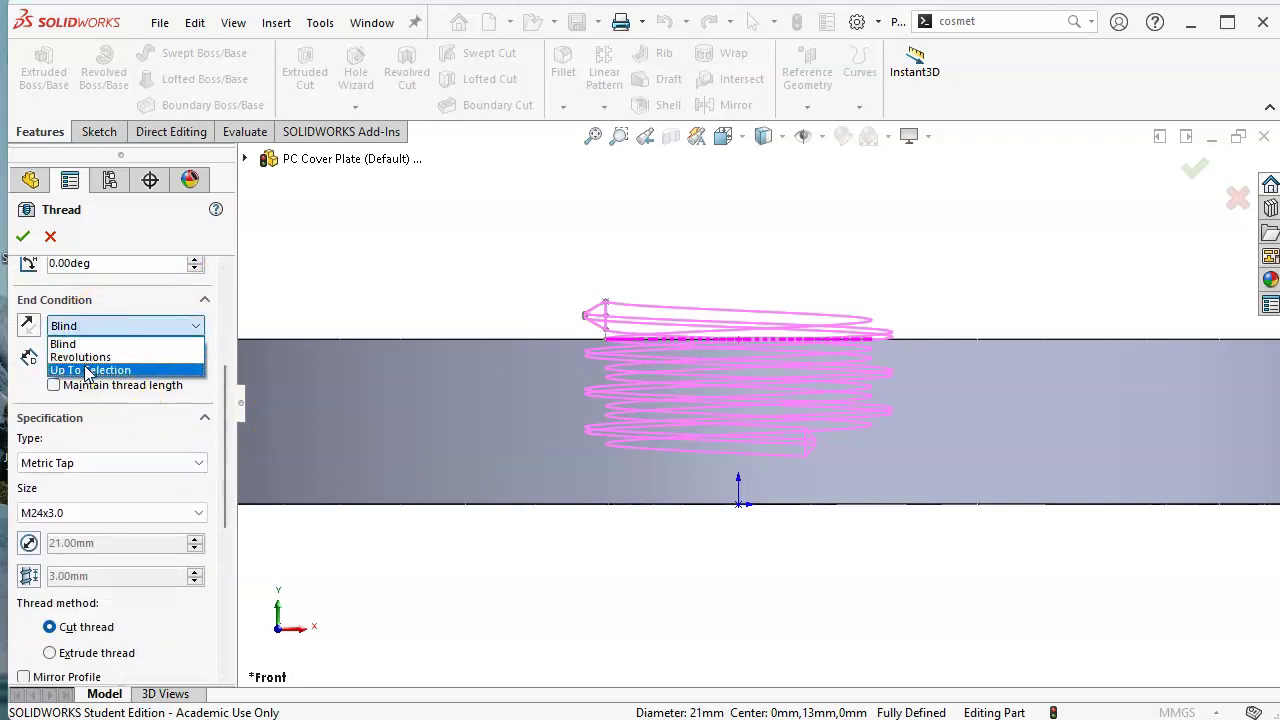
left_click(89, 370)
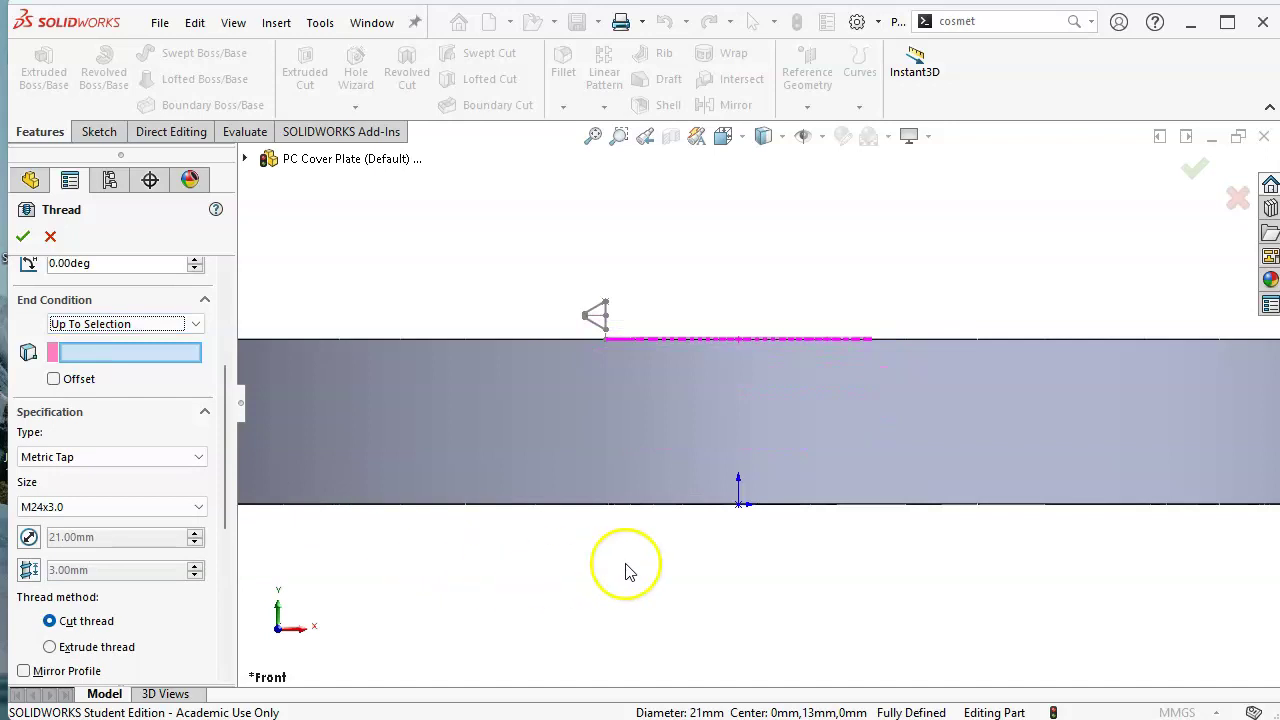
middle_click_drag(628, 566, 597, 530)
left_click(597, 530)
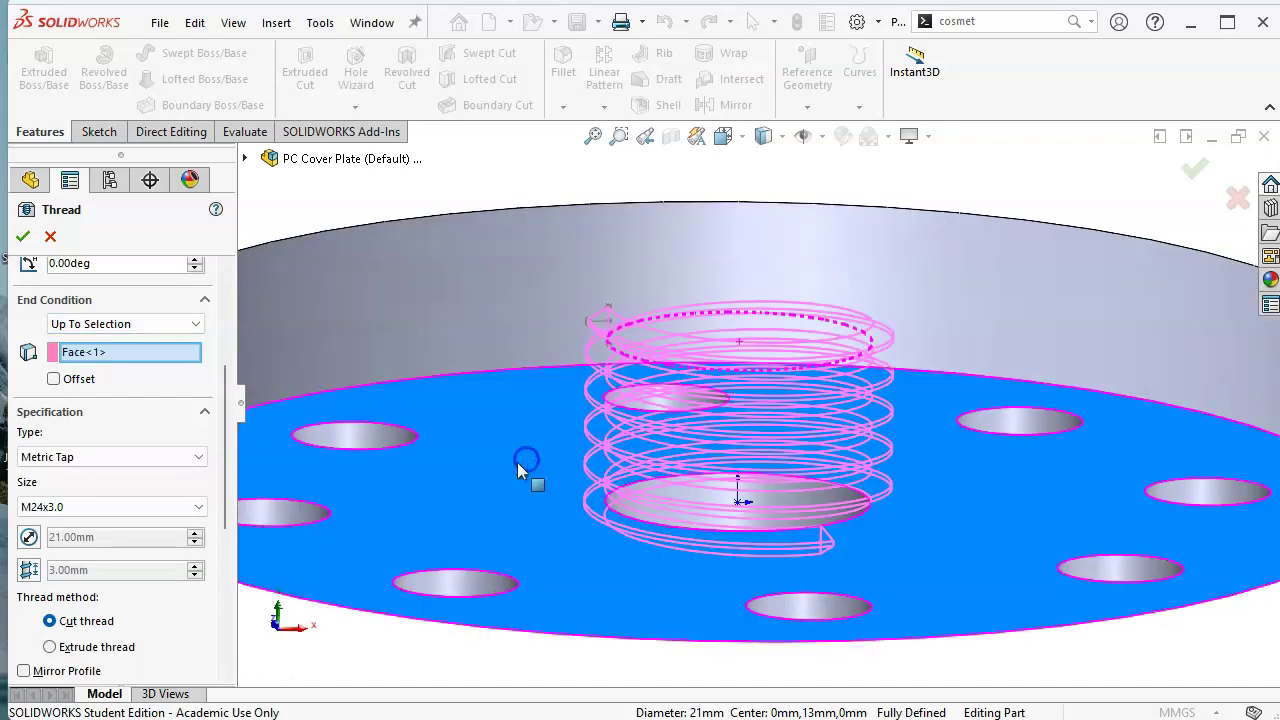
left_click(80, 382)
type("3.")
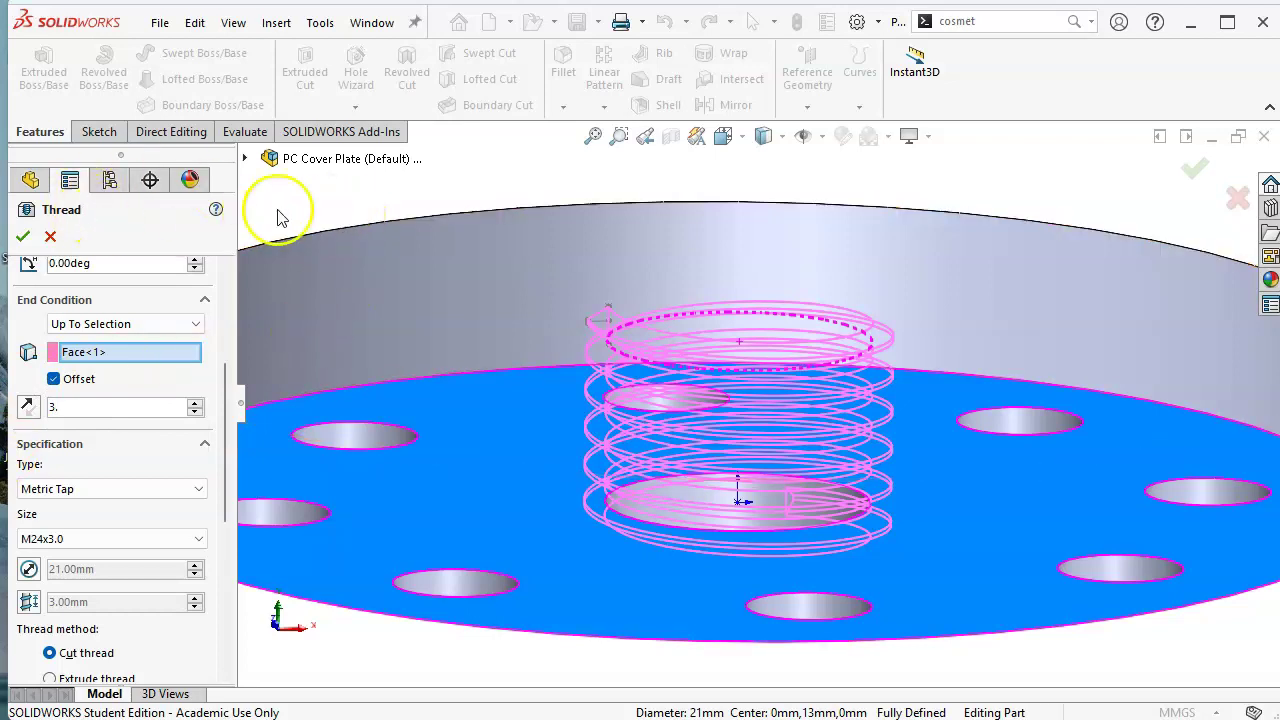
left_click(301, 196)
Remove the end offset and create the M24x3.0 Thread1 feature
key("ctrl+1")
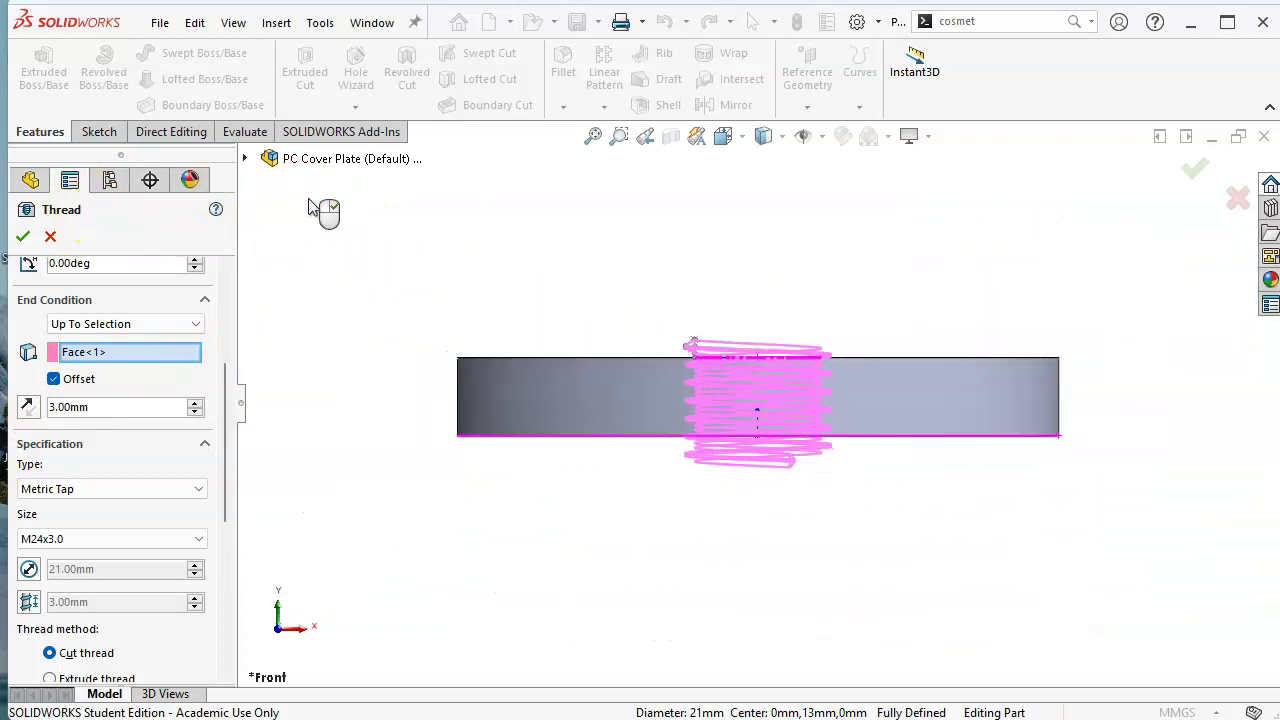
scroll(851, 482, "down", 2)
scroll(851, 482, "down", 2)
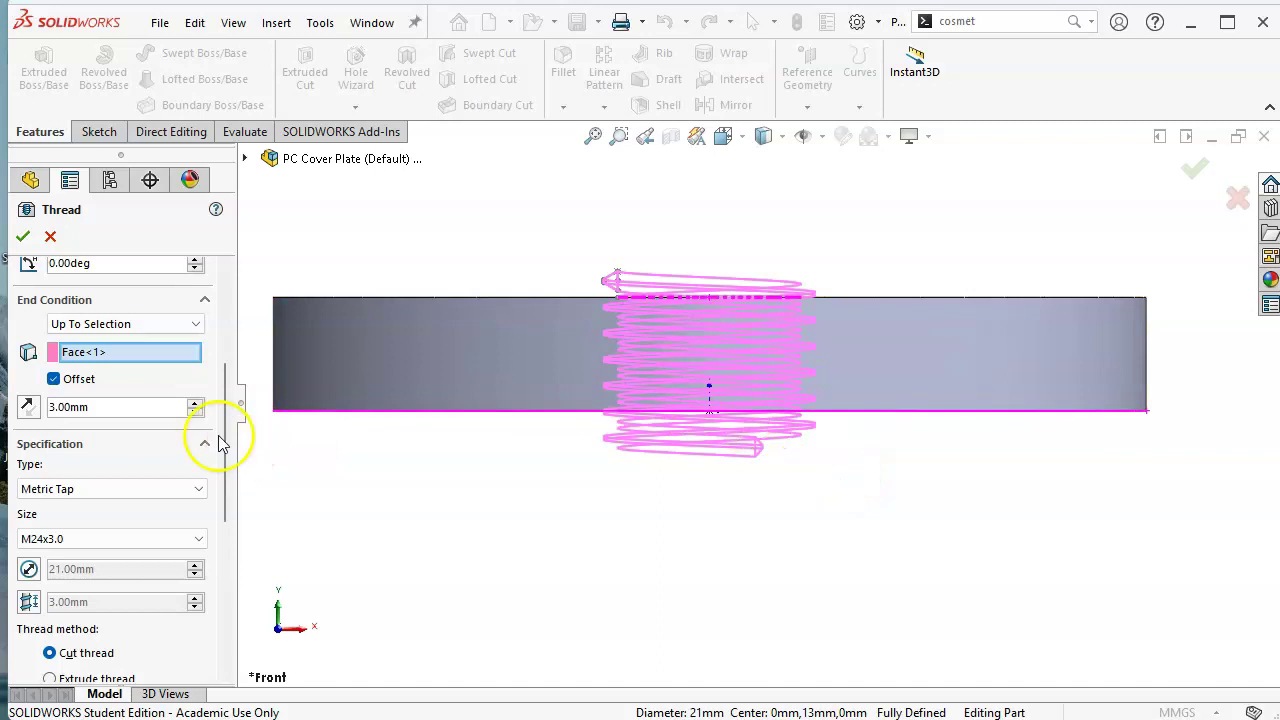
left_click(53, 380)
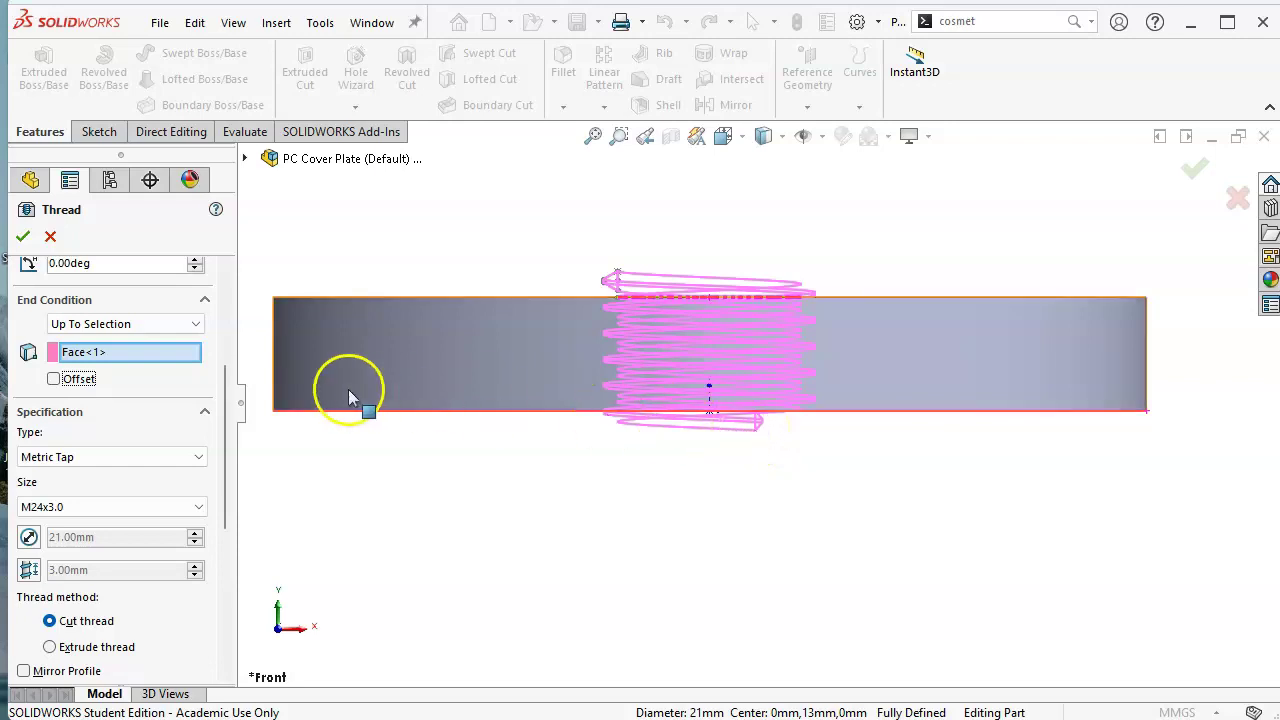
mouse_move(226, 432)
left_mouse_down()
mouse_move(235, 543)
mouse_move(240, 334)
left_mouse_up()
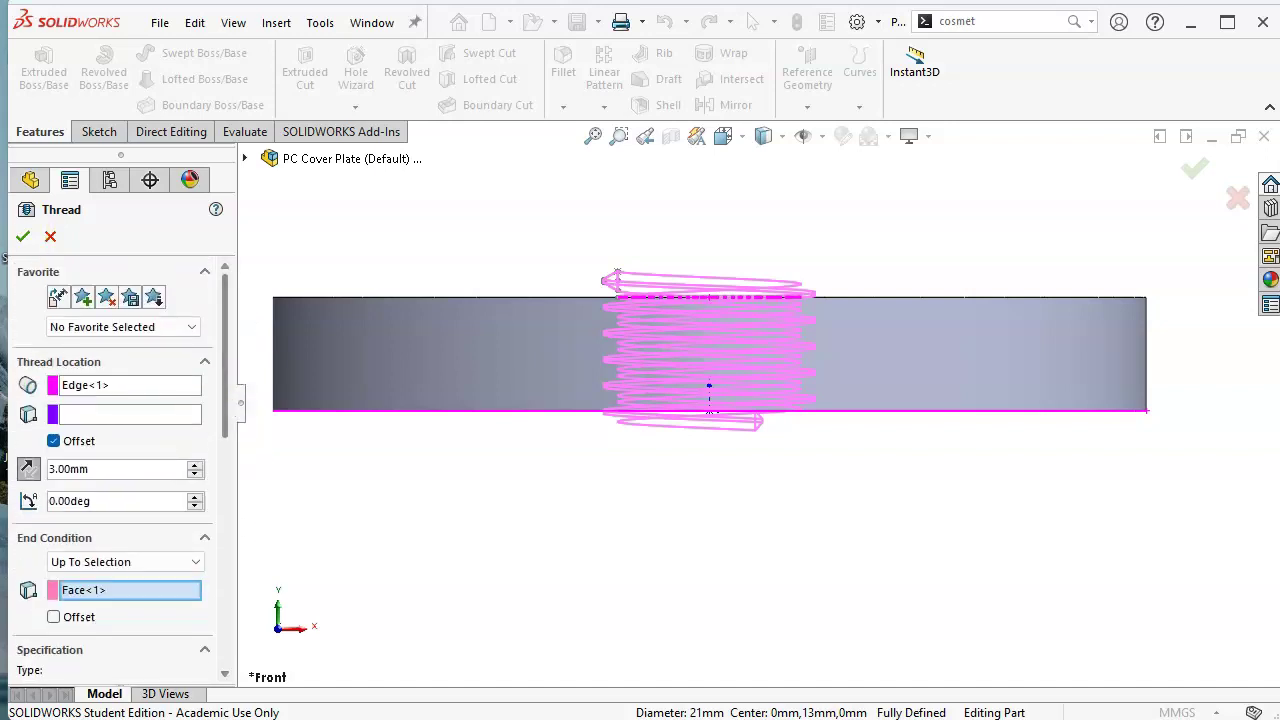
left_click(23, 236)
middle_click_drag(903, 534, 840, 664)
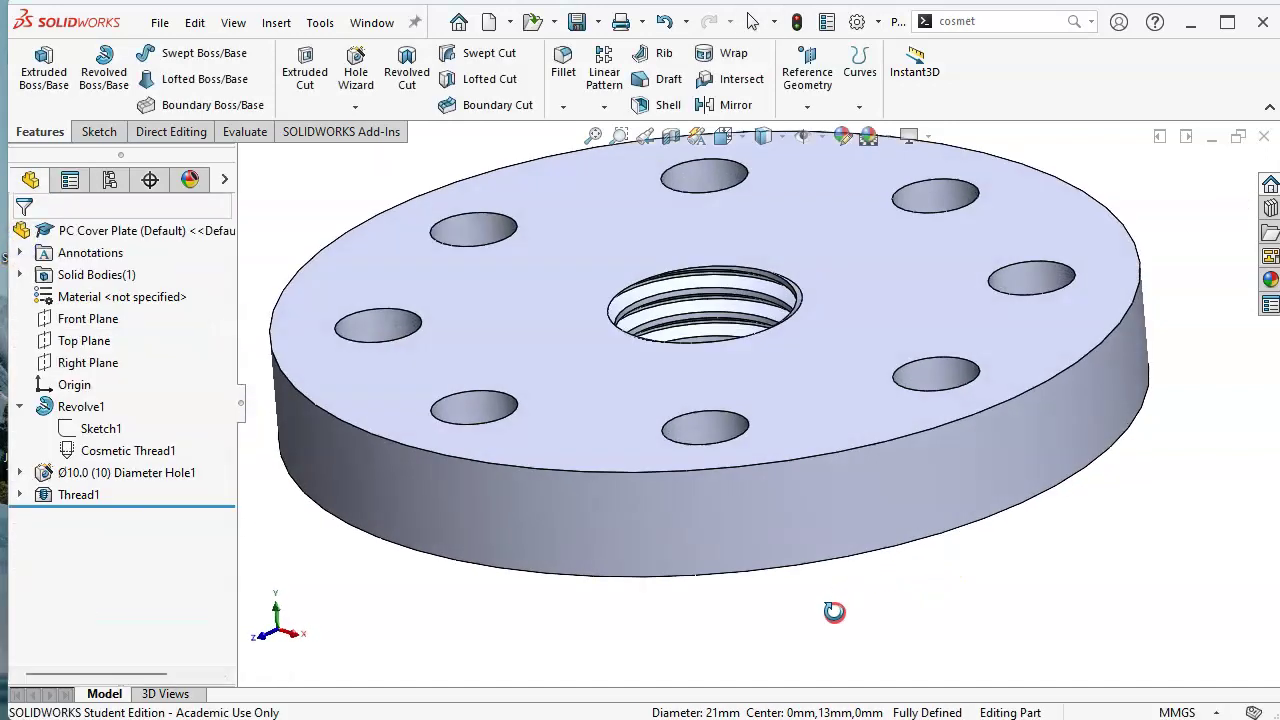
scroll(728, 352, "down", 5)
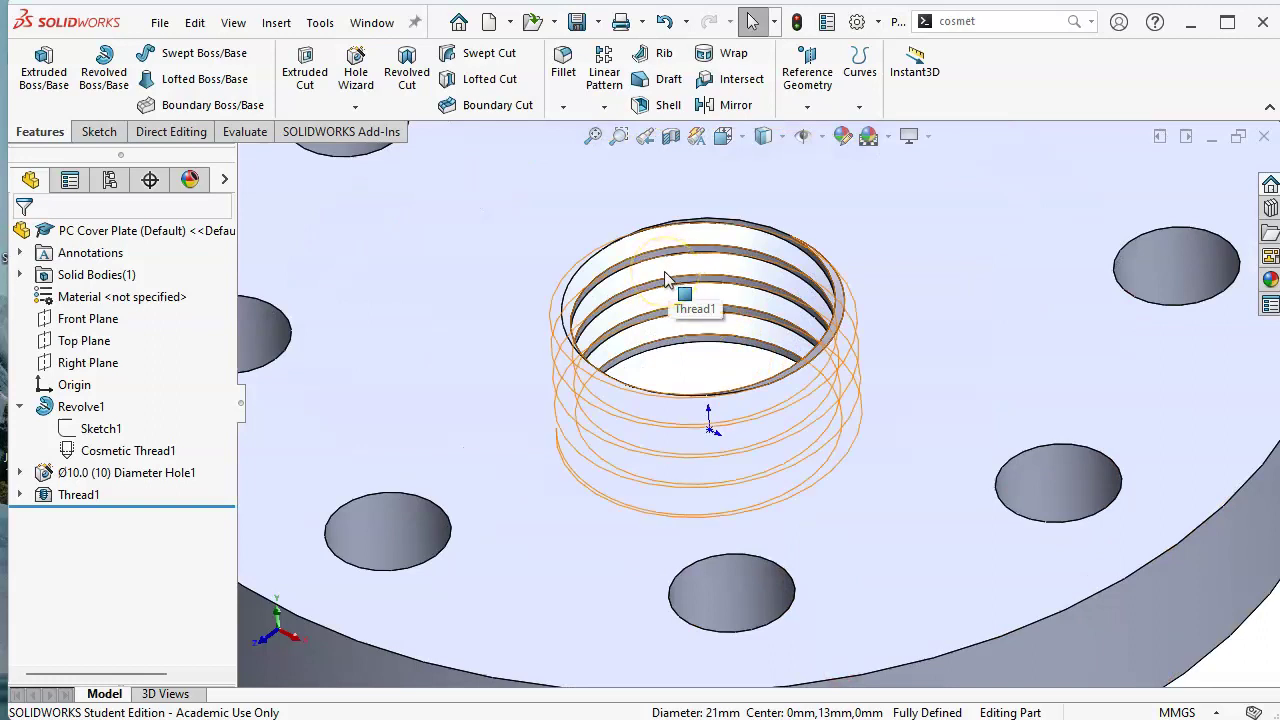
scroll(722, 370, "up", 5)
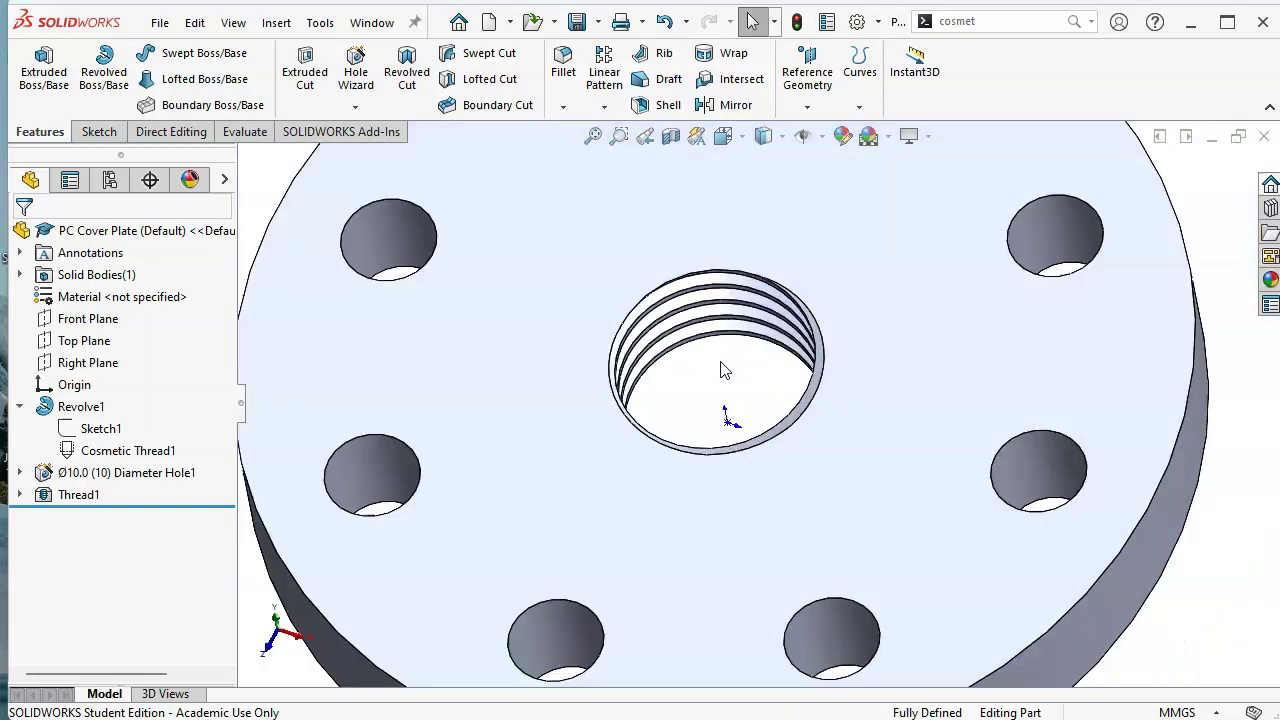
key("ctrl+5")
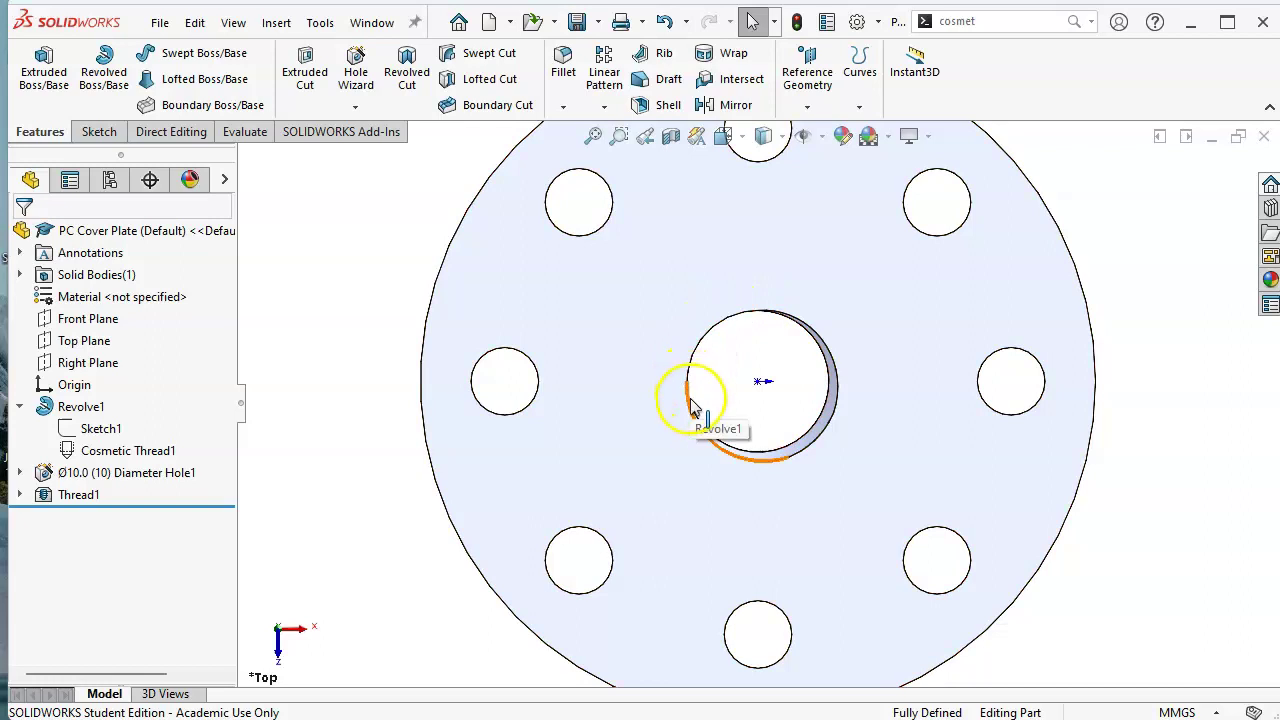
key("ctrl+7")
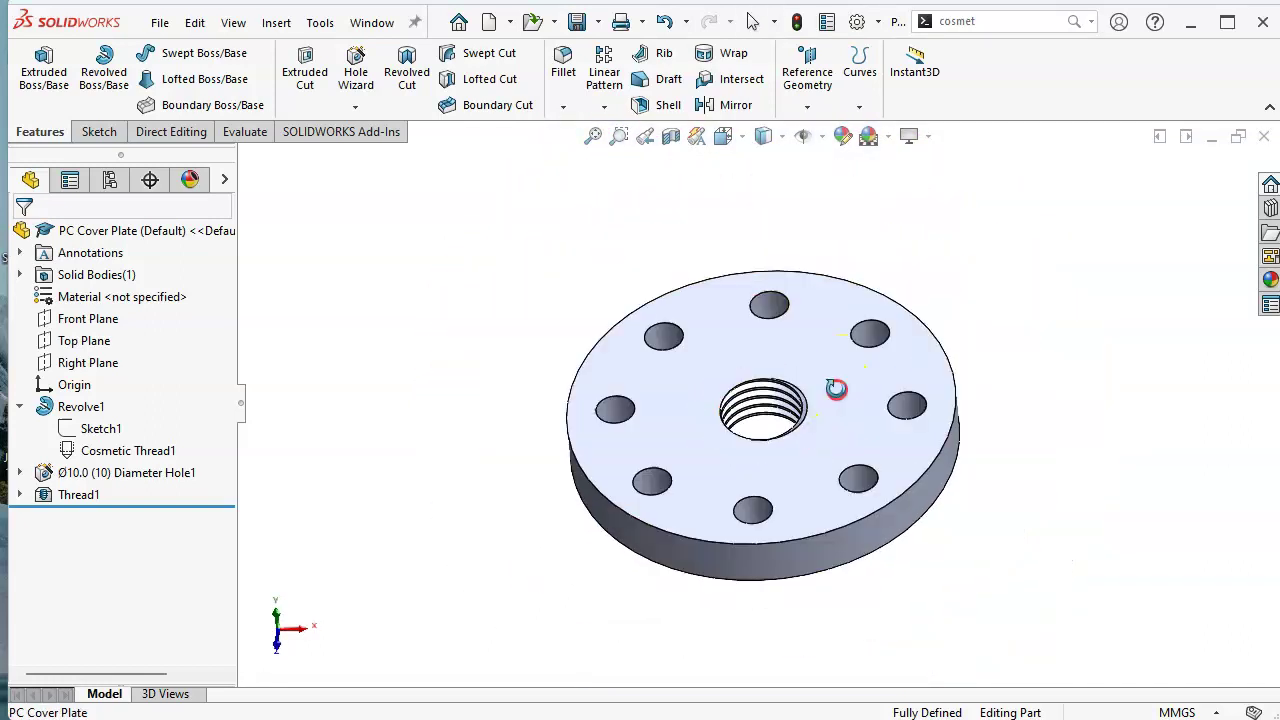
scroll(778, 425, "down", 2)
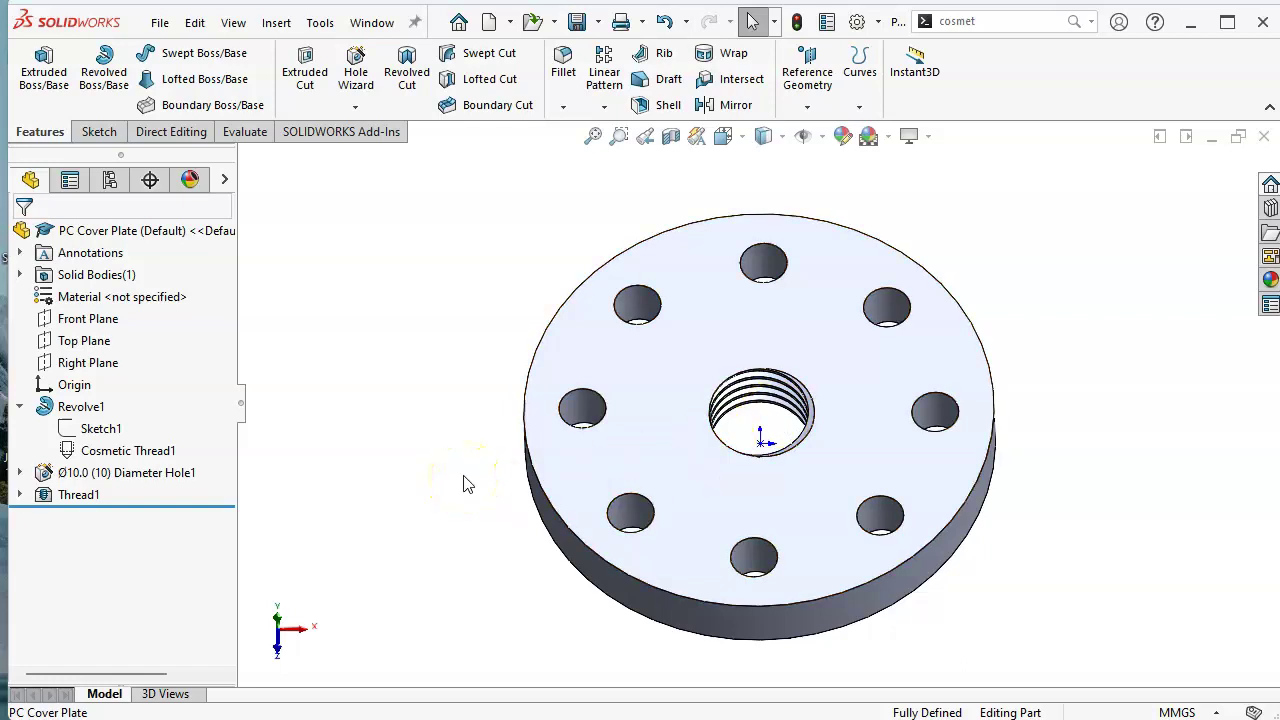
left_click(20, 406)
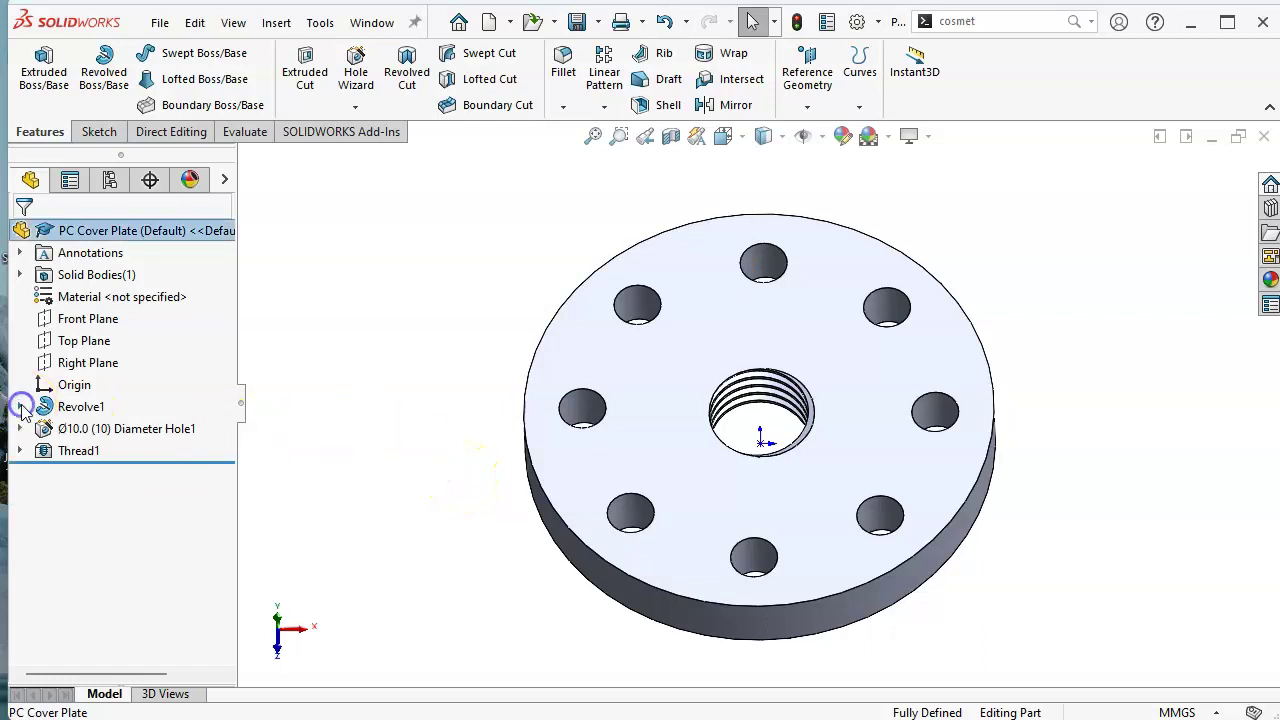
left_click(364, 408)
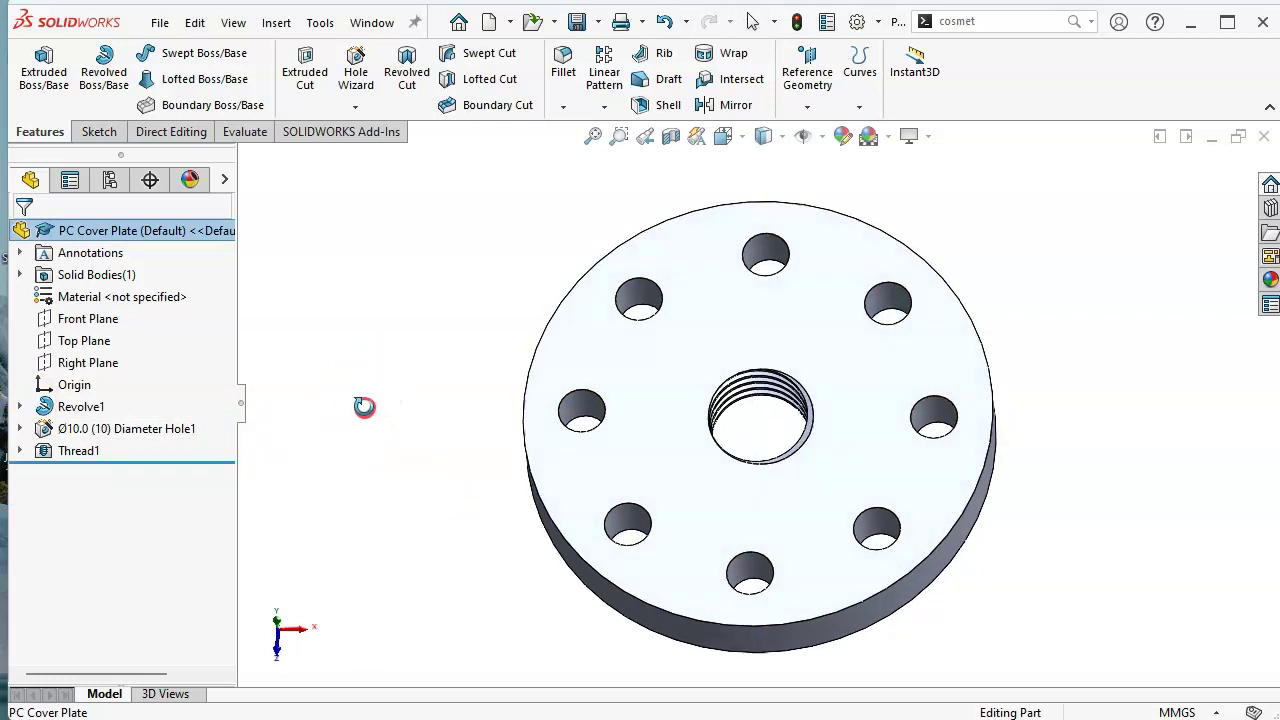
left_click(380, 406)
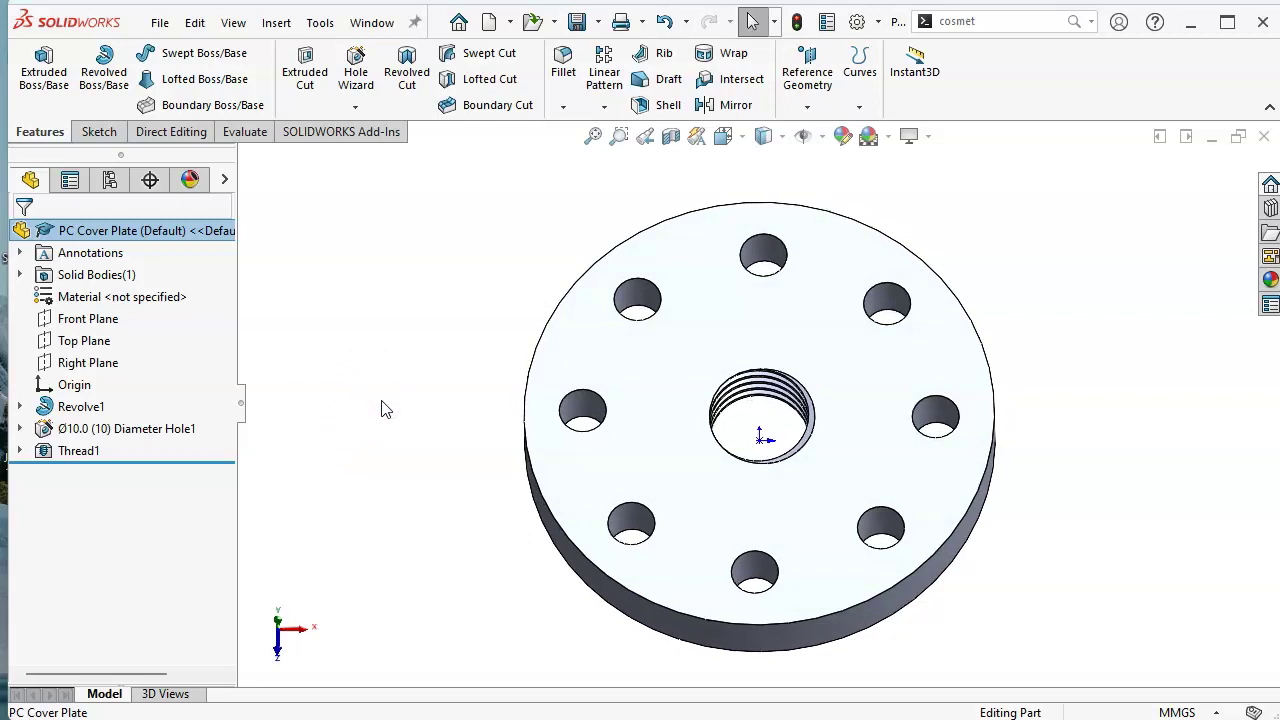
left_click_drag(586, 457, 752, 428)
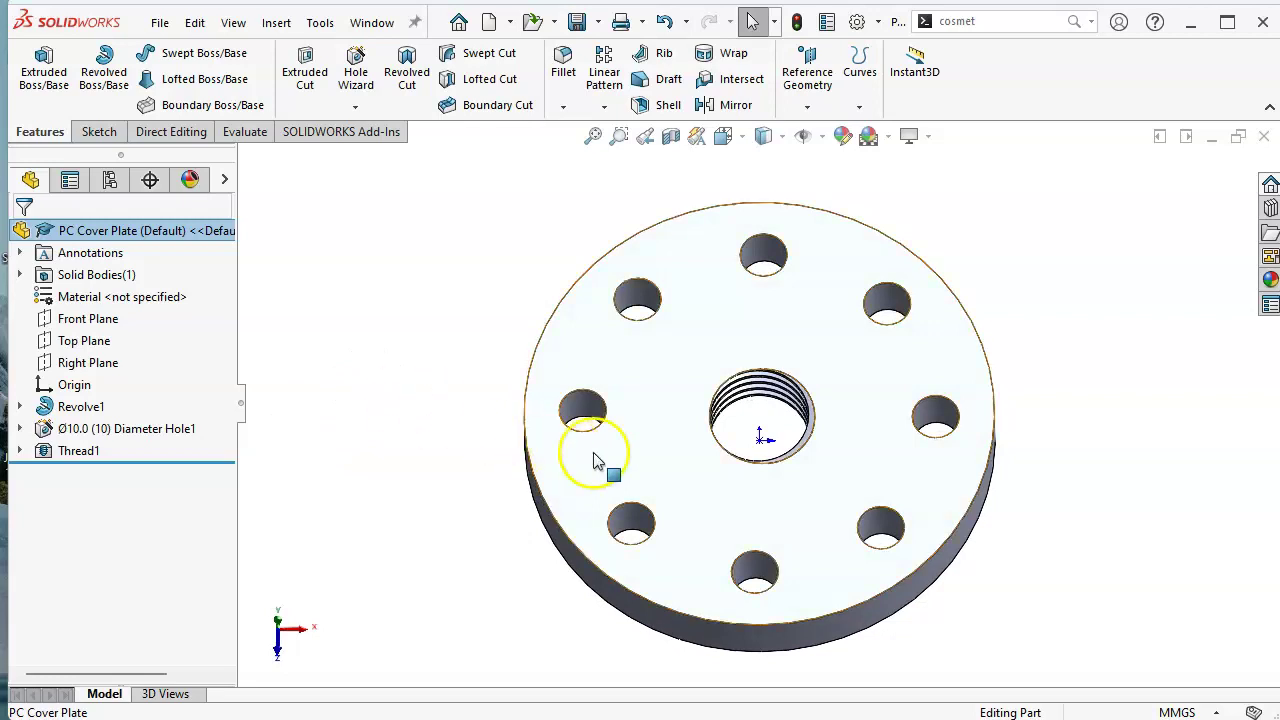
left_click(731, 444)
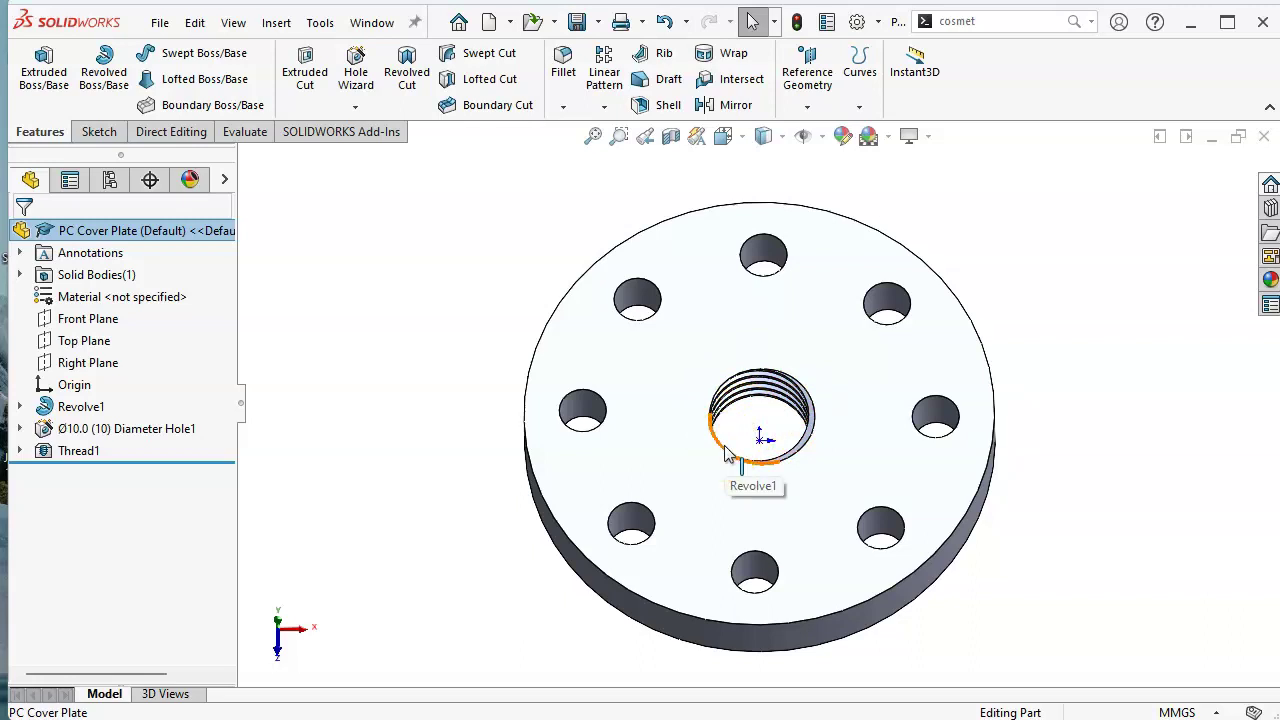
mouse_move(728, 452)
left_mouse_down()
mouse_move(800, 428)
mouse_move(753, 430)
left_mouse_up()
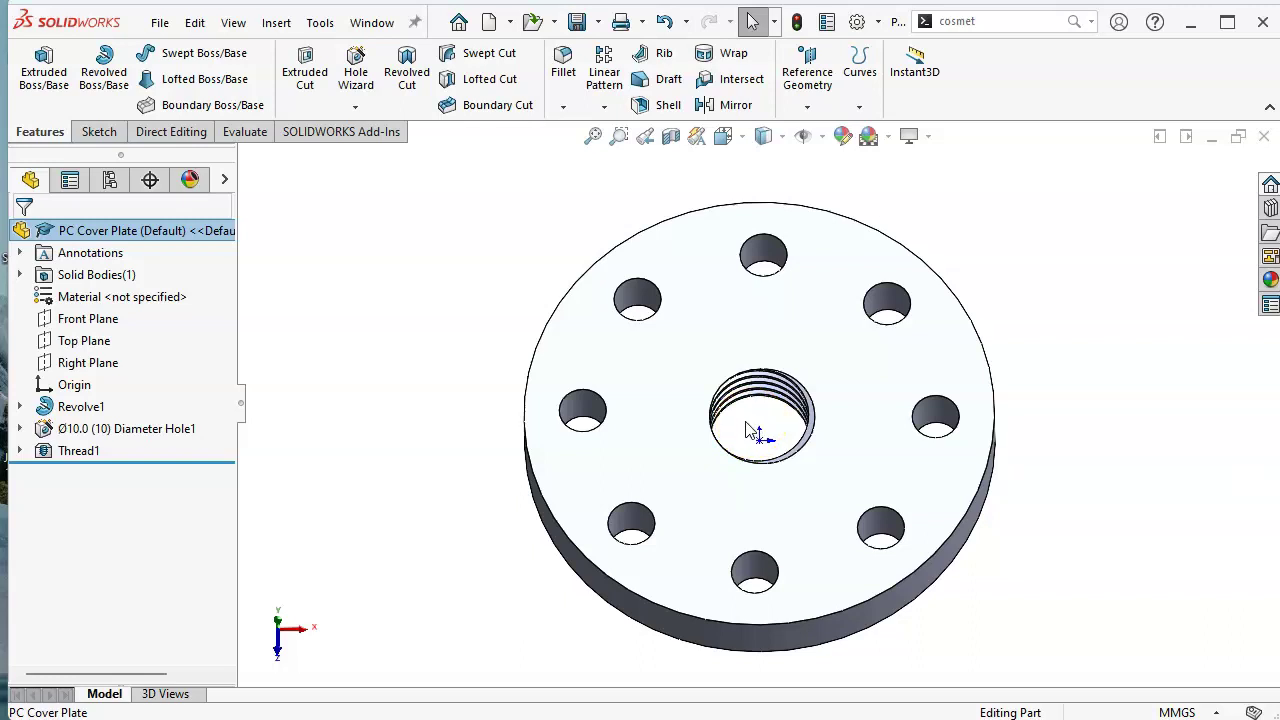
left_click(400, 443)
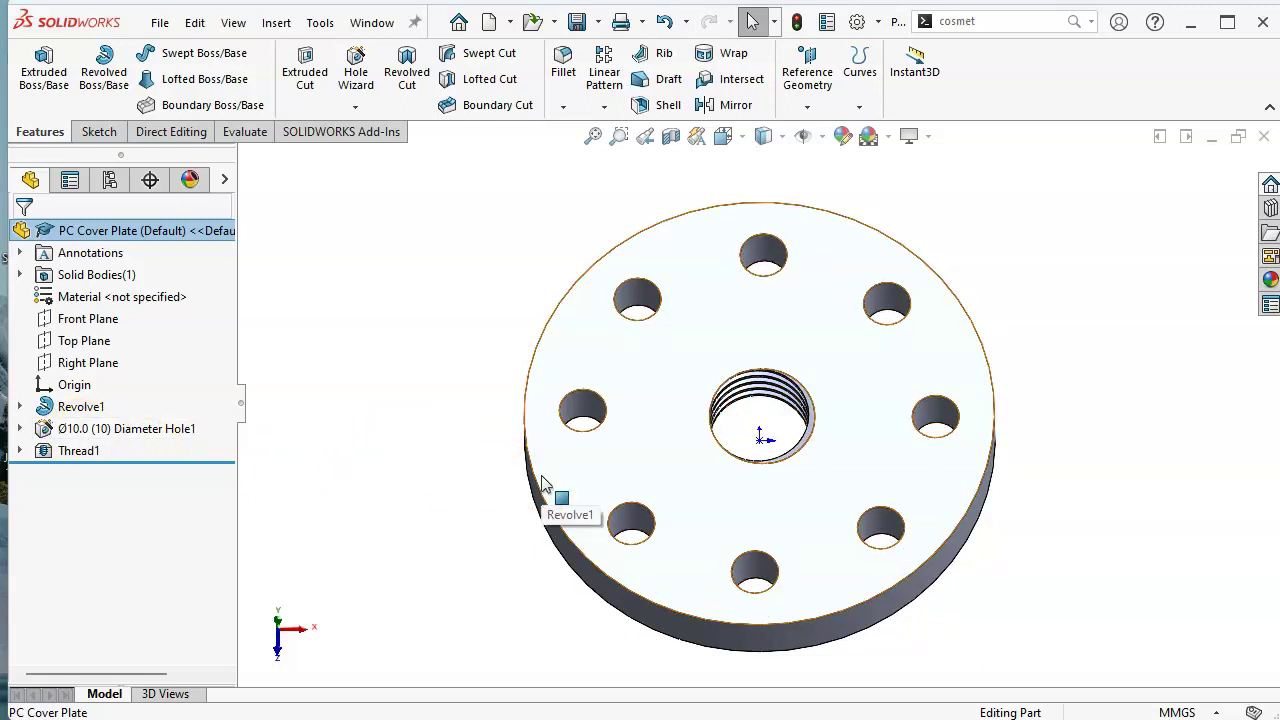
left_click(388, 303)
left_click(403, 372)
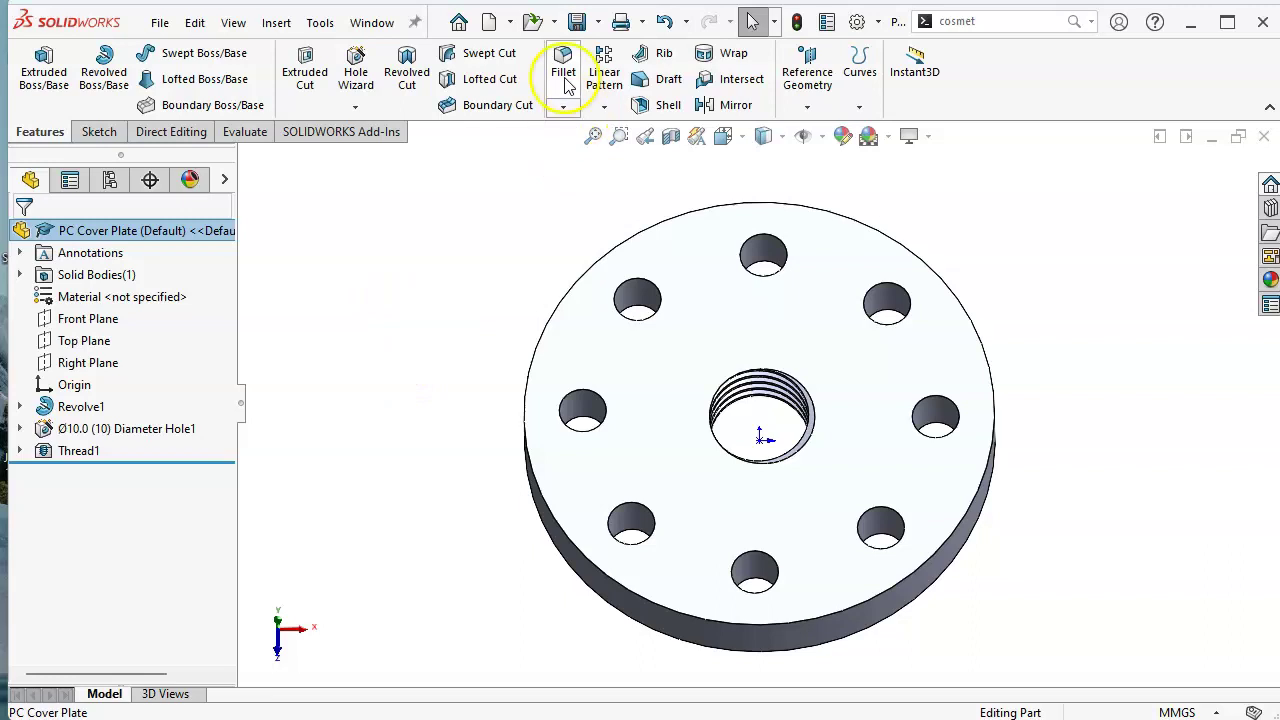
Save PC Cover Plate, choosing to rebuild the document before saving
left_click(579, 22)
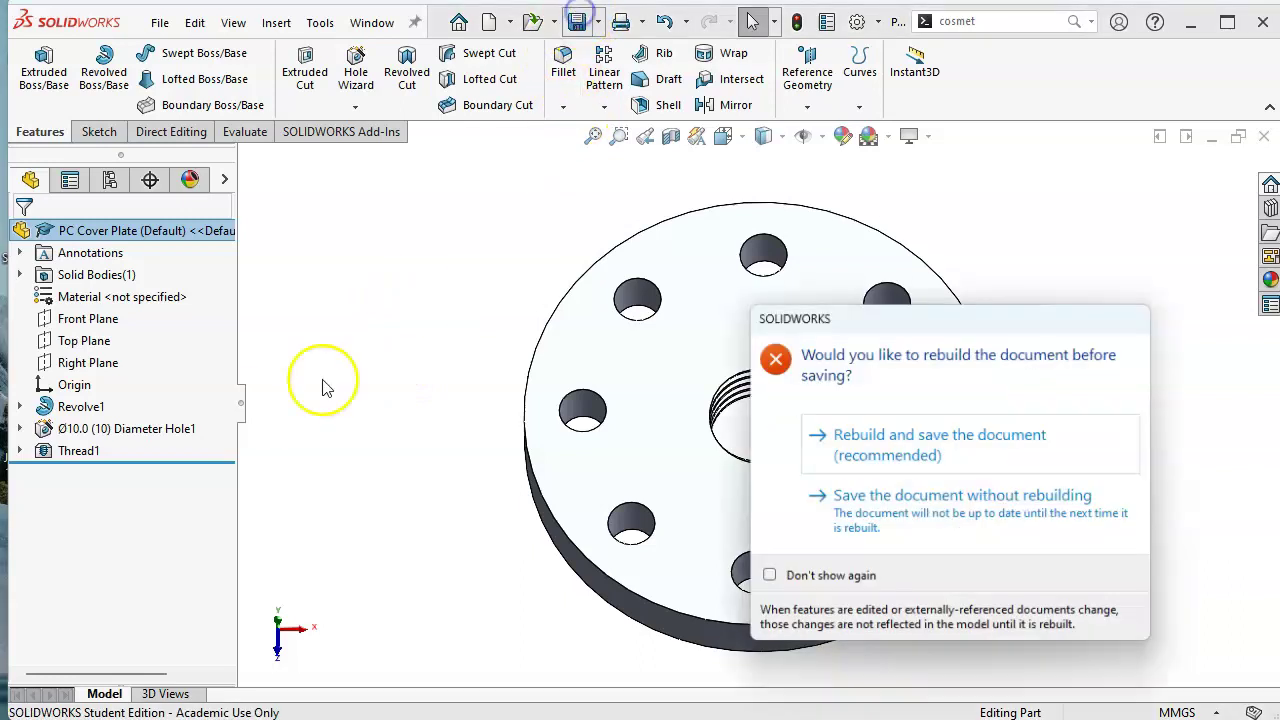
left_click(931, 459)
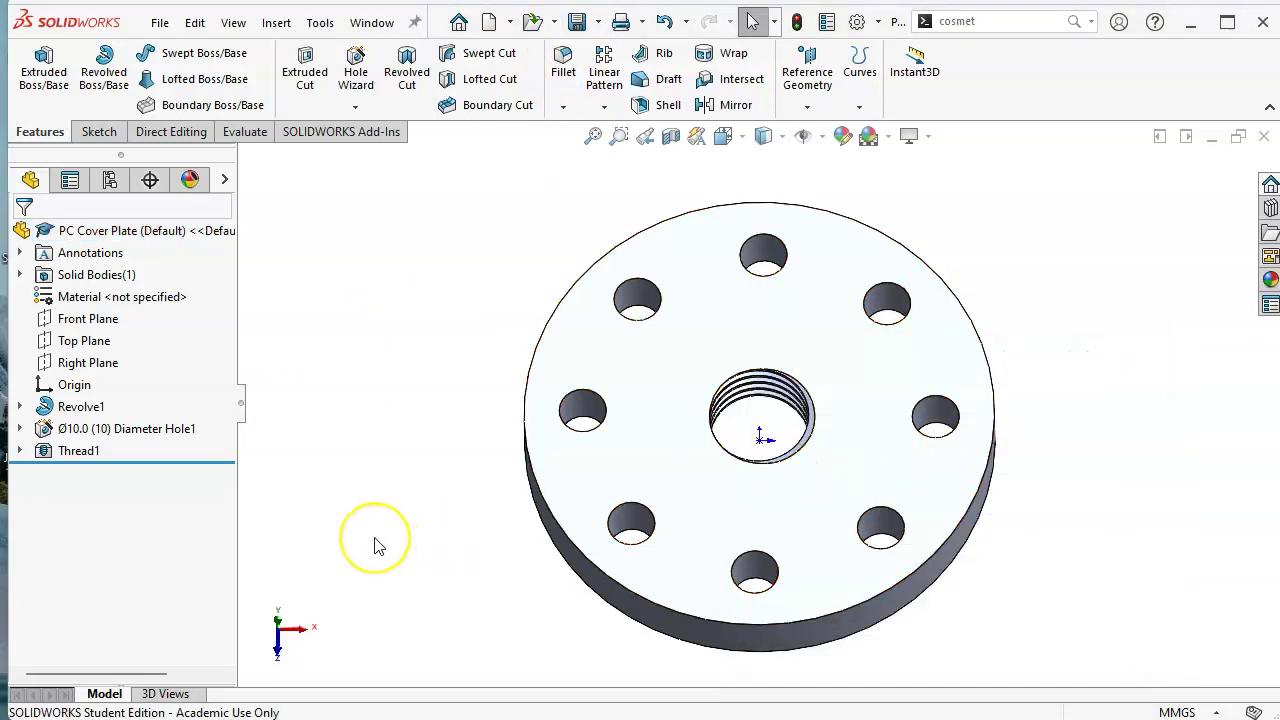